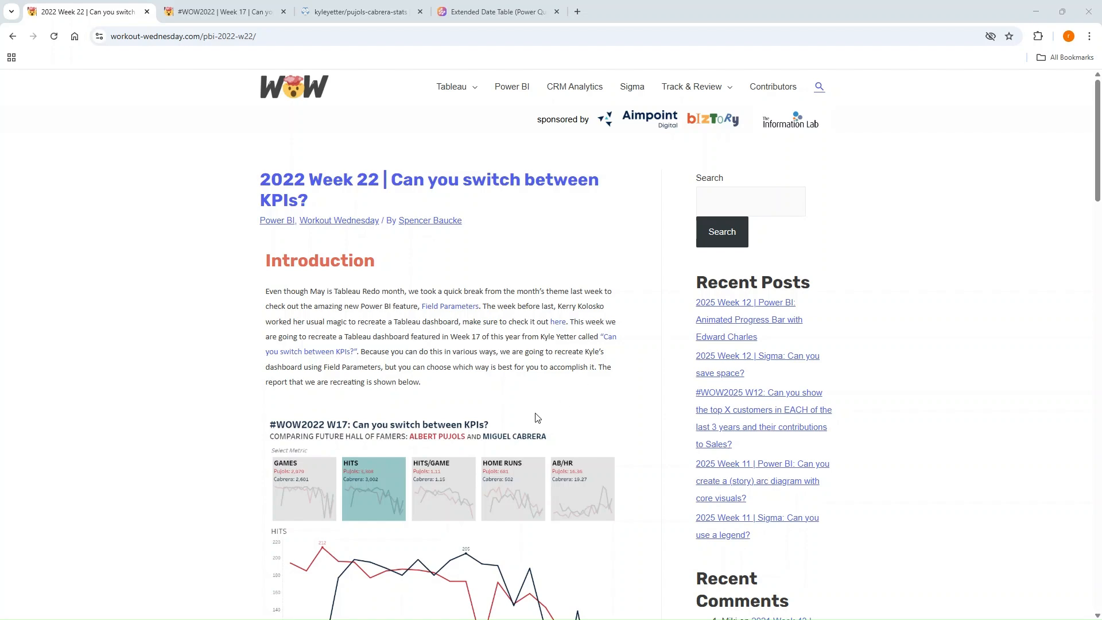
# Examine the example KPI-switching dashboard on the 2022 Week 22 Workout Wednesday challenge page
pyautogui.scroll(-4, 536, 419)
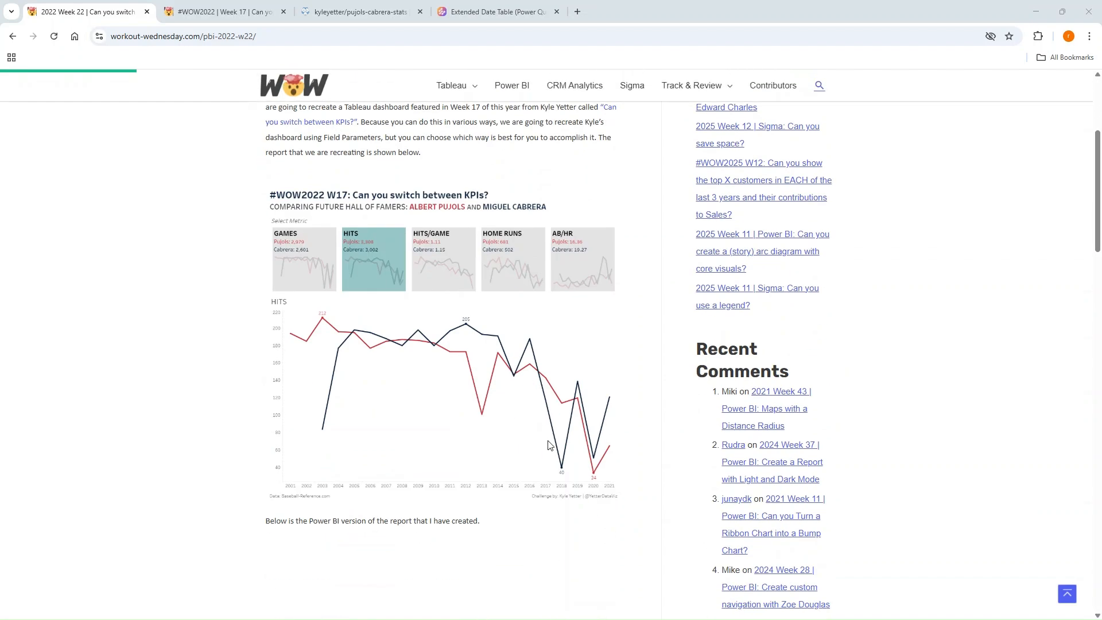
pyautogui.scroll(-2, 571, 452)
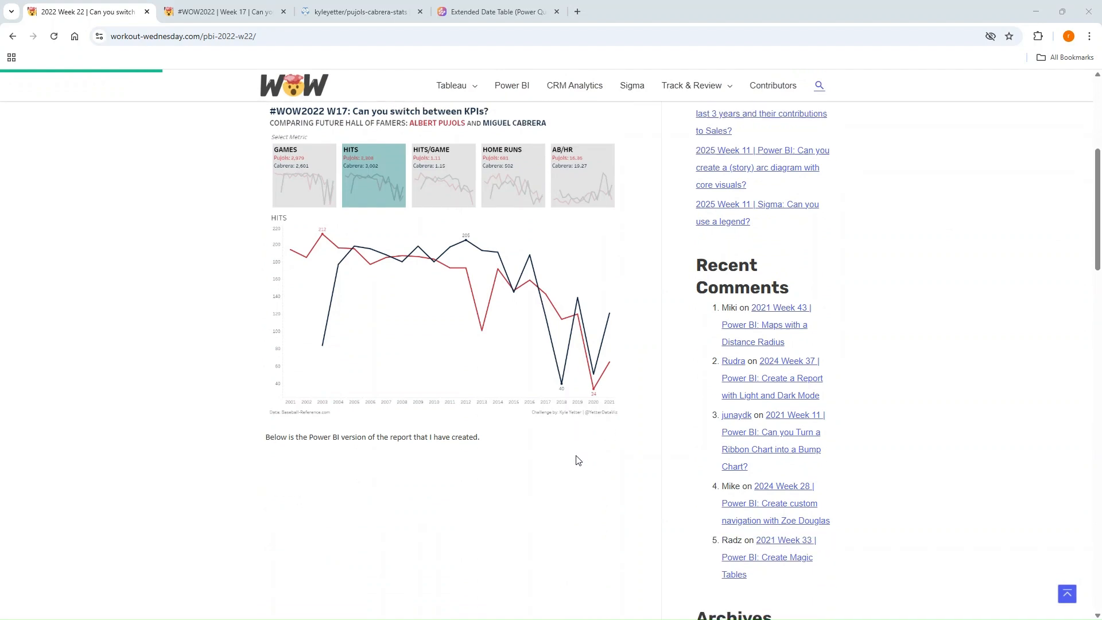
pyautogui.scroll(2, 577, 456)
pyautogui.scroll(2, 571, 455)
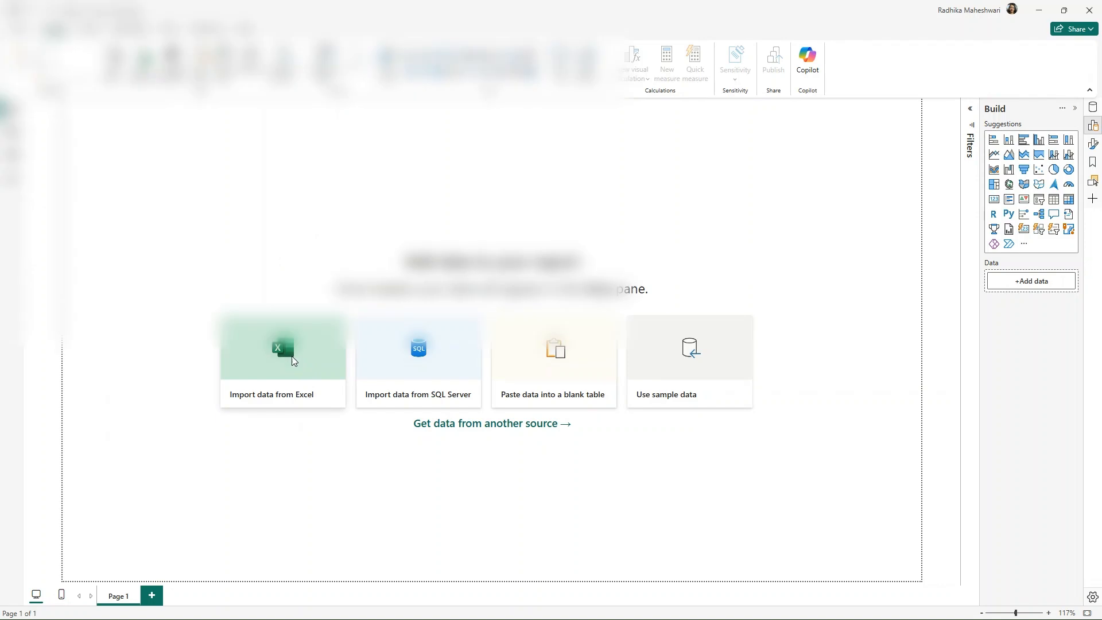
# In Power BI Desktop, import Sheet1 from the Pujols_Cabrera.xlsx workbook and open it for transformation
pyautogui.click(294, 356)
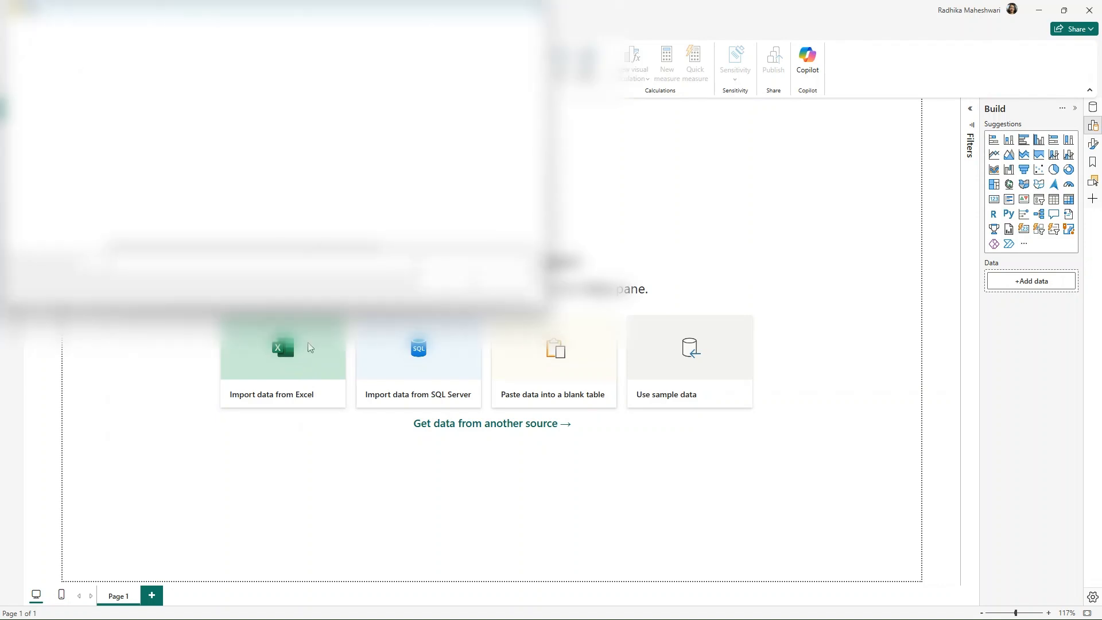
pyautogui.click(446, 280)
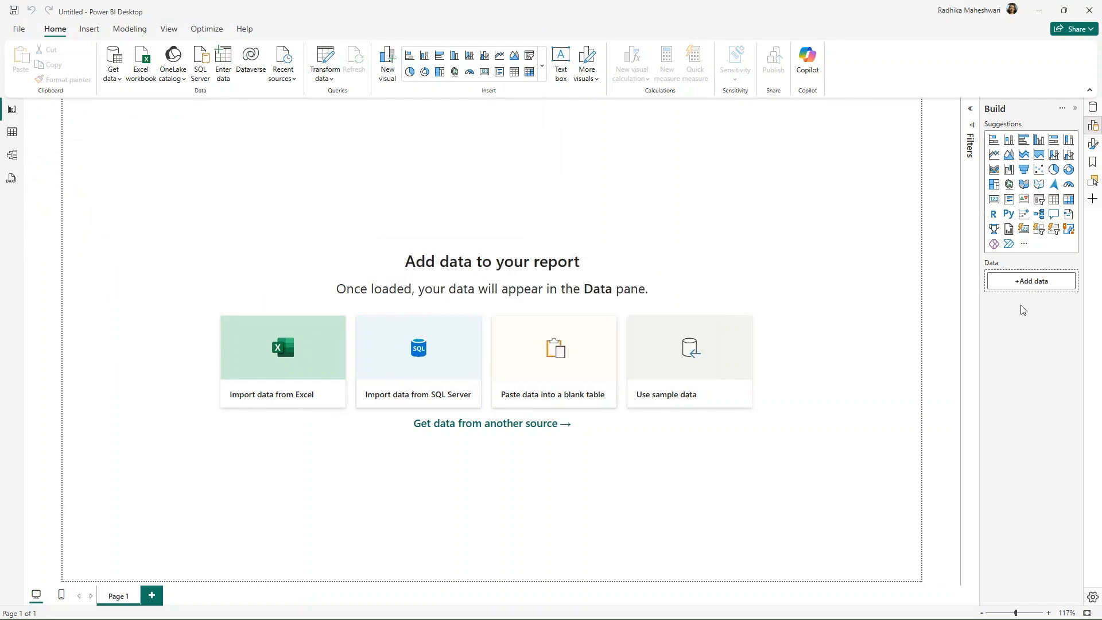
pyautogui.click(285, 205)
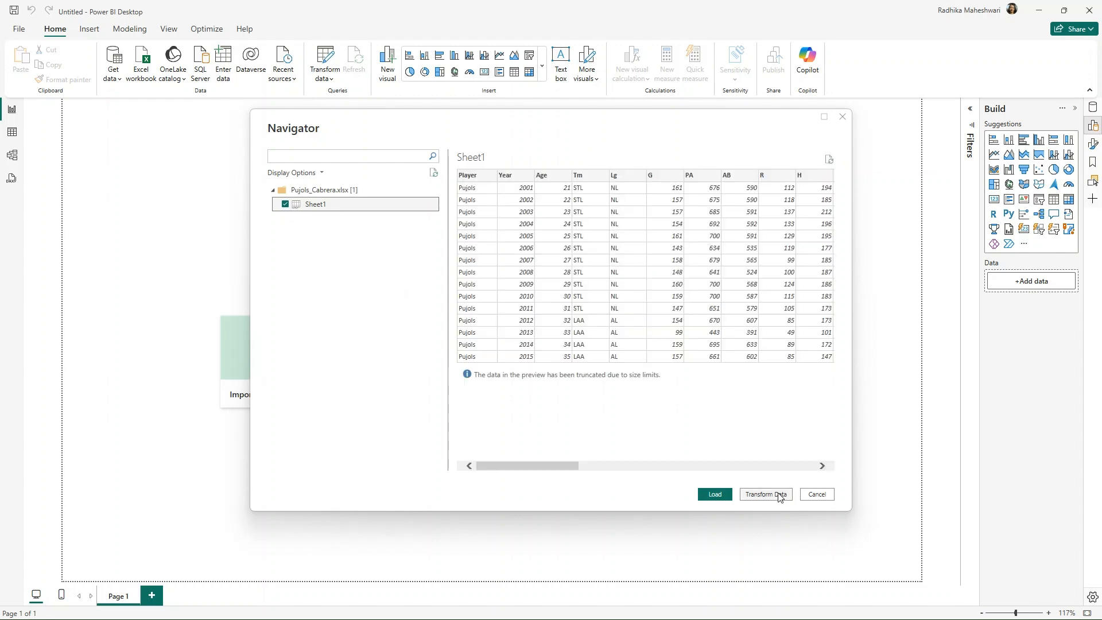
pyautogui.click(779, 495)
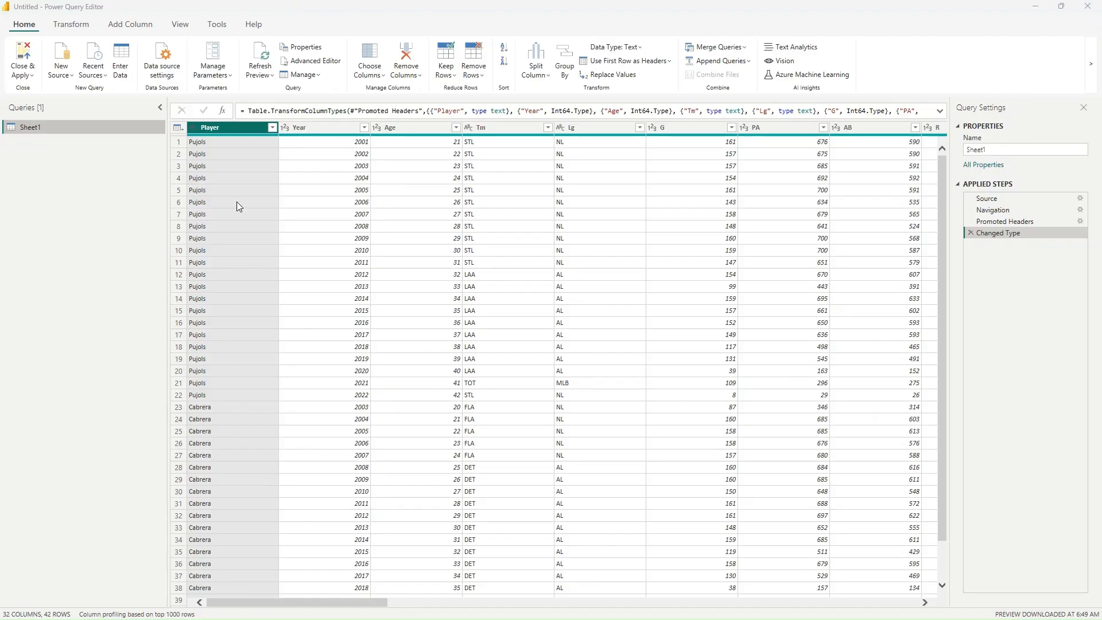
# Rename the Sheet1 query as Data
pyautogui.click(1011, 150)
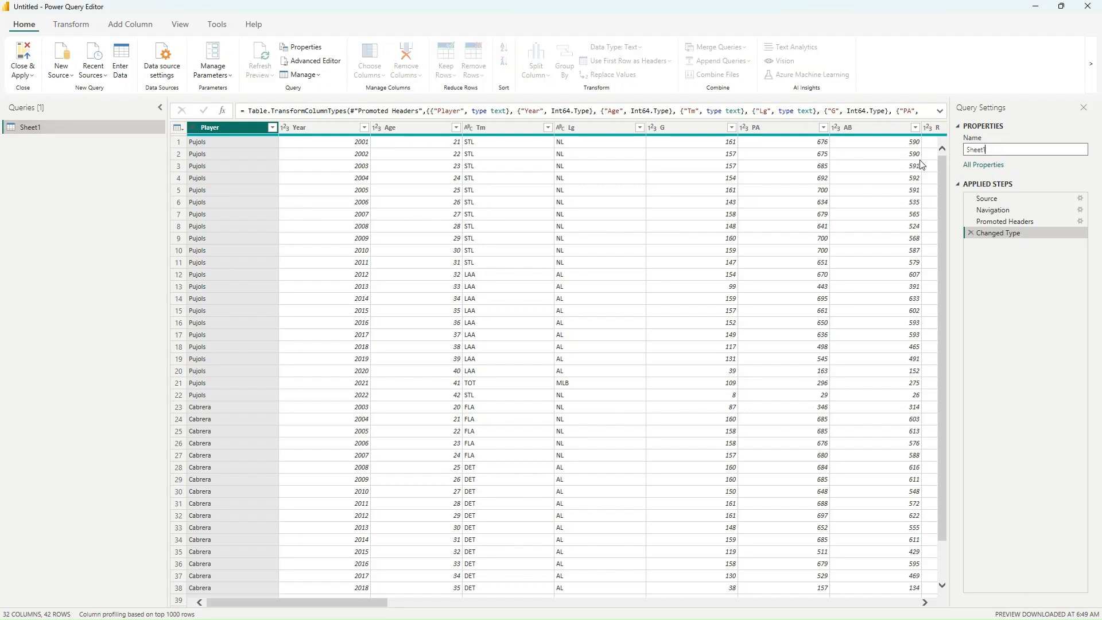
pyautogui.hotkey('ctrl', 'a')
pyautogui.write('Data')
pyautogui.press('Return')
# Create a blank query and copy the Extended Date Table M code from the Enterprise DNA forum page in the browser
pyautogui.click(72, 80)
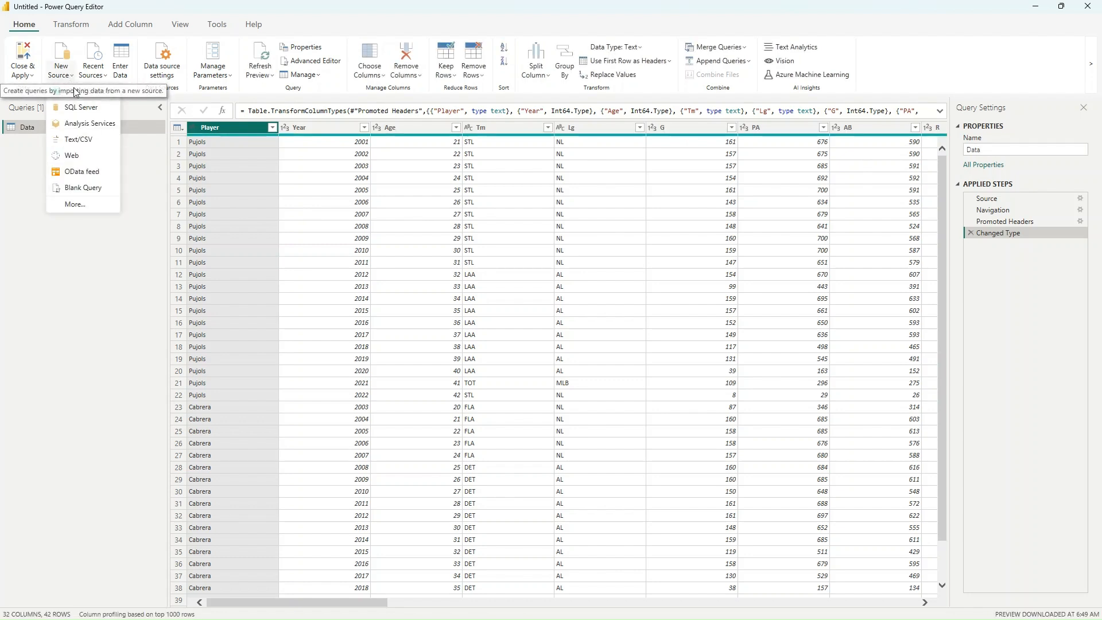
pyautogui.click(92, 195)
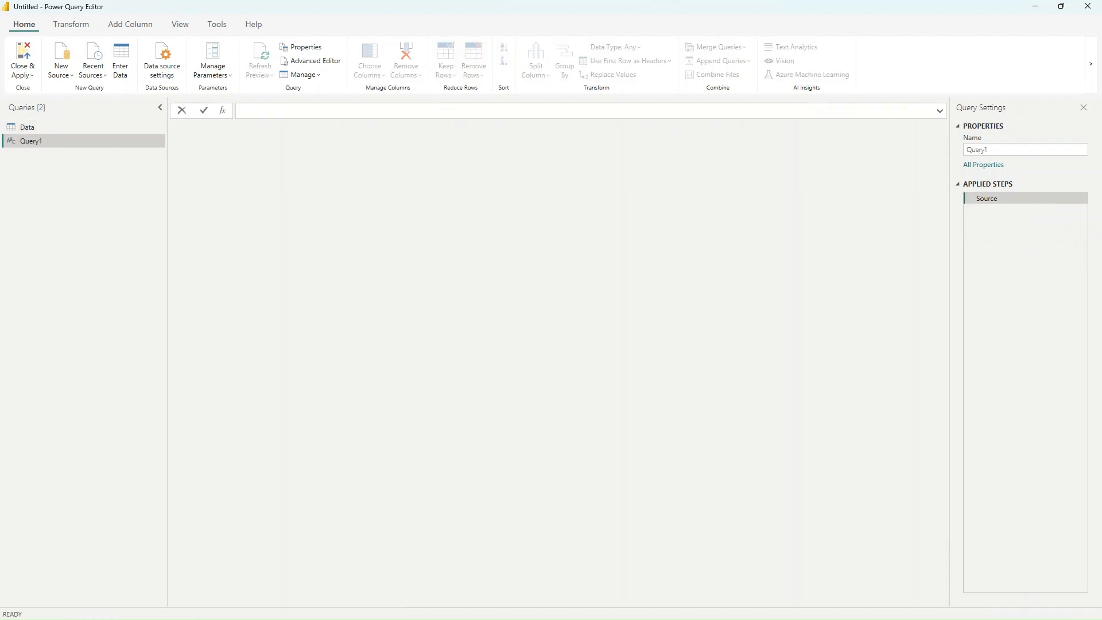
pyautogui.hotkey('alt', 'Tab')
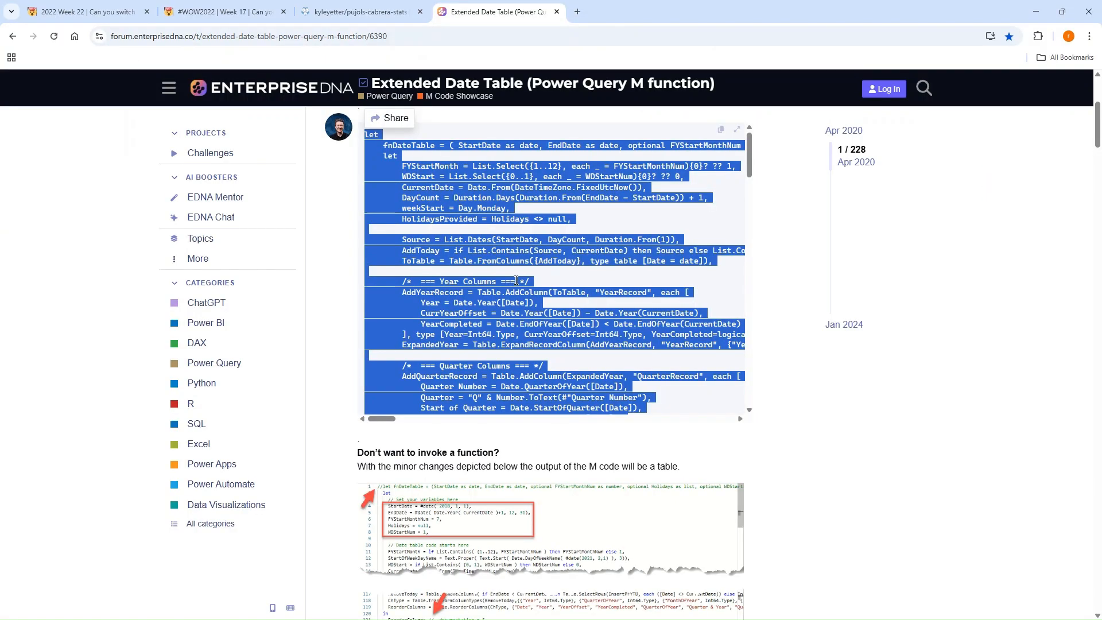
pyautogui.click(470, 249)
pyautogui.doubleClick(540, 323)
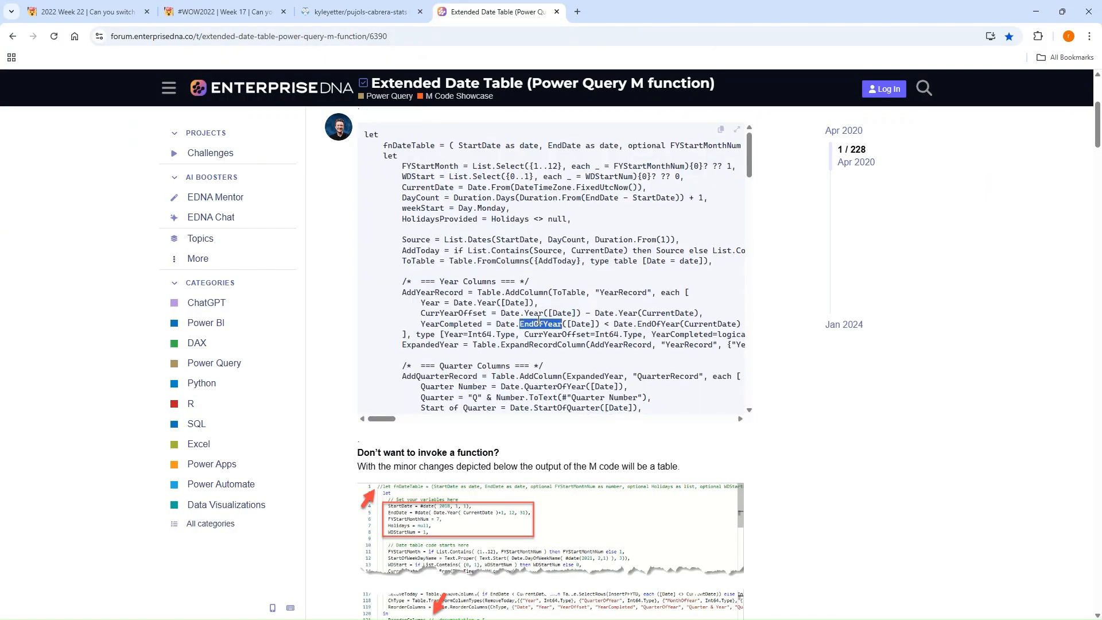
pyautogui.click(722, 131)
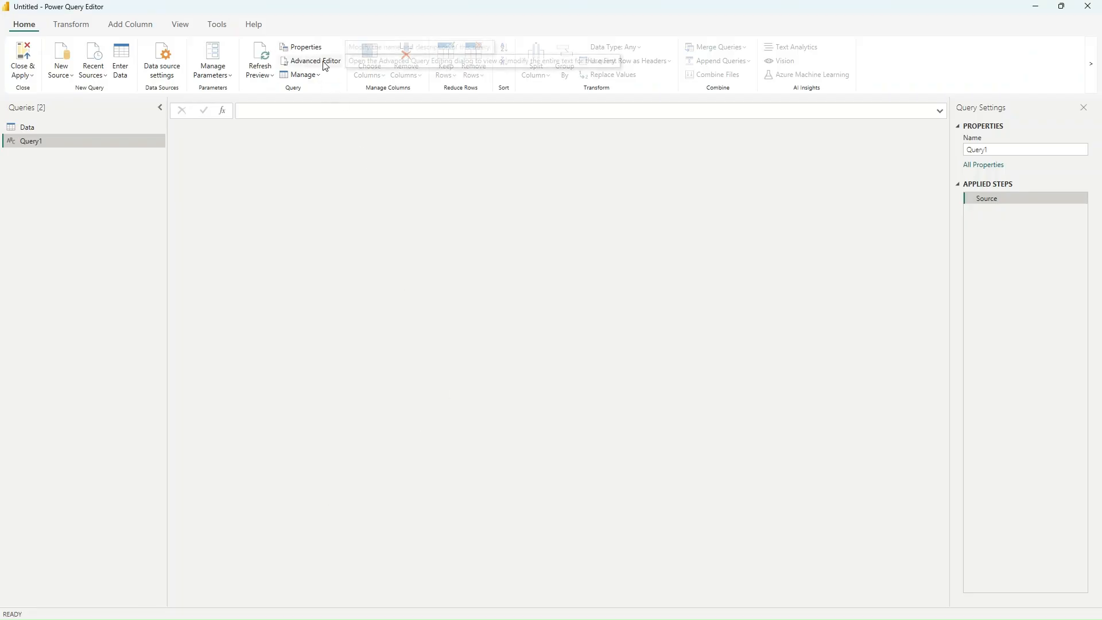
# Replace the blank query's entire code with the copied date table function in the Power Query Advanced Editor
pyautogui.click(323, 62)
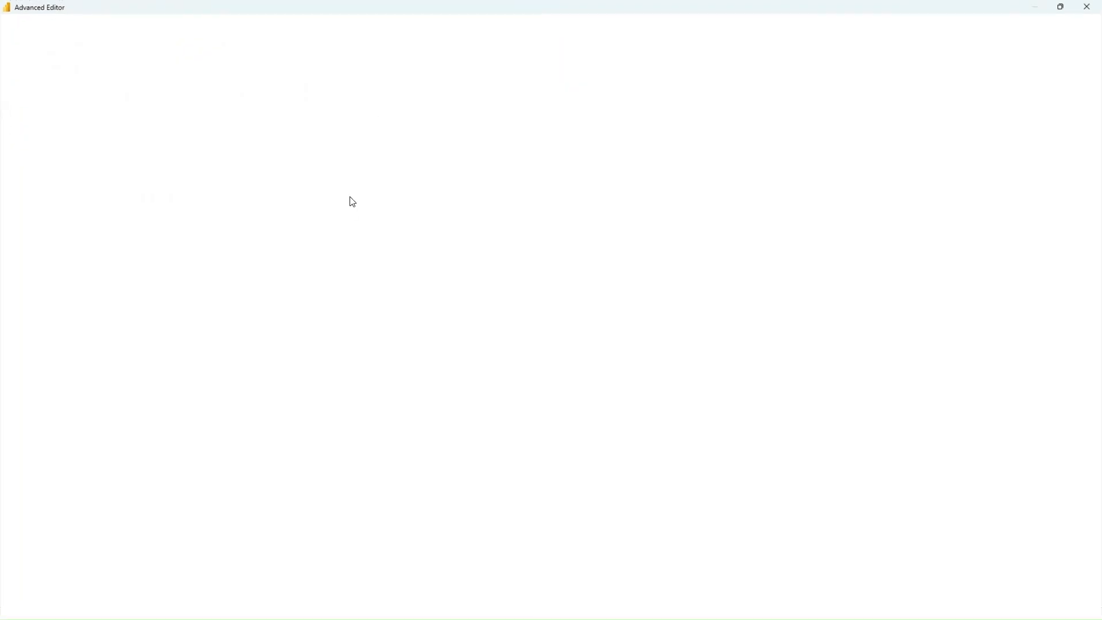
pyautogui.hotkey('ctrl', 'a')
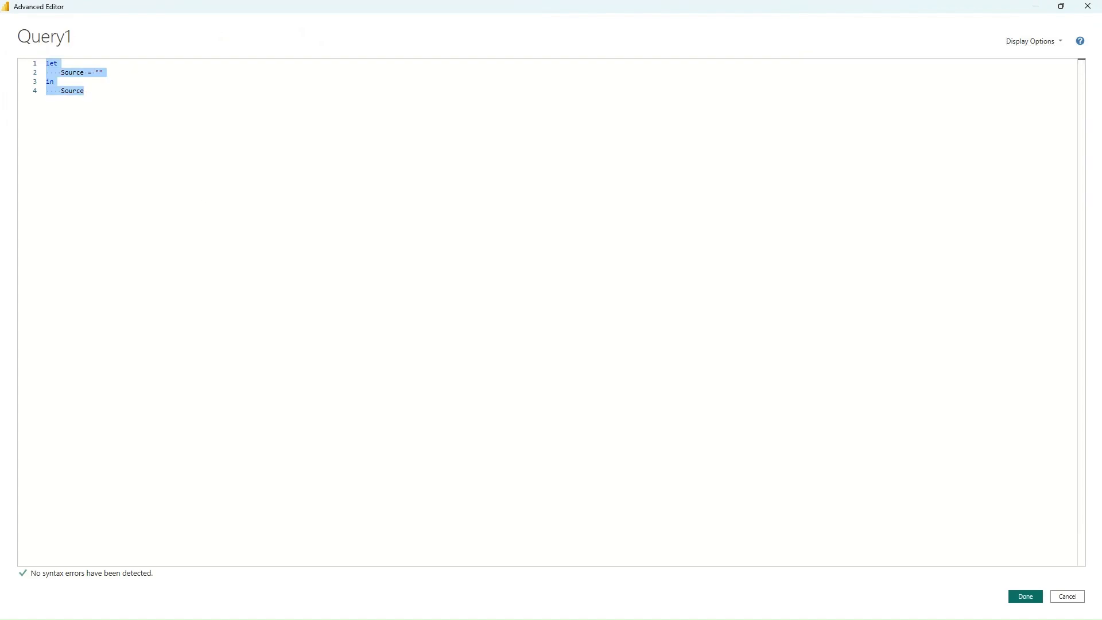
pyautogui.hotkey('ctrl', 'v')
pyautogui.click(1023, 595)
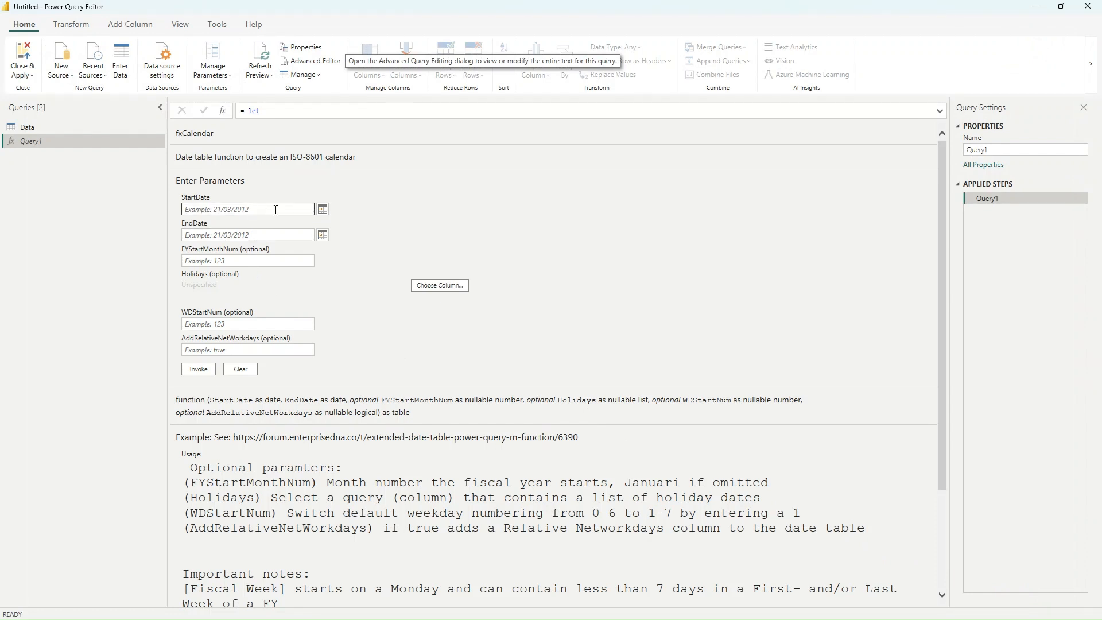
# Invoke the calendar function with StartDate 01/01/2001 and EndDate 31/12/2022, leaving the optional parameters empty
pyautogui.click(273, 208)
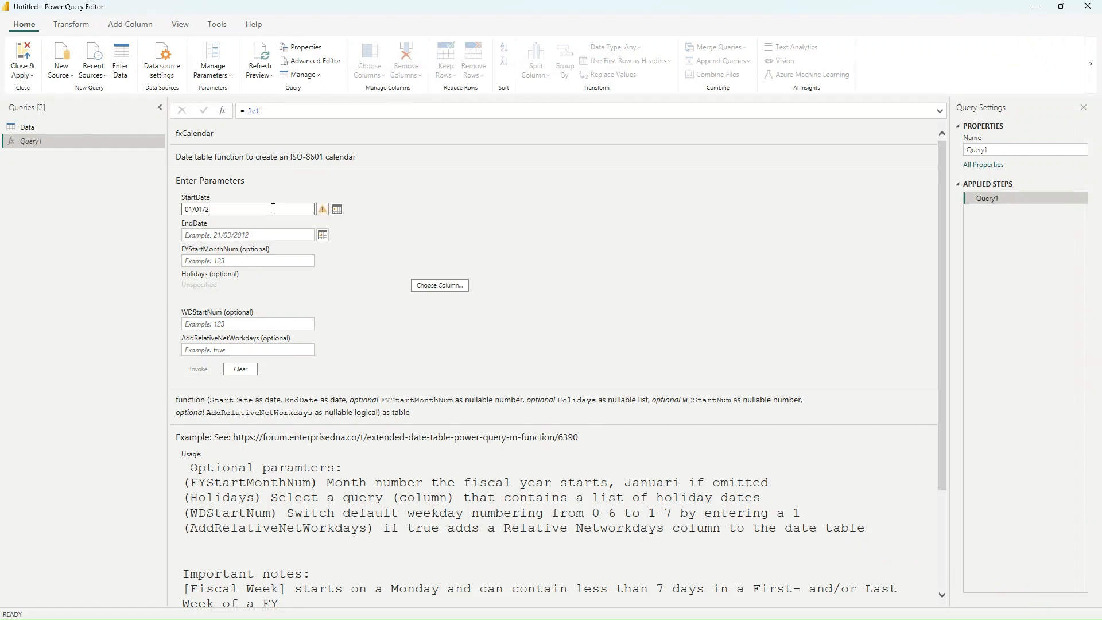
pyautogui.write('01/01/2021')
pyautogui.click(254, 234)
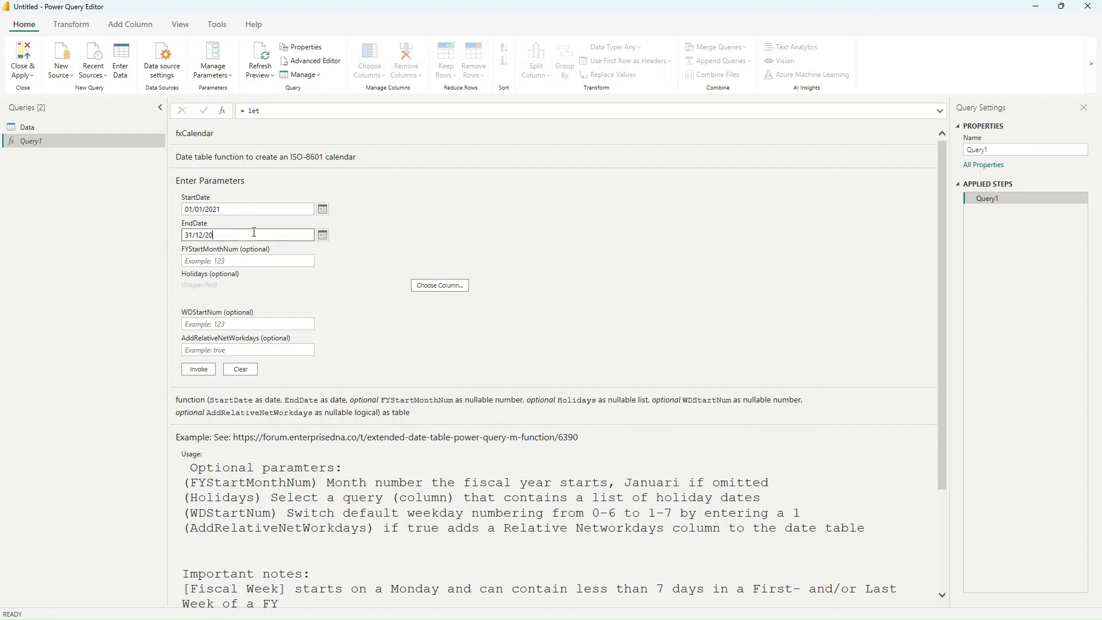
pyautogui.click(253, 206)
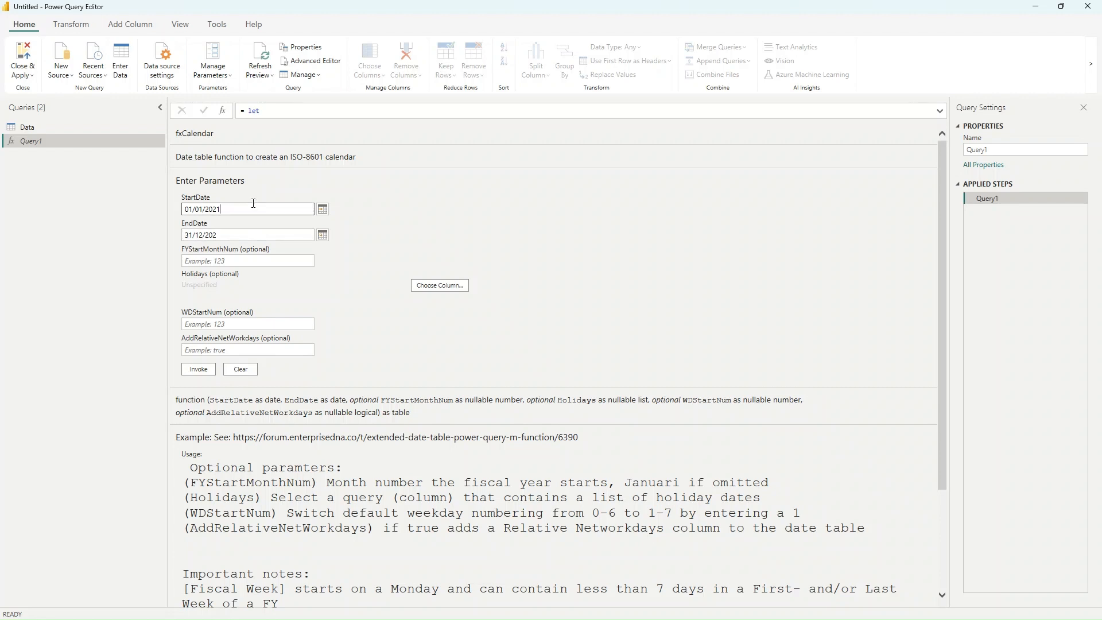
pyautogui.write('01')
pyautogui.scroll(-1, 249, 212)
pyautogui.click(234, 186)
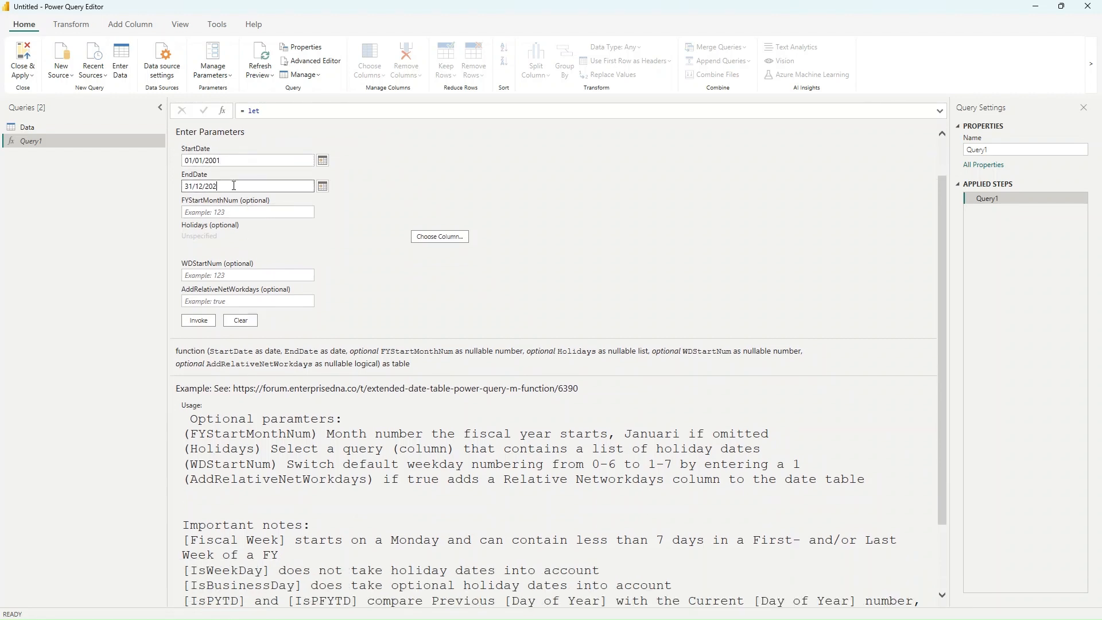
pyautogui.write('22')
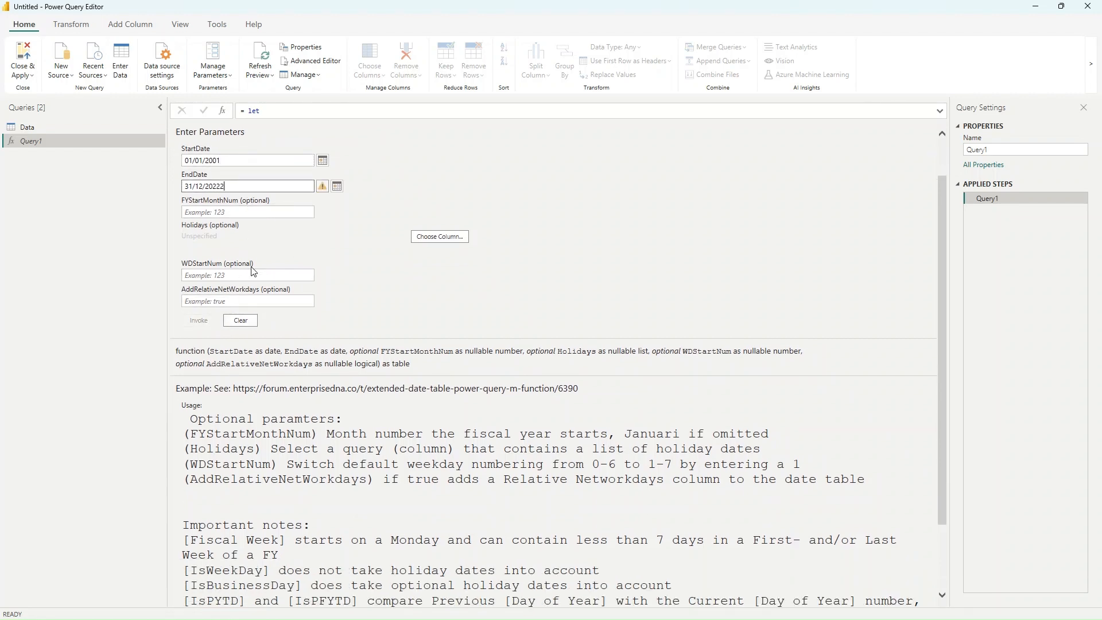
pyautogui.click(199, 320)
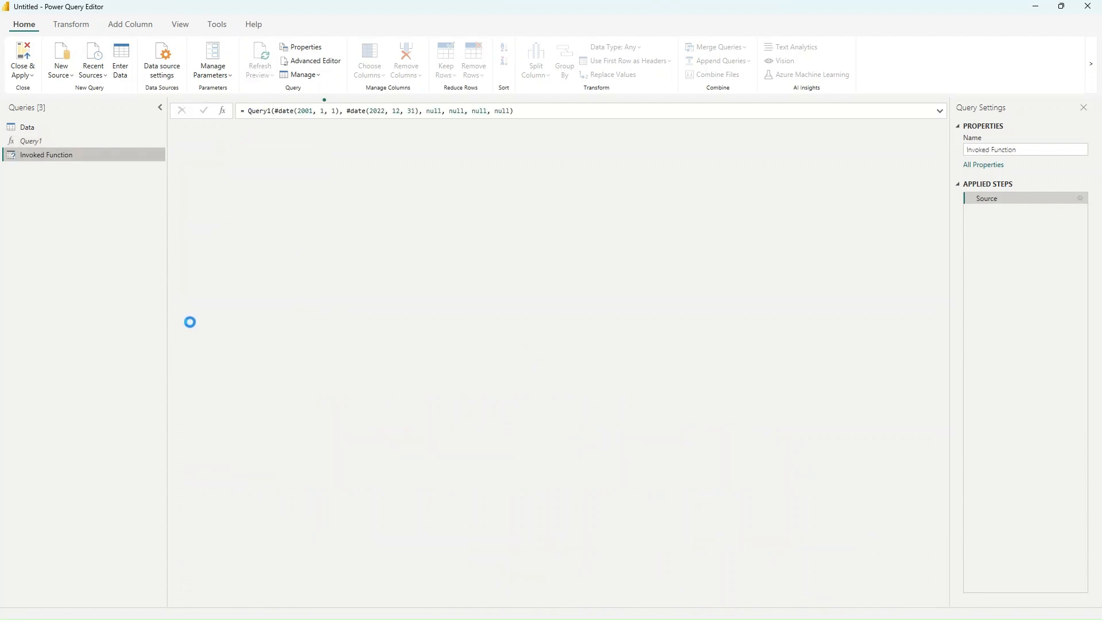
# Rename the invoked function query as Date
pyautogui.doubleClick(62, 156)
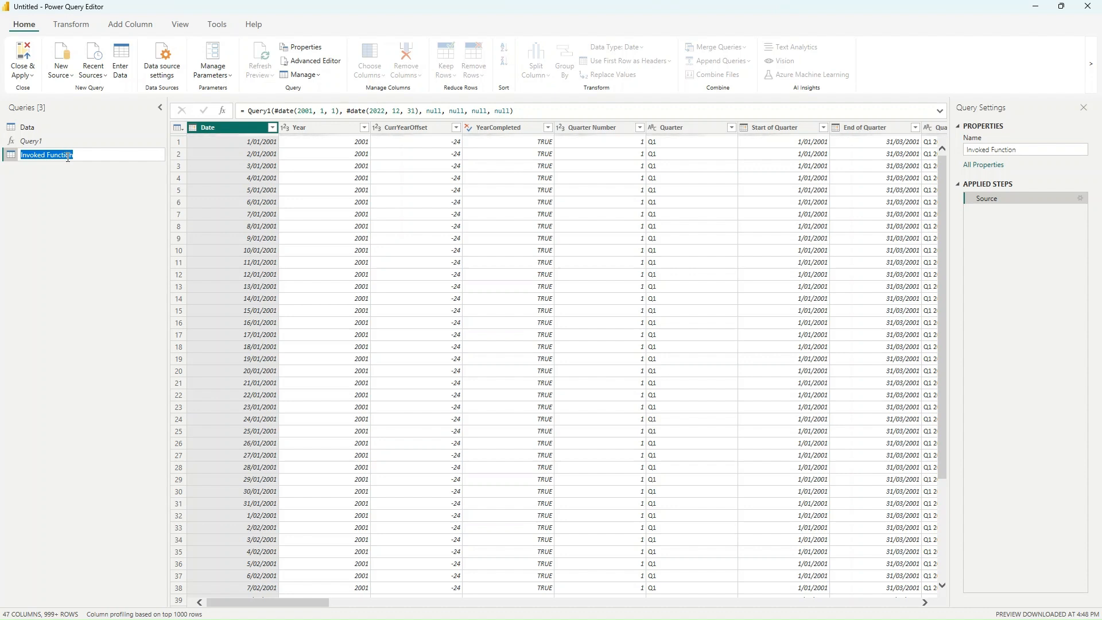
pyautogui.write('Date')
pyautogui.press('Return')
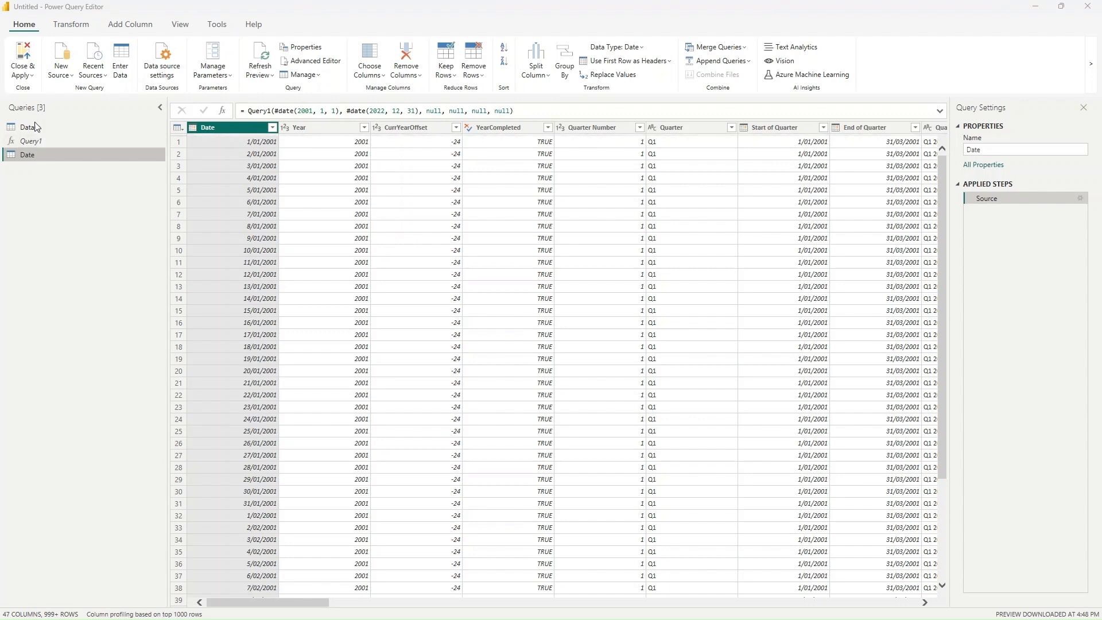
# Close the Power Query Editor and load the pending queries into the report's data model
pyautogui.click(23, 75)
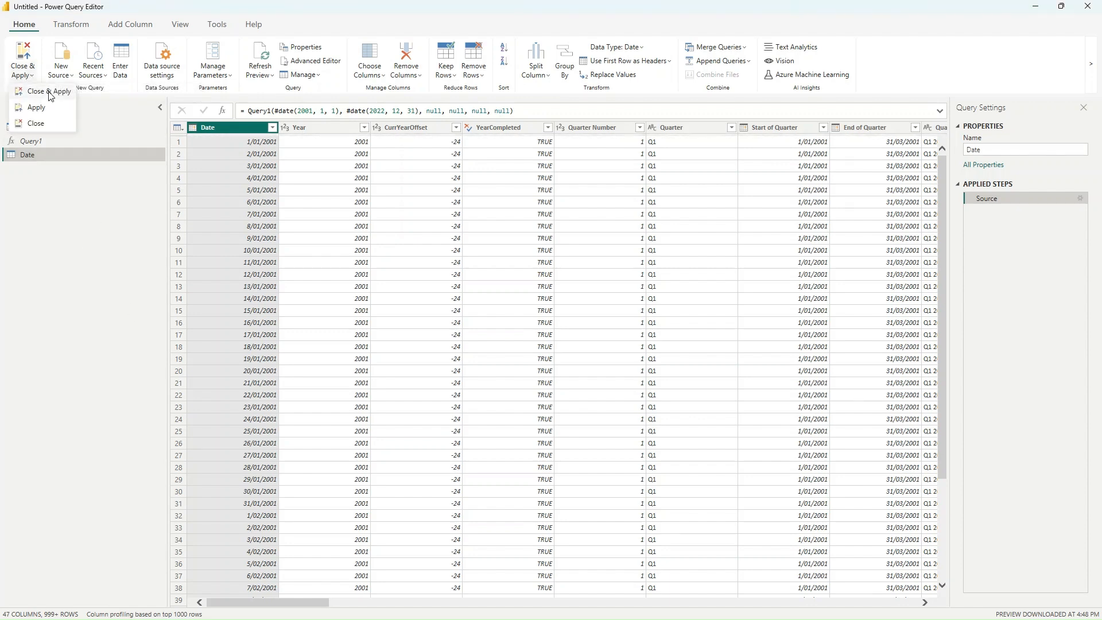
pyautogui.click(34, 121)
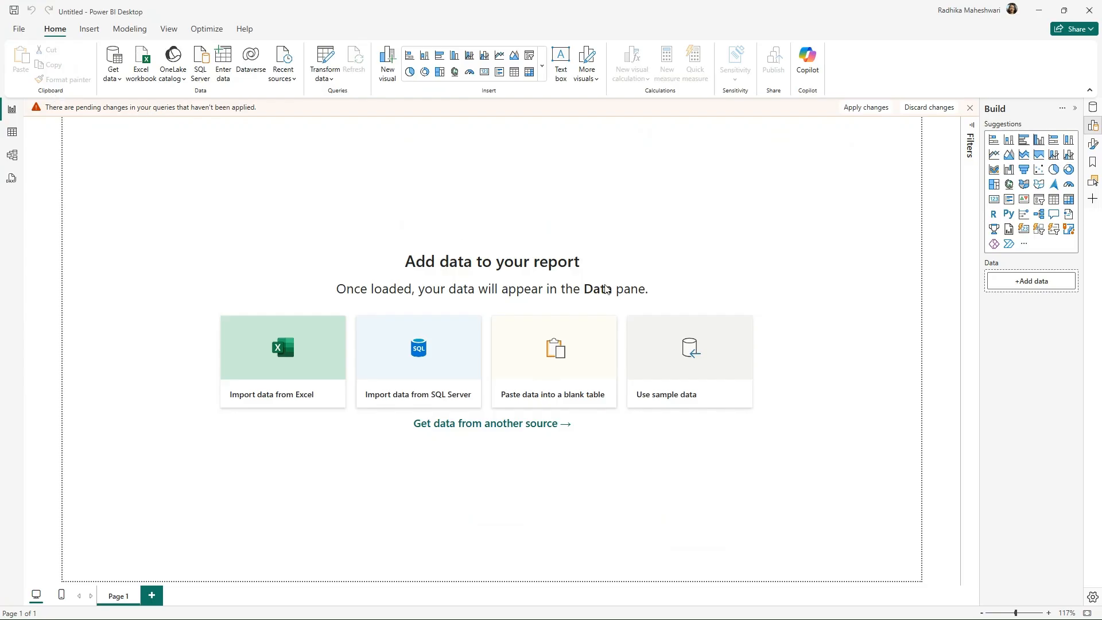
pyautogui.click(734, 334)
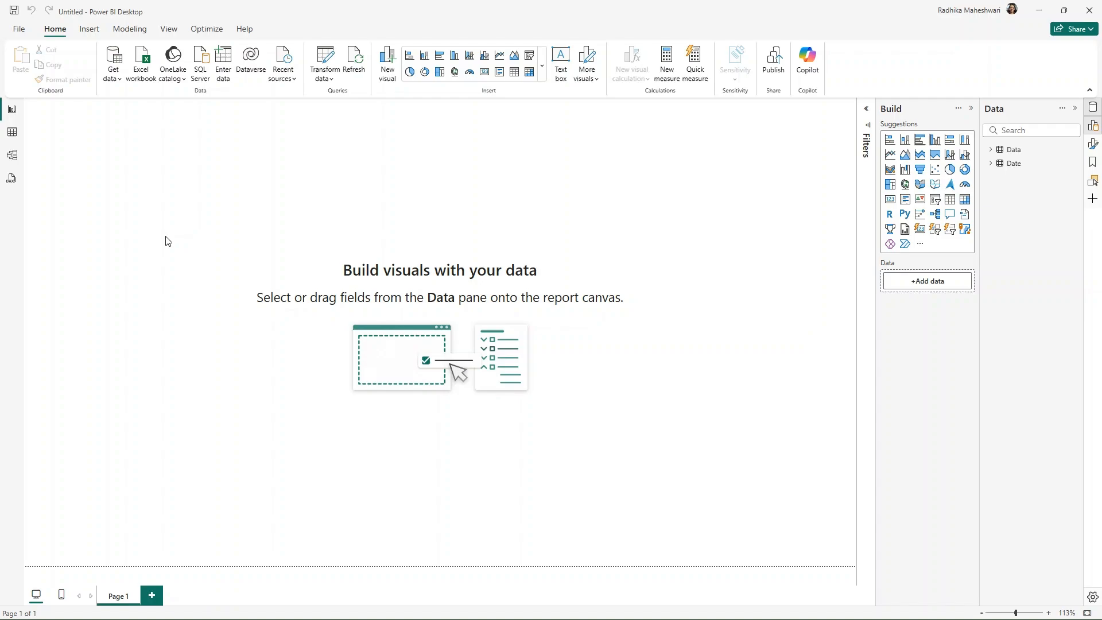
# Create an active many-to-many relationship from Year in the Data table to Year in the Date table, cross-filtering in both directions
pyautogui.click(18, 162)
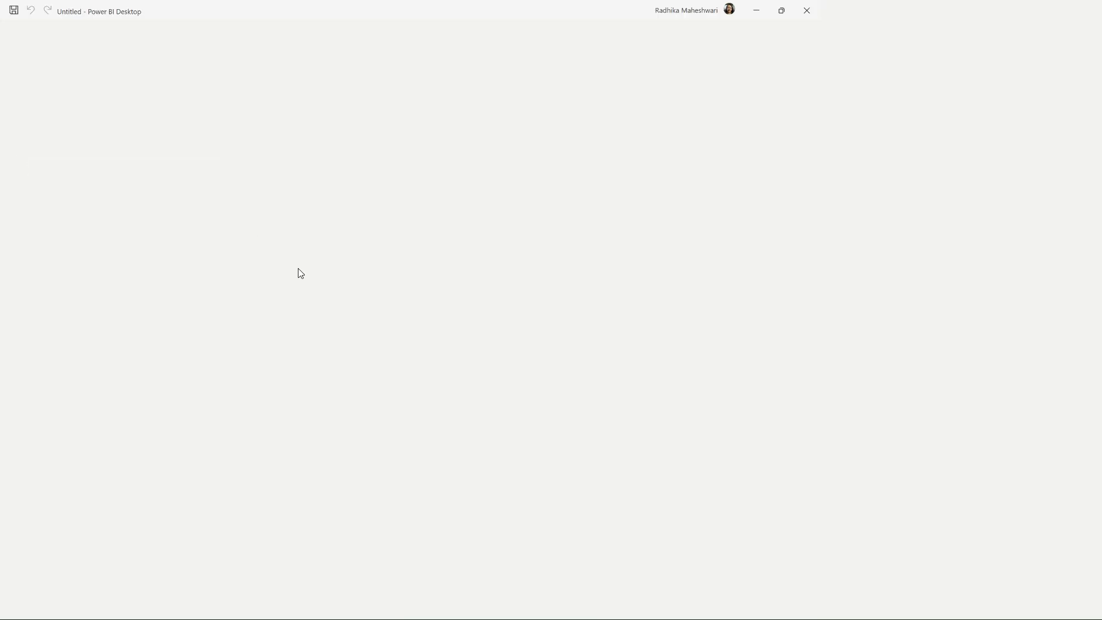
pyautogui.scroll(-8, 137, 255)
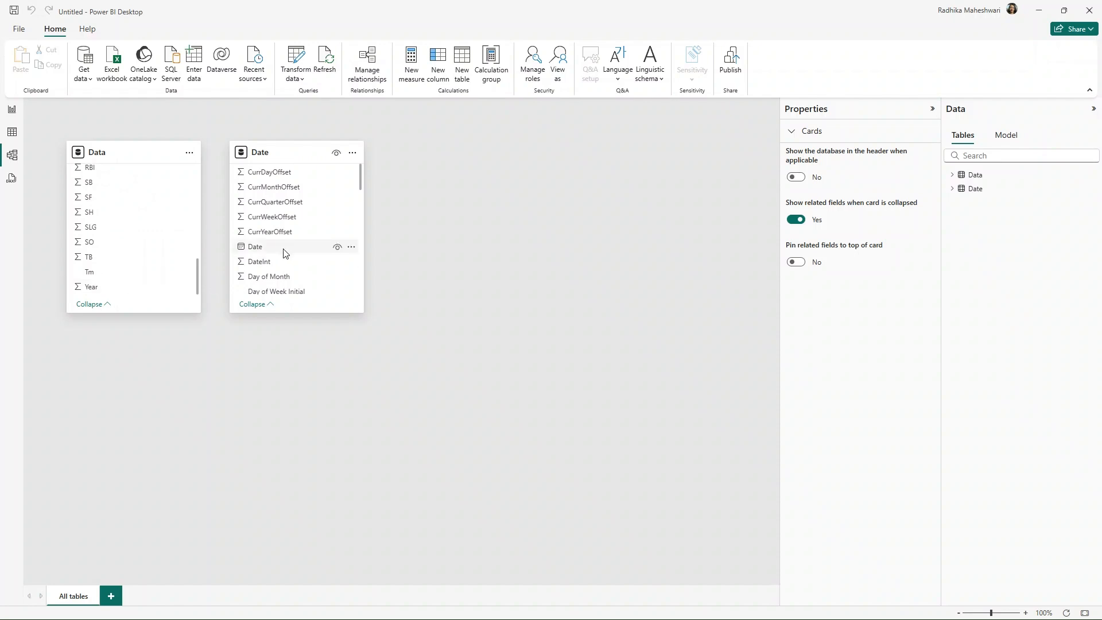
pyautogui.scroll(-3, 286, 251)
pyautogui.scroll(-5, 284, 253)
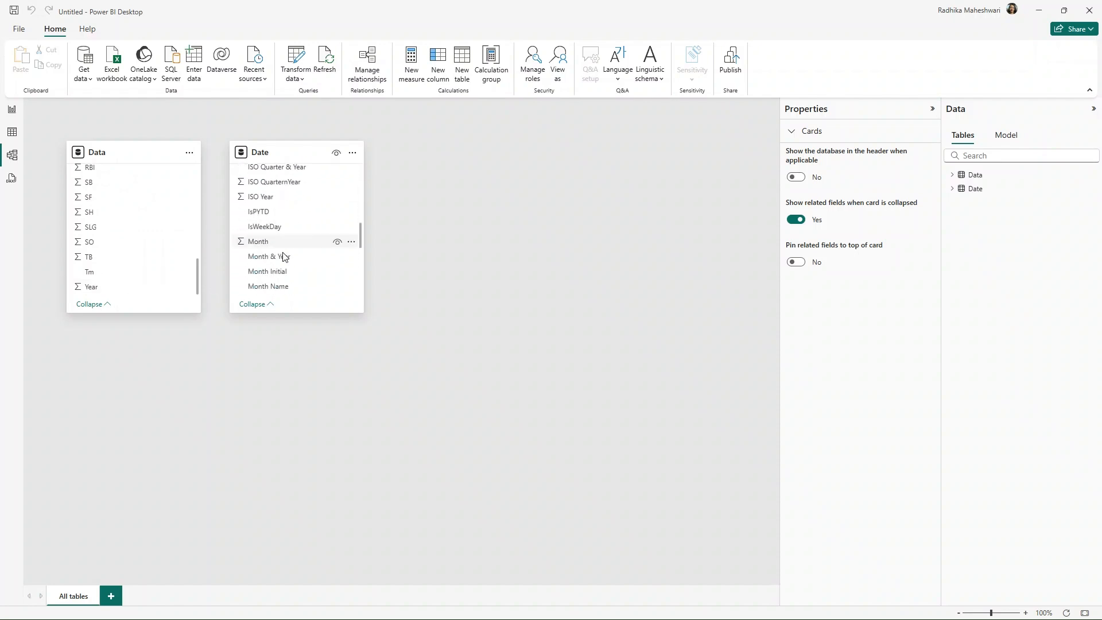
pyautogui.moveTo(87, 287); pyautogui.dragTo(253, 281)
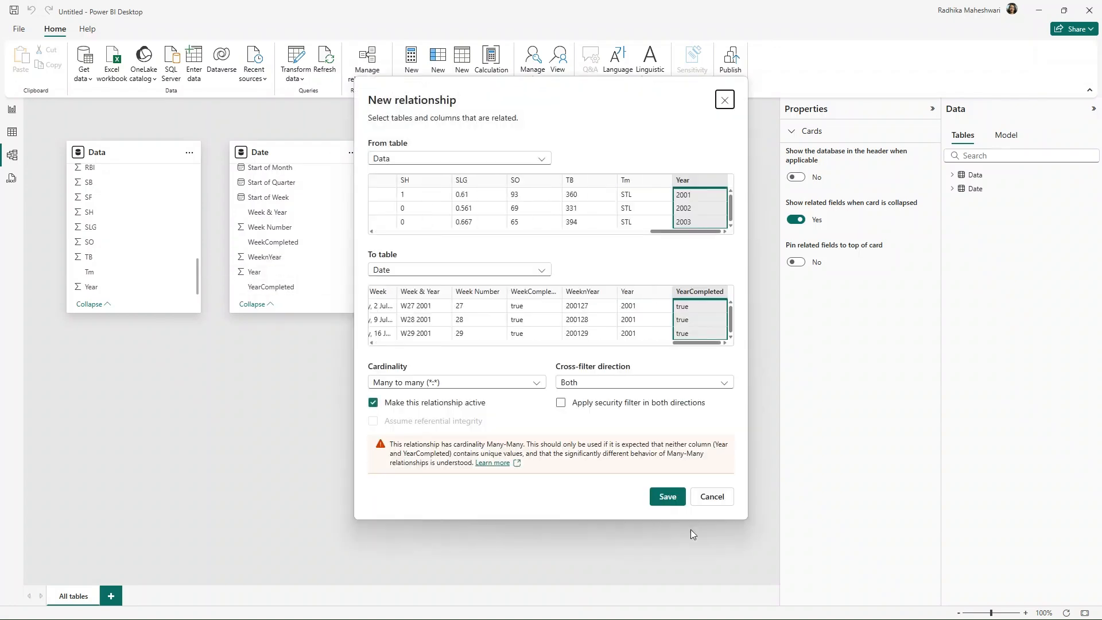
pyautogui.click(708, 497)
pyautogui.moveTo(100, 293); pyautogui.dragTo(261, 273)
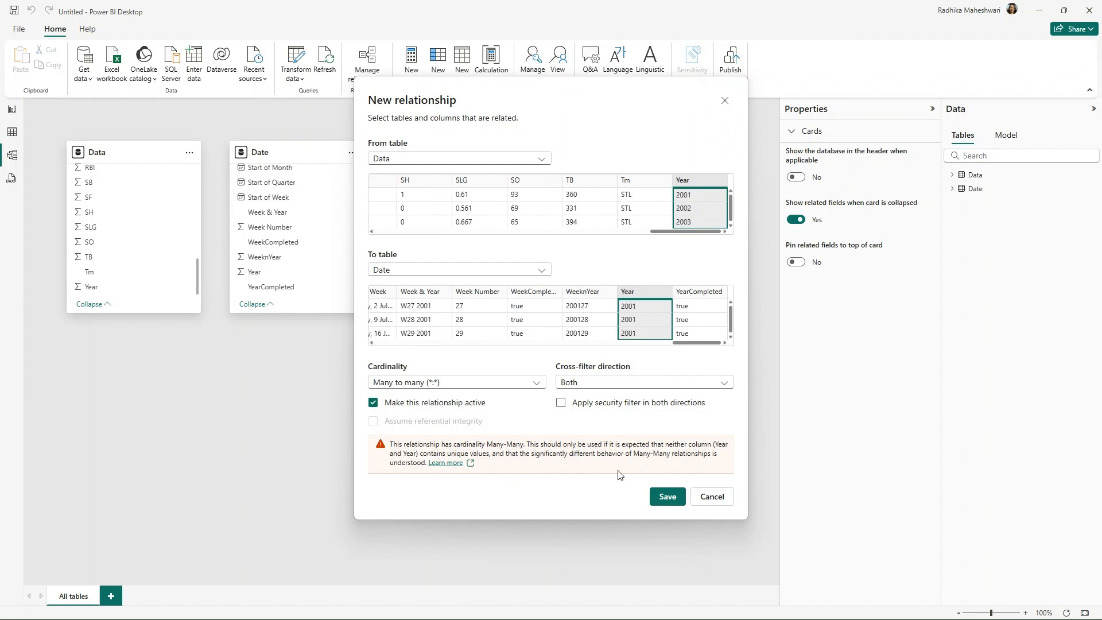
pyautogui.click(668, 496)
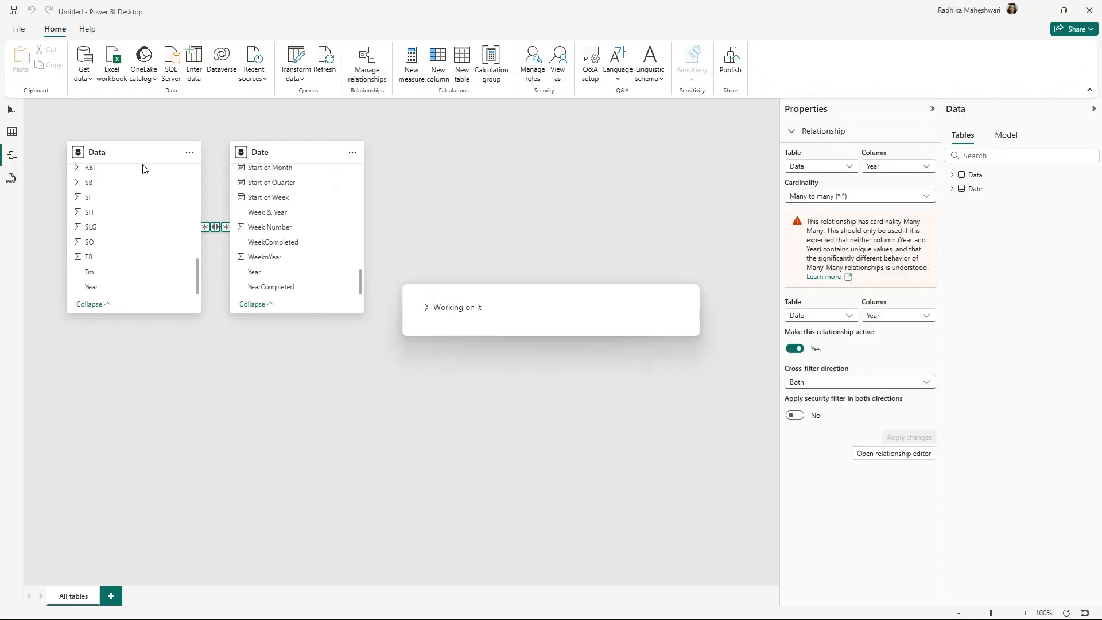
# Display the records of the Data table in Table view
pyautogui.click(13, 111)
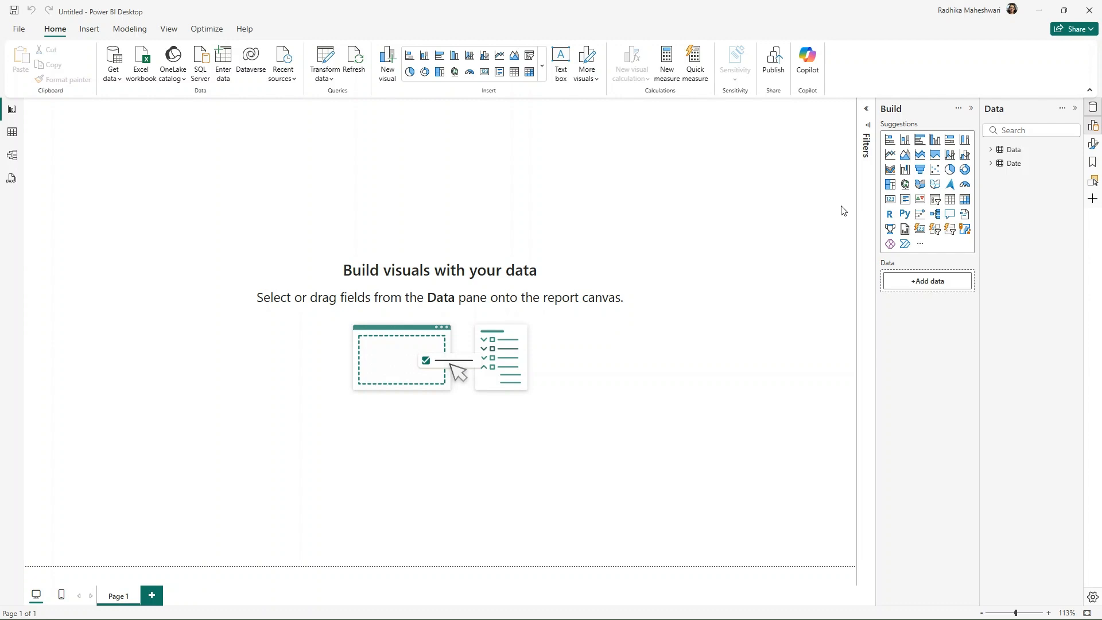
pyautogui.click(11, 132)
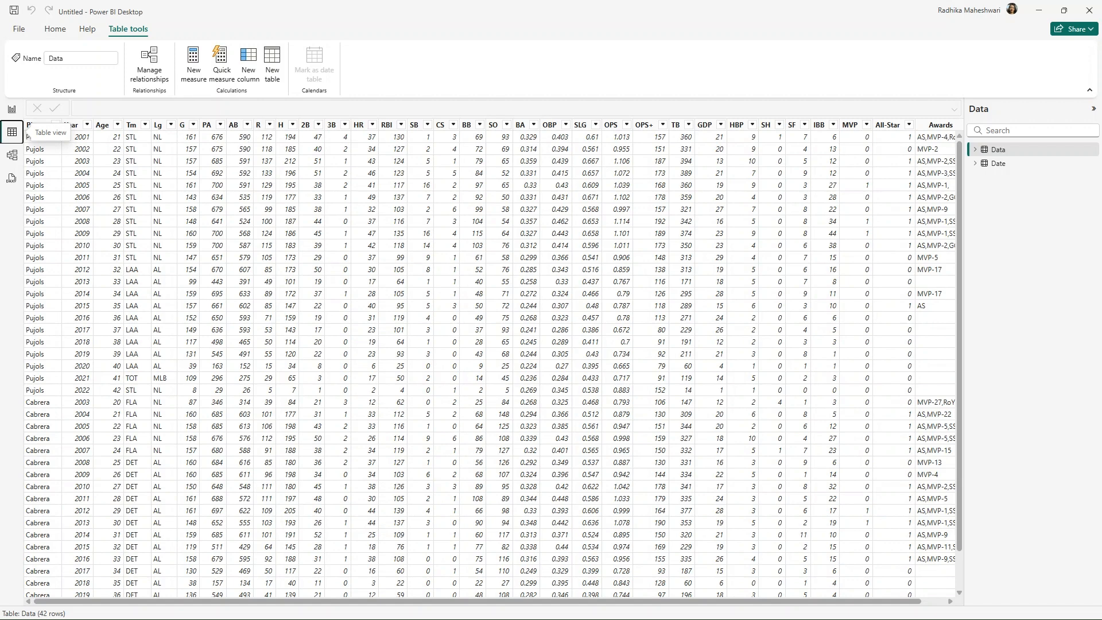
# Switch to the browser and review the metric definitions in the requirements of the Workout Wednesday 2022 Week 17 challenge page
pyautogui.hotkey('alt', 'Tab')
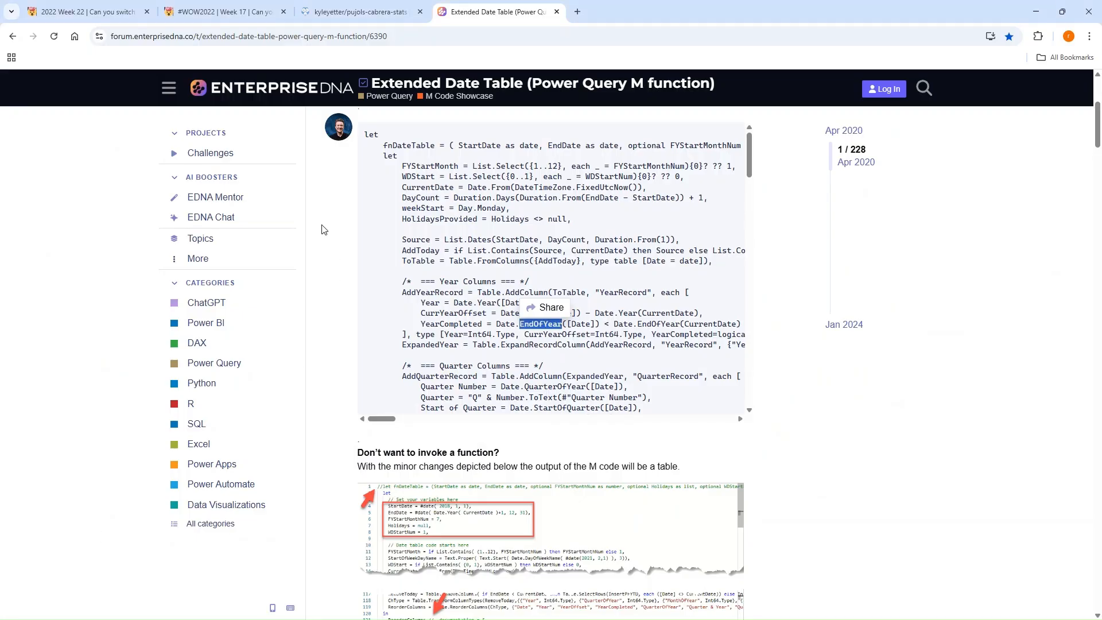
pyautogui.click(94, 13)
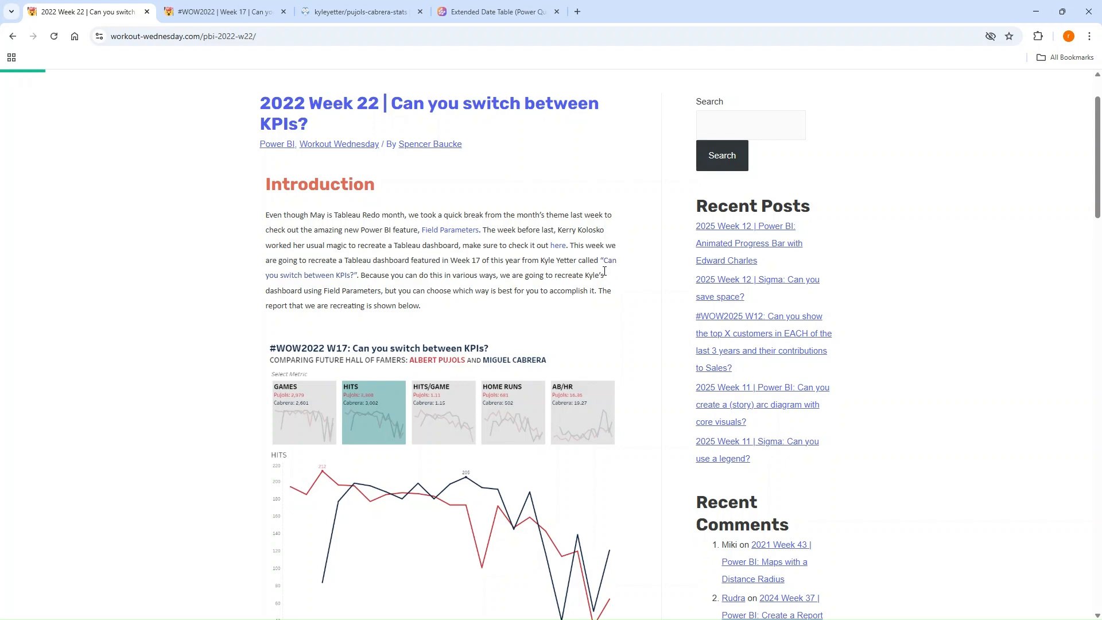
pyautogui.click(231, 13)
pyautogui.scroll(-4, 322, 367)
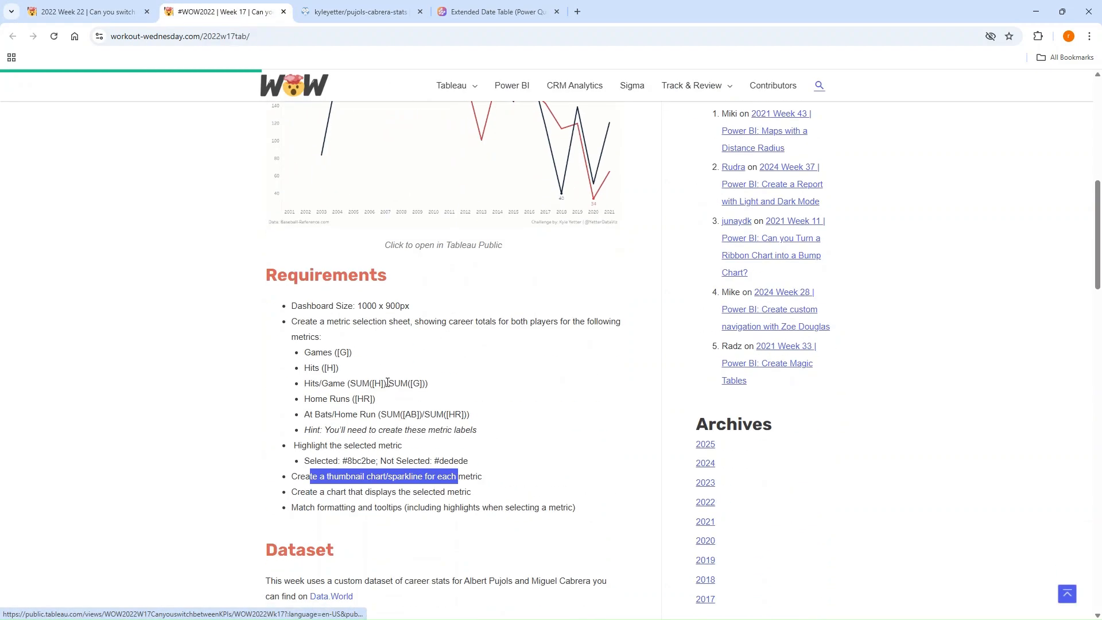
pyautogui.moveTo(304, 352); pyautogui.dragTo(482, 419)
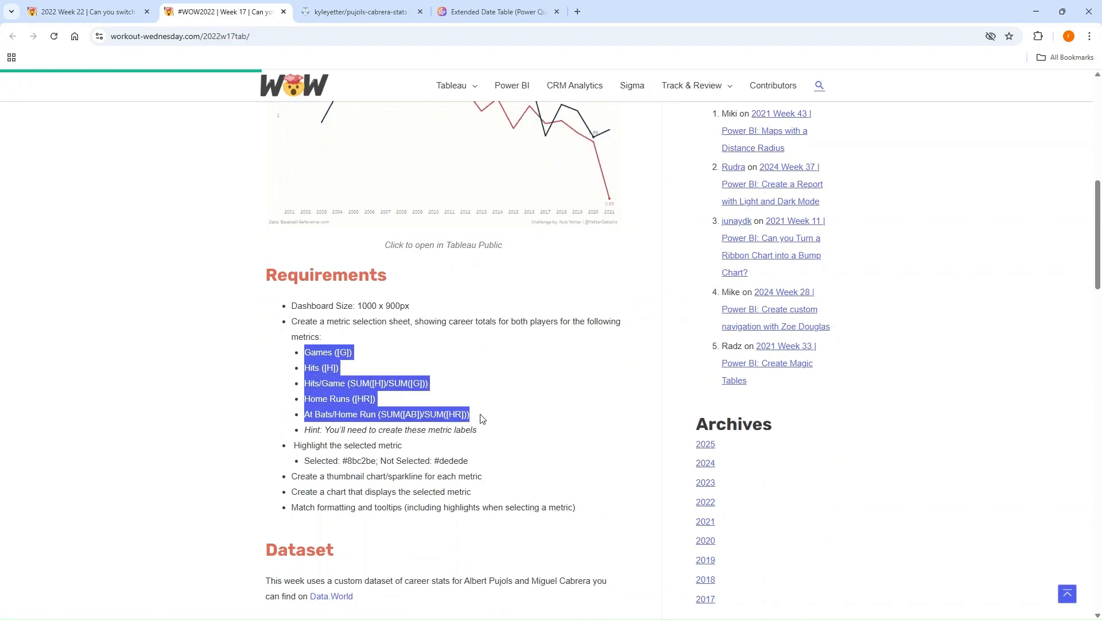
pyautogui.click(394, 365)
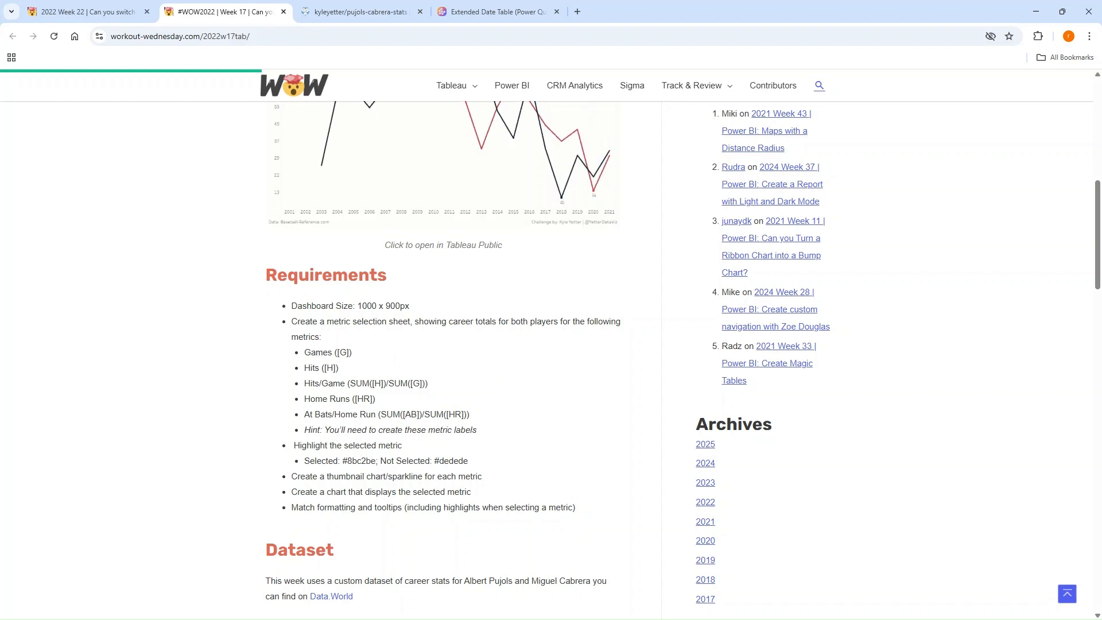
# Return to Power BI Desktop's report view and load a manually entered blank table named Key Meaures
pyautogui.hotkey('alt', 'Tab')
pyautogui.click(12, 110)
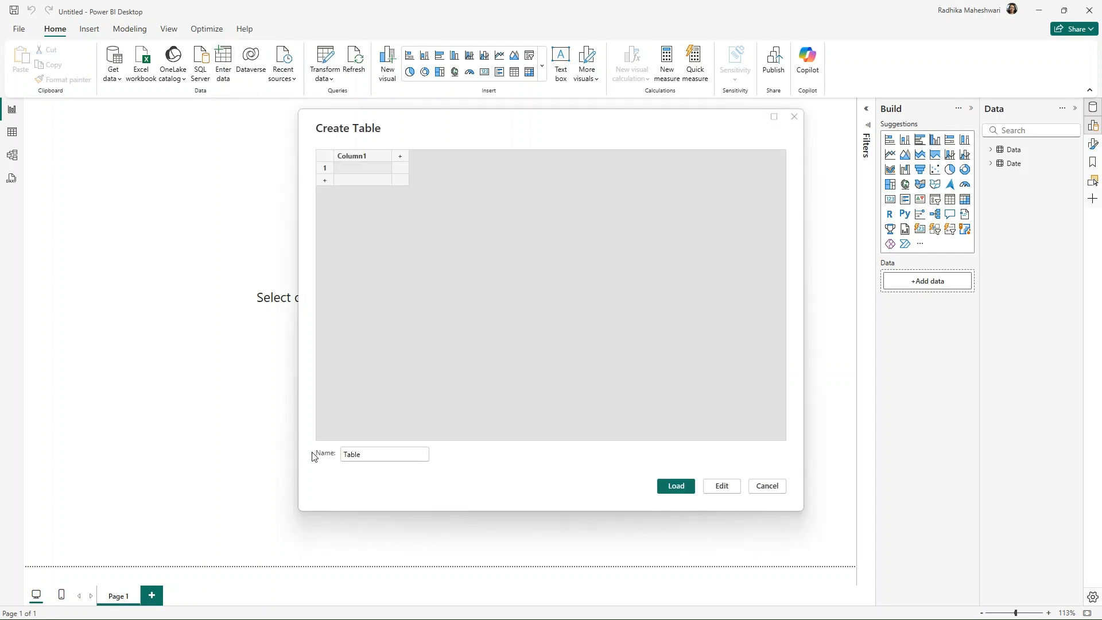
pyautogui.press('Tab')
pyautogui.write('Key')
pyautogui.click(674, 487)
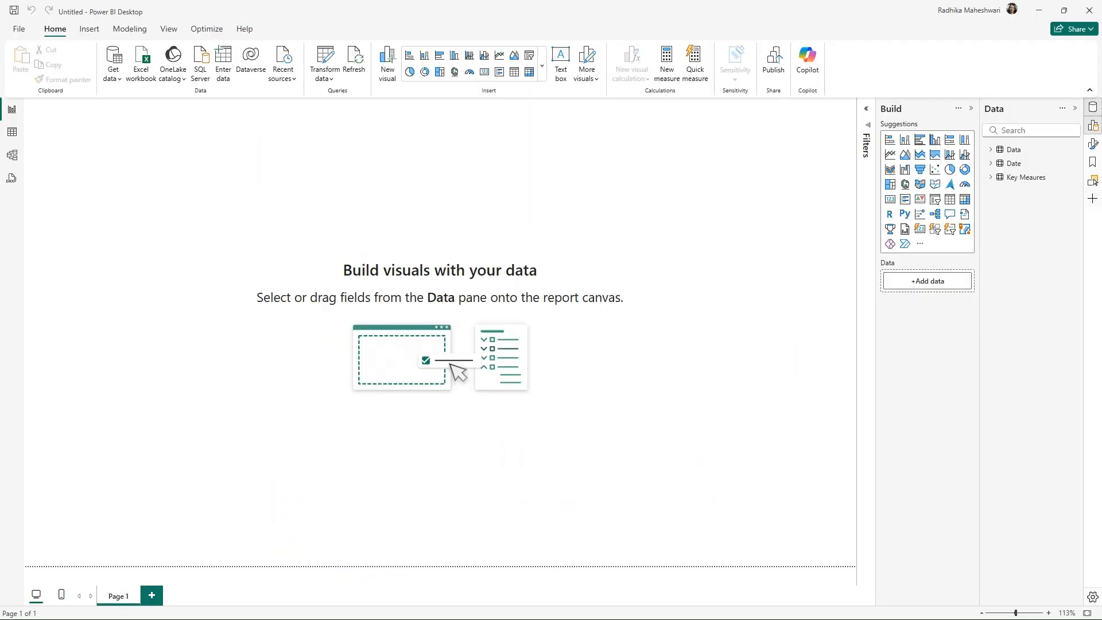
# Create the measure Games = SUM(Data[G]) in the Key Meaures table
pyautogui.rightClick(1023, 178)
pyautogui.click(966, 199)
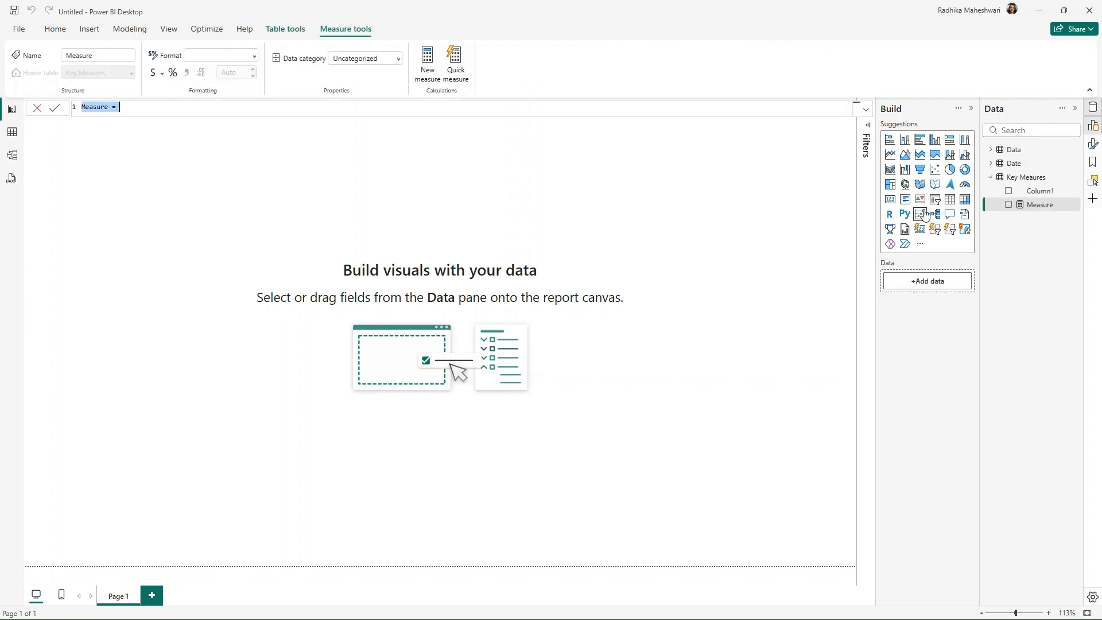
pyautogui.write('Games = ')
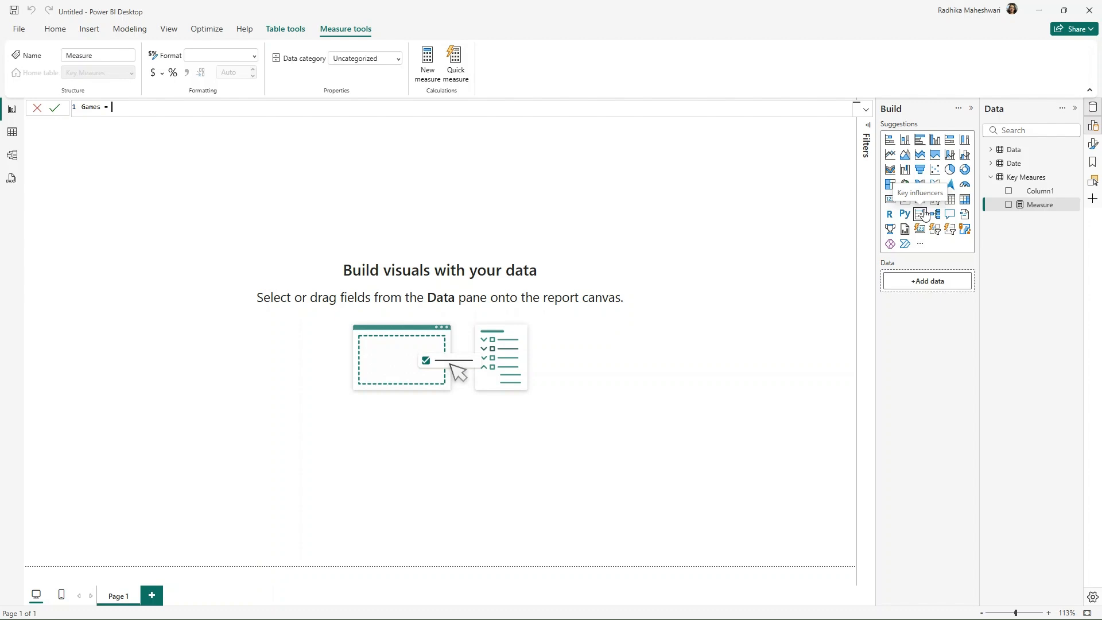
pyautogui.write('SUM(')
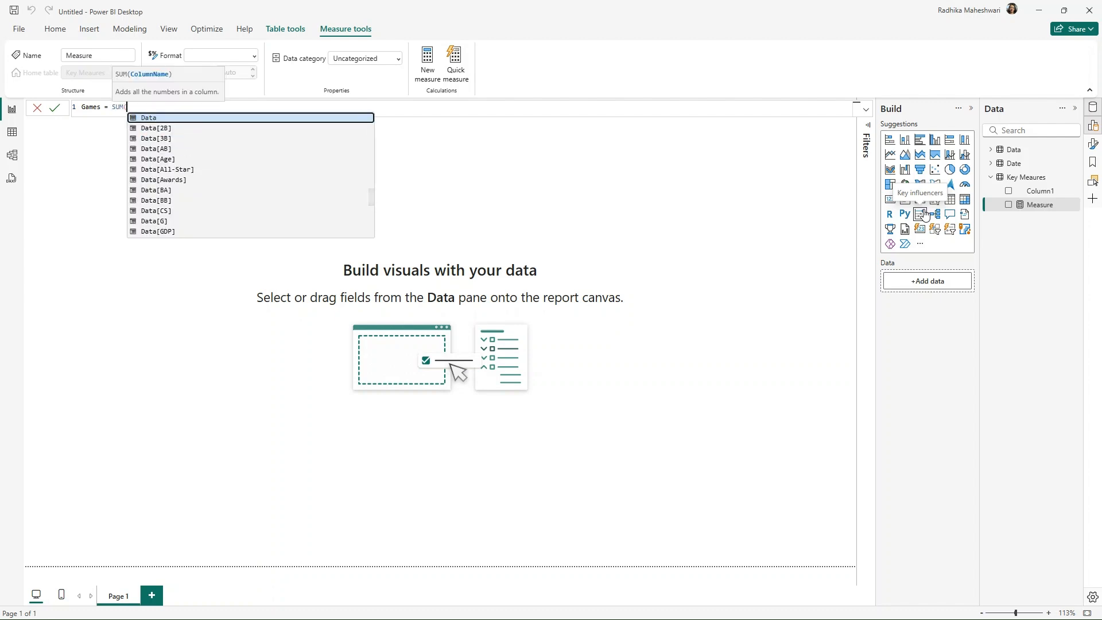
pyautogui.write('g')
pyautogui.press('Tab')
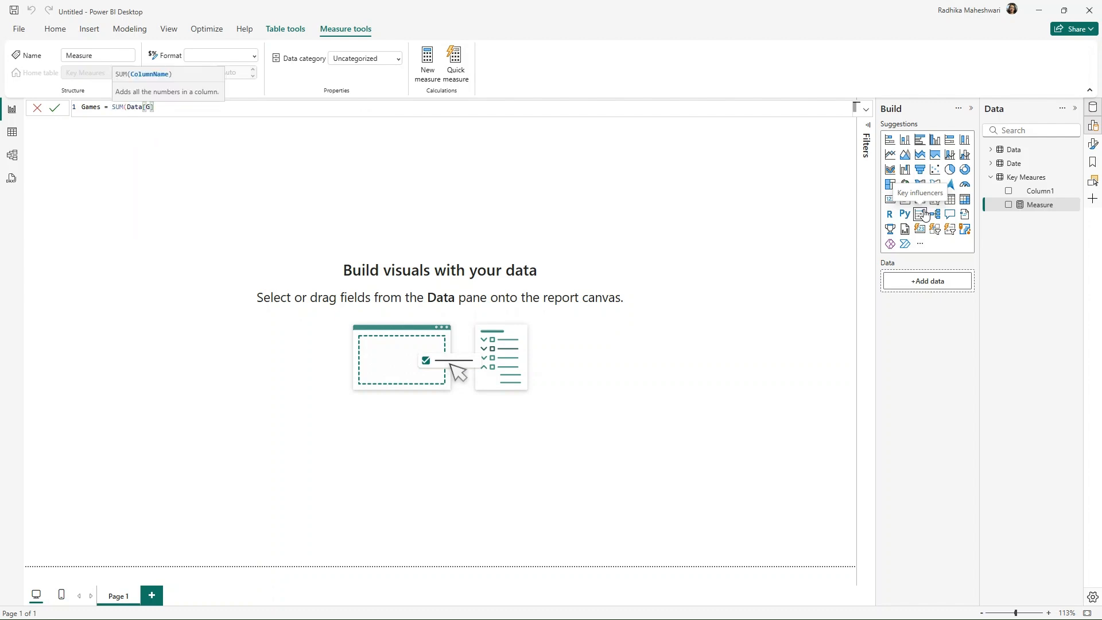
pyautogui.write(')')
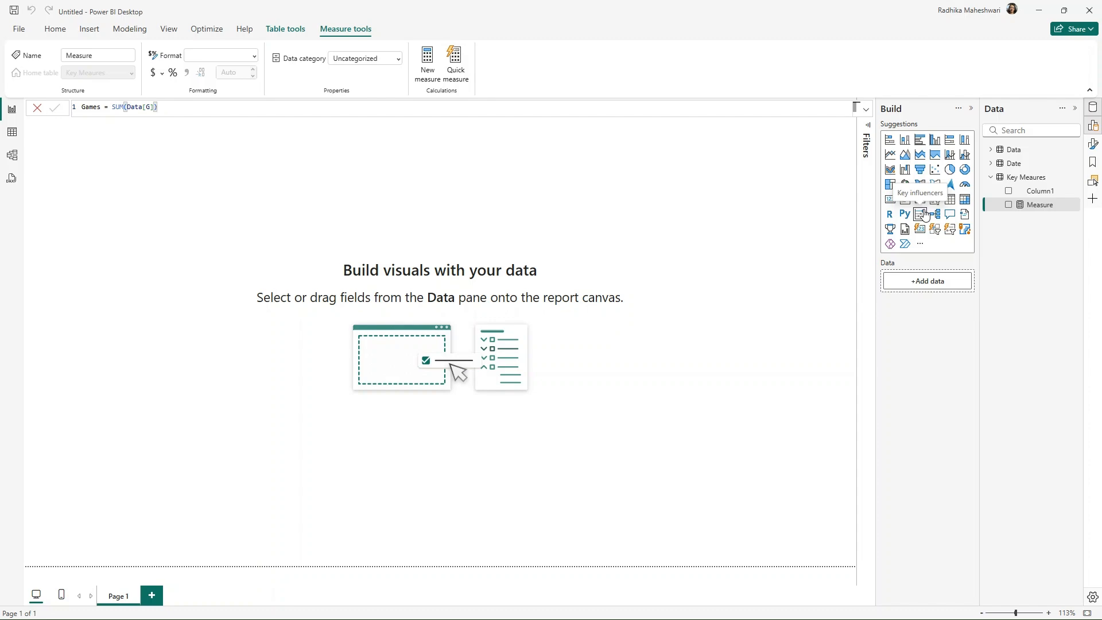
pyautogui.press('Return')
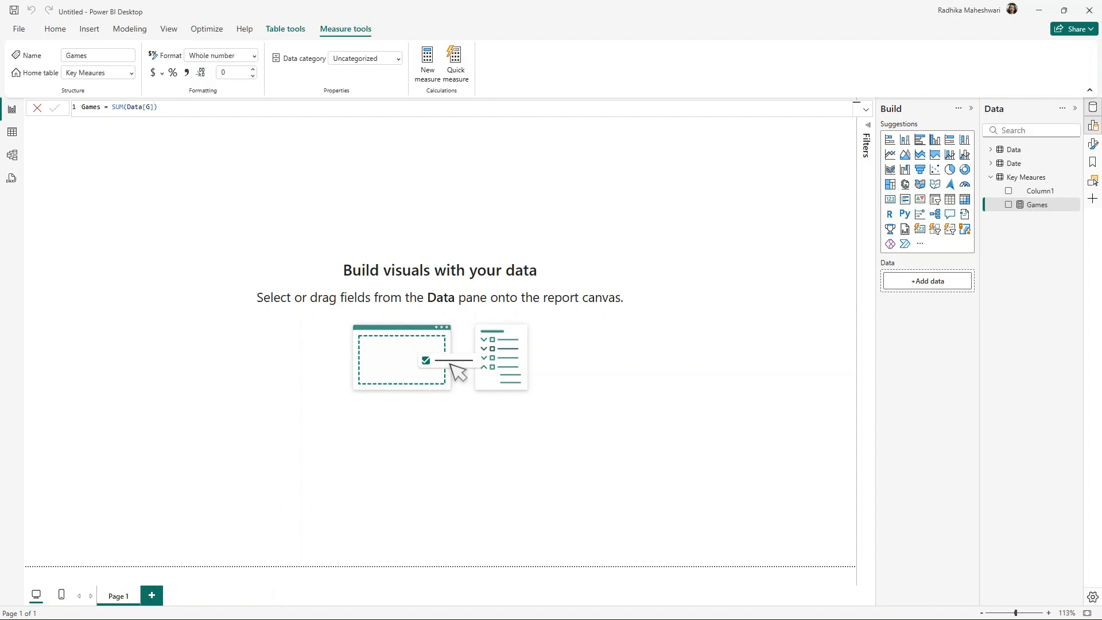
# Check the challenge requirements in the browser and add the measure Hits = SUM(Data[H]) to the Key Meaures table
pyautogui.click(1038, 15)
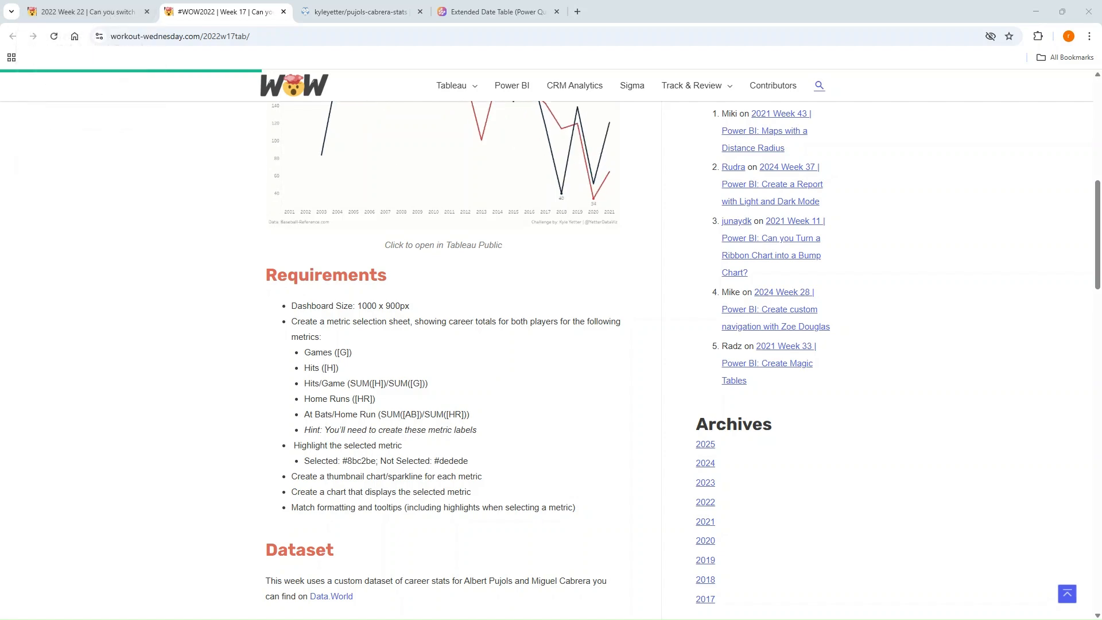
pyautogui.click(258, 617)
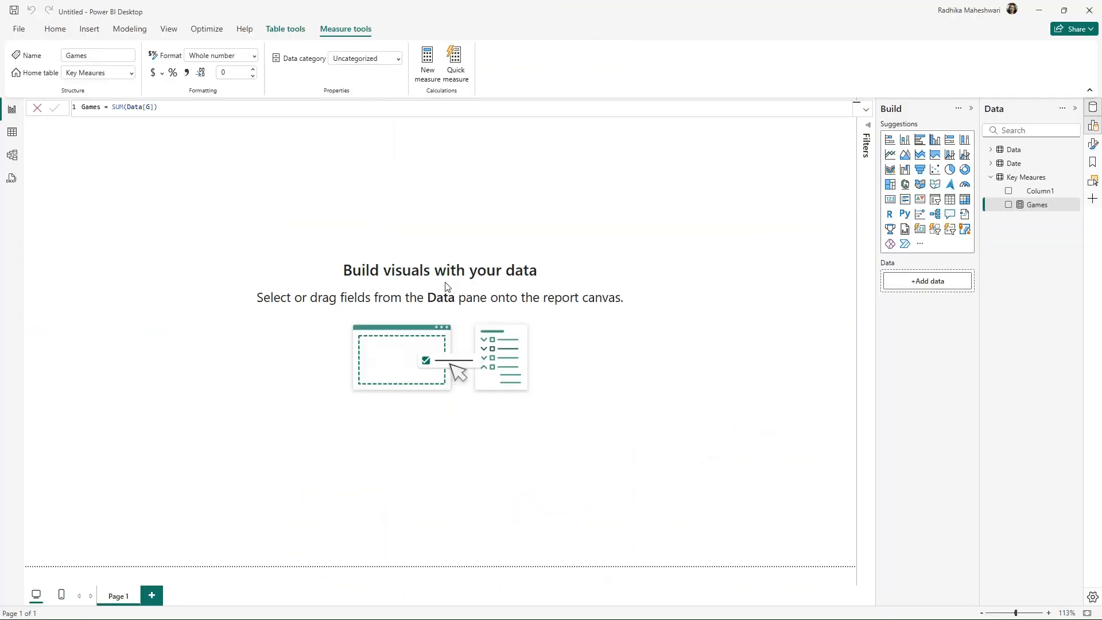
pyautogui.rightClick(1044, 180)
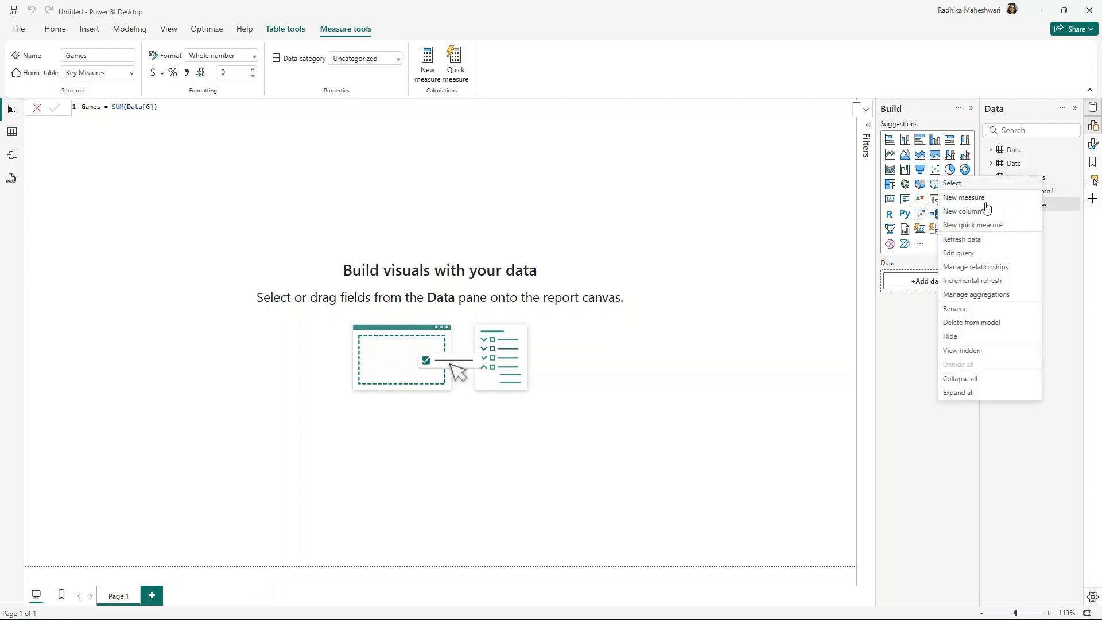
pyautogui.click(974, 200)
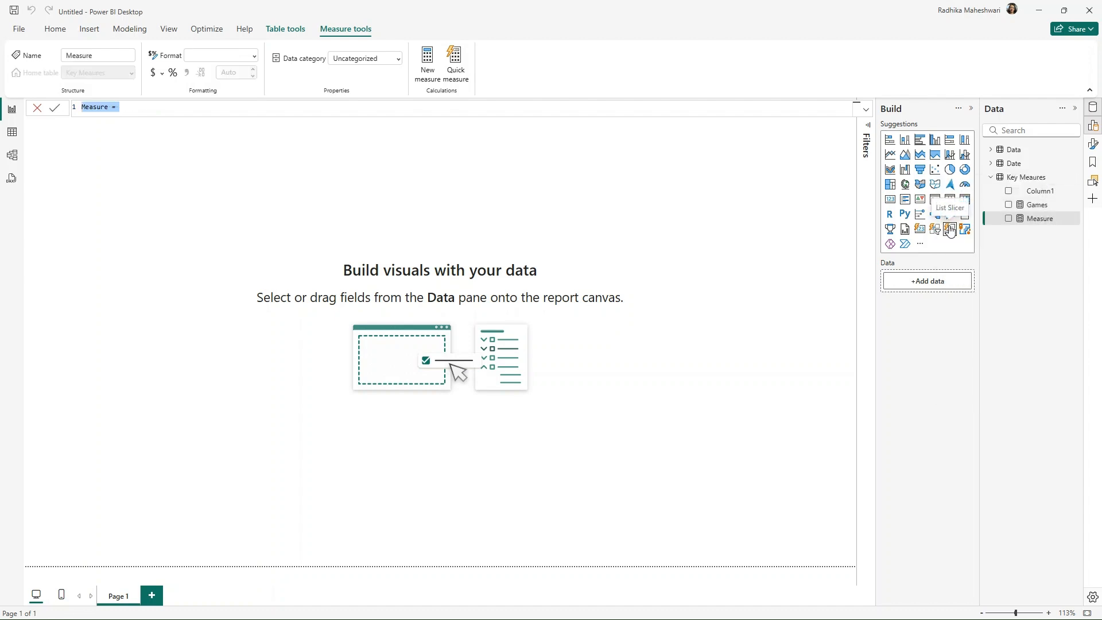
pyautogui.write('Hits = SUM(')
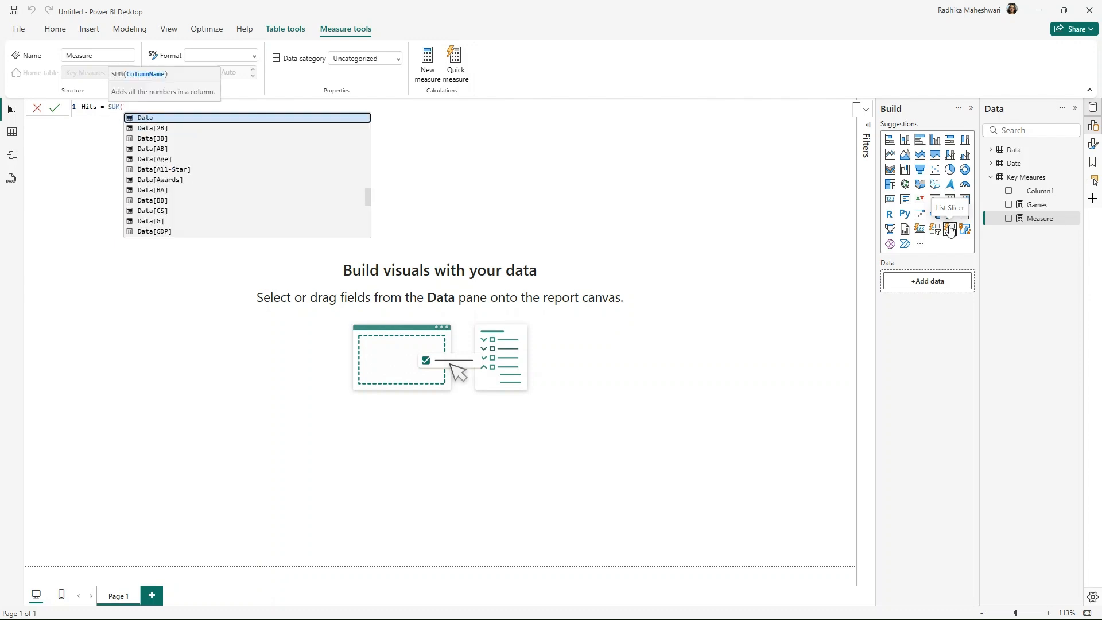
pyautogui.write('Data[H])')
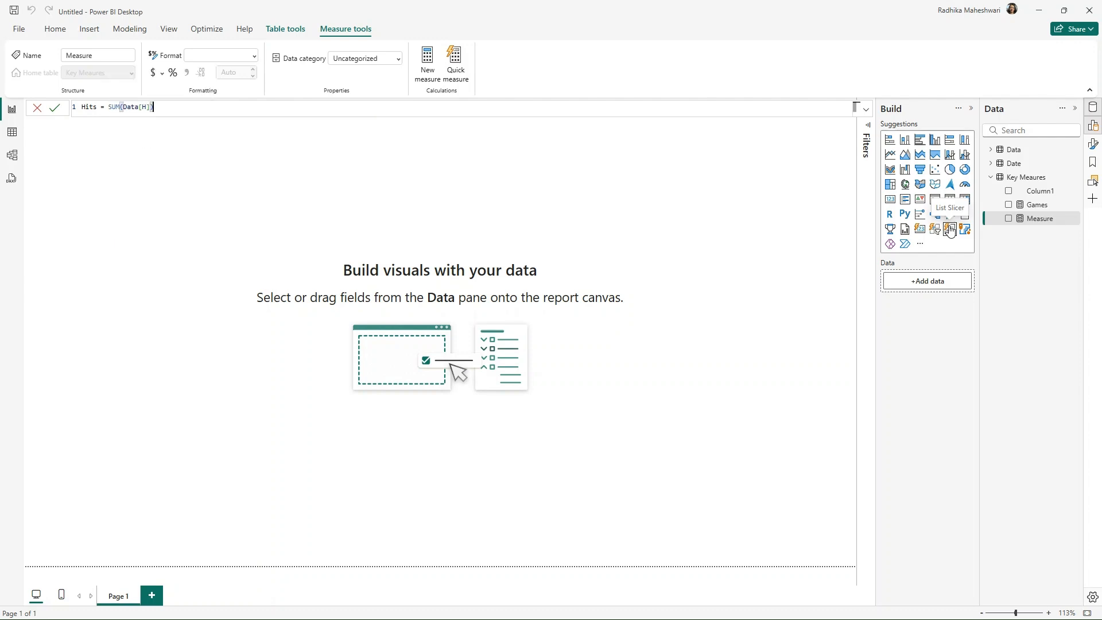
pyautogui.click(610, 226)
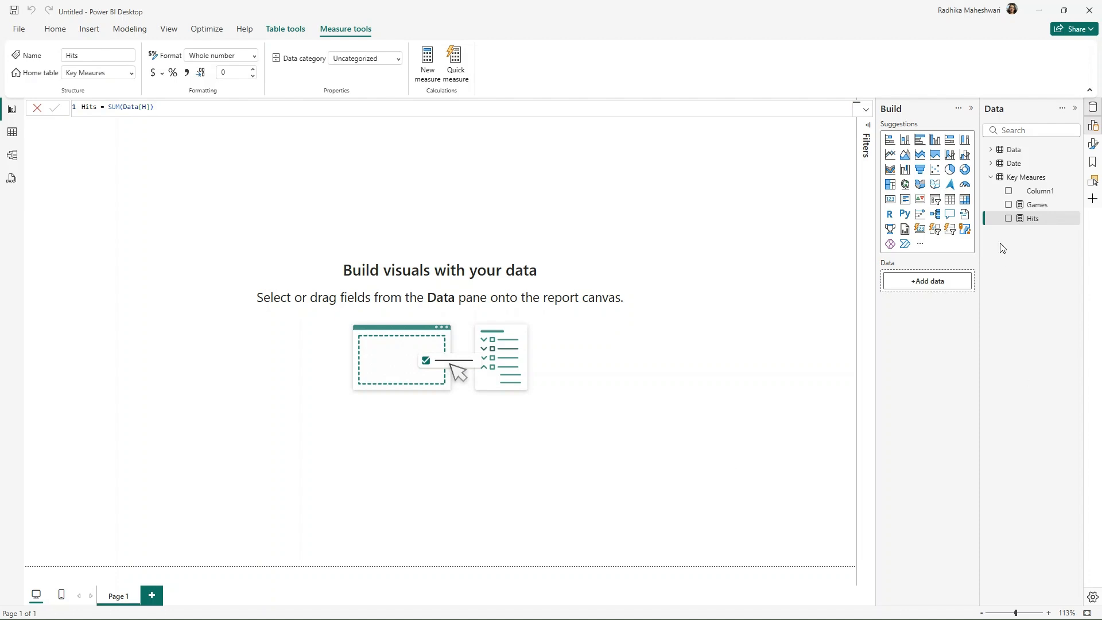
# Create the measure Hits per game = [Hits]/[Games] in the Key Meaures table
pyautogui.rightClick(1038, 180)
pyautogui.click(983, 202)
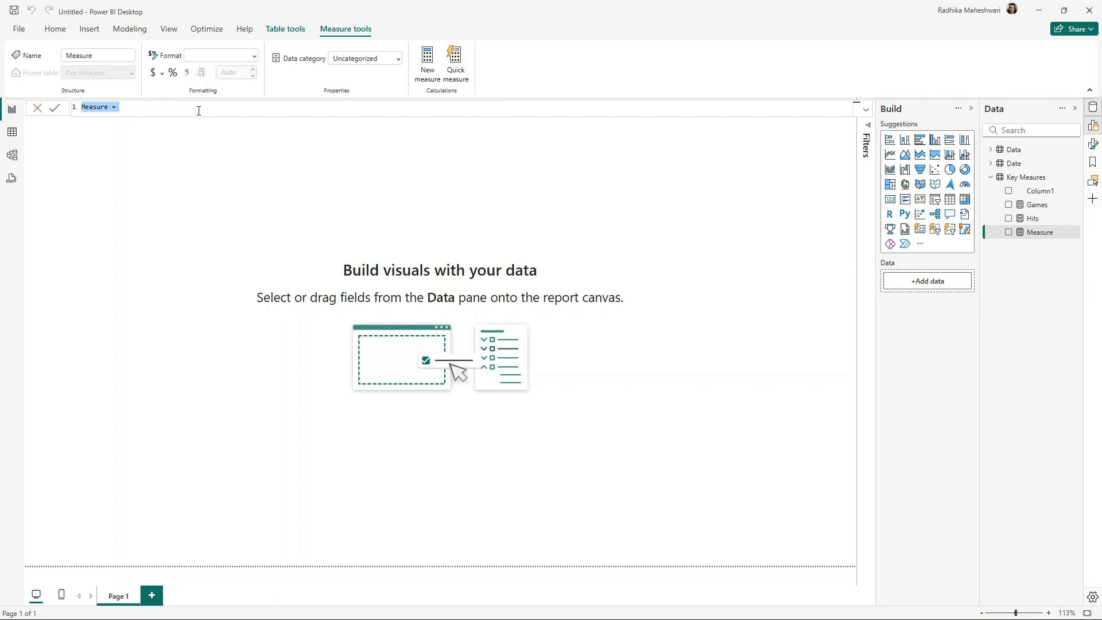
pyautogui.write('Hit')
pyautogui.write('[H')
pyautogui.press('Tab')
pyautogui.write('[Hits]')
pyautogui.write('/')
pyautogui.write('game')
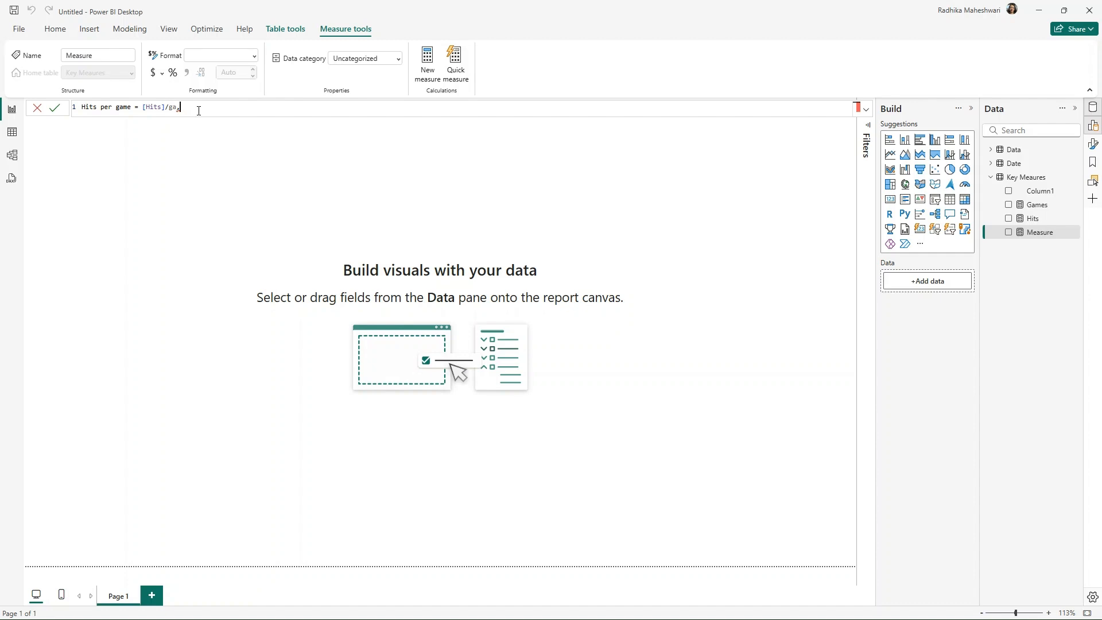
pyautogui.press('BackSpace')
pyautogui.write('m')
pyautogui.press('Tab')
pyautogui.press('Return')
# Create the measure Home runs = SUM(Data[HR]) in the Key Meaures table
pyautogui.rightClick(1016, 178)
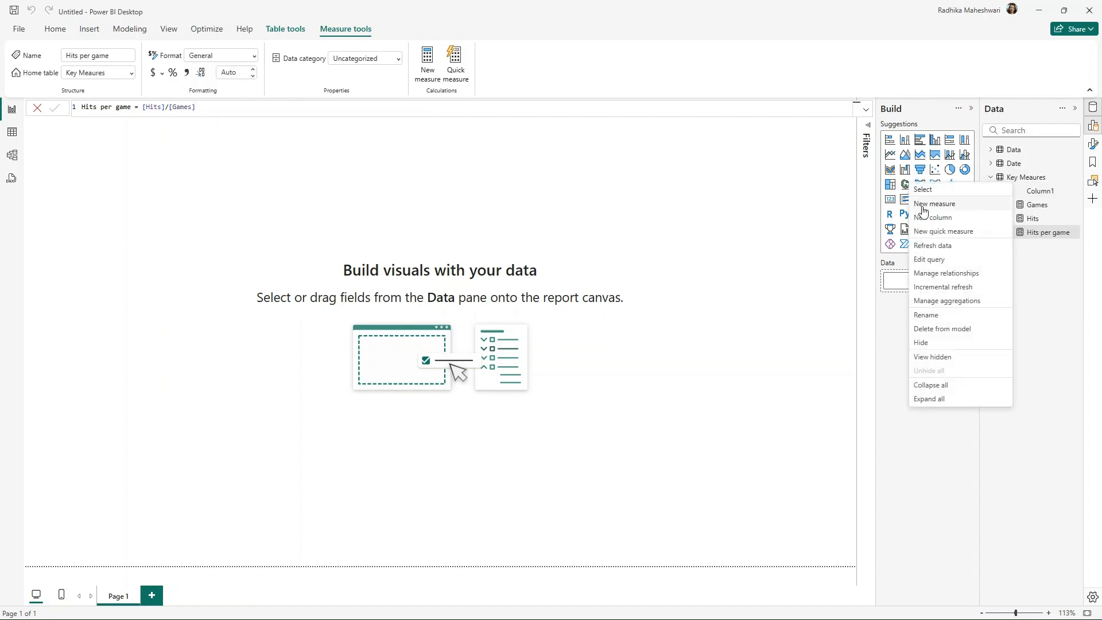
pyautogui.click(929, 214)
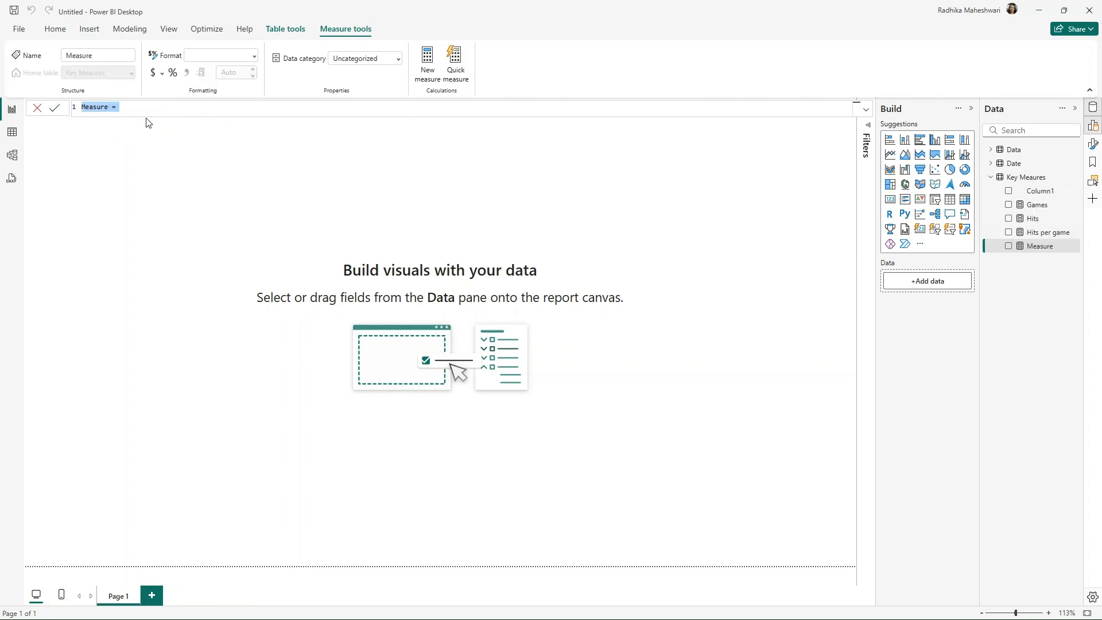
pyautogui.write('Ho')
pyautogui.write('me runs = SUM(')
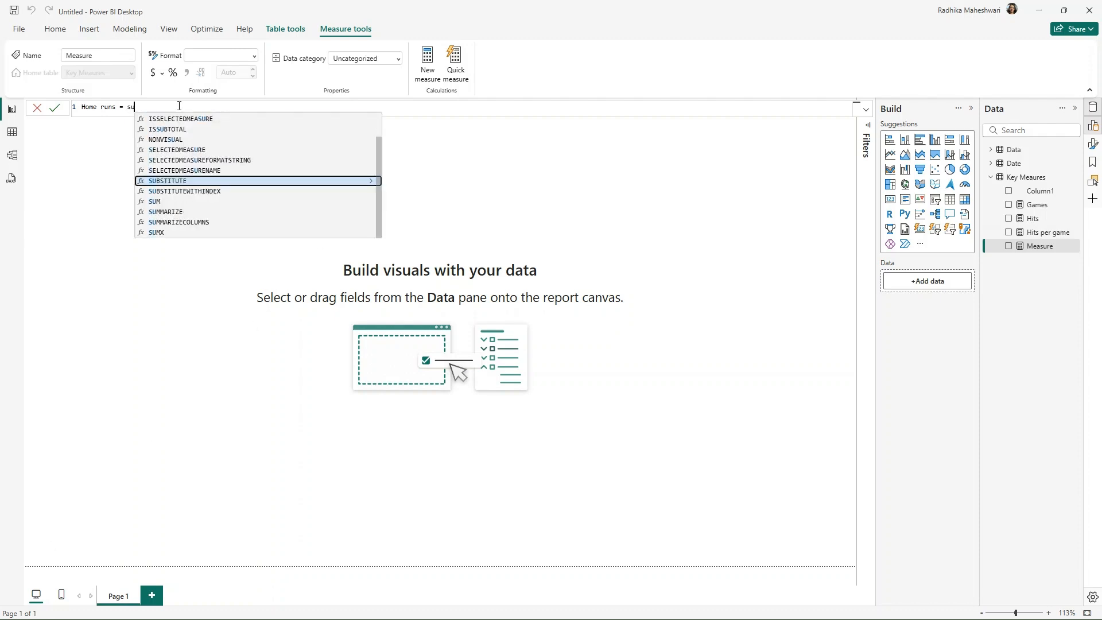
pyautogui.write('Data[HR])')
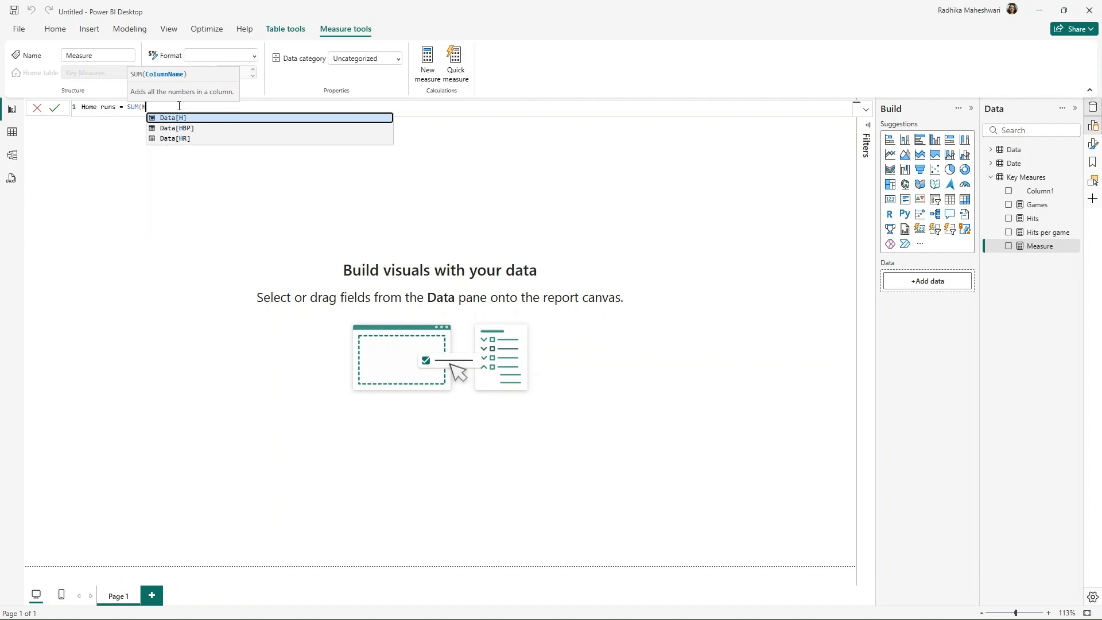
pyautogui.press('Return')
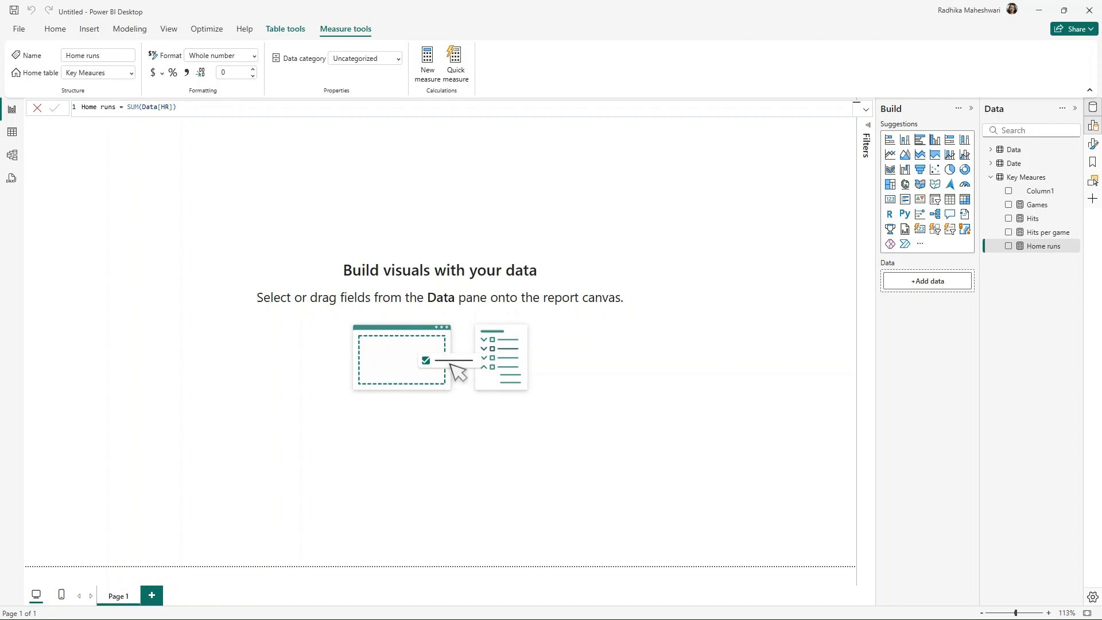
# Create the measure Bats per Home Run = SUM(Data[AB])/SUM(Data[HR]) in the Key Meaures table
pyautogui.rightClick(1031, 179)
pyautogui.click(957, 202)
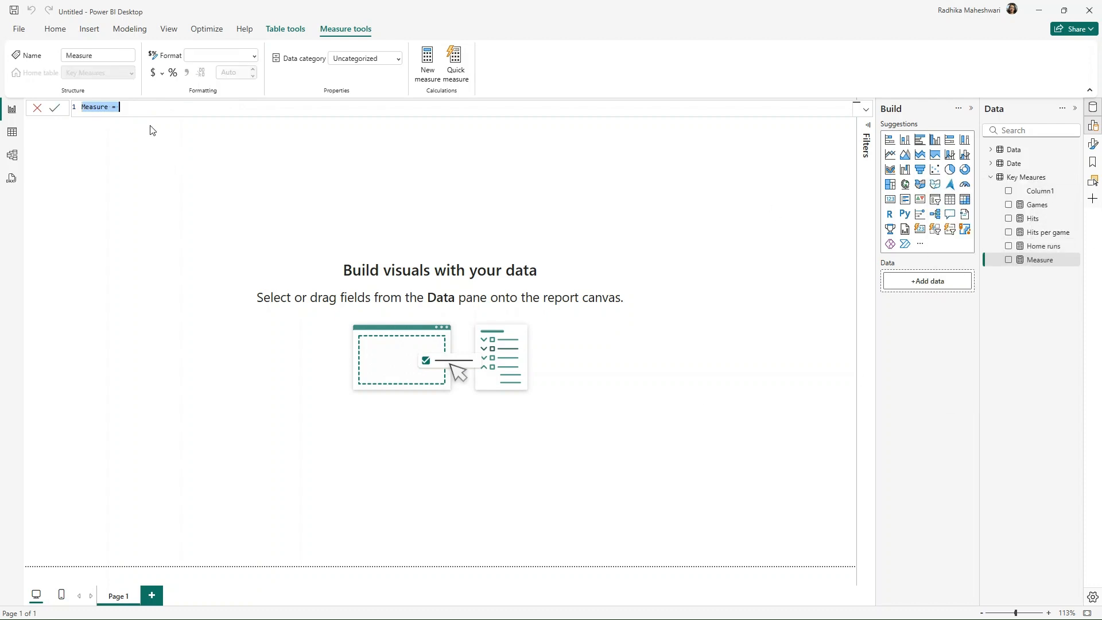
pyautogui.write('Bats per Home Run = SUM(')
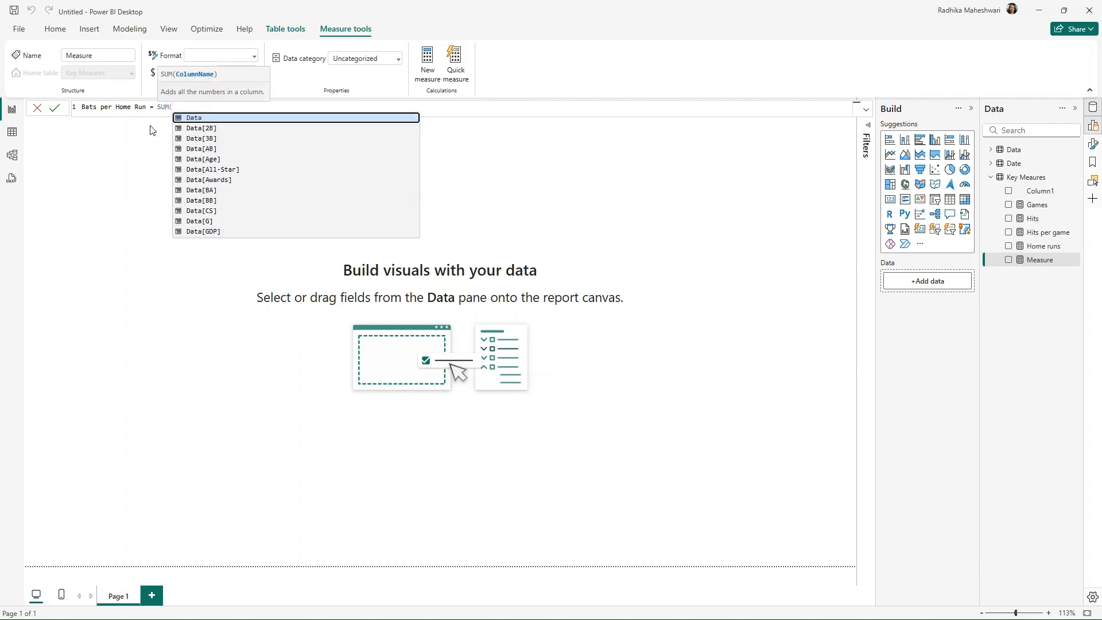
pyautogui.write('Data[AB]')
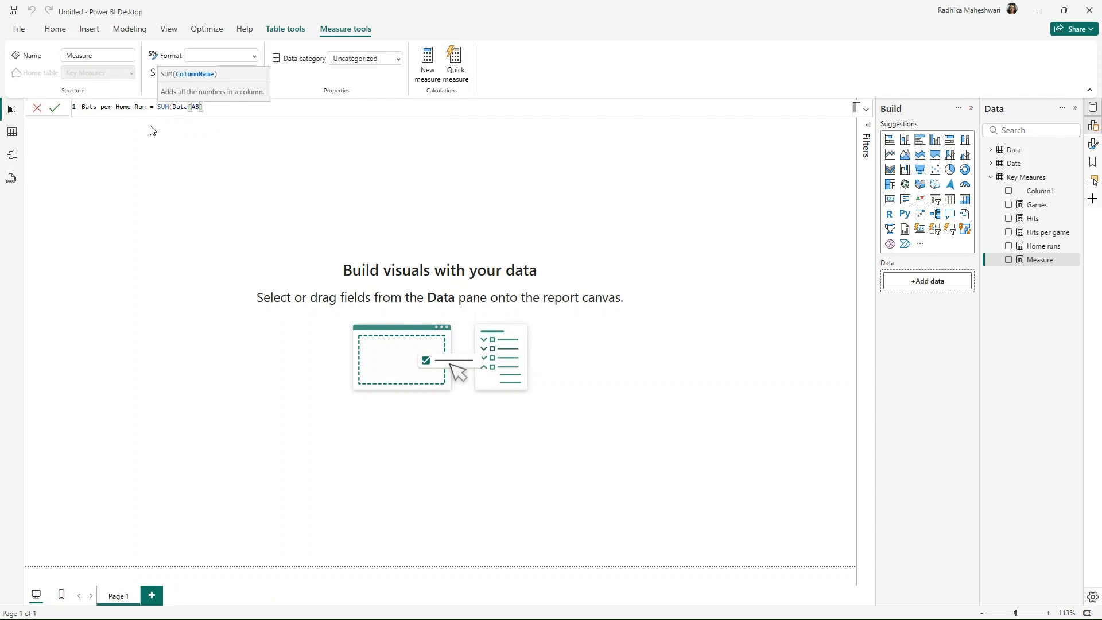
pyautogui.write(')/SUM(')
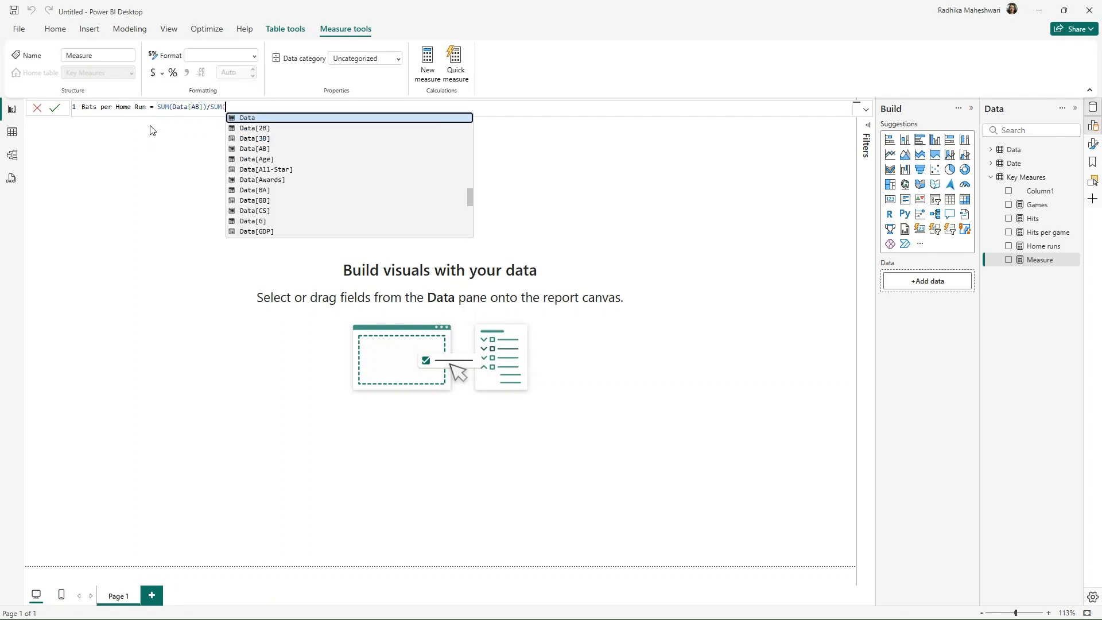
pyautogui.write('Data[HR]')
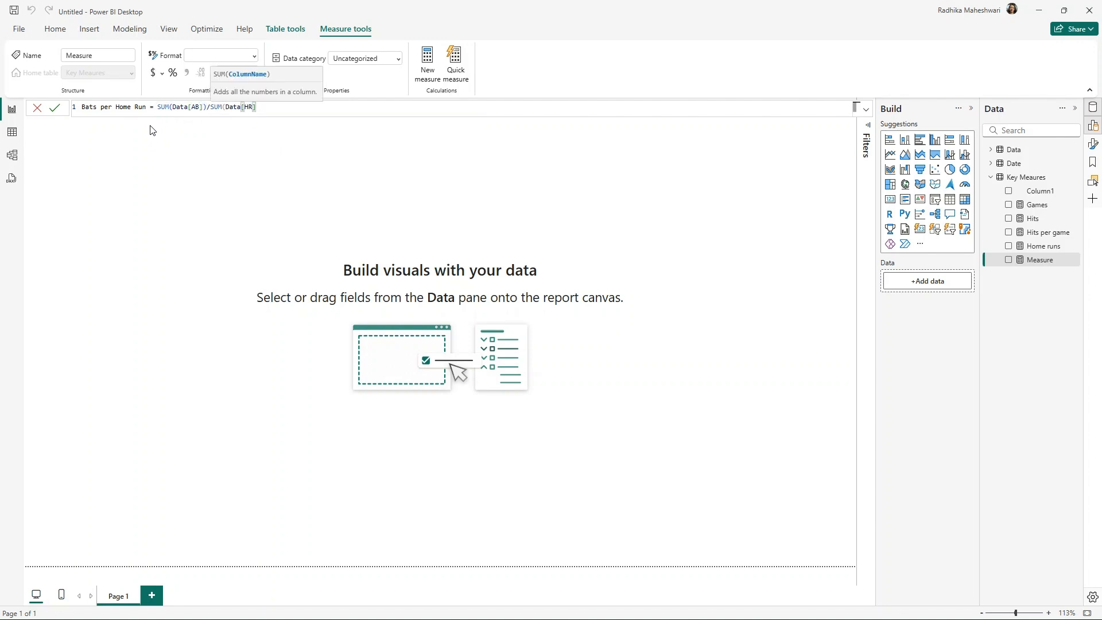
pyautogui.write(')')
pyautogui.press('Return')
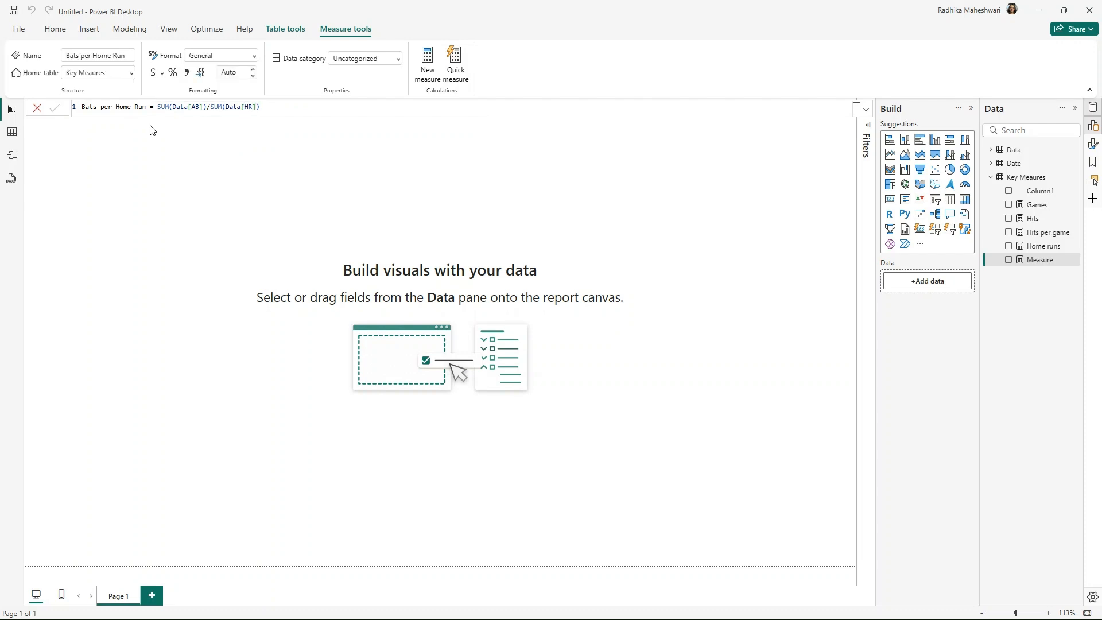
# Create a field parameter with a page slicer from Games, Hits, Hits per game, Home runs and Bats per Home Run
pyautogui.click(55, 29)
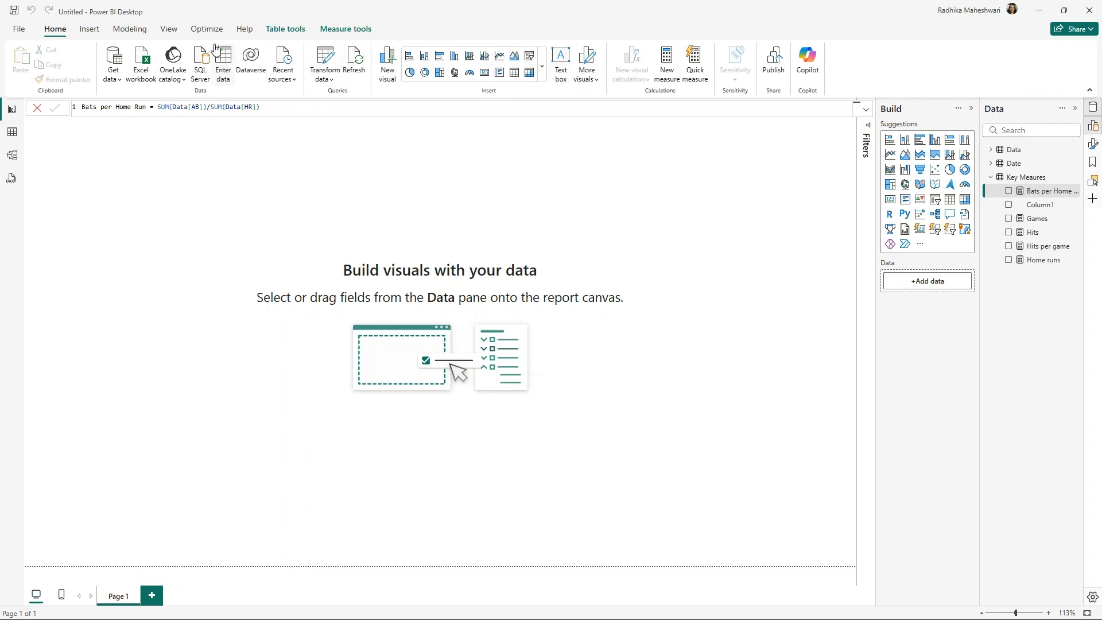
pyautogui.click(130, 29)
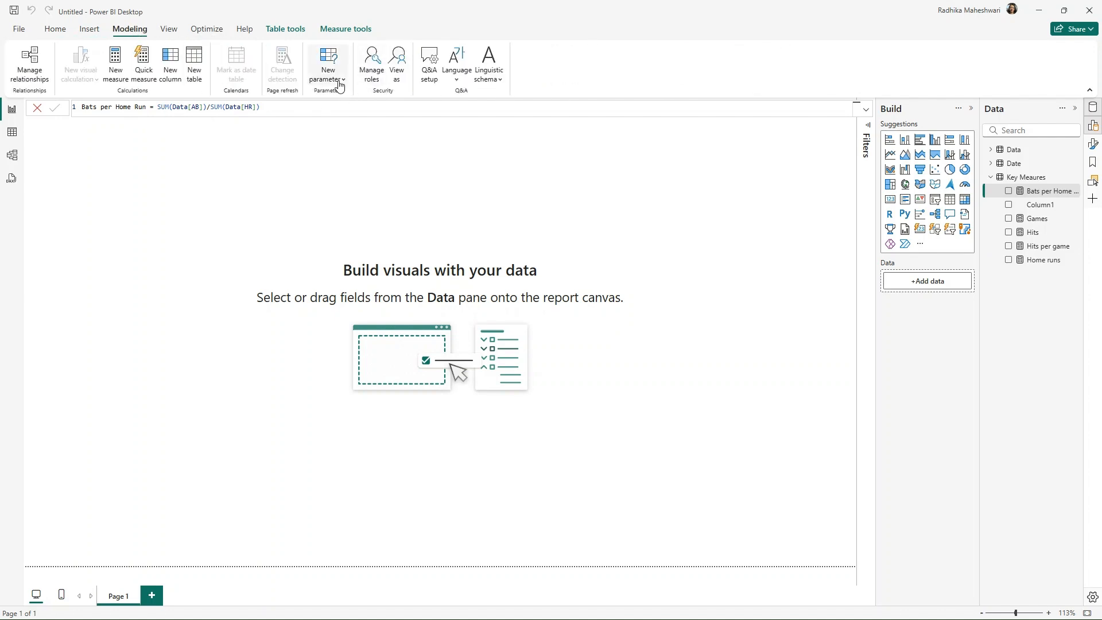
pyautogui.click(337, 76)
pyautogui.click(335, 118)
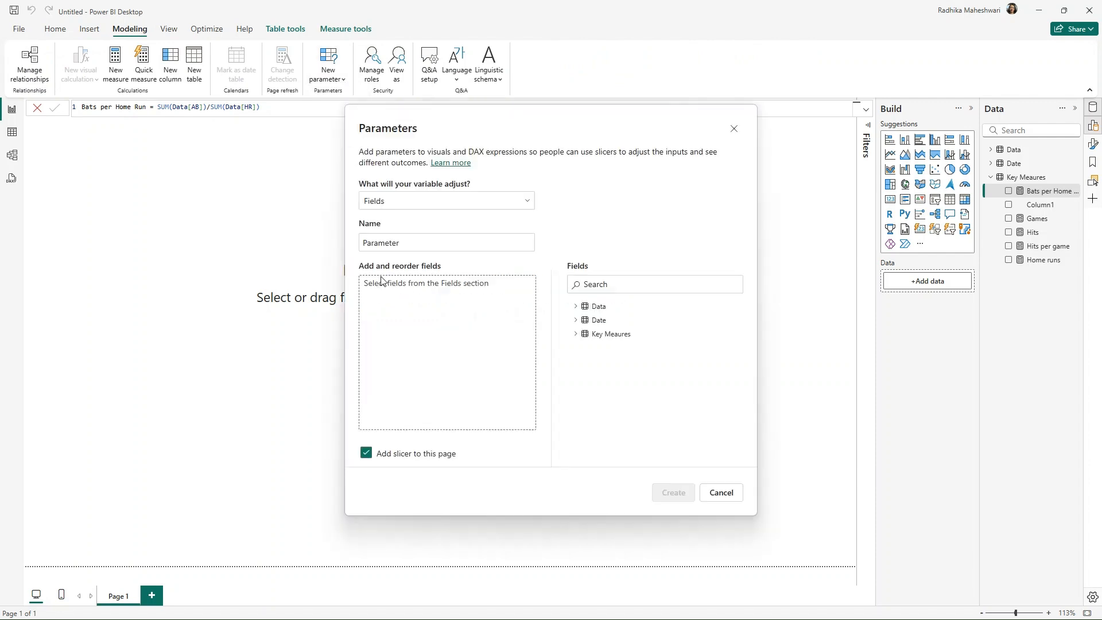
pyautogui.click(577, 334)
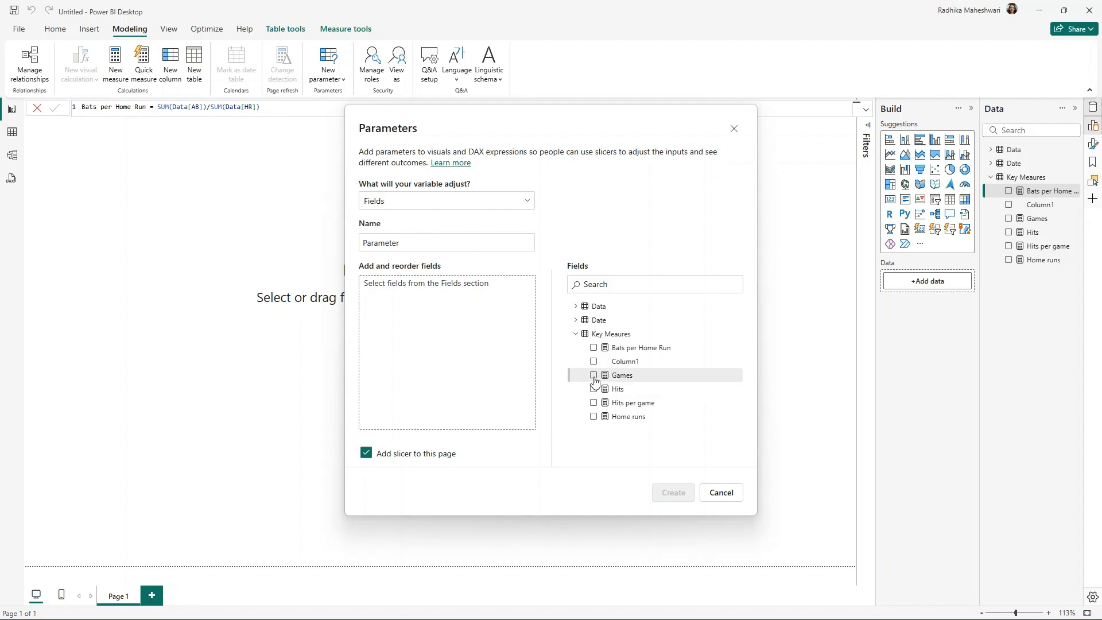
pyautogui.click(593, 376)
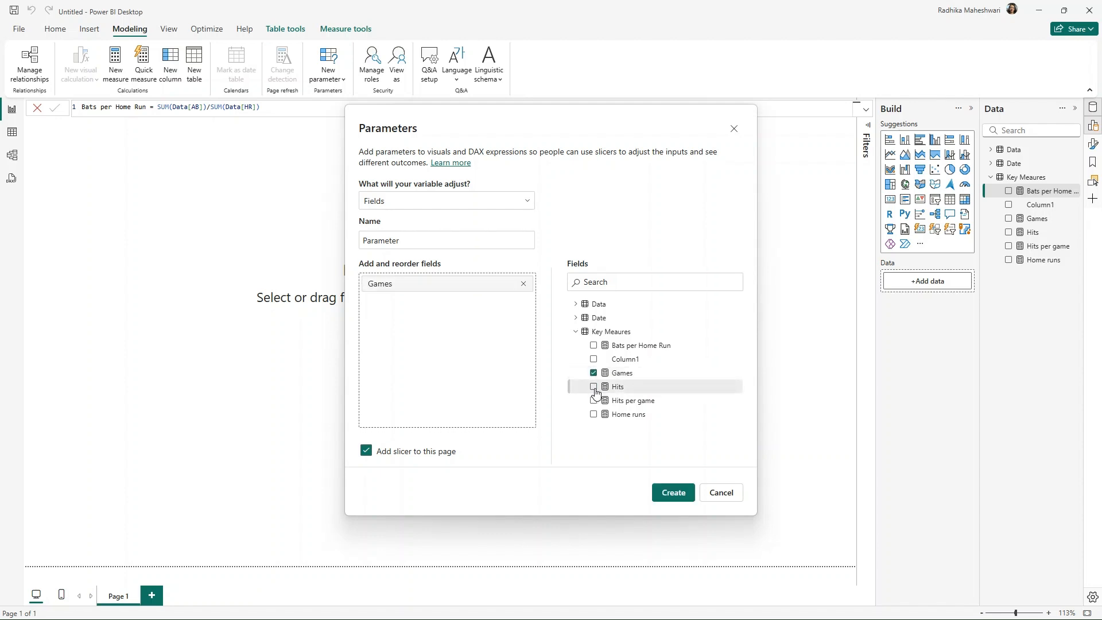
pyautogui.click(594, 388)
pyautogui.click(594, 400)
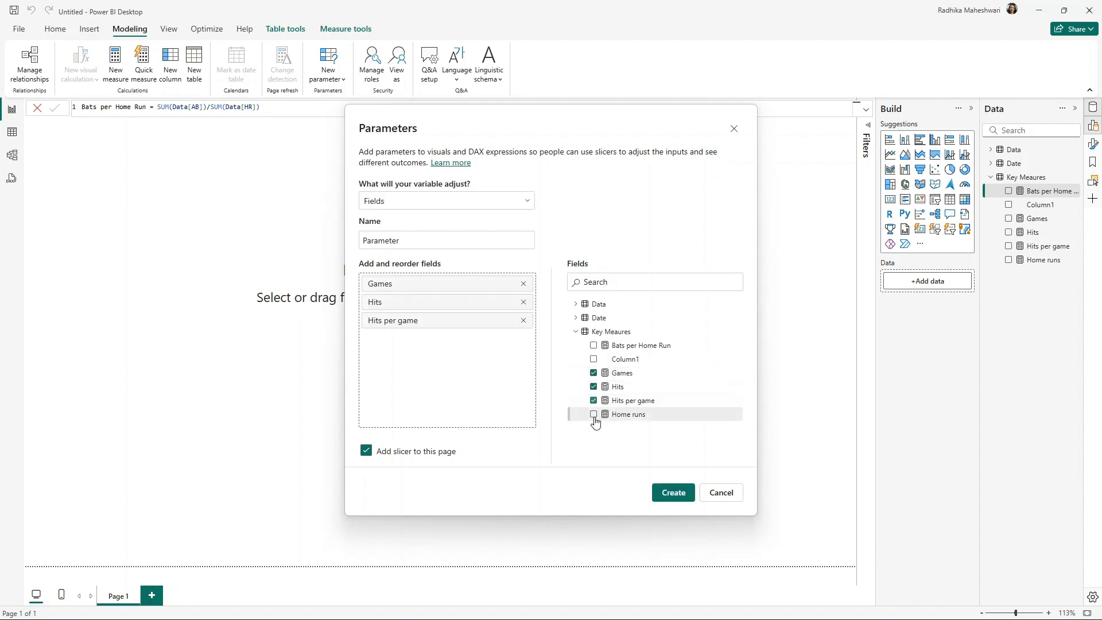
pyautogui.click(594, 416)
pyautogui.click(593, 347)
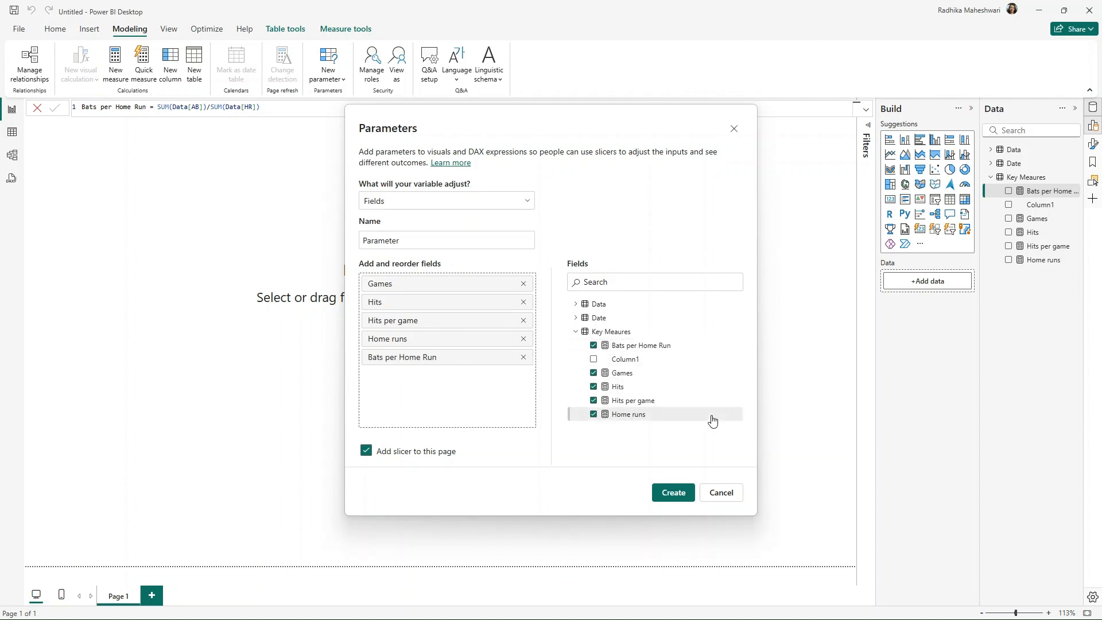
pyautogui.click(676, 493)
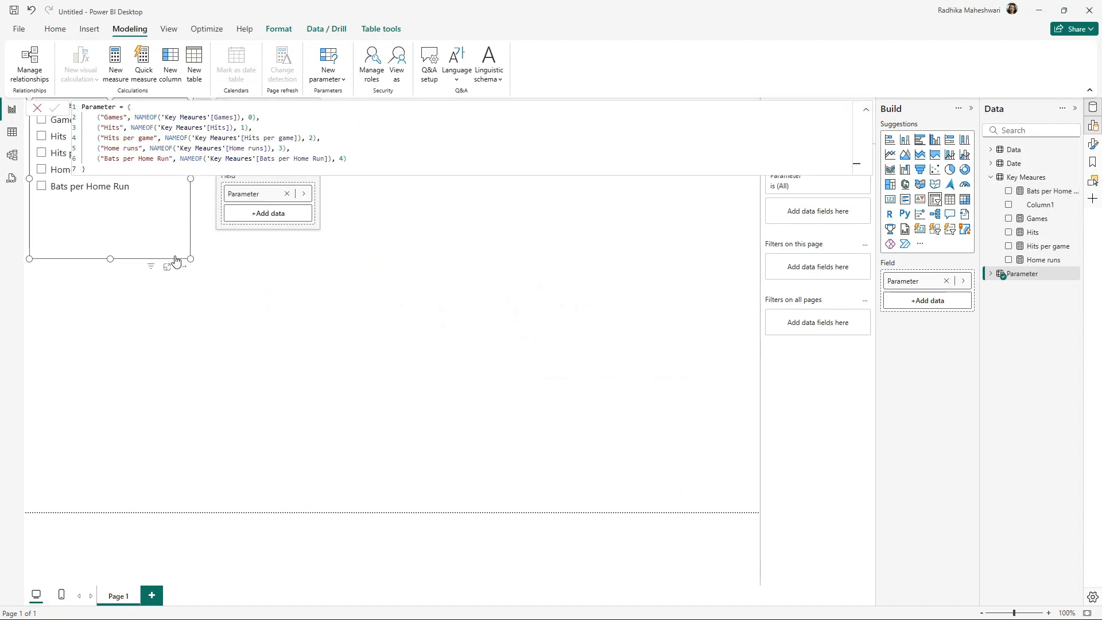
pyautogui.click(866, 109)
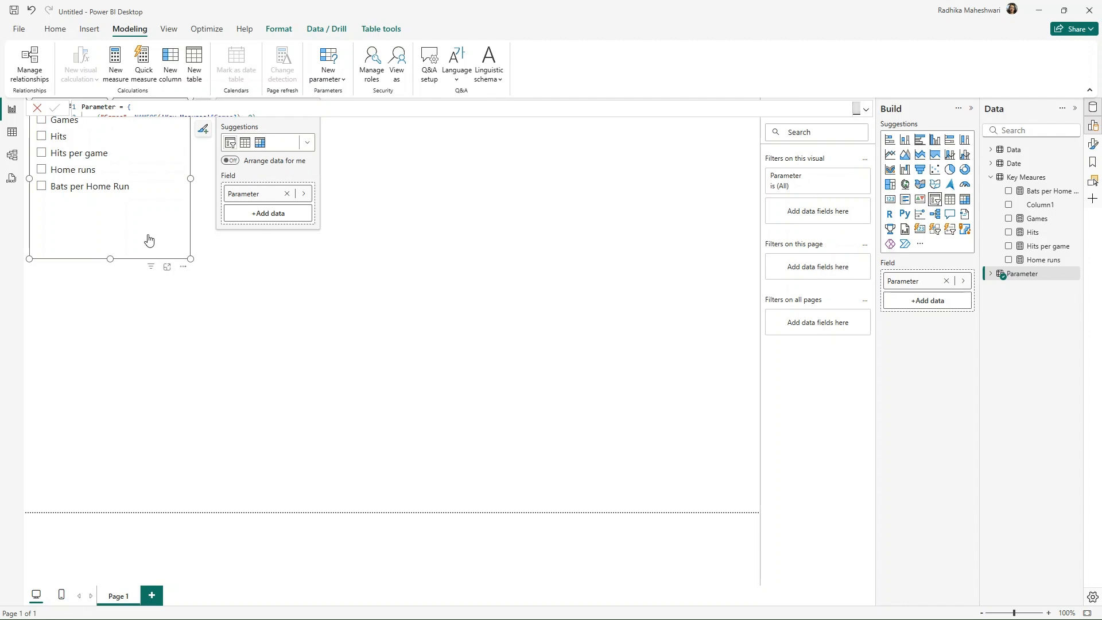
# Convert the parameter slicer to a button slicer and resize it into a wide, short strip across the page
pyautogui.click(56, 30)
pyautogui.click(541, 68)
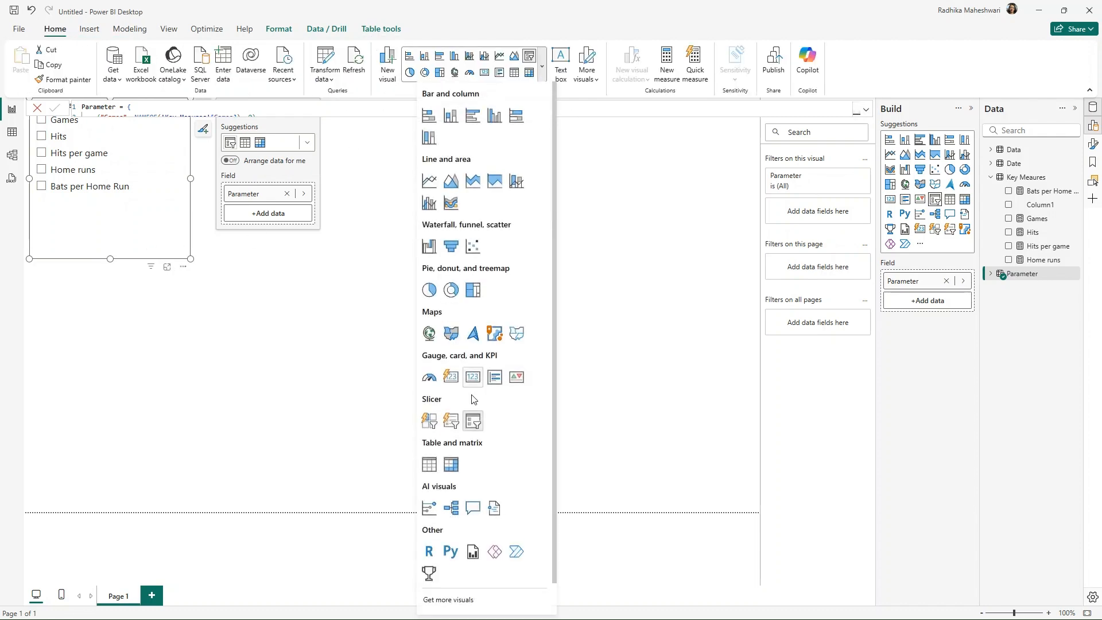
pyautogui.click(449, 429)
pyautogui.moveTo(192, 258); pyautogui.dragTo(717, 174)
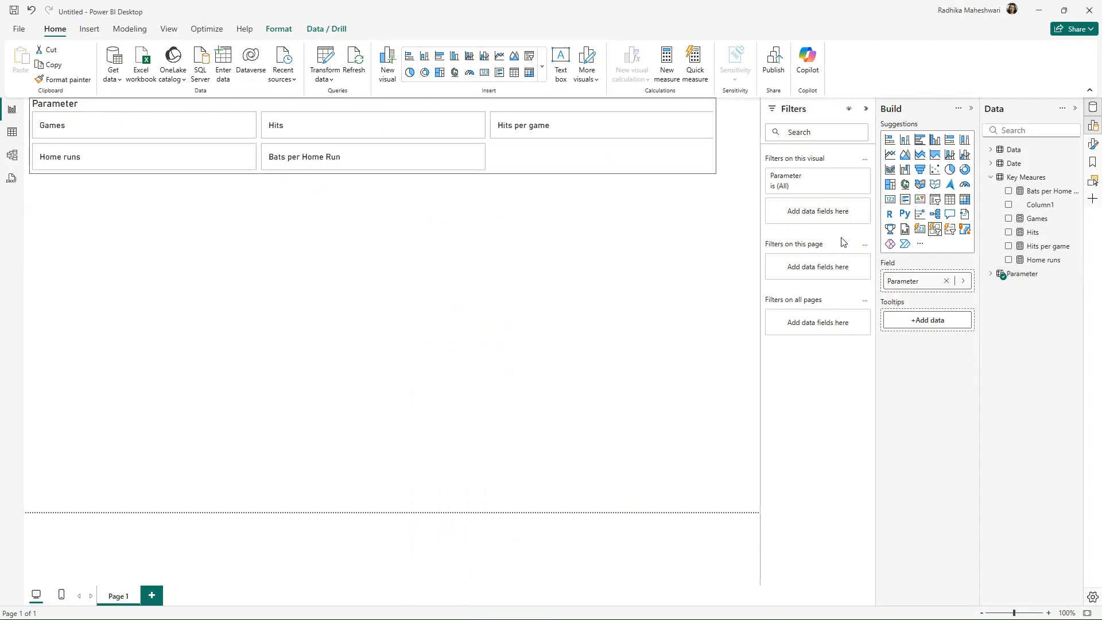
# Set the button slicer's layout to a maximum of 1 row and 5 columns
pyautogui.click(1092, 144)
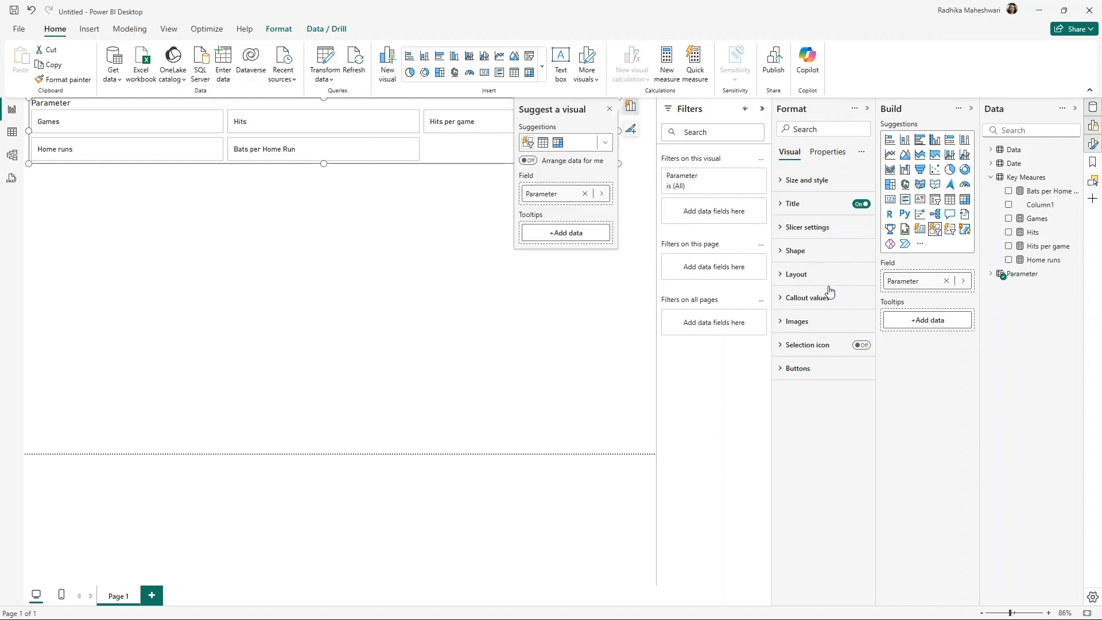
pyautogui.click(827, 276)
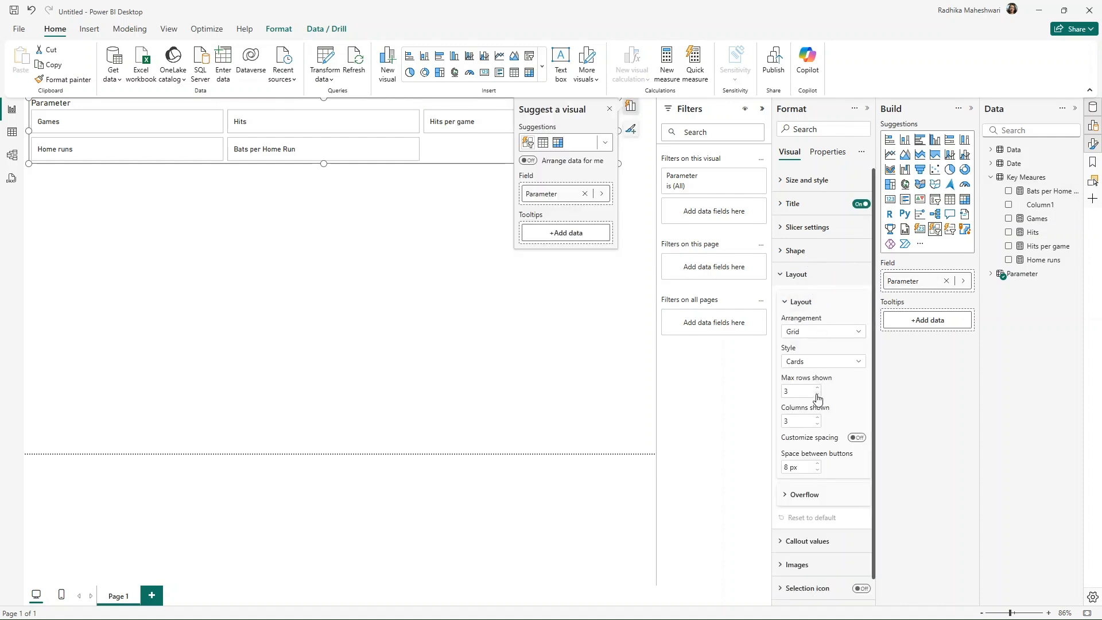
pyautogui.click(817, 395)
pyautogui.click(817, 395)
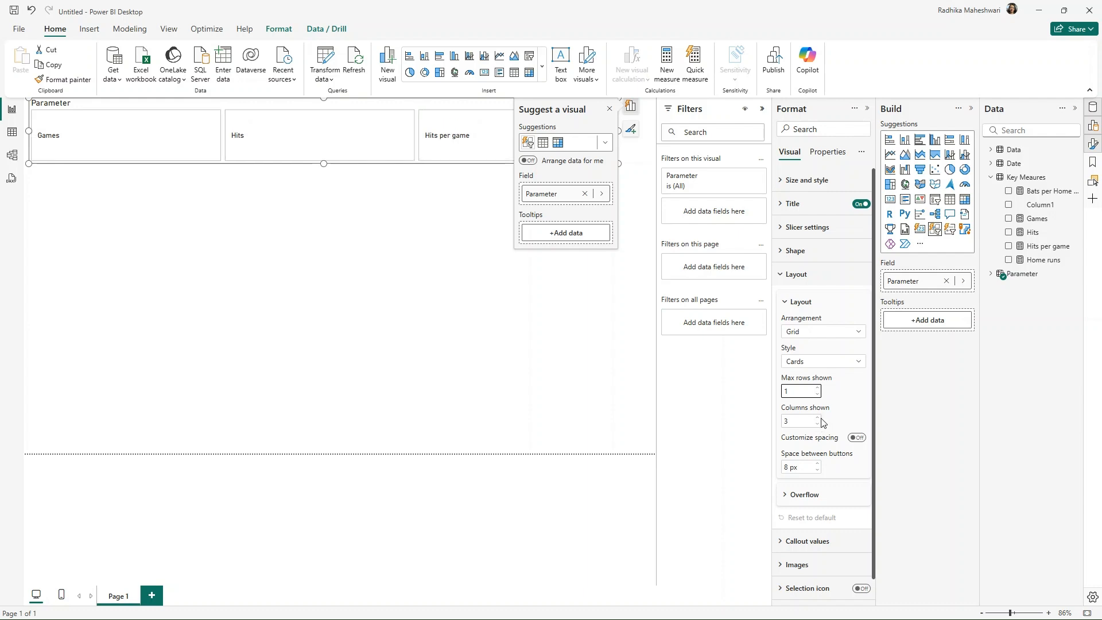
pyautogui.click(817, 418)
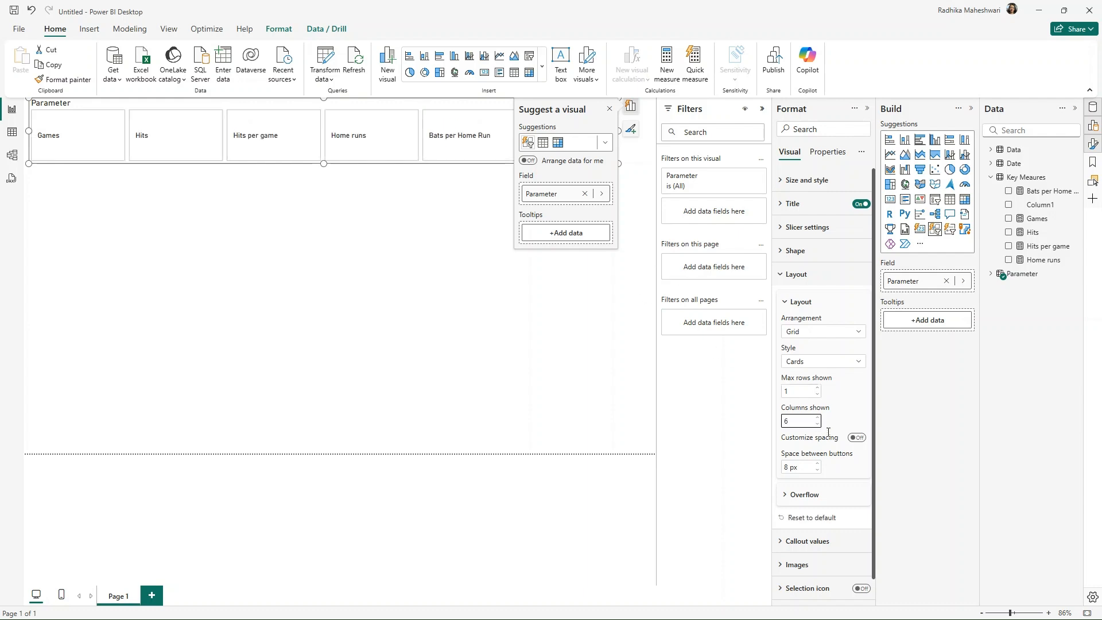
pyautogui.click(818, 424)
pyautogui.click(610, 108)
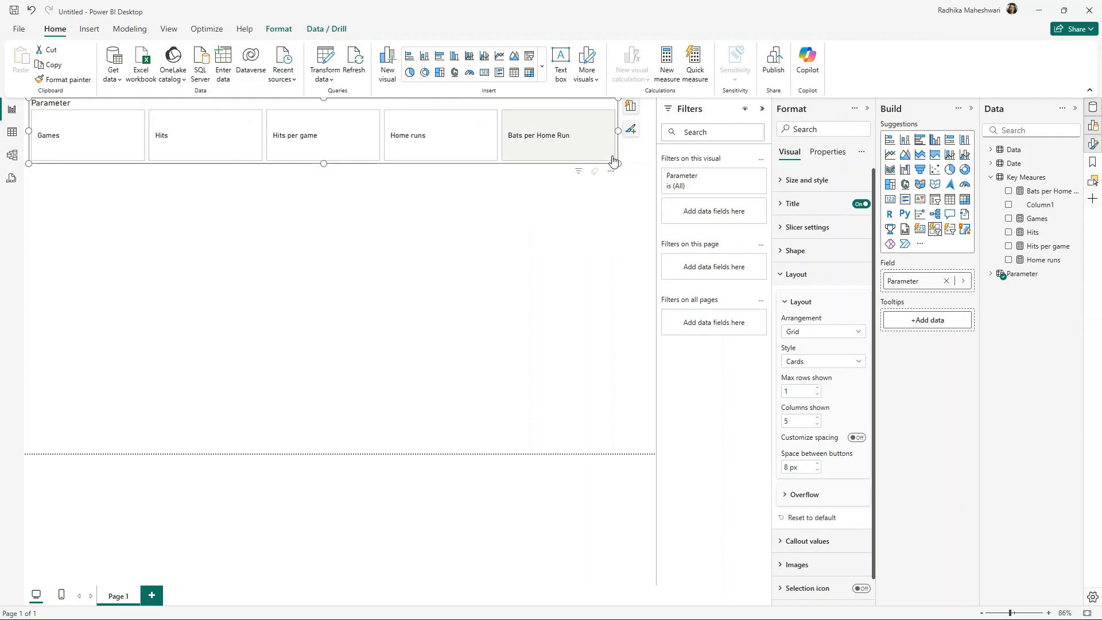
# Move the button slicer slightly down the page, title it "Select Metric" and reduce its height
pyautogui.moveTo(573, 109); pyautogui.dragTo(581, 133)
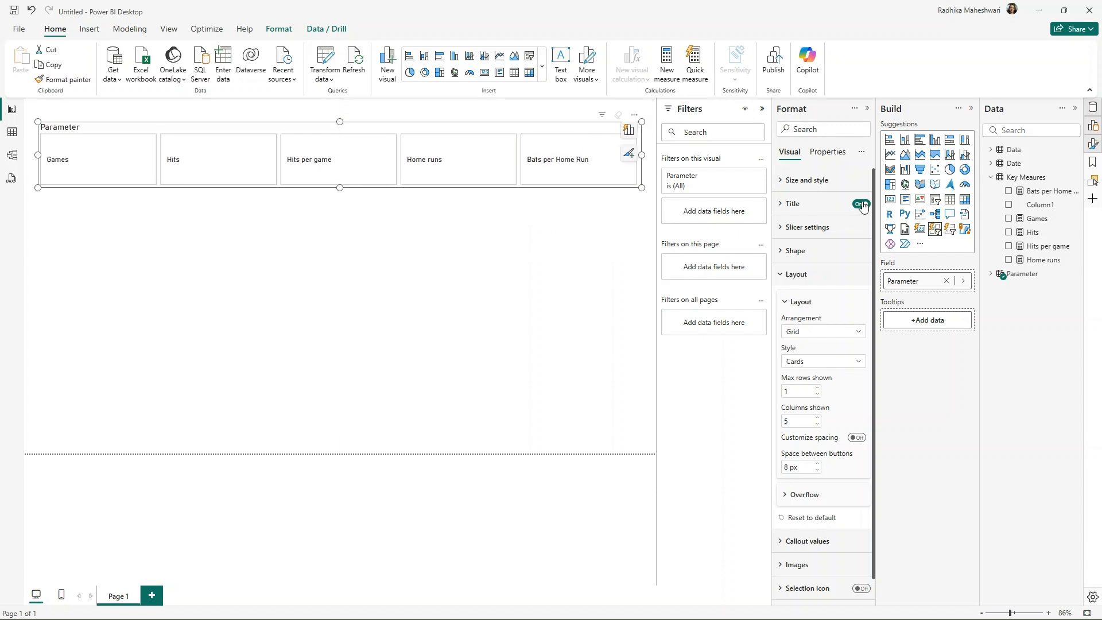
pyautogui.click(809, 206)
pyautogui.click(841, 262)
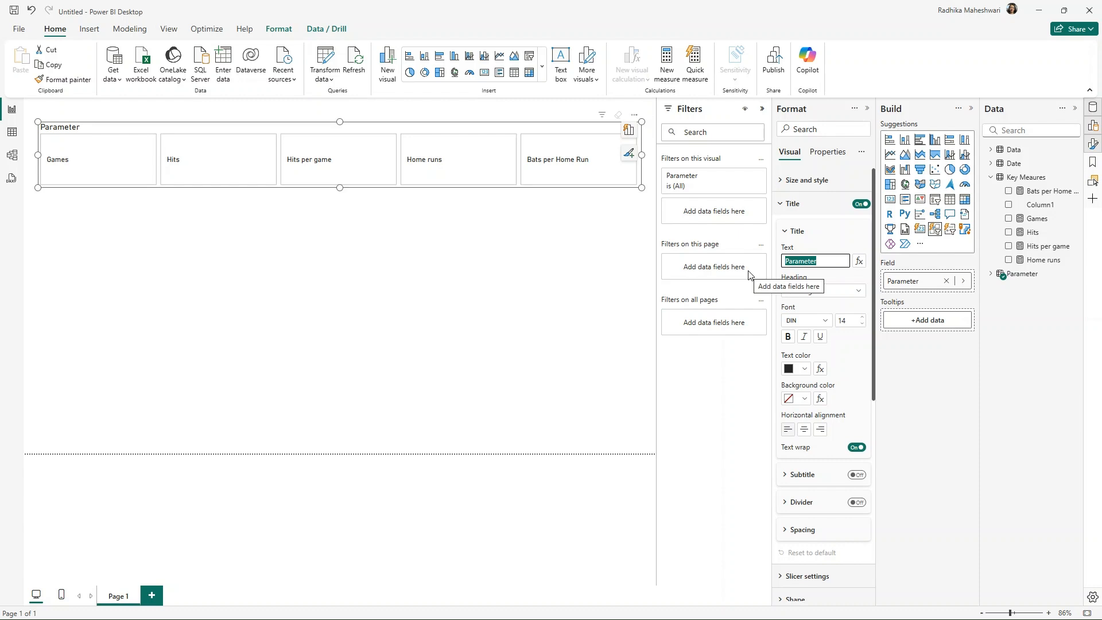
pyautogui.write('Select Metric')
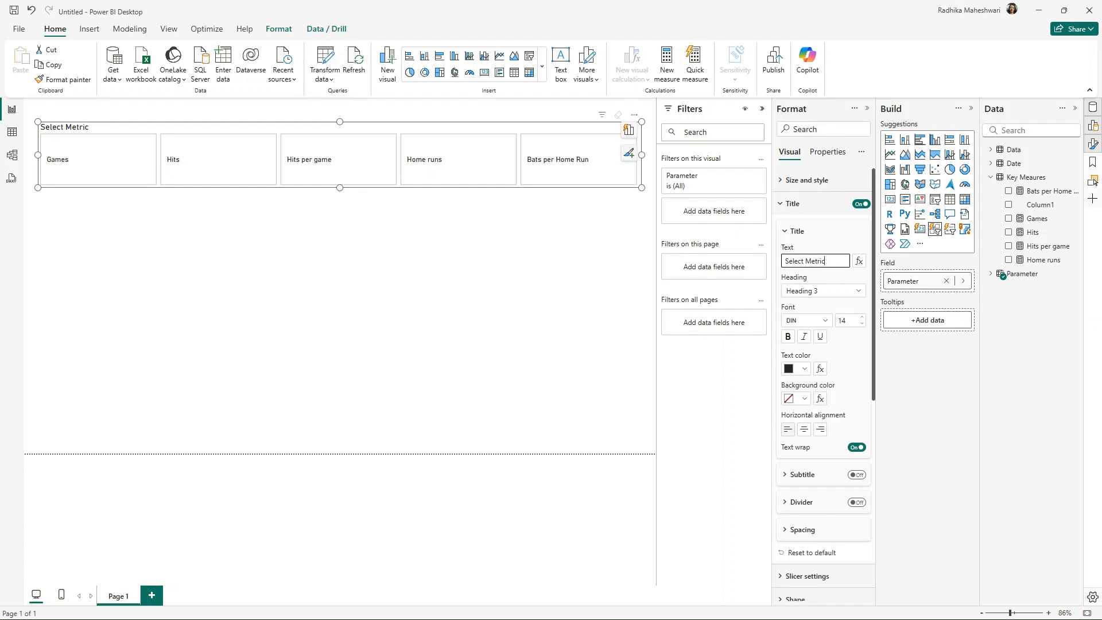
pyautogui.click(456, 285)
pyautogui.moveTo(336, 180); pyautogui.dragTo(339, 172)
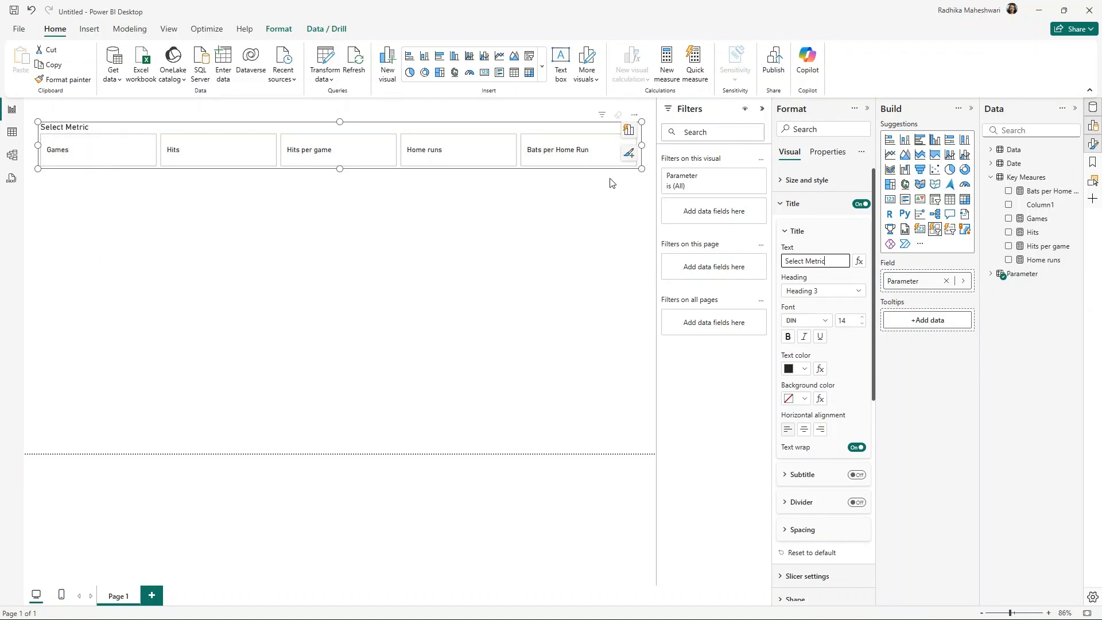
# Add a new card visual below the slicer showing Games, Hits, Hits per game, Home runs and Bats per Home Run
pyautogui.click(561, 269)
pyautogui.click(542, 67)
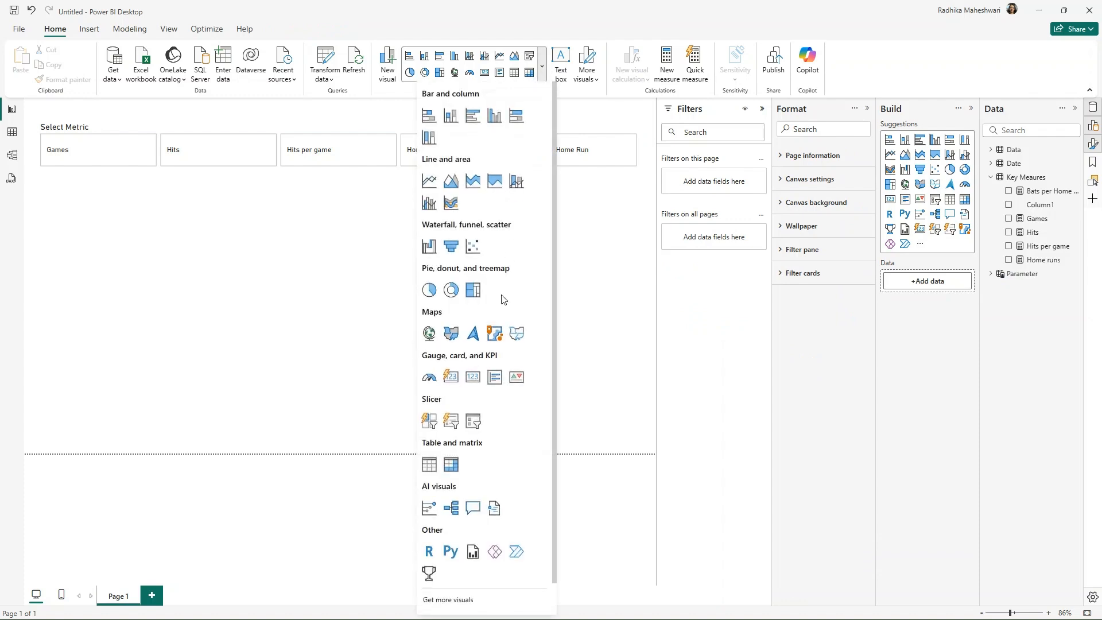
pyautogui.click(450, 377)
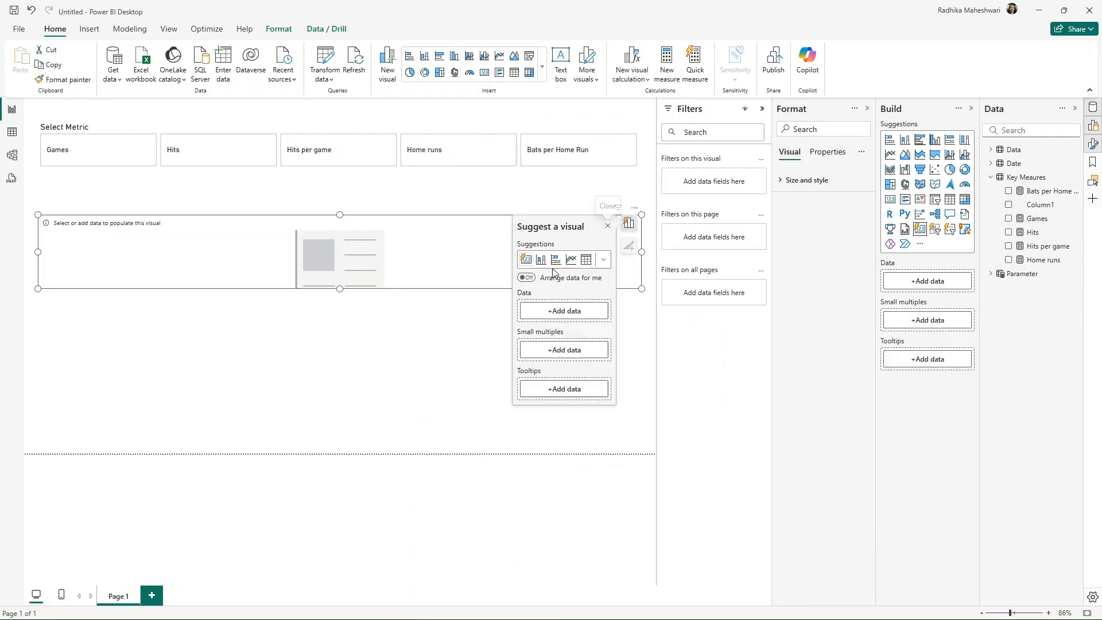
pyautogui.click(608, 225)
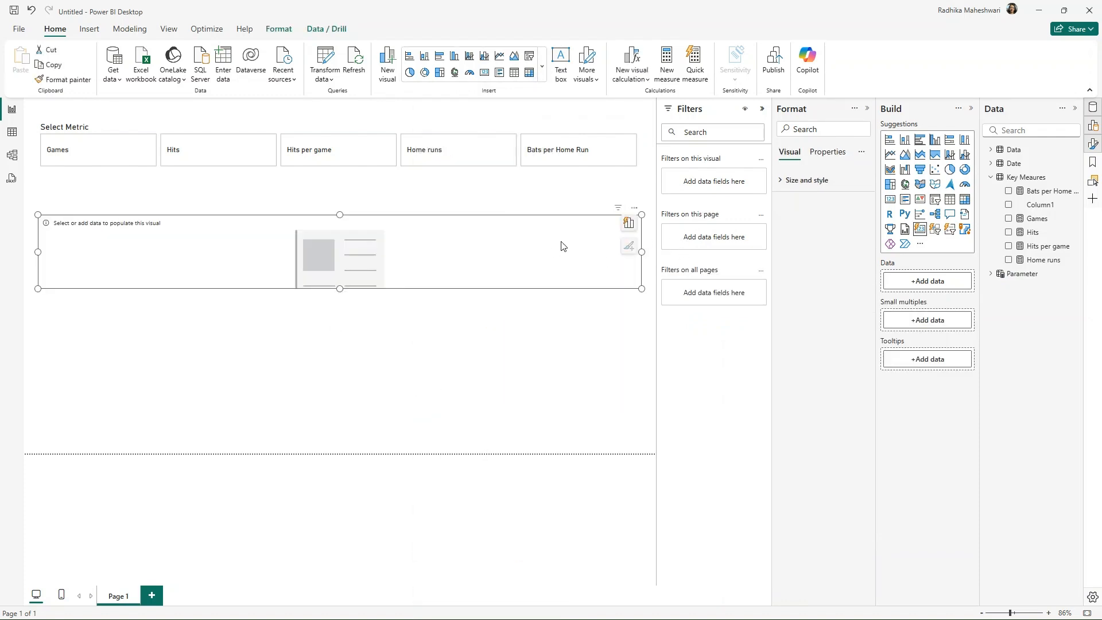
pyautogui.click(1008, 219)
pyautogui.click(1008, 232)
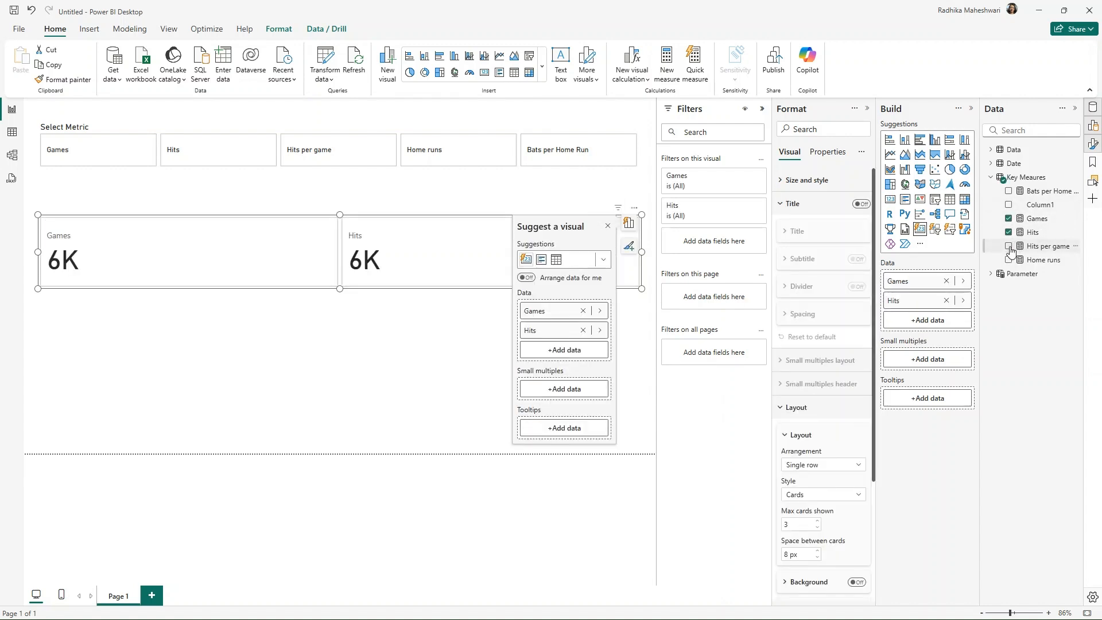
pyautogui.click(1009, 247)
pyautogui.click(1009, 260)
pyautogui.click(1008, 191)
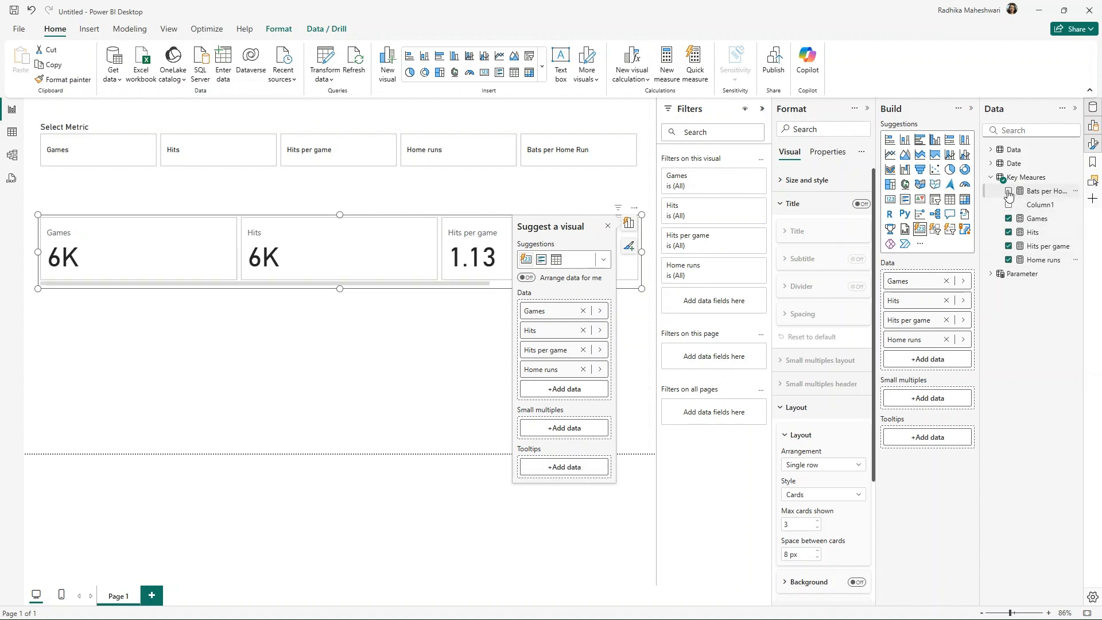
pyautogui.click(608, 225)
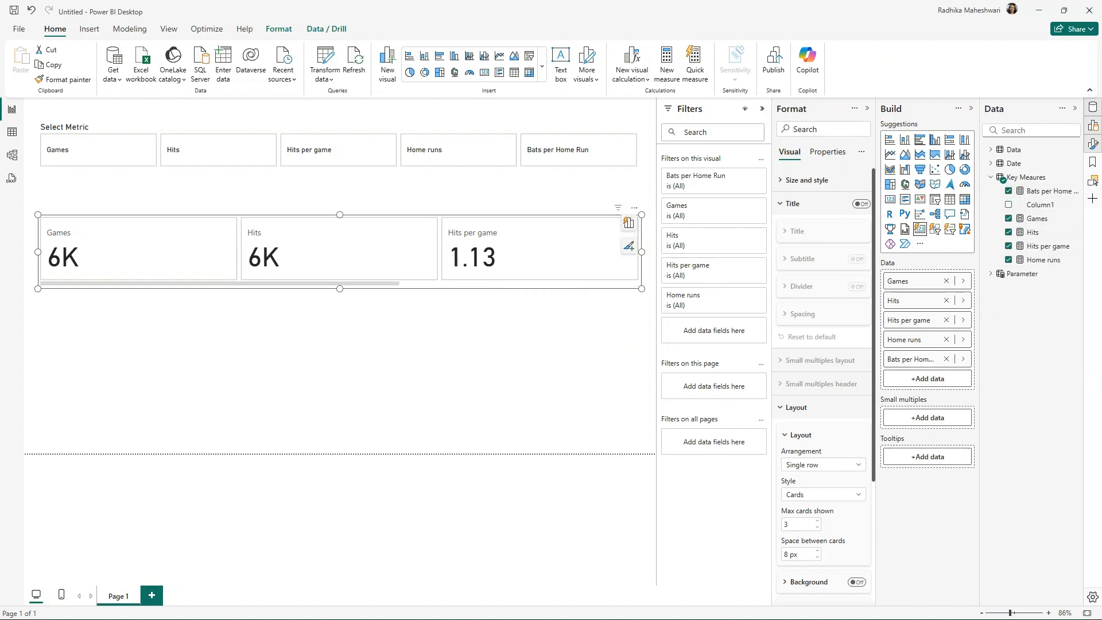
# Split the card visual into small multiples by Player and arrange them in a single row
pyautogui.click(992, 150)
pyautogui.scroll(-5, 1033, 463)
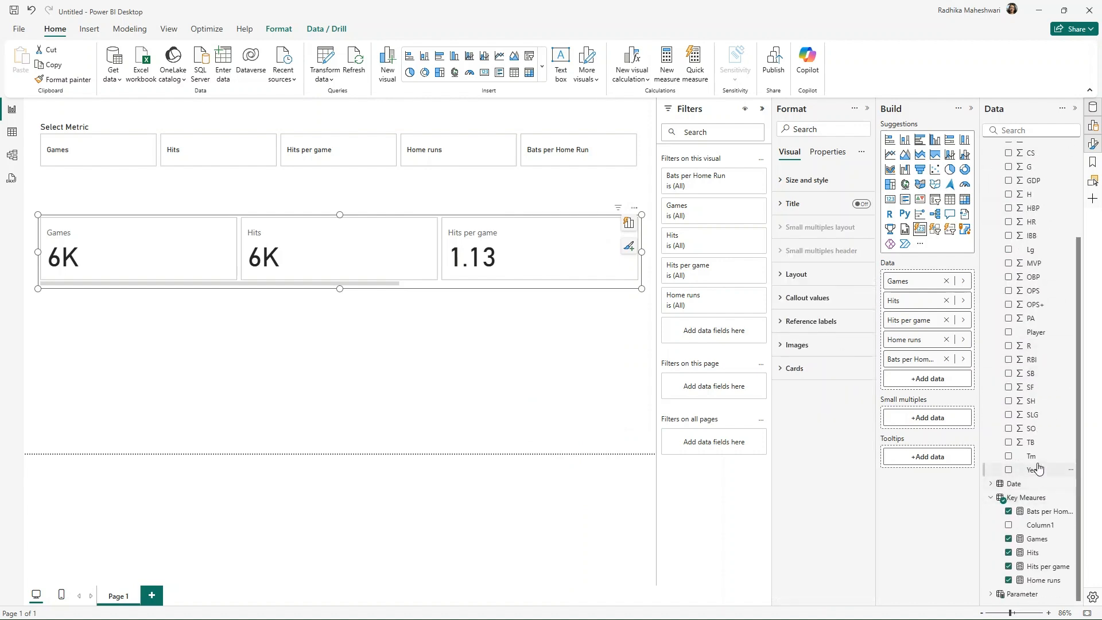
pyautogui.moveTo(1036, 338); pyautogui.dragTo(935, 425)
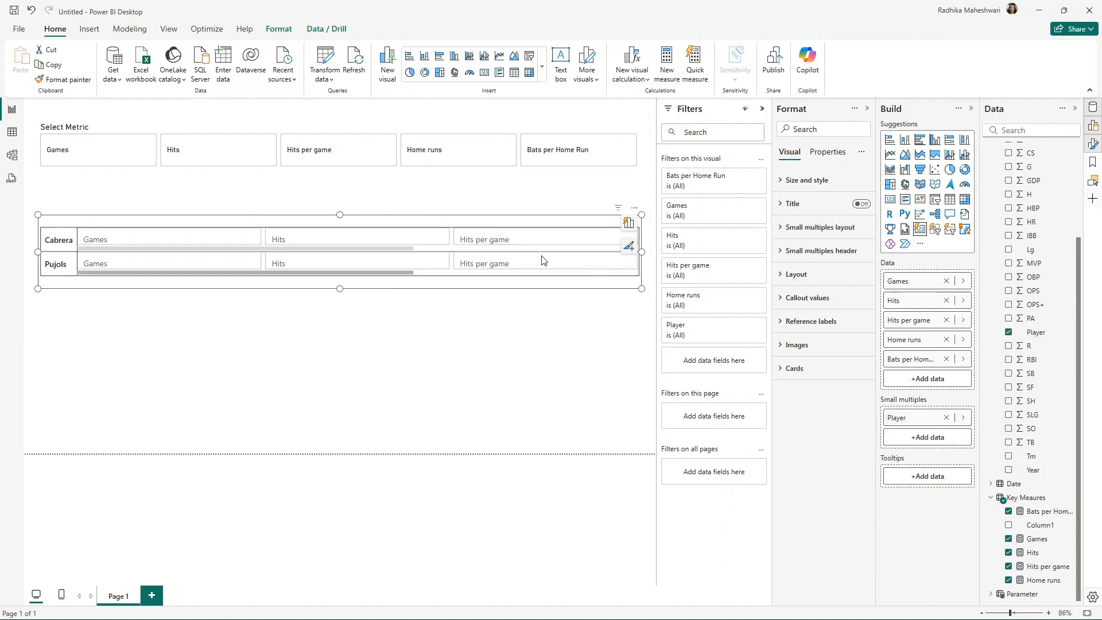
pyautogui.click(790, 227)
pyautogui.click(854, 286)
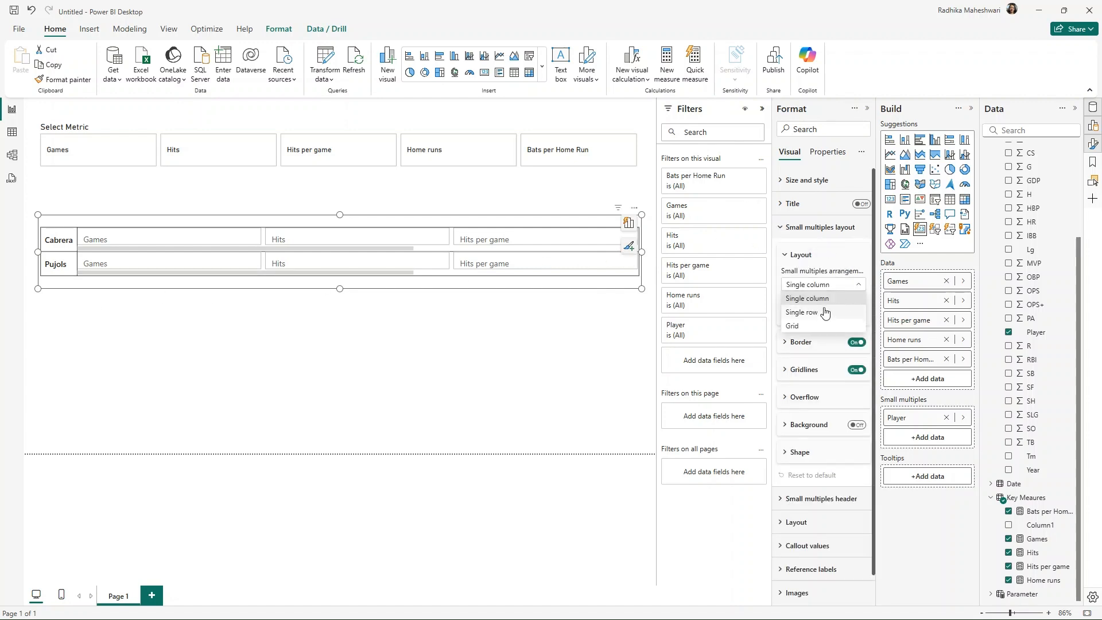
pyautogui.click(829, 312)
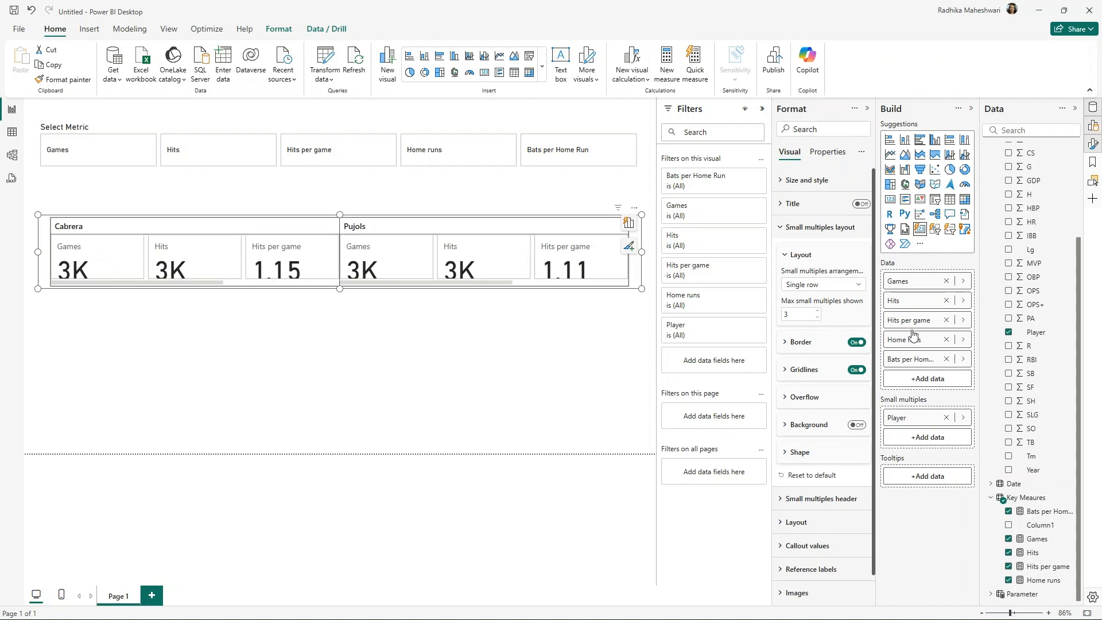
# Filter the card visual's Player field to Cabrera only and collapse the filter settings
pyautogui.click(743, 328)
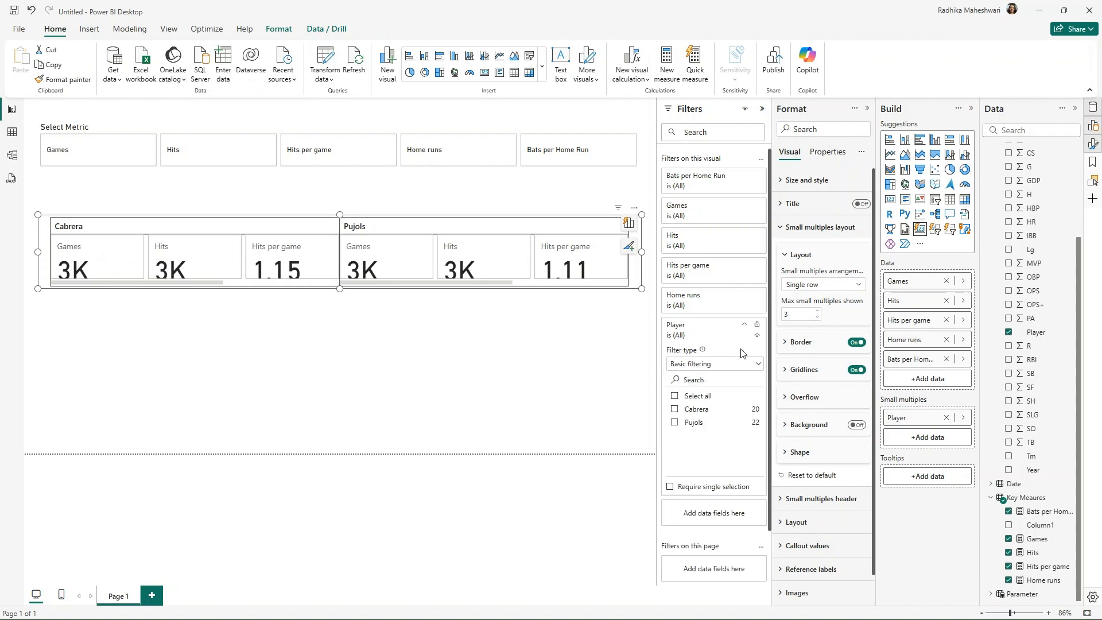
pyautogui.click(677, 410)
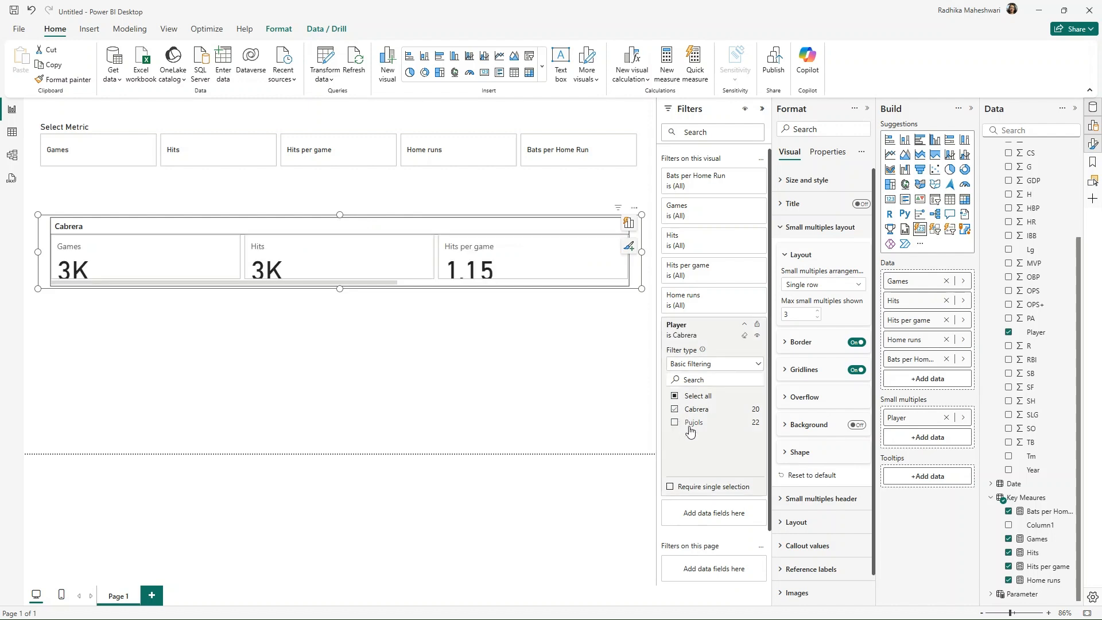
pyautogui.click(763, 110)
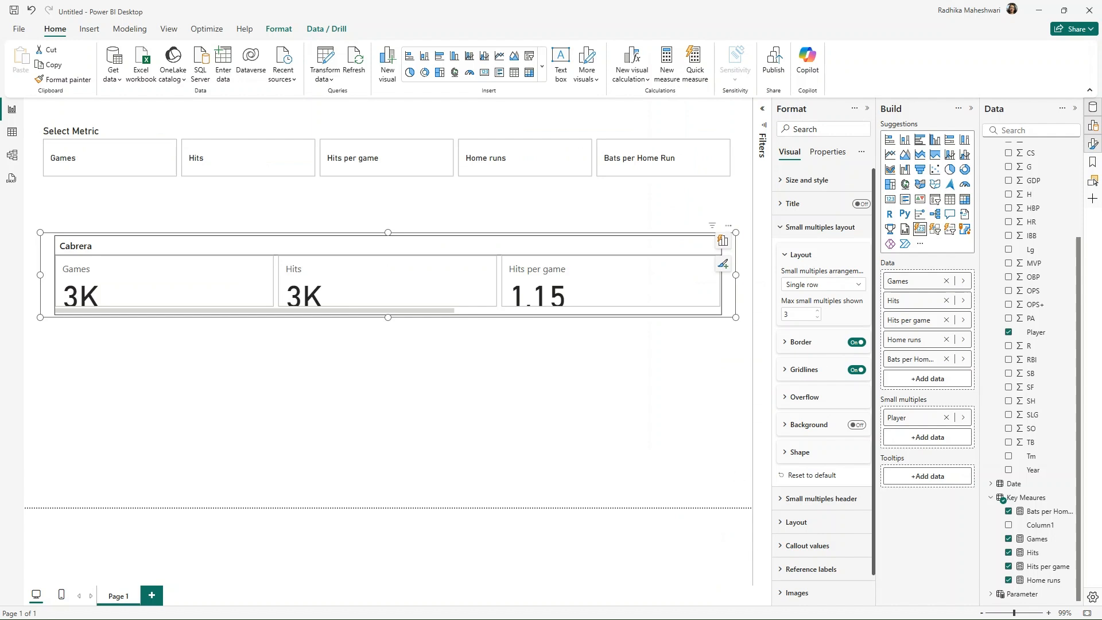
# Set the card layout's maximum cards shown to 6 and move the Cabrera card visual up beneath the slicer
pyautogui.click(819, 227)
pyautogui.click(810, 277)
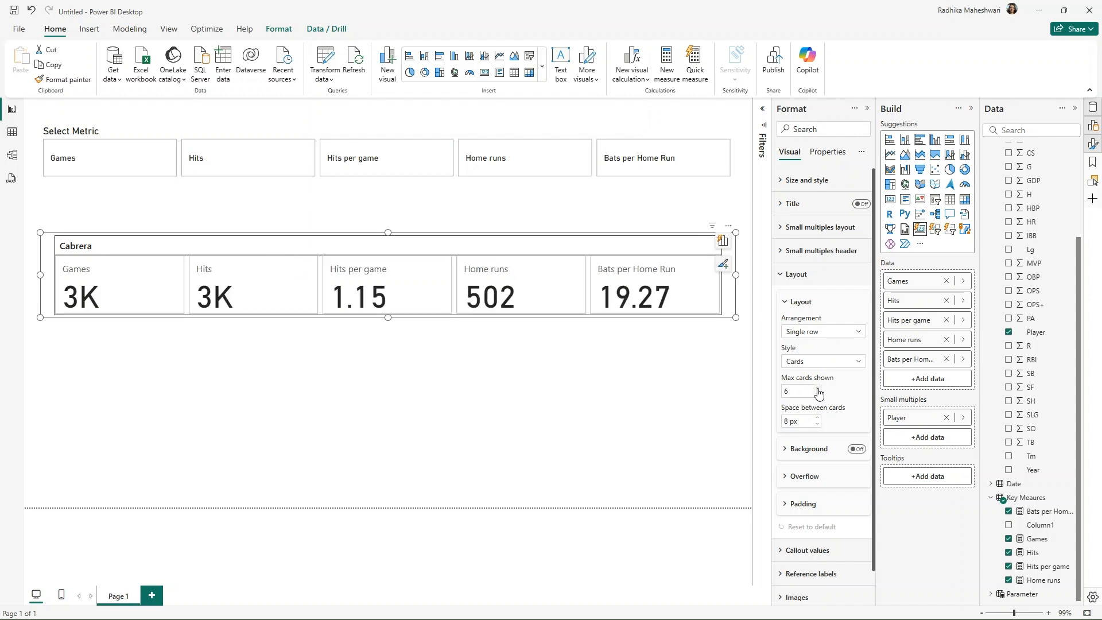
pyautogui.click(818, 390)
pyautogui.moveTo(388, 275); pyautogui.dragTo(388, 235)
pyautogui.scroll(-5, 821, 486)
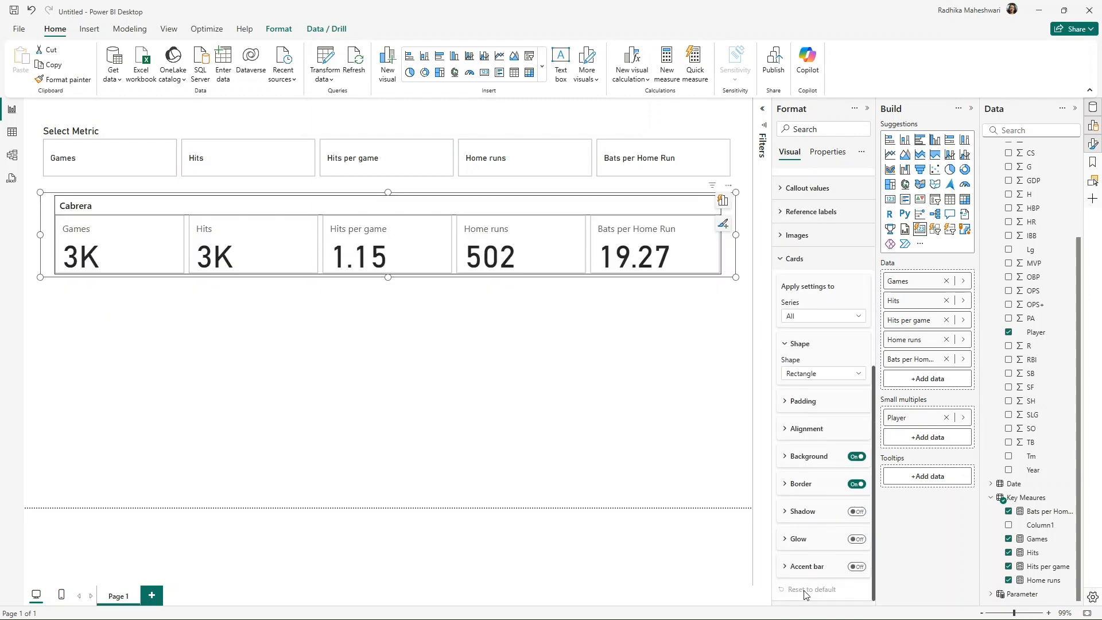
# Turn off the card borders in the Cabrera visual and set its callout values' font size to 18
pyautogui.click(858, 484)
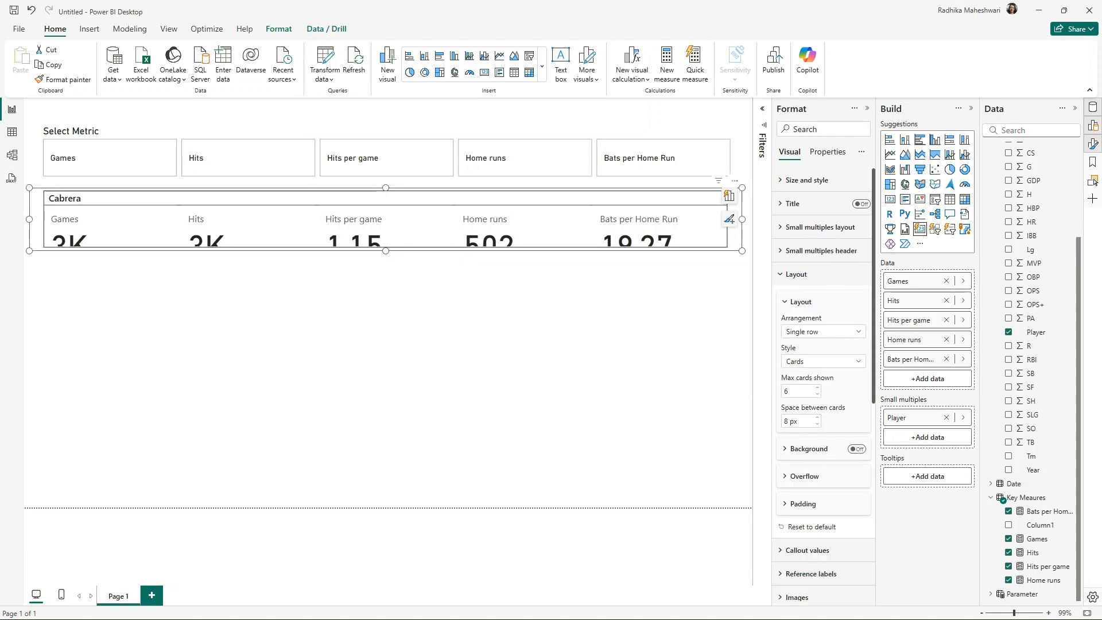
pyautogui.click(796, 274)
pyautogui.click(808, 297)
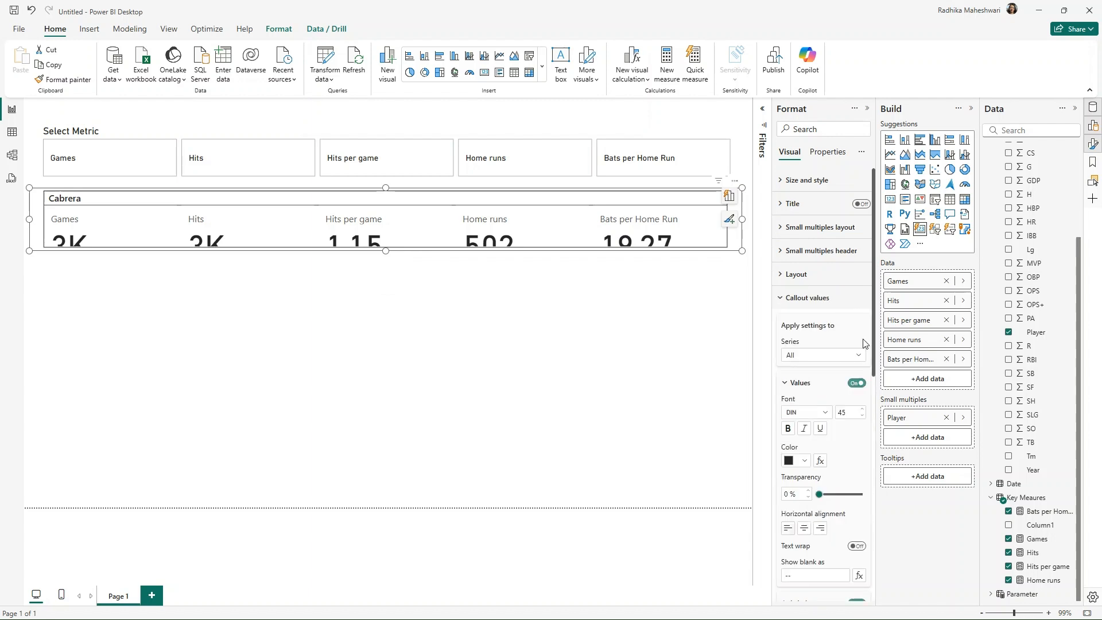
pyautogui.click(853, 413)
pyautogui.write('18')
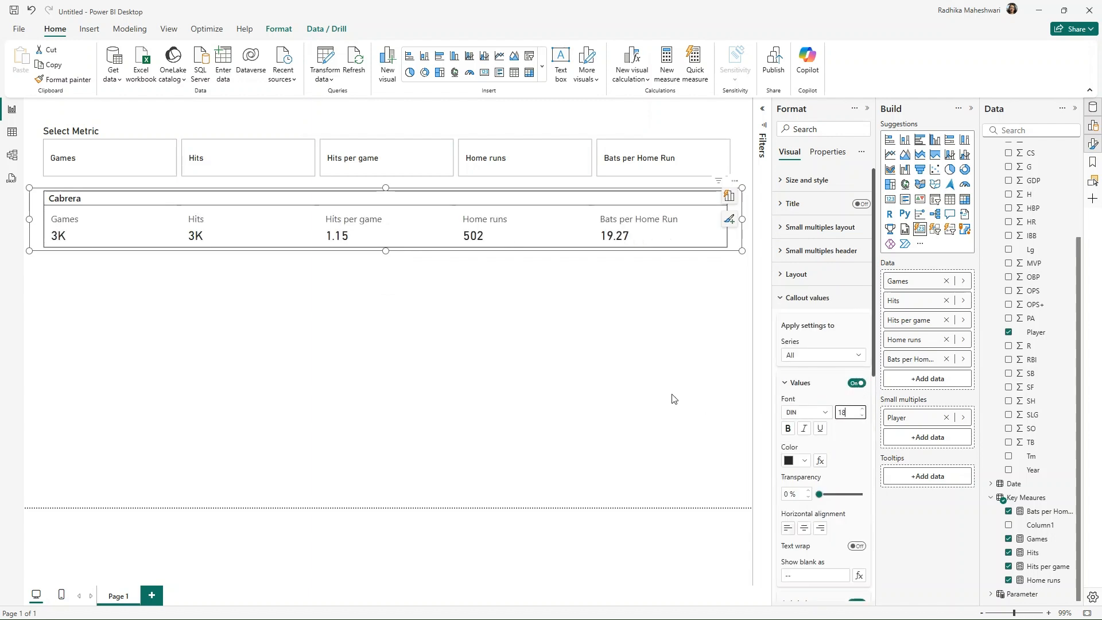
pyautogui.click(541, 294)
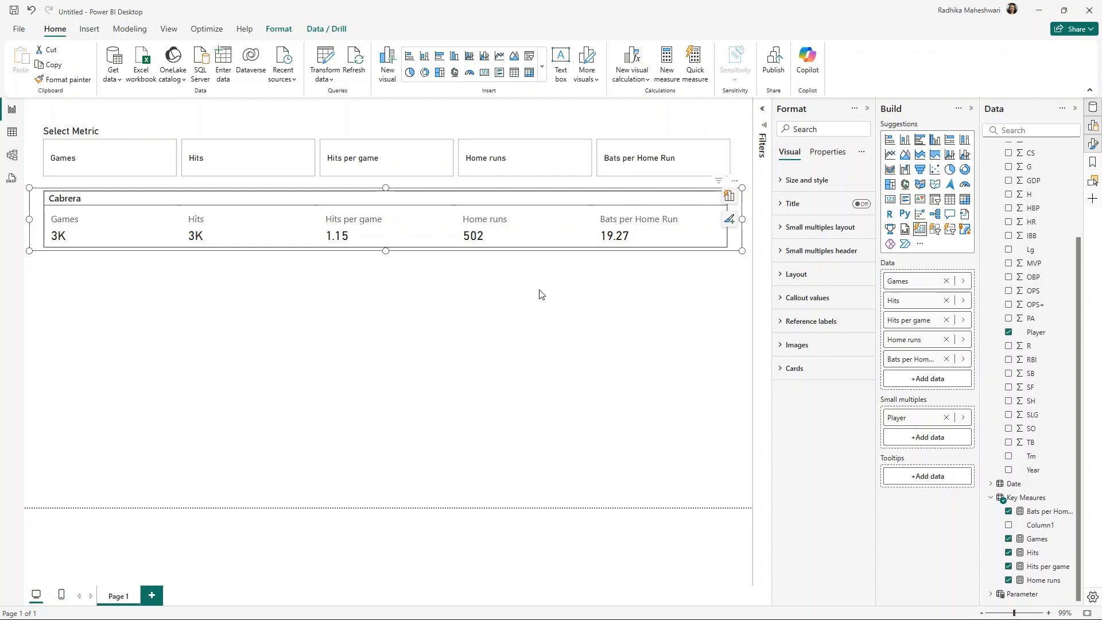
# Turn off the border and gridlines of the Cabrera visual's small multiples layout
pyautogui.click(824, 229)
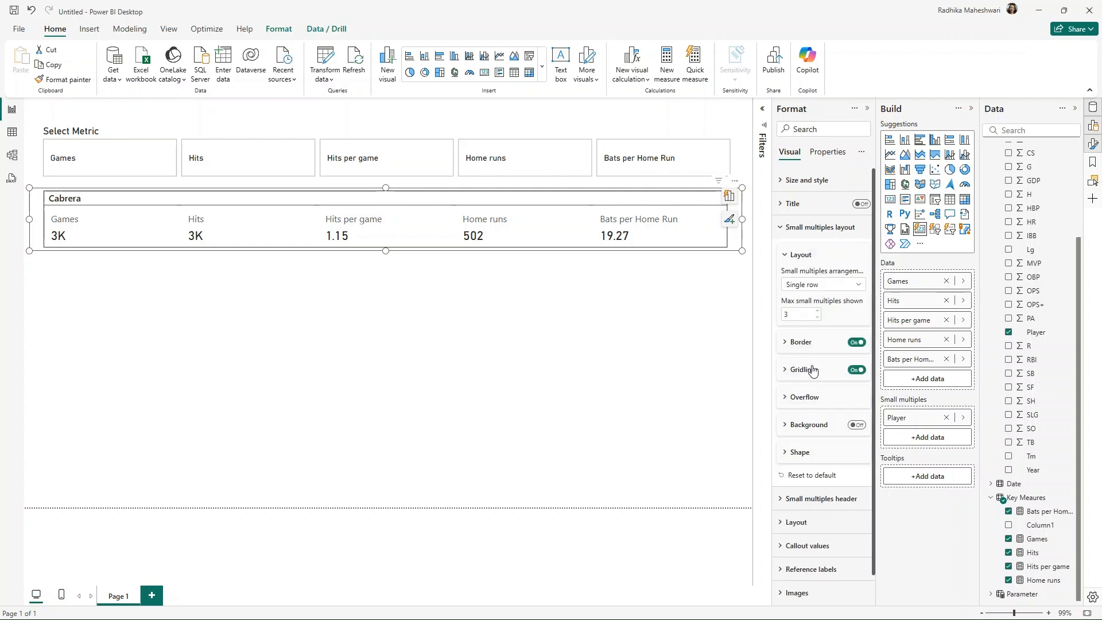
pyautogui.click(857, 369)
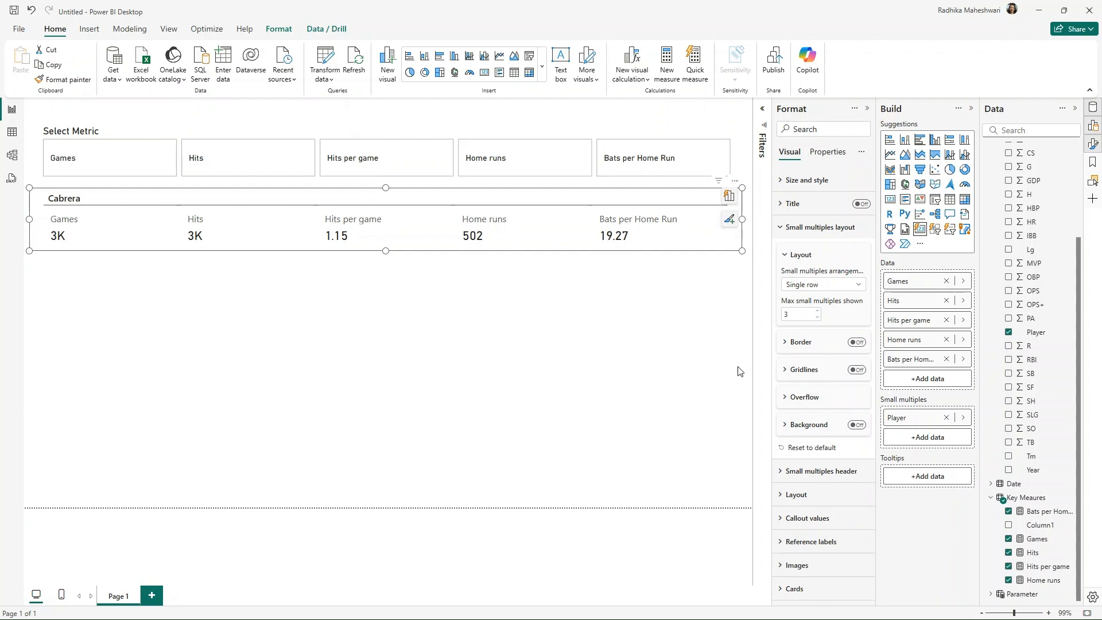
pyautogui.click(492, 295)
# Duplicate the Cabrera card visual and place the copy directly beneath the original
pyautogui.click(683, 244)
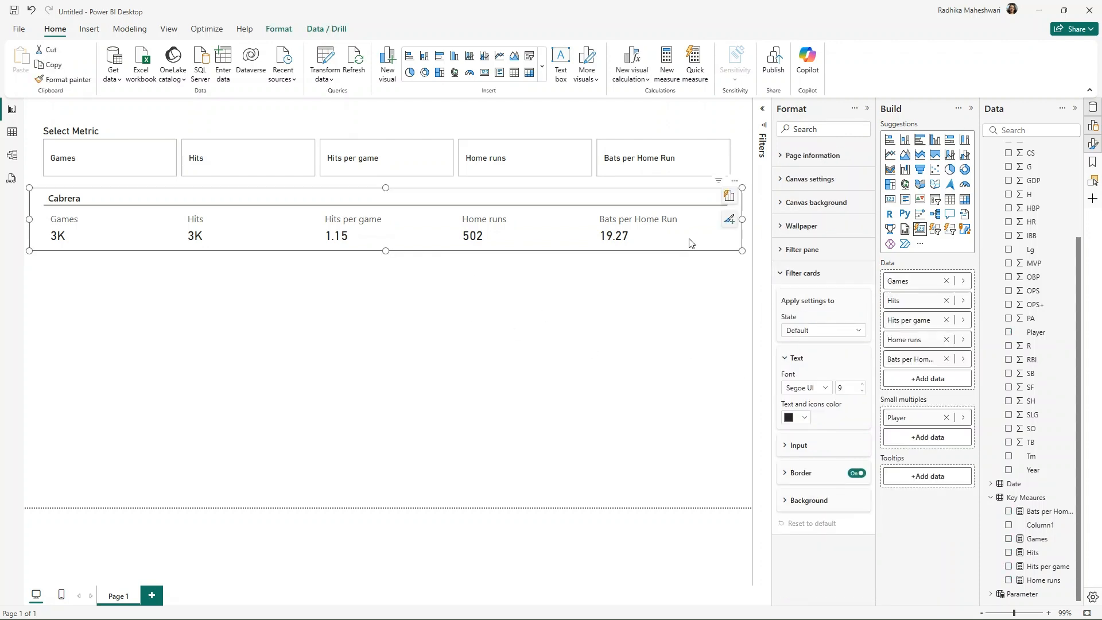
pyautogui.hotkey('ctrl', 'c')
pyautogui.hotkey('ctrl', 'v')
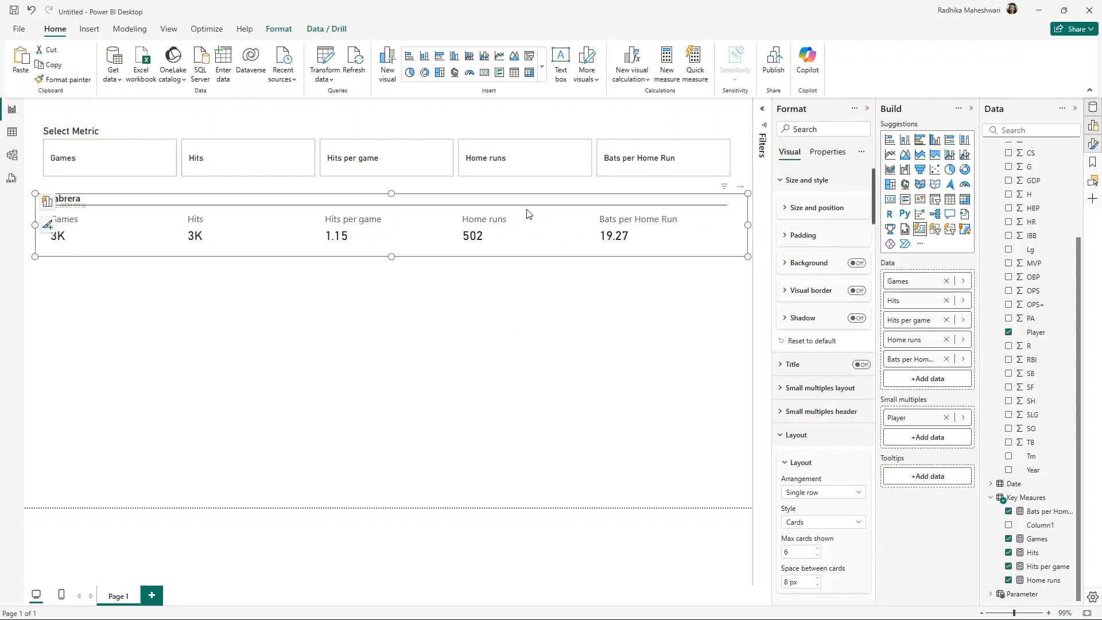
pyautogui.moveTo(505, 200); pyautogui.dragTo(502, 278)
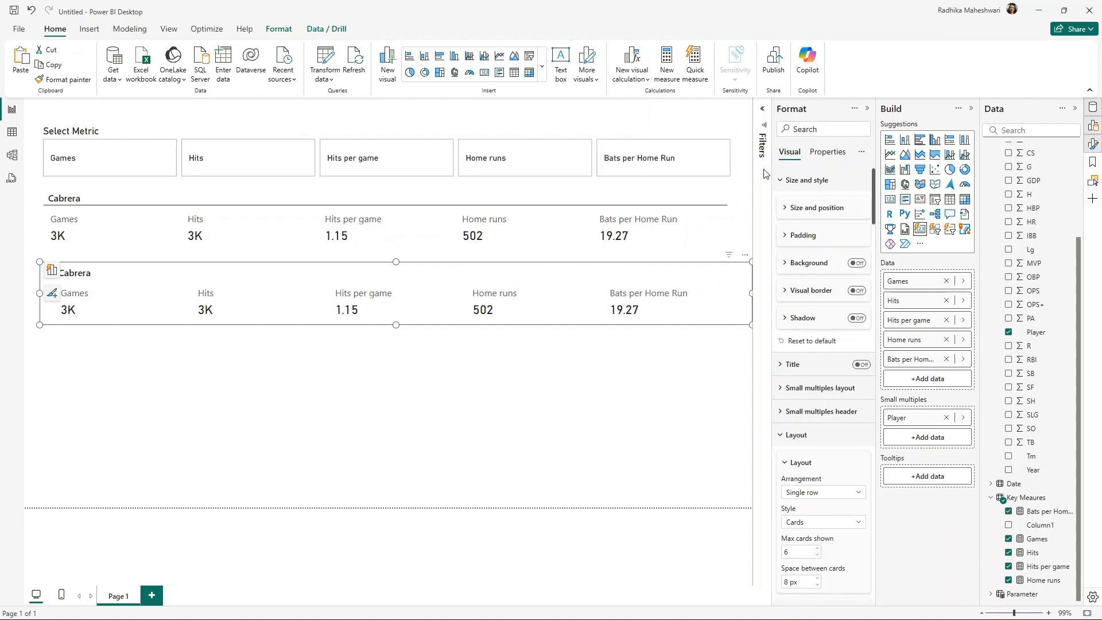
# Change the copied card visual's Player filter from Cabrera to Pujols
pyautogui.click(763, 111)
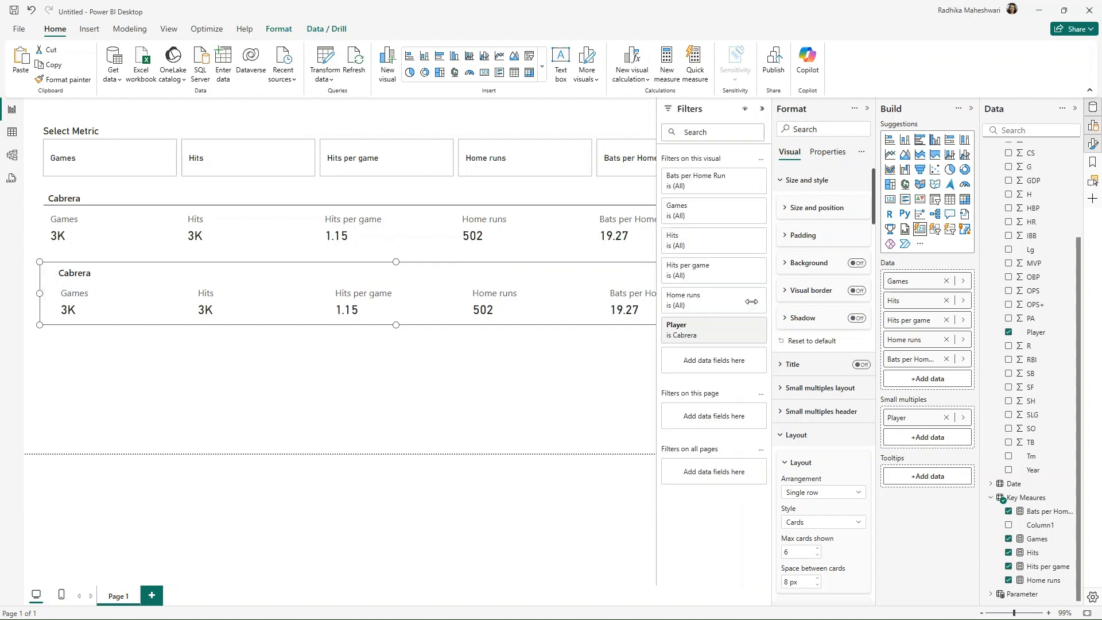
pyautogui.click(686, 330)
pyautogui.click(675, 423)
pyautogui.click(675, 409)
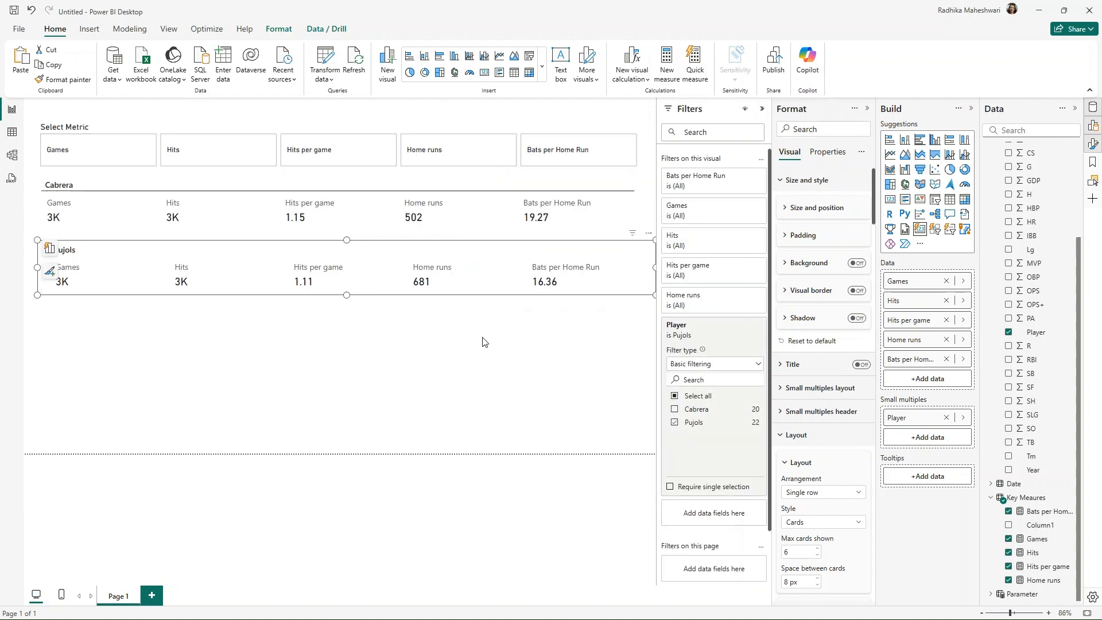
pyautogui.click(524, 312)
pyautogui.click(762, 109)
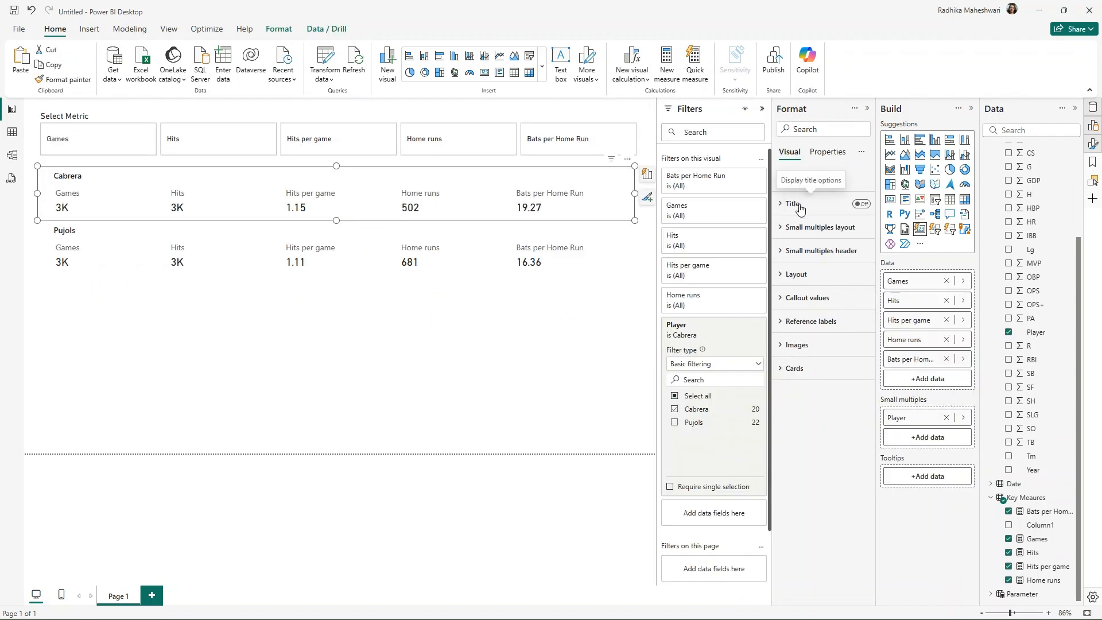
# Turn on the upper card visual's title with the text Cabrera and color it theme blue
pyautogui.click(795, 204)
pyautogui.click(861, 204)
pyautogui.click(806, 234)
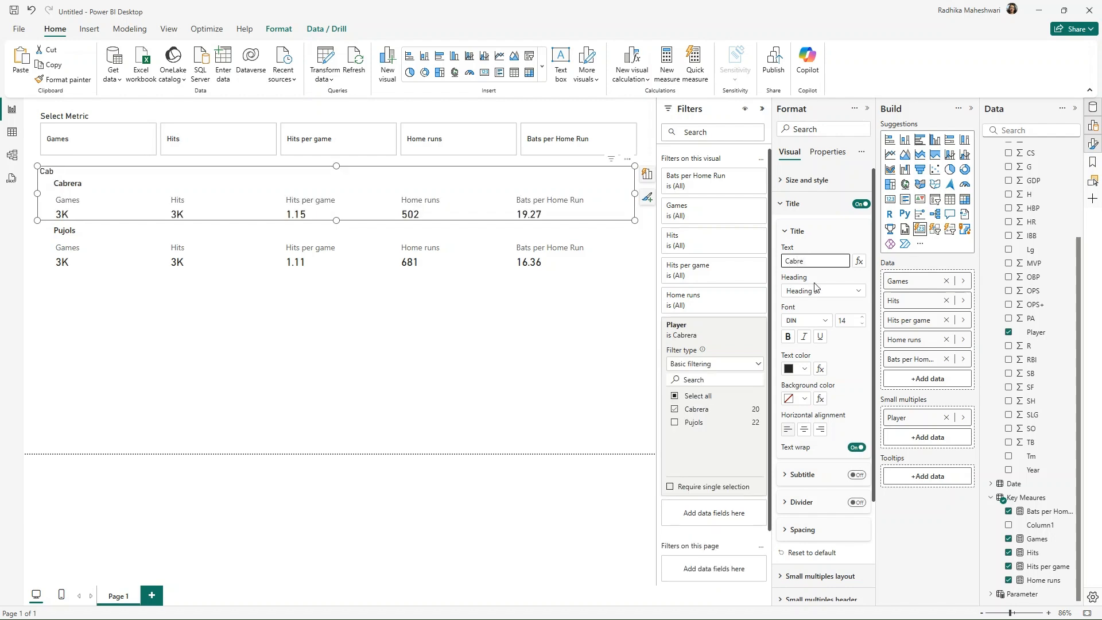
pyautogui.write('ra')
pyautogui.click(804, 368)
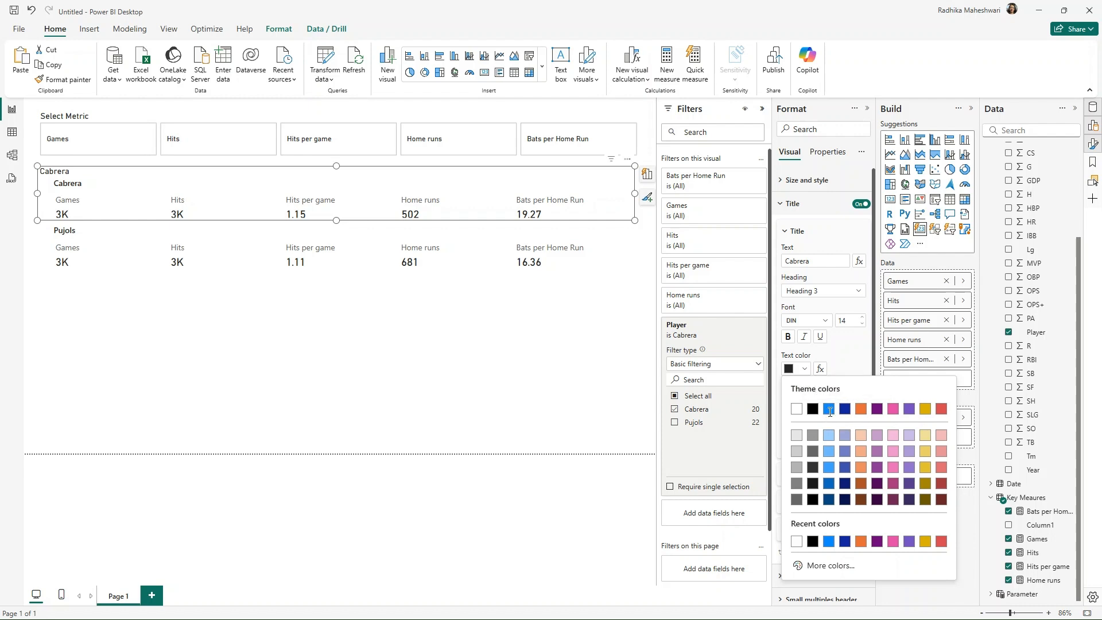
pyautogui.click(828, 408)
pyautogui.click(781, 204)
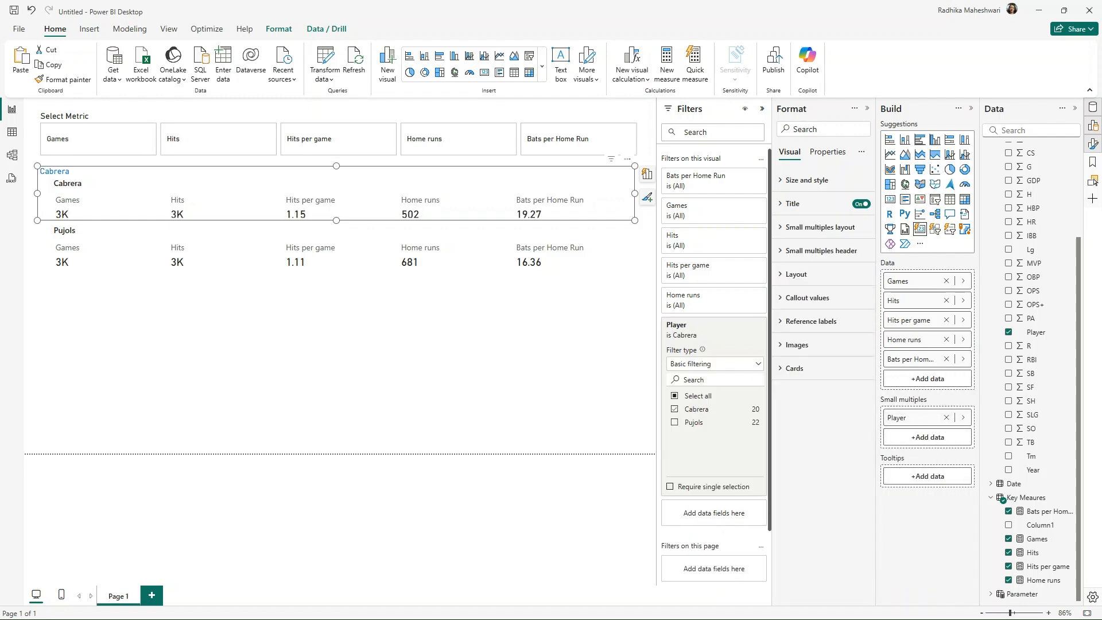
# Move the Player field from small multiples to tooltips in both the Cabrera and Pujols card visuals
pyautogui.moveTo(960, 424); pyautogui.dragTo(931, 482)
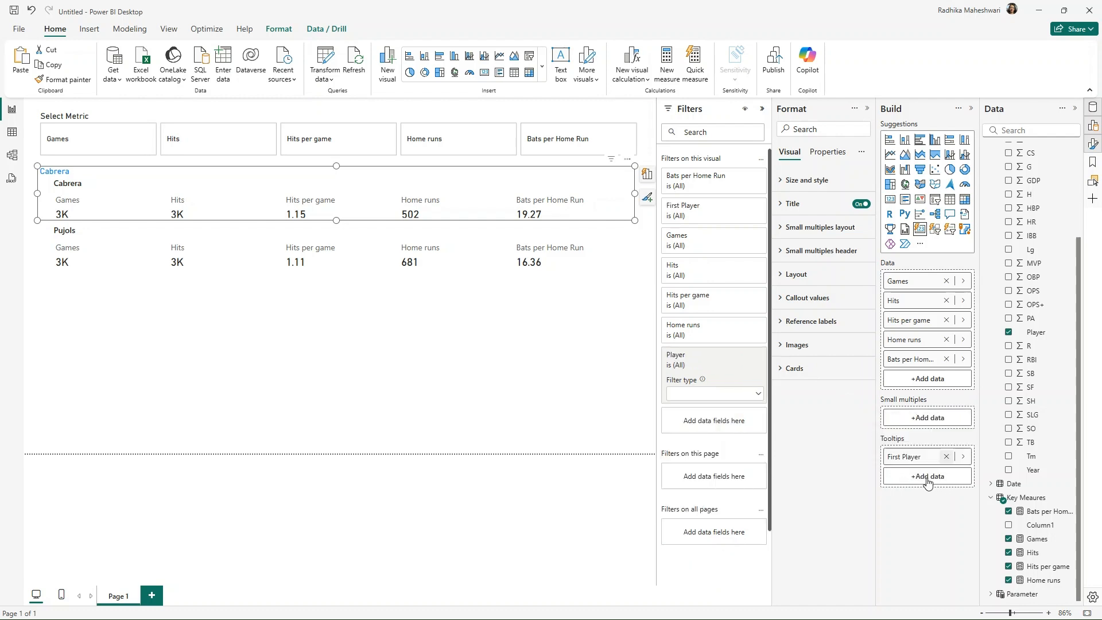
pyautogui.click(162, 249)
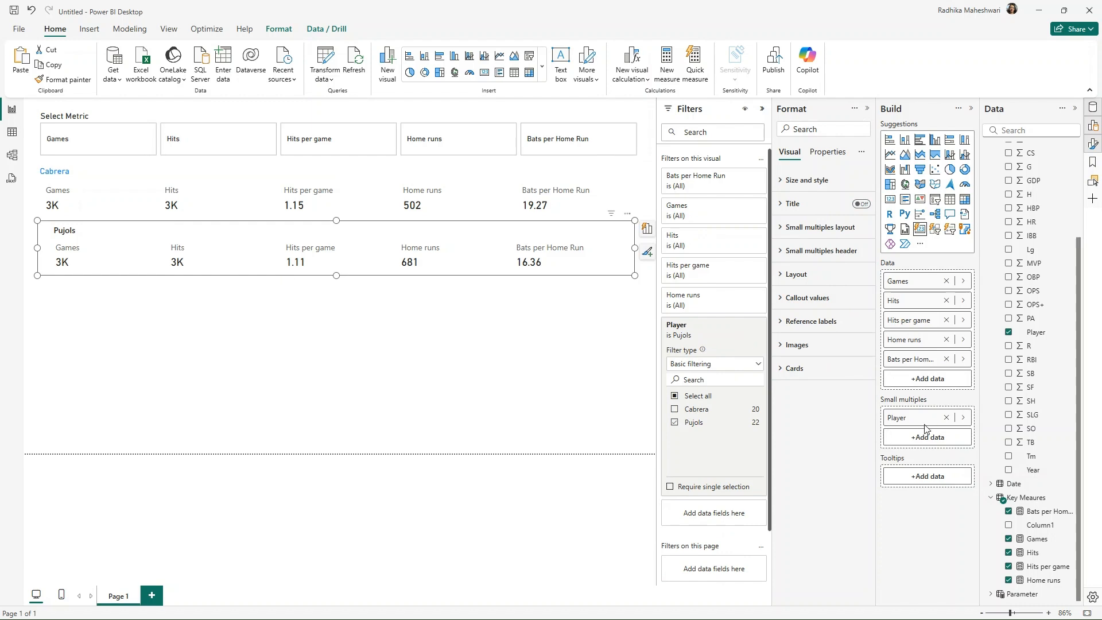
pyautogui.moveTo(924, 422); pyautogui.dragTo(936, 481)
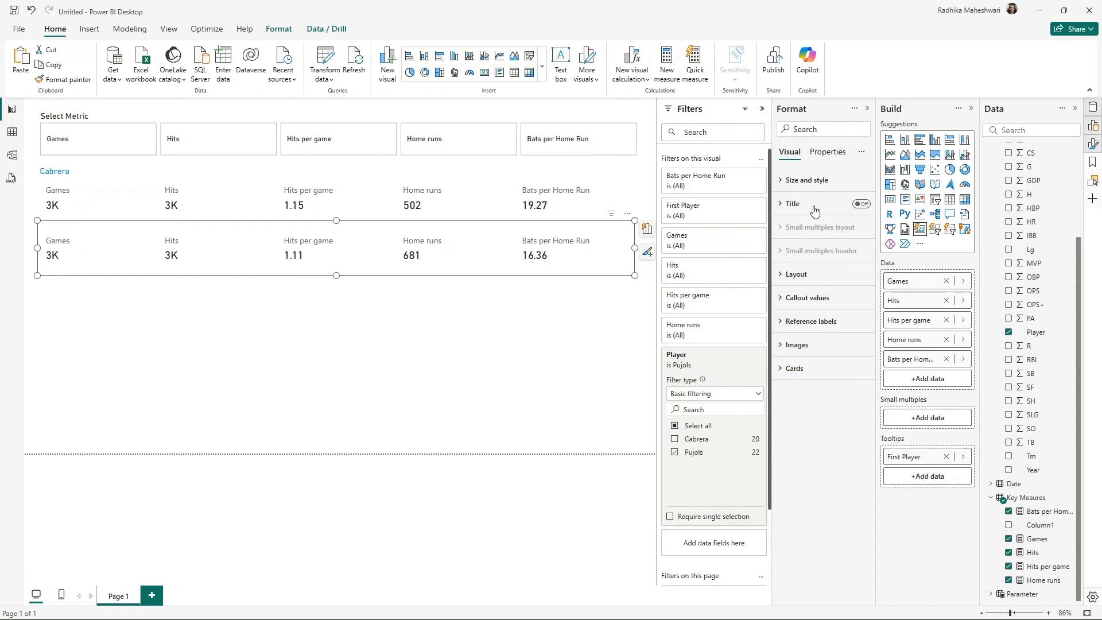
# Turn on the lower card visual's title with the text Pujols and color it theme red
pyautogui.click(795, 204)
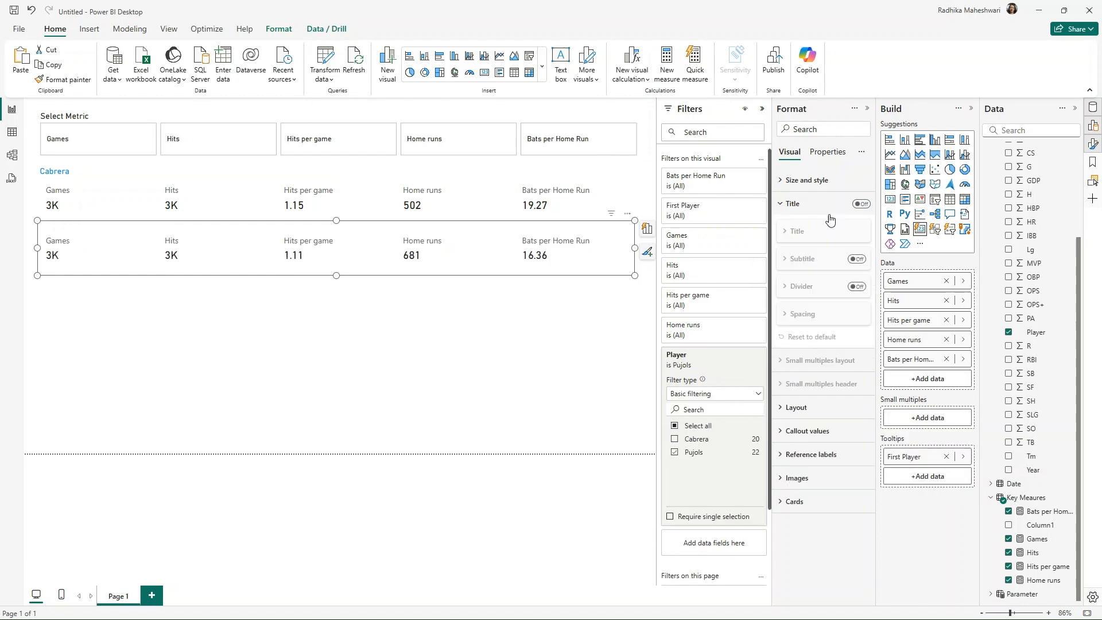
pyautogui.click(861, 203)
pyautogui.click(798, 231)
pyautogui.click(808, 260)
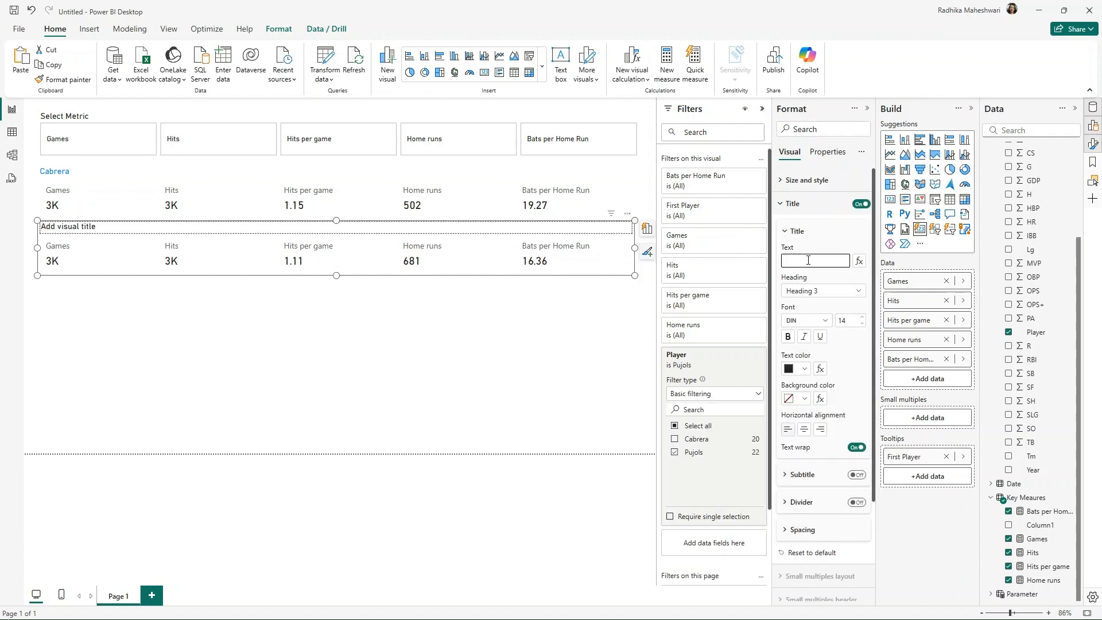
pyautogui.write('Pujols')
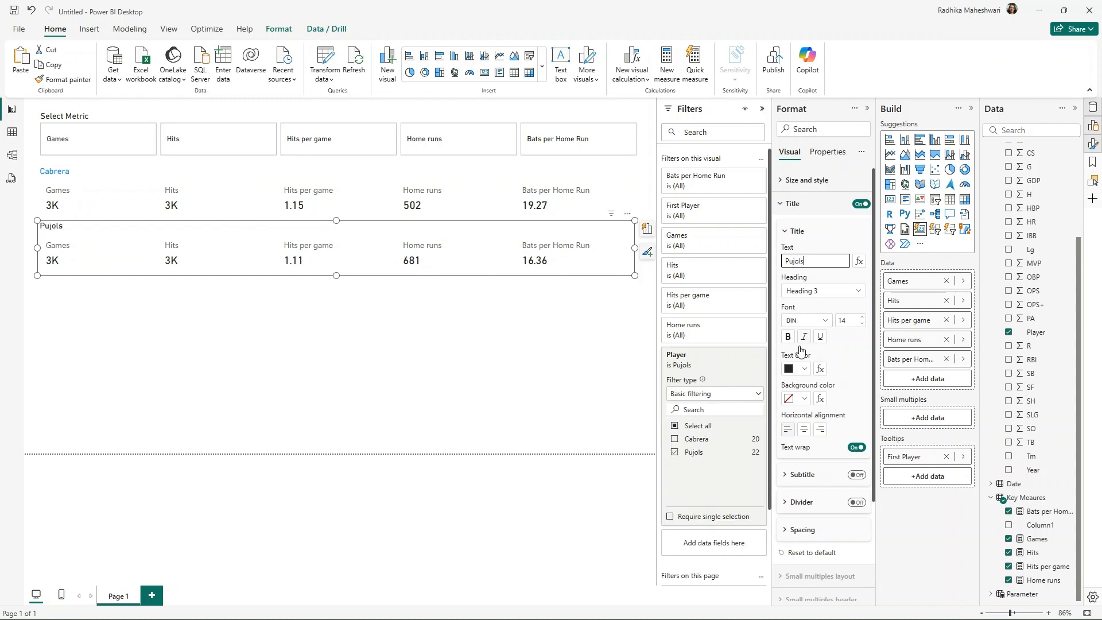
pyautogui.click(804, 368)
pyautogui.click(941, 410)
# Turn off the callout value labels in both the Cabrera and Pujols card visuals
pyautogui.click(287, 184)
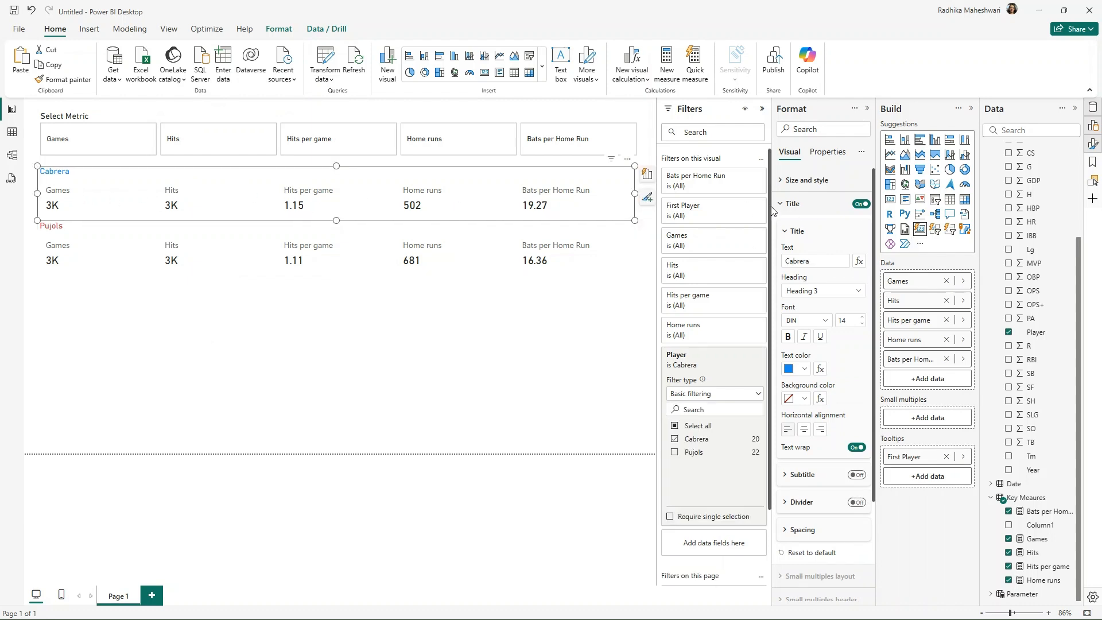
pyautogui.click(785, 204)
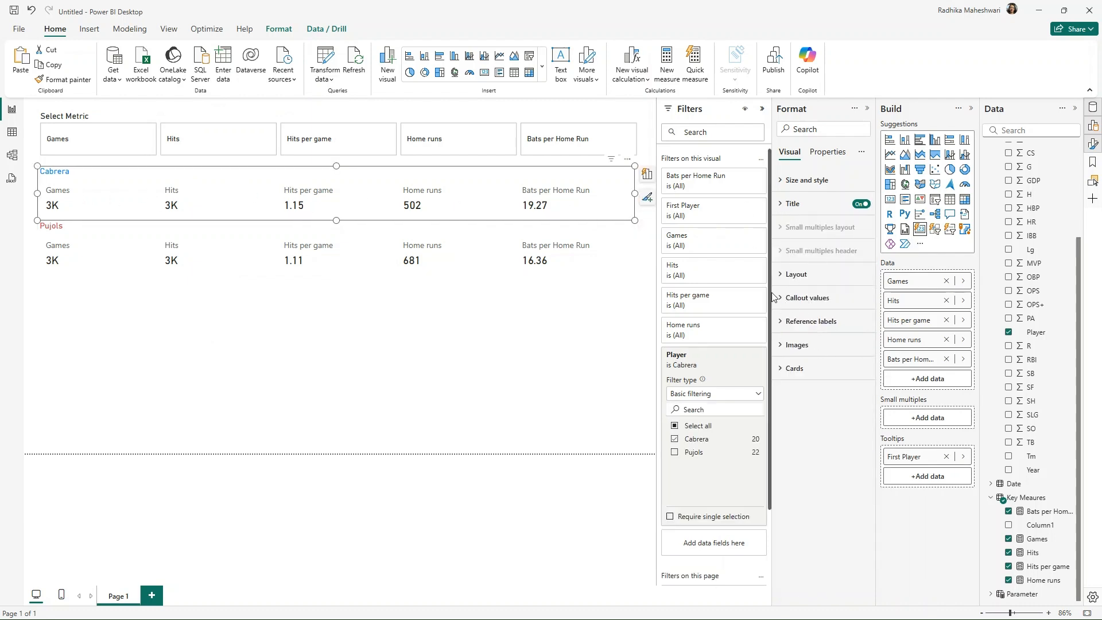
pyautogui.click(792, 323)
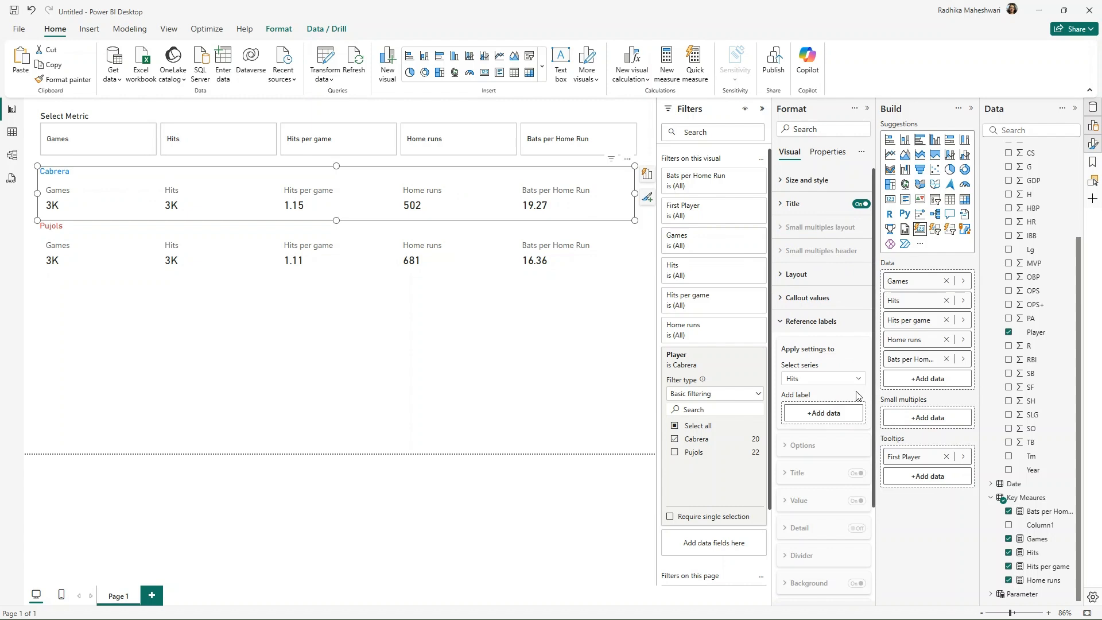
pyautogui.click(793, 323)
pyautogui.click(796, 278)
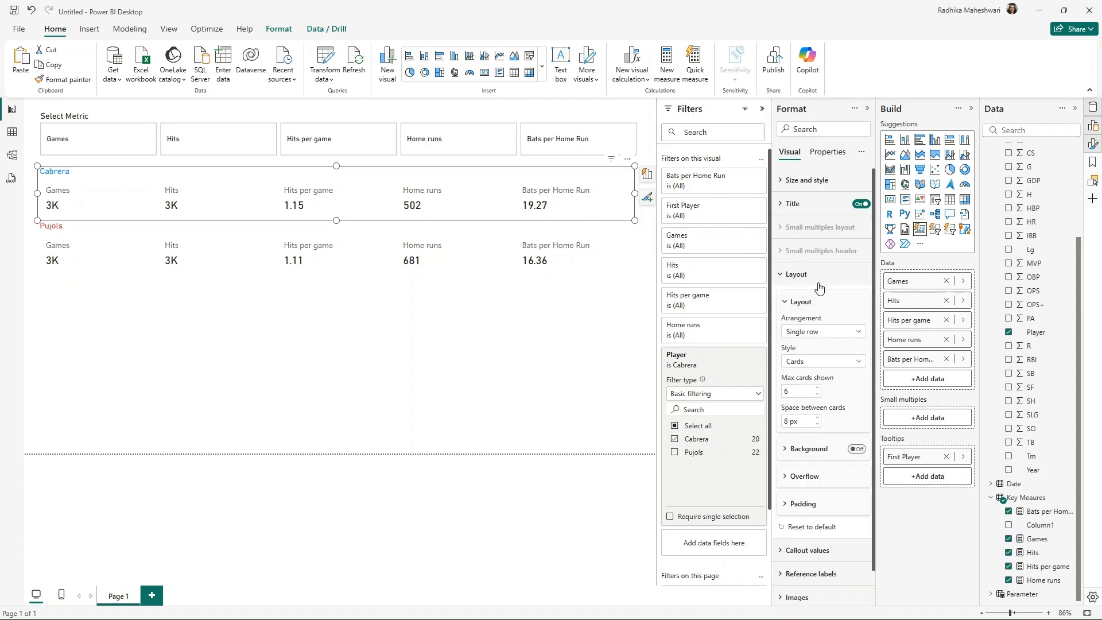
pyautogui.click(819, 285)
pyautogui.click(807, 296)
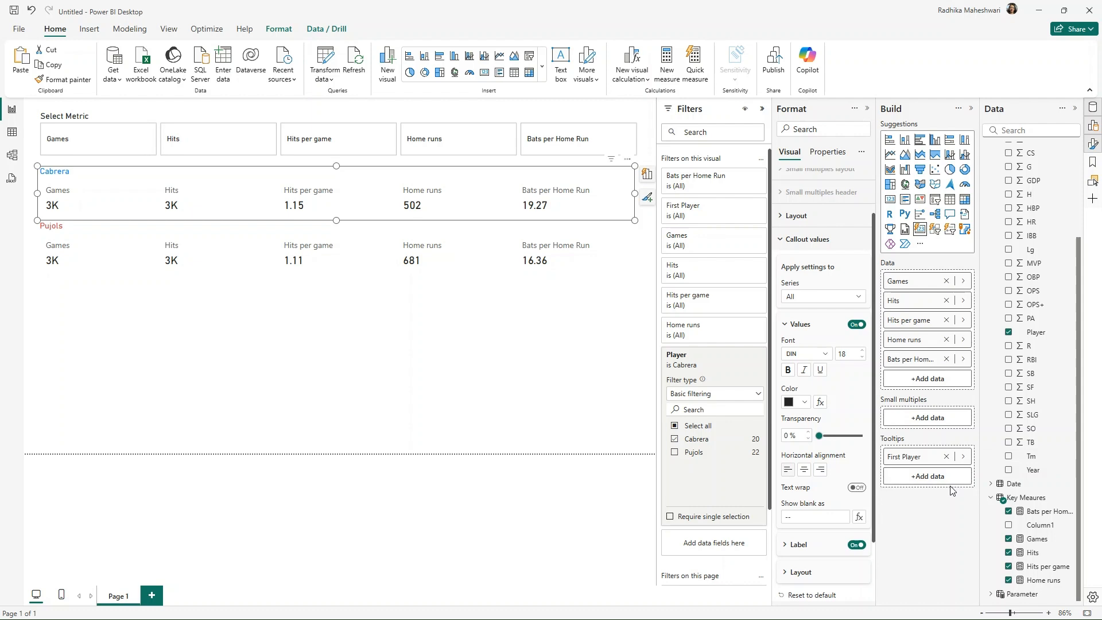
pyautogui.click(856, 545)
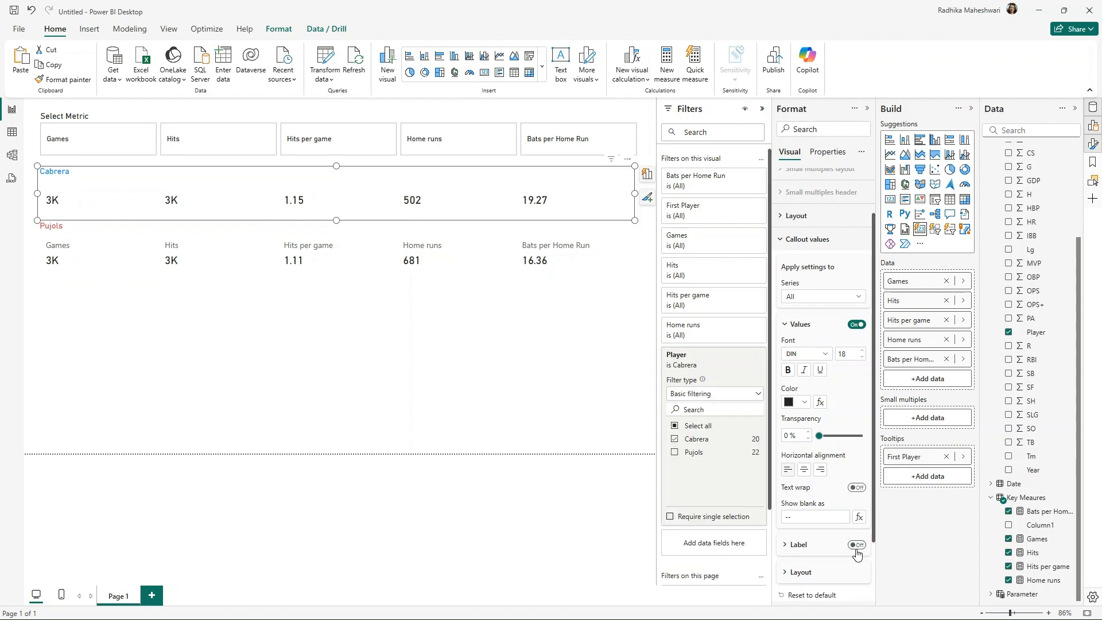
pyautogui.click(460, 238)
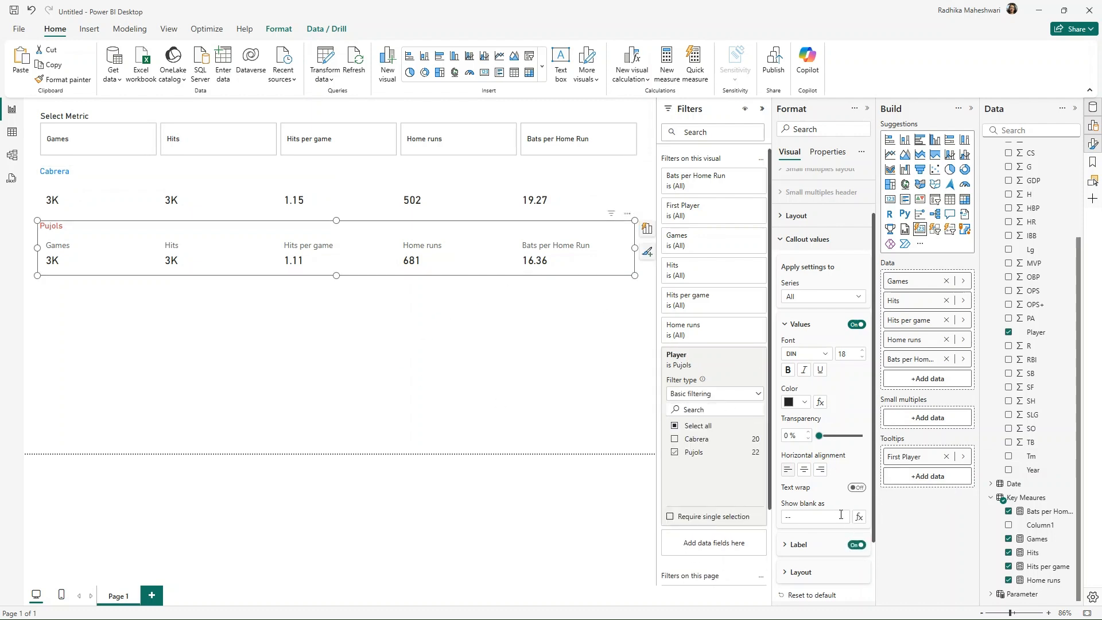
pyautogui.scroll(-2, 839, 384)
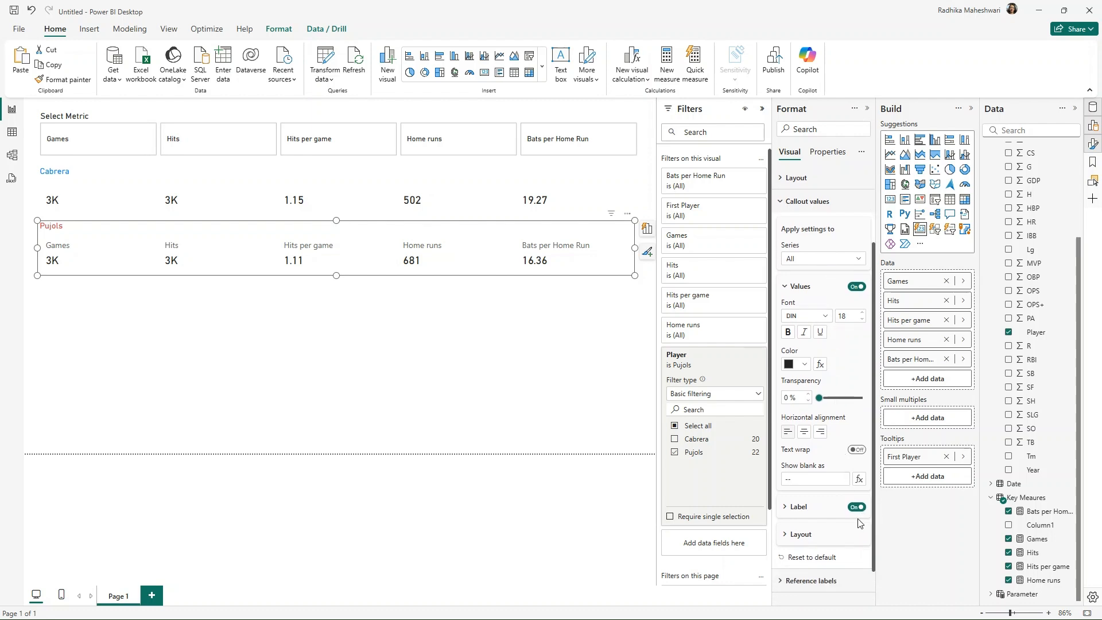
pyautogui.click(856, 507)
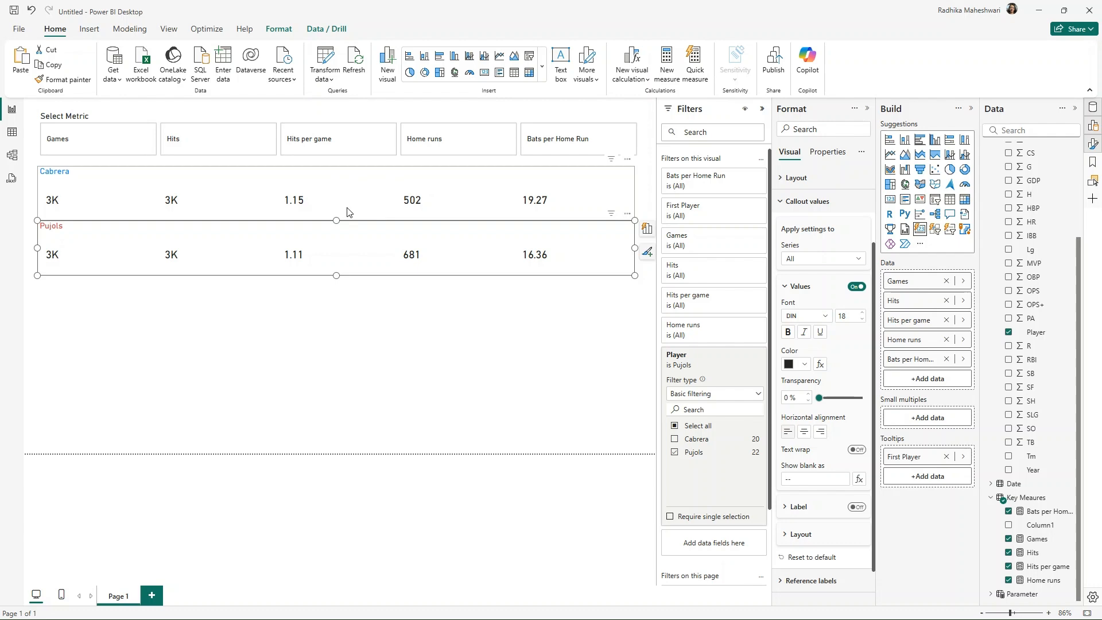
# Switch to the browser and examine the Sparkline Points measure code on the Lollipop Sparkline page
pyautogui.click(1039, 10)
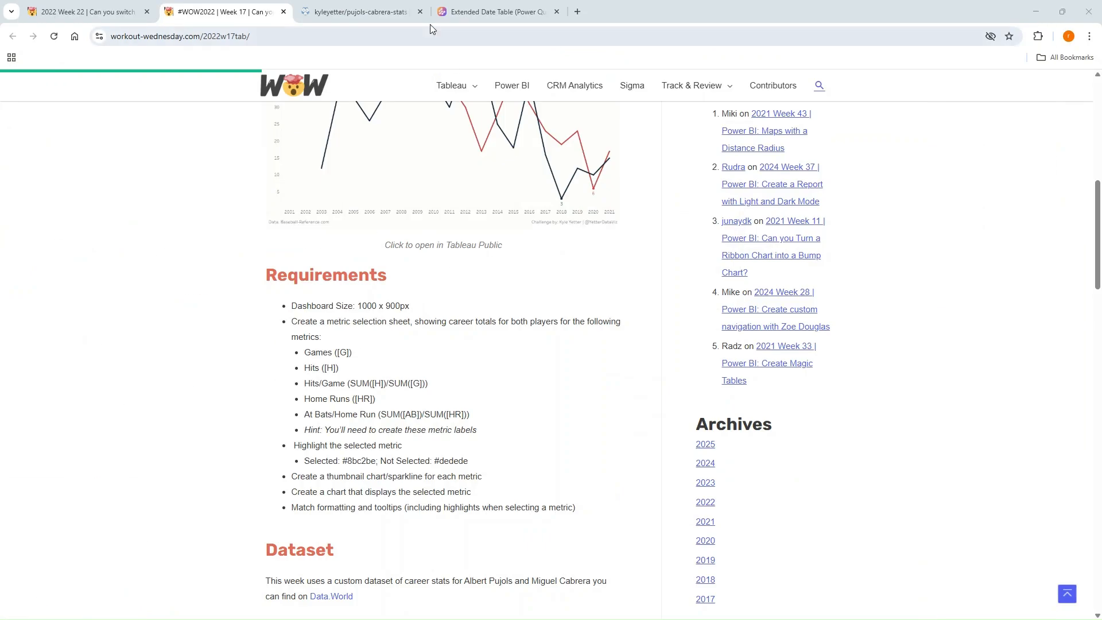
pyautogui.click(371, 11)
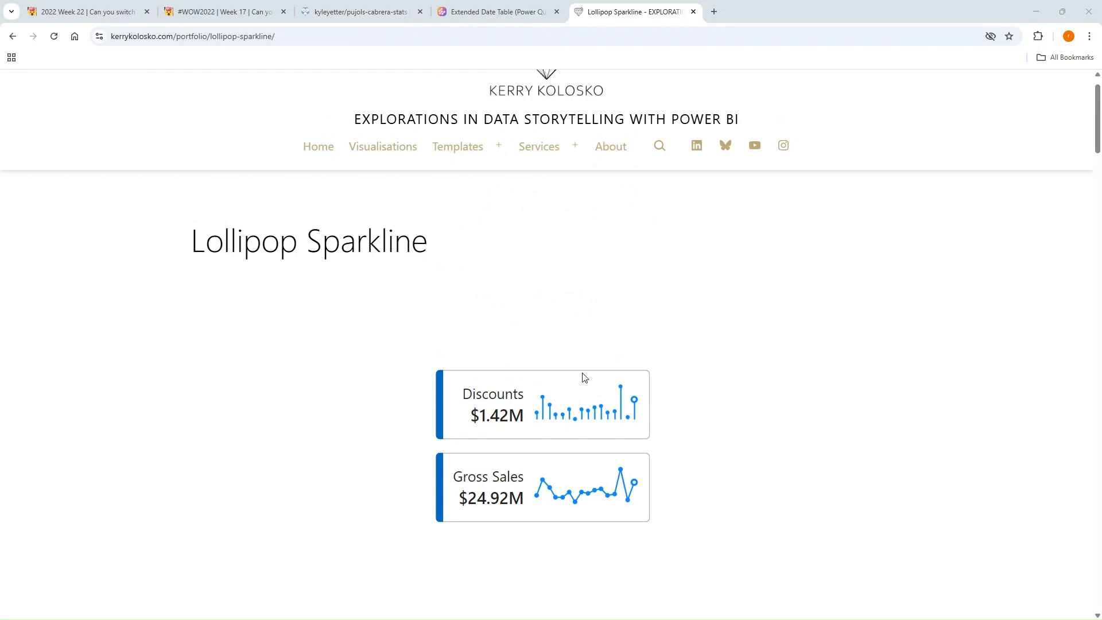
pyautogui.scroll(-20, 584, 377)
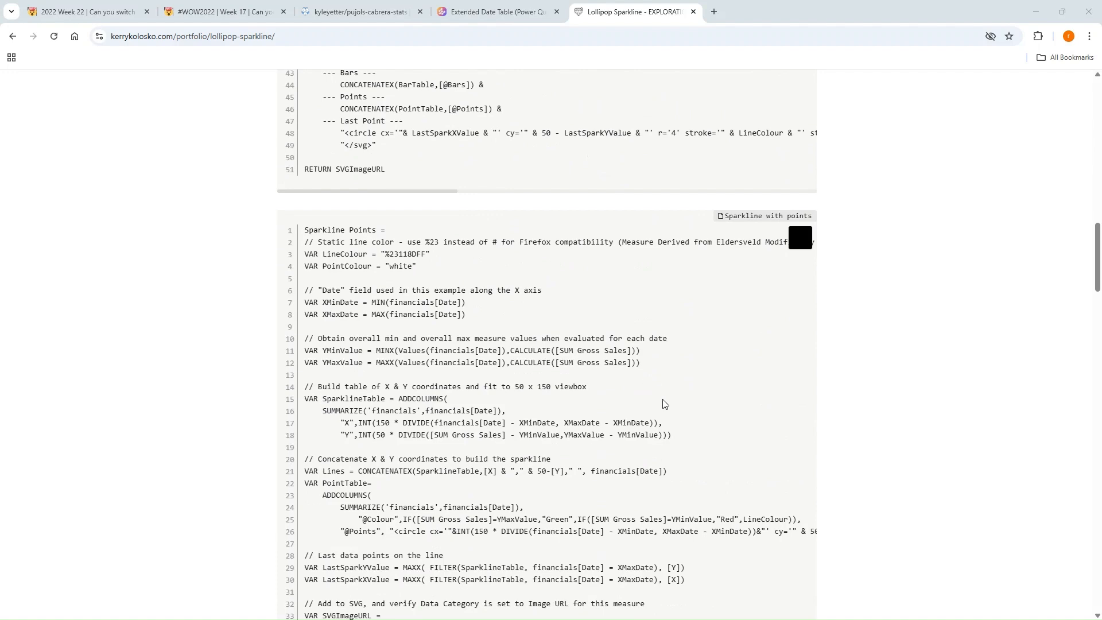
pyautogui.scroll(-3, 710, 390)
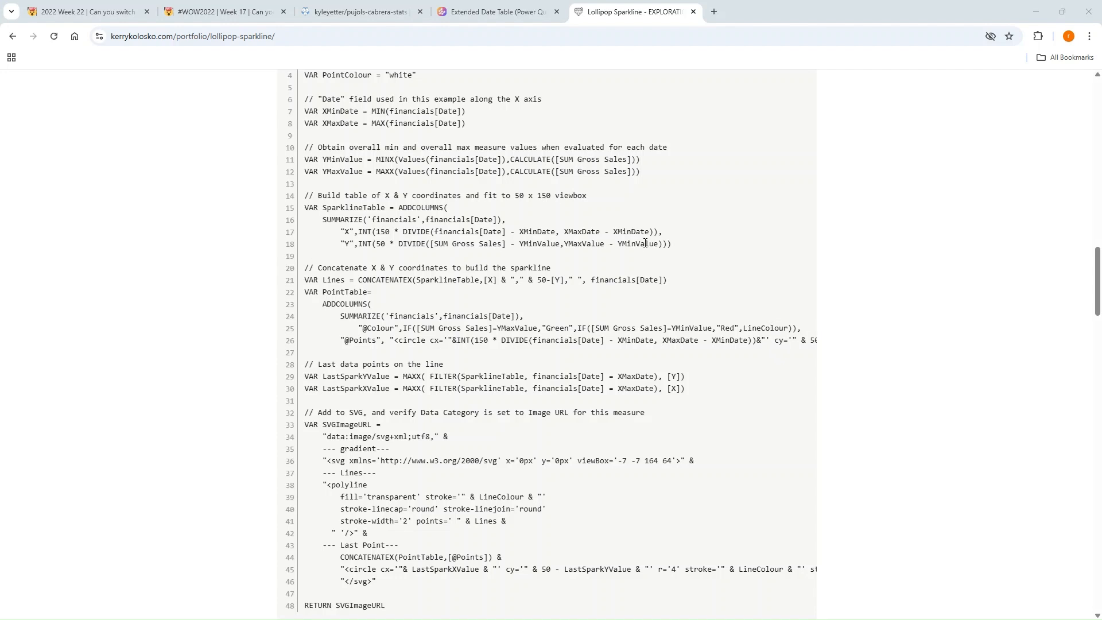
pyautogui.scroll(2, 677, 241)
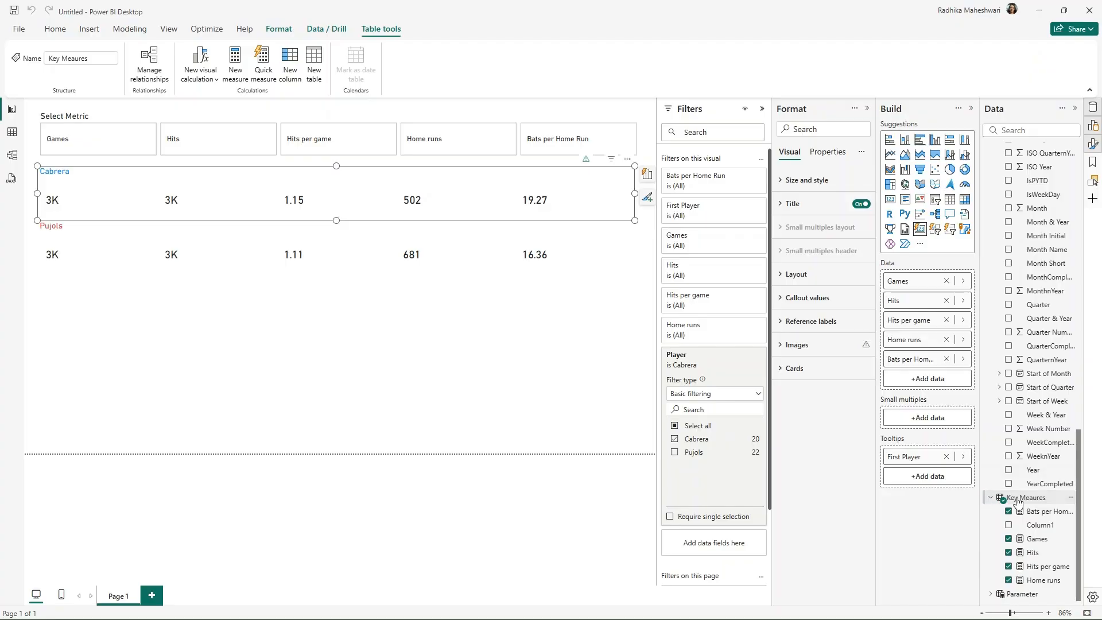
# Create a measure in the Key Measures table from the copied Sparkline Points code and name it Sparkline Points Games C
pyautogui.rightClick(1018, 498)
pyautogui.click(941, 293)
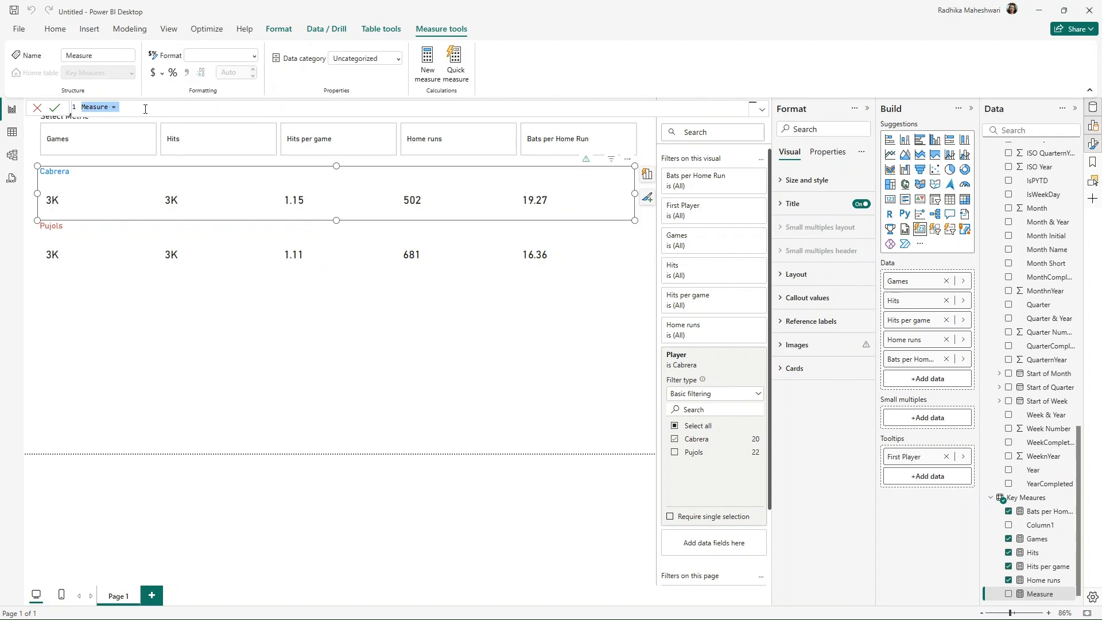
pyautogui.hotkey('ctrl', 'v')
pyautogui.scroll(2, 227, 130)
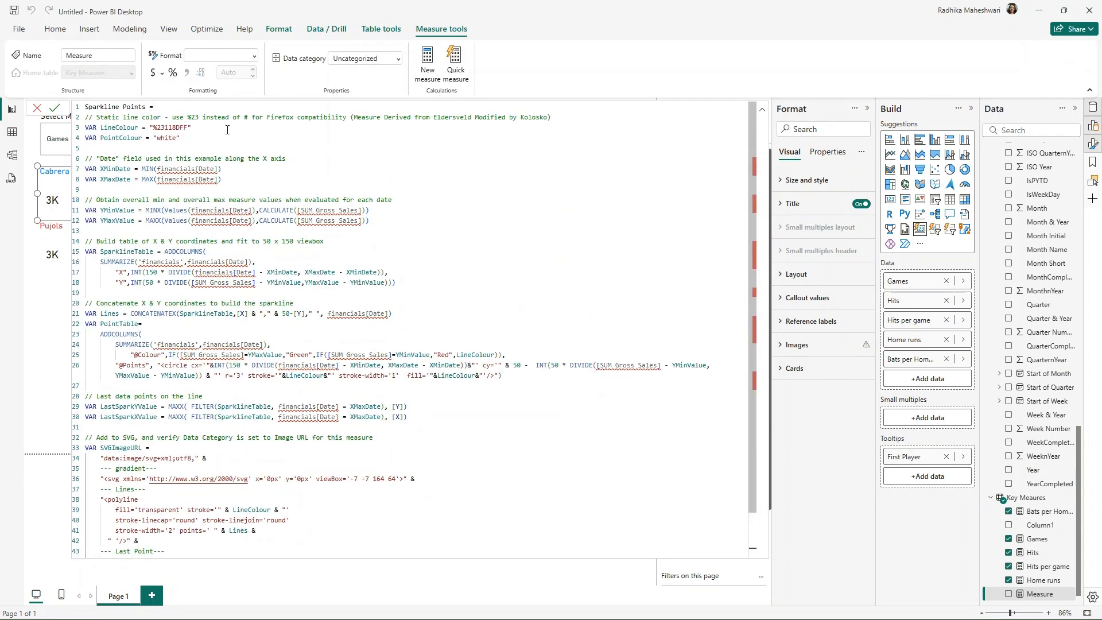
pyautogui.click(148, 107)
pyautogui.write('Games C')
pyautogui.moveTo(194, 119); pyautogui.dragTo(143, 129)
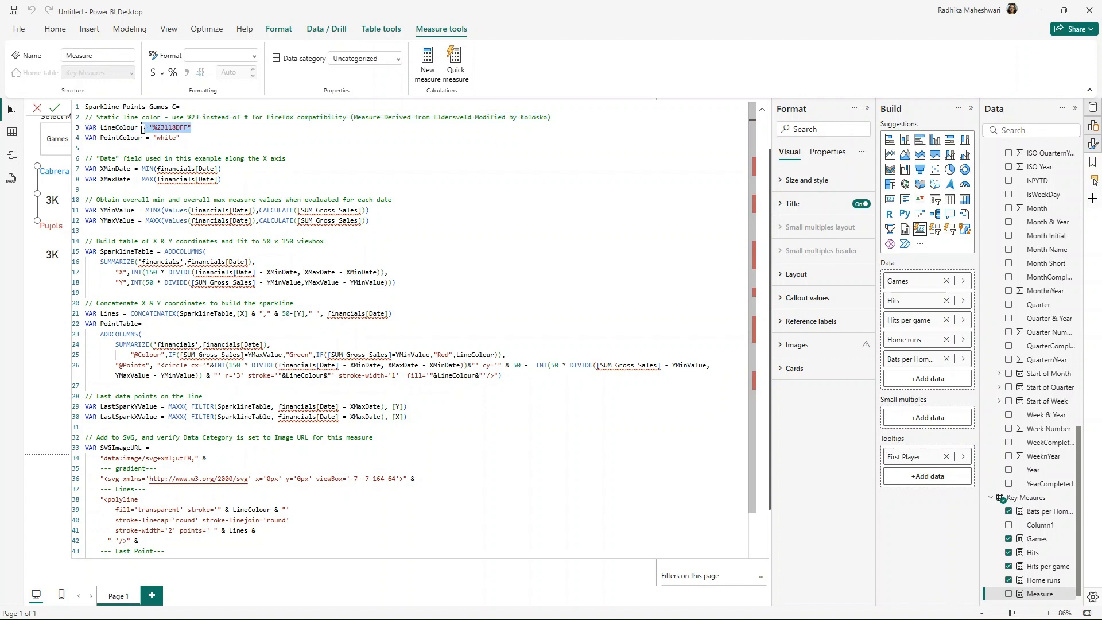
pyautogui.click(191, 145)
# Replace financials[Date] with 'Date'[Year] in the XMinDate, YMinValue and YMaxValue variables
pyautogui.moveTo(219, 171); pyautogui.dragTo(160, 170)
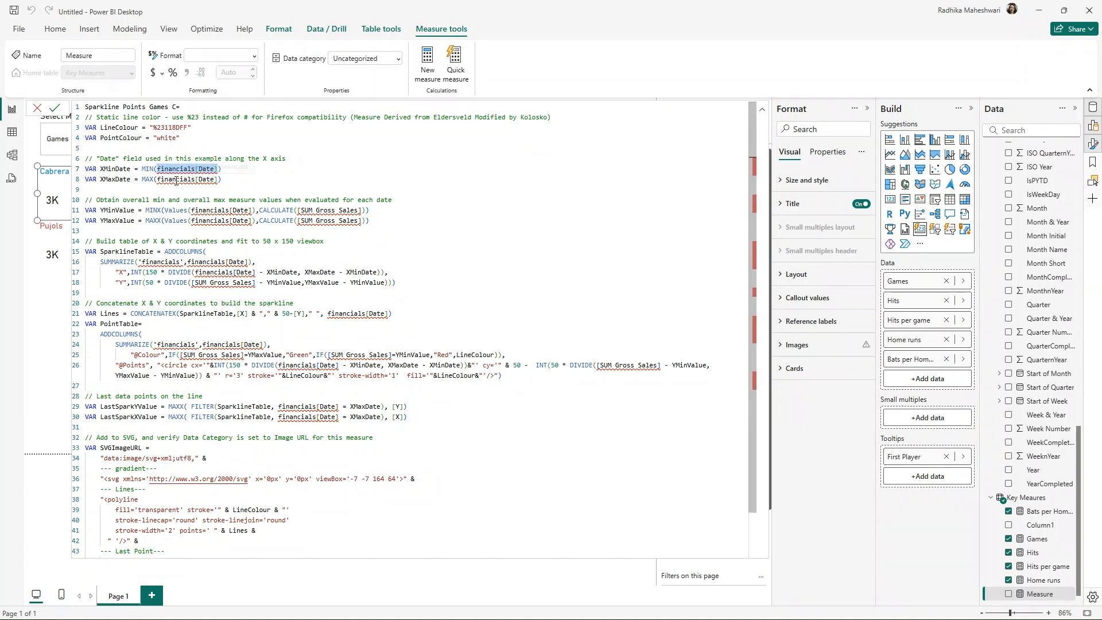
pyautogui.write('year')
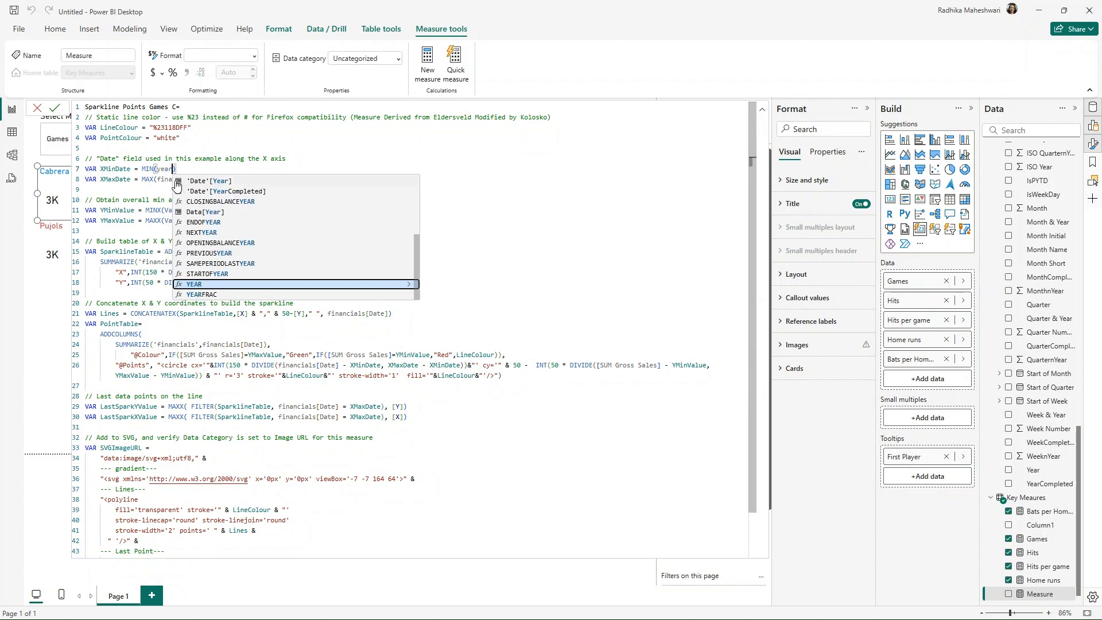
pyautogui.click(215, 181)
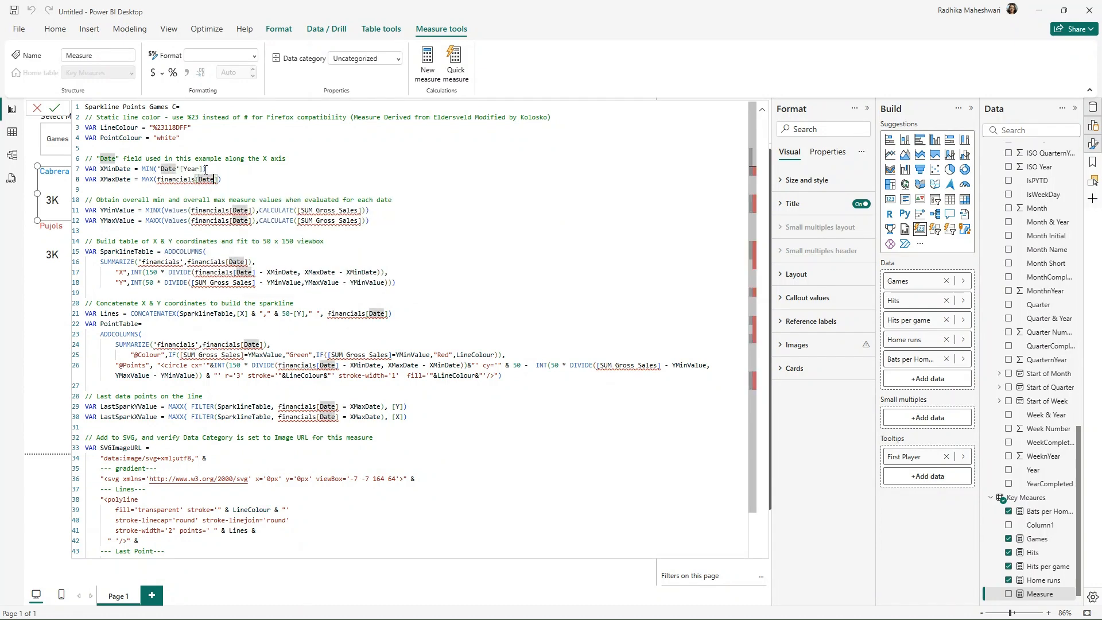
pyautogui.click(205, 170)
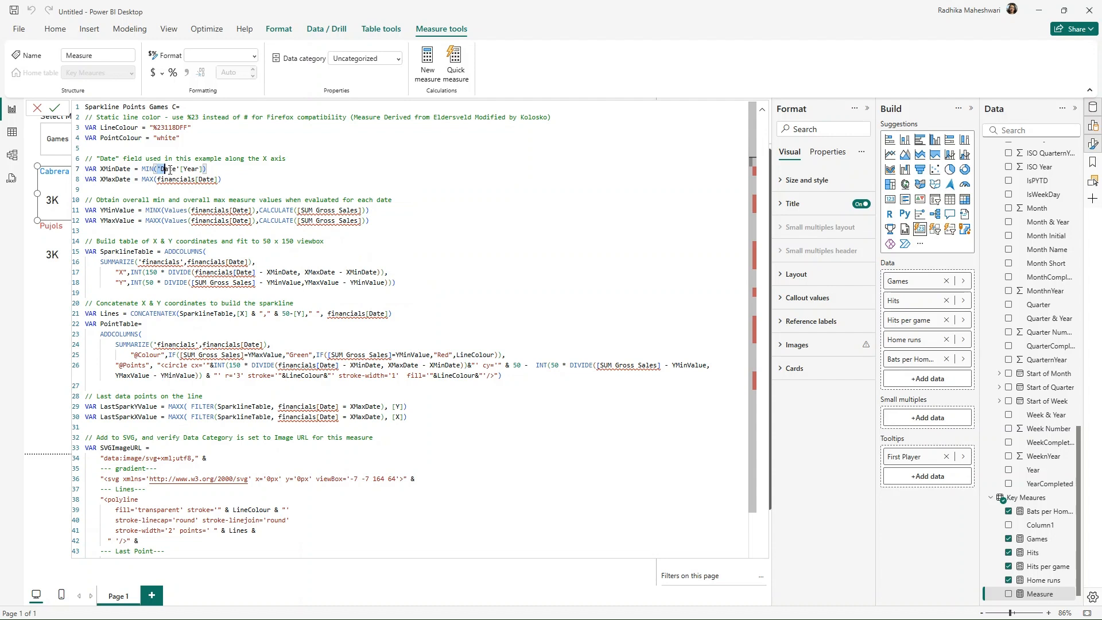
pyautogui.moveTo(169, 170); pyautogui.dragTo(202, 170)
pyautogui.moveTo(253, 211); pyautogui.dragTo(197, 222)
pyautogui.write("'Date'[Year]")
pyautogui.write("'Date'[Year]")
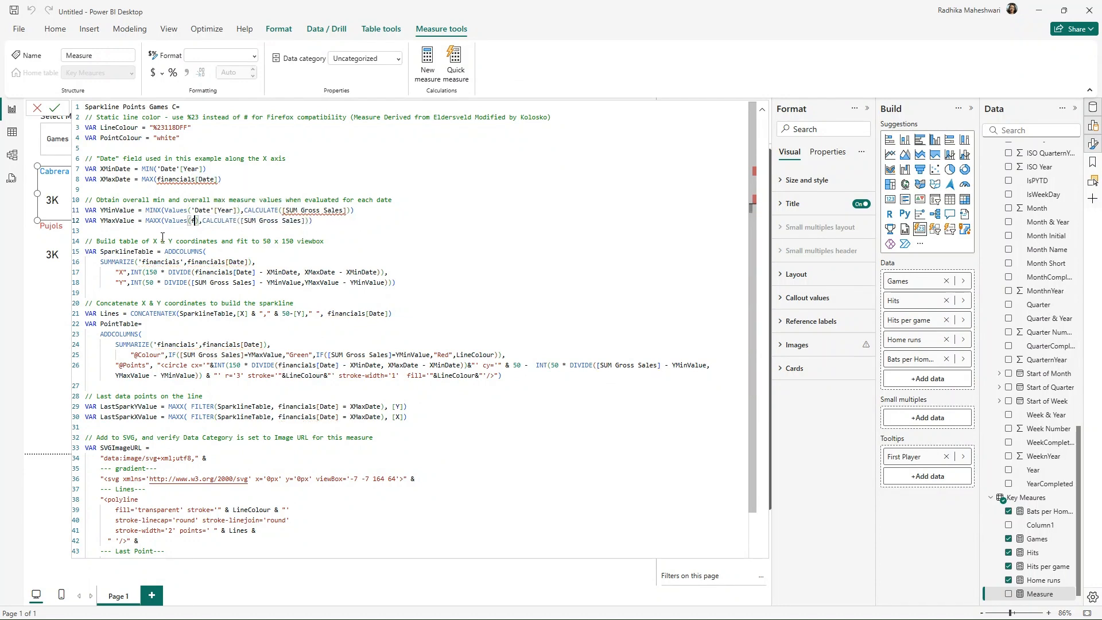
# Set the grouping column of the SUMMARIZE in PointTable to 'Date'[Year]
pyautogui.click(257, 335)
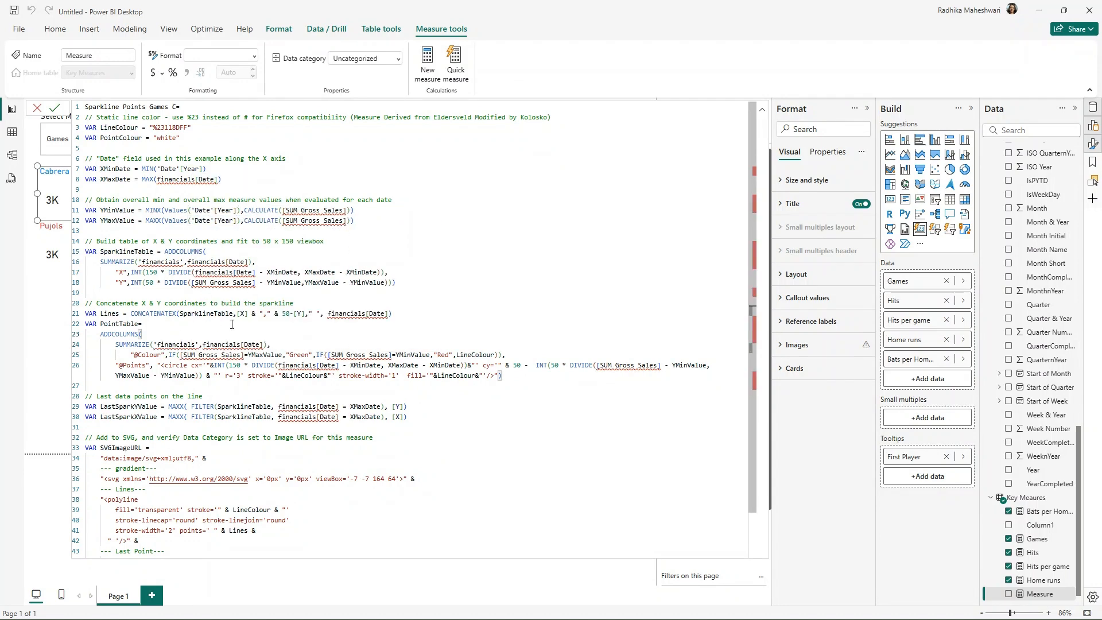
pyautogui.moveTo(264, 345); pyautogui.dragTo(207, 343)
pyautogui.write("'Date'[Year]")
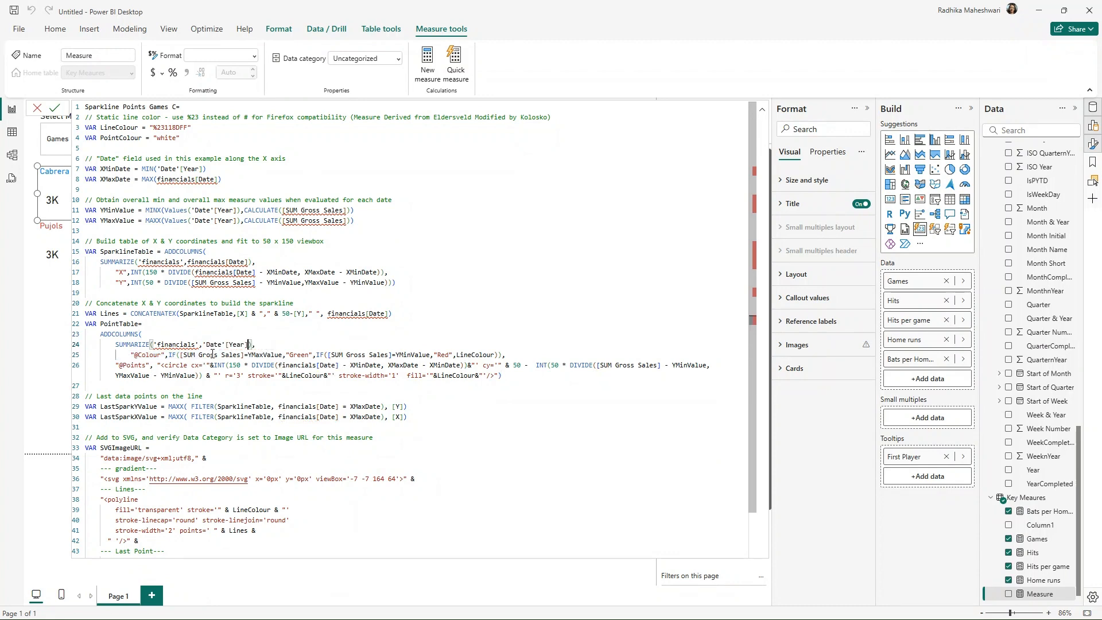
# Replace financials[Date] with 'Date'[Year] in the filters of LastSparkYValue and LastSparkXValue
pyautogui.click(349, 388)
pyautogui.moveTo(339, 407); pyautogui.dragTo(284, 418)
pyautogui.write("'Date'[Year]")
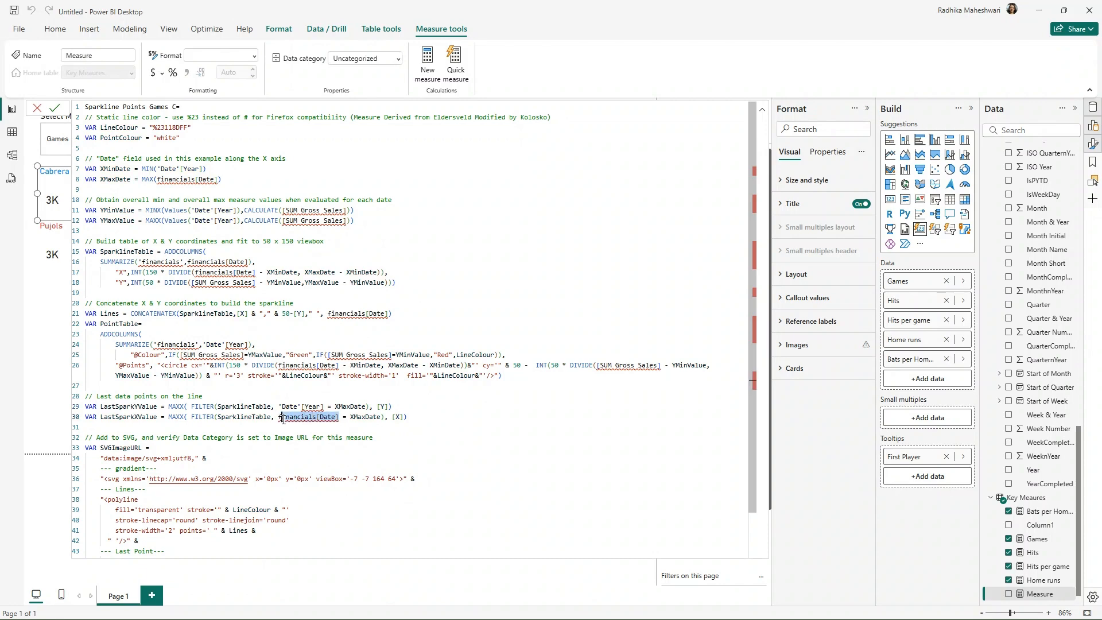
pyautogui.write("'Date'[Year]")
pyautogui.scroll(-2, 359, 382)
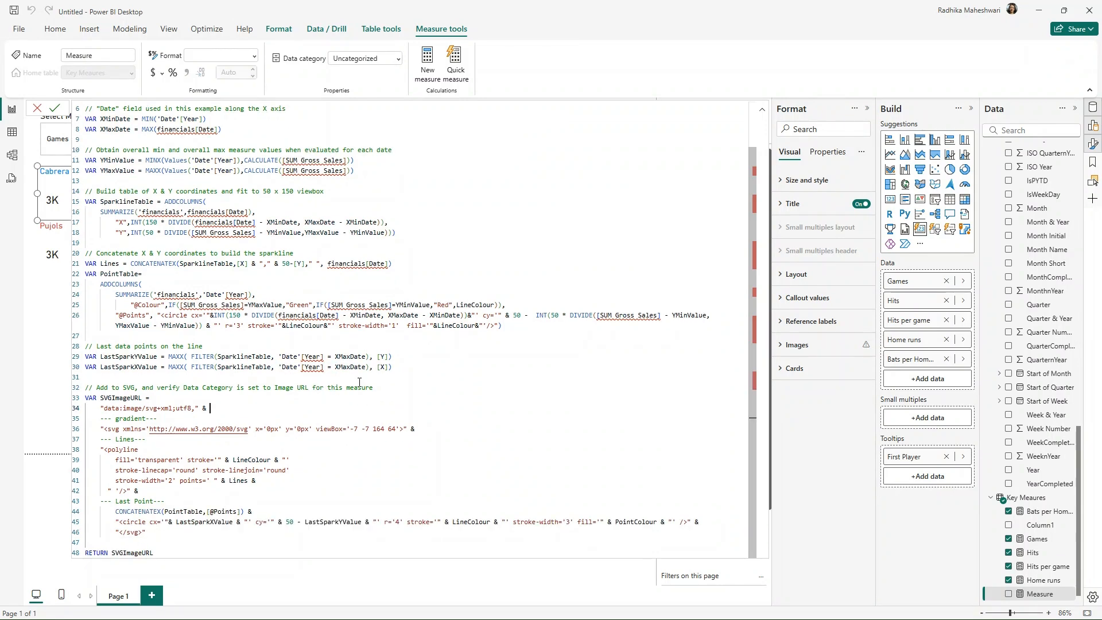
pyautogui.click(321, 366)
pyautogui.scroll(2, 340, 390)
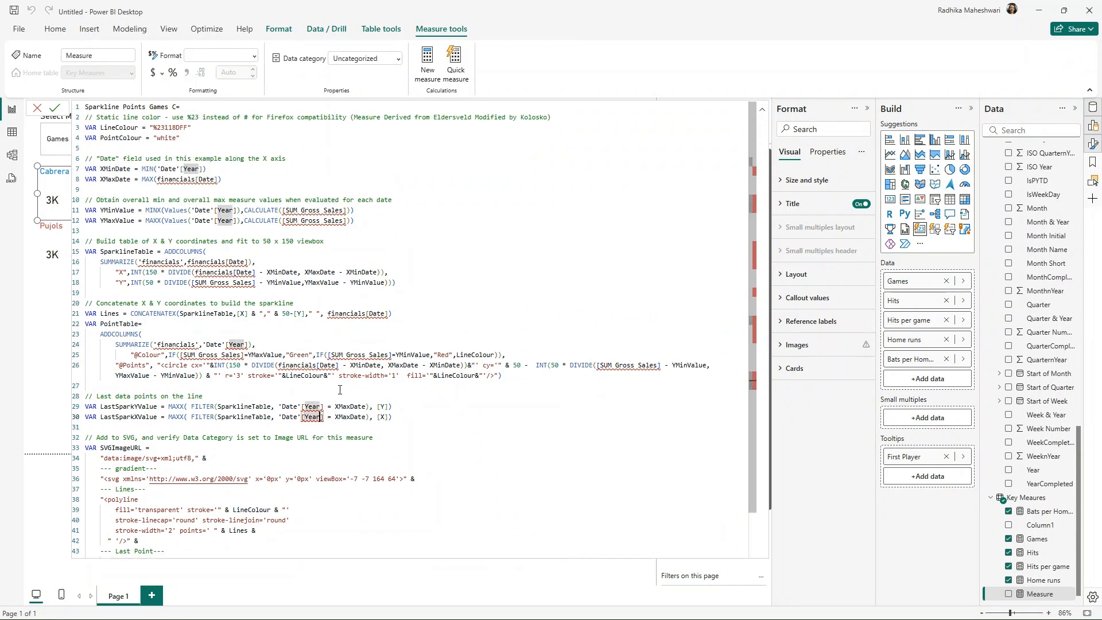
pyautogui.click(340, 427)
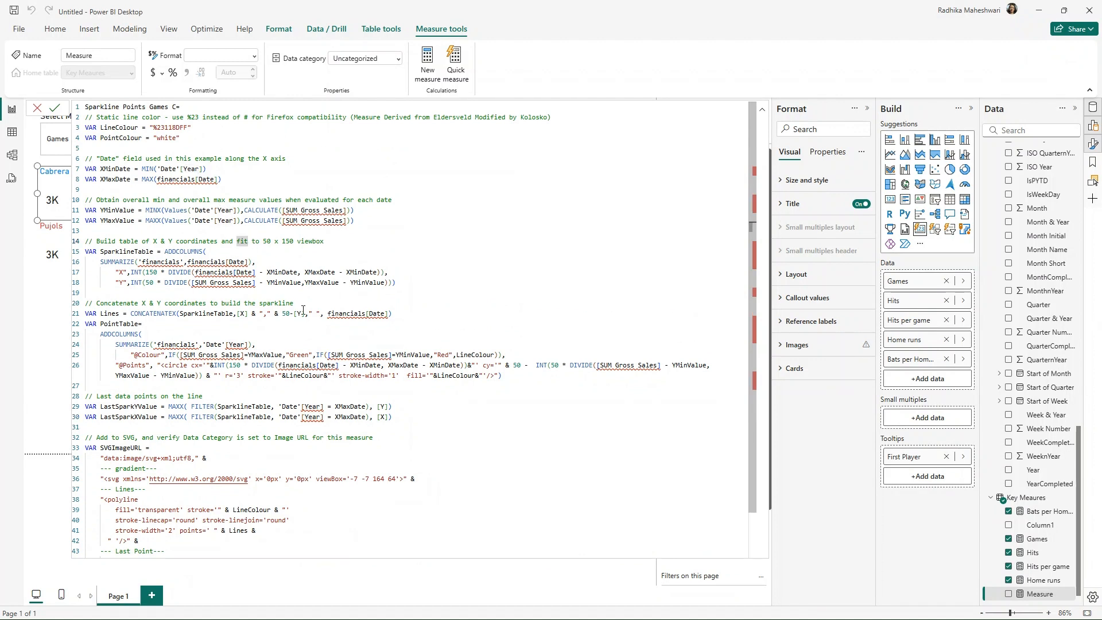
# Change the table summarized in PointTable from 'financials' to 'Date'
pyautogui.click(240, 179)
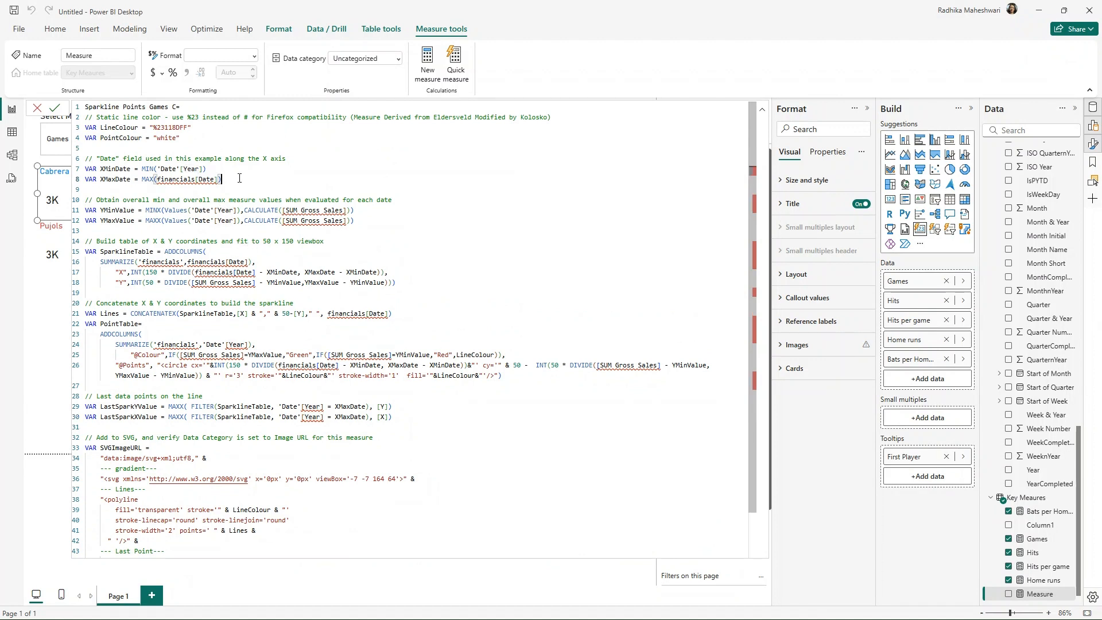
pyautogui.click(210, 200)
pyautogui.click(147, 168)
pyautogui.doubleClick(175, 345)
pyautogui.write('Date')
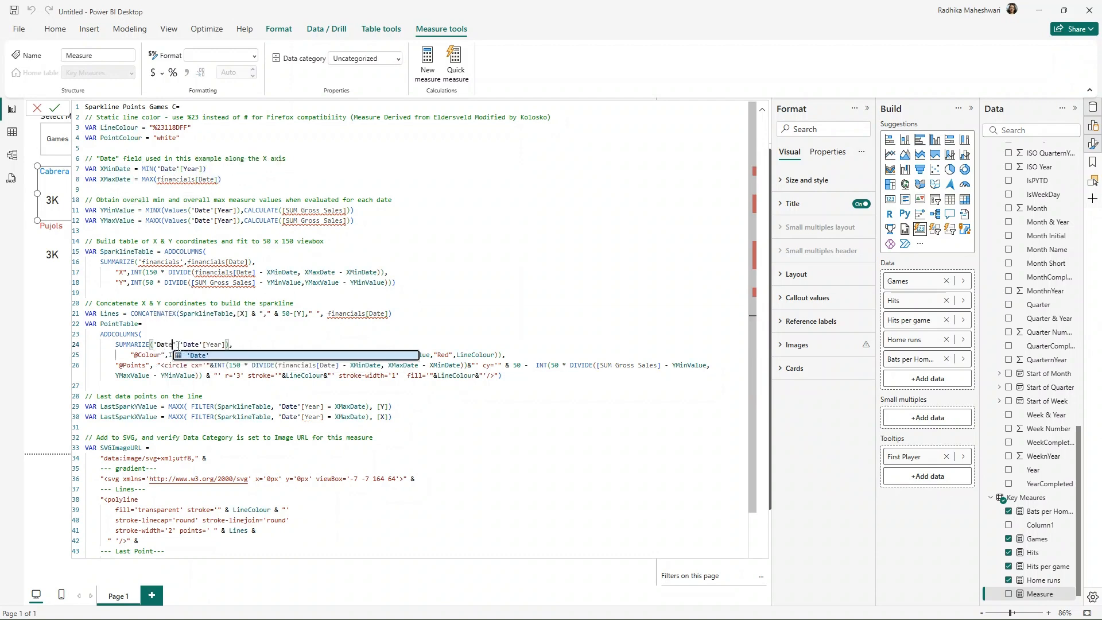
pyautogui.moveTo(343, 417); pyautogui.dragTo(339, 427)
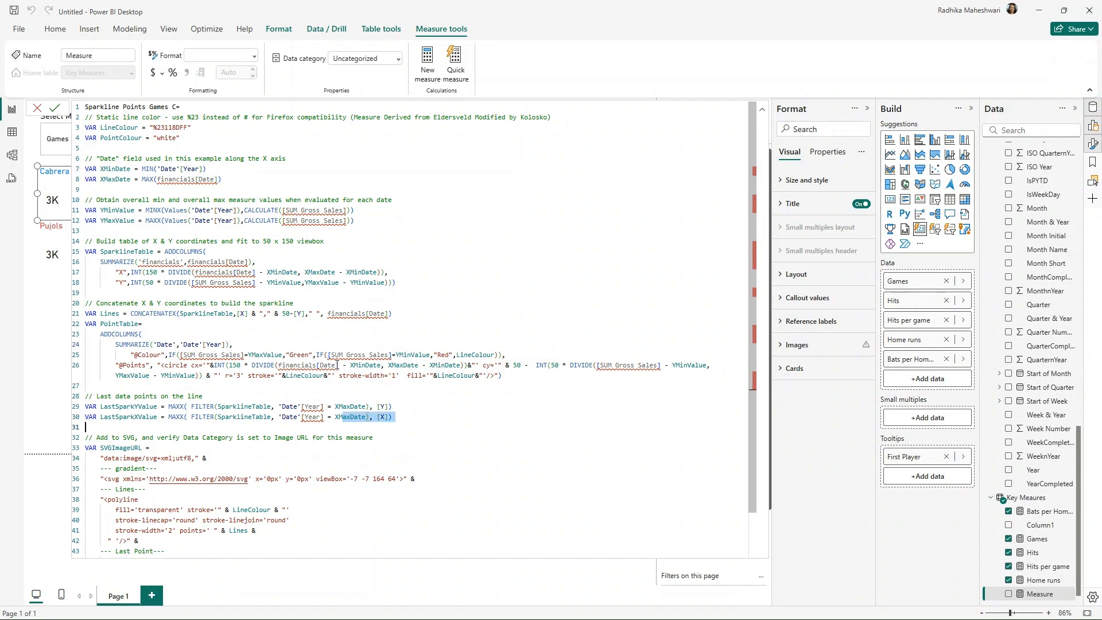
pyautogui.click(339, 365)
pyautogui.moveTo(294, 366)
pyautogui.mouseDown()
pyautogui.moveTo(328, 366)
pyautogui.moveTo(278, 366)
pyautogui.mouseUp()
pyautogui.write("'Date'[Year]")
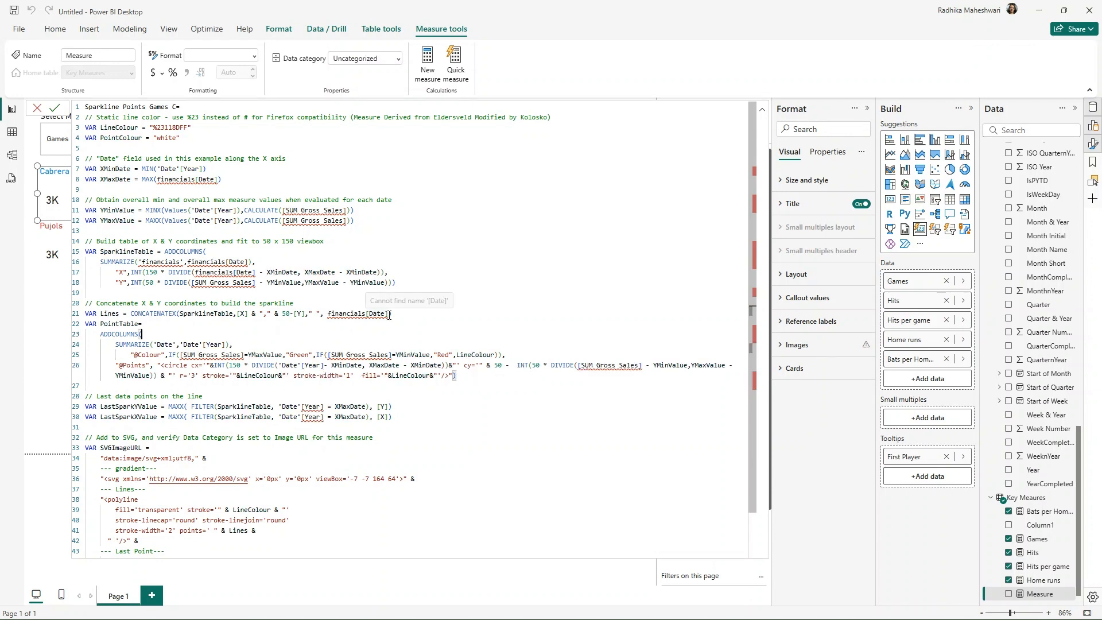
pyautogui.moveTo(388, 315); pyautogui.dragTo(328, 315)
pyautogui.write("'Date'[Year]")
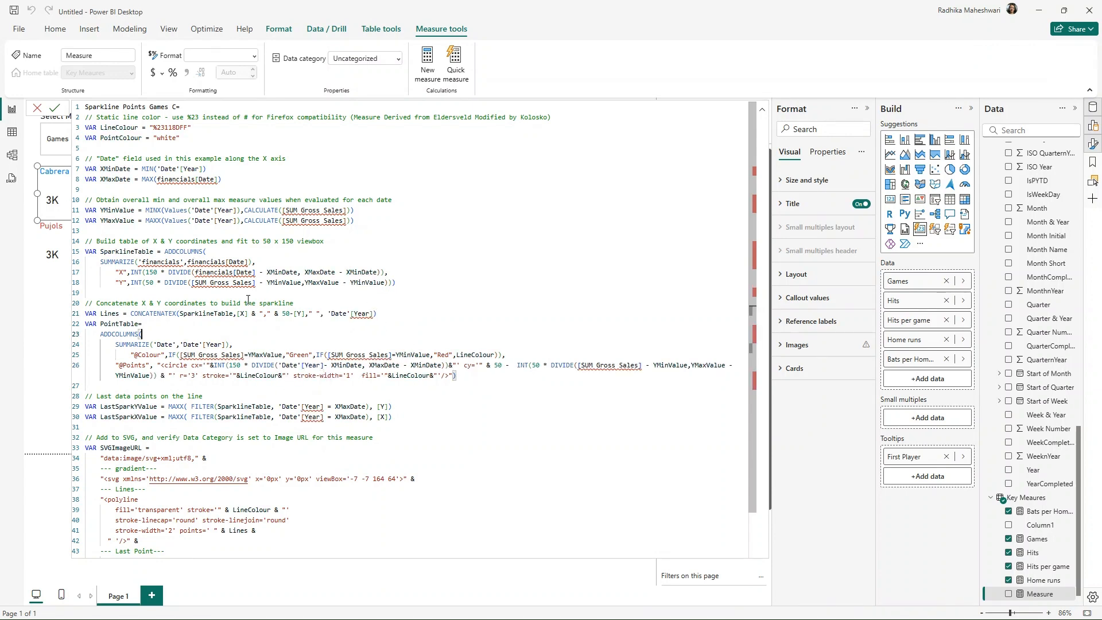
# In SparklineTable, use 'Date'[Year] for the X coordinate and summarize the 'Date' table by 'Date'[Year]
pyautogui.moveTo(256, 272); pyautogui.dragTo(195, 272)
pyautogui.write("'Date'[Year]")
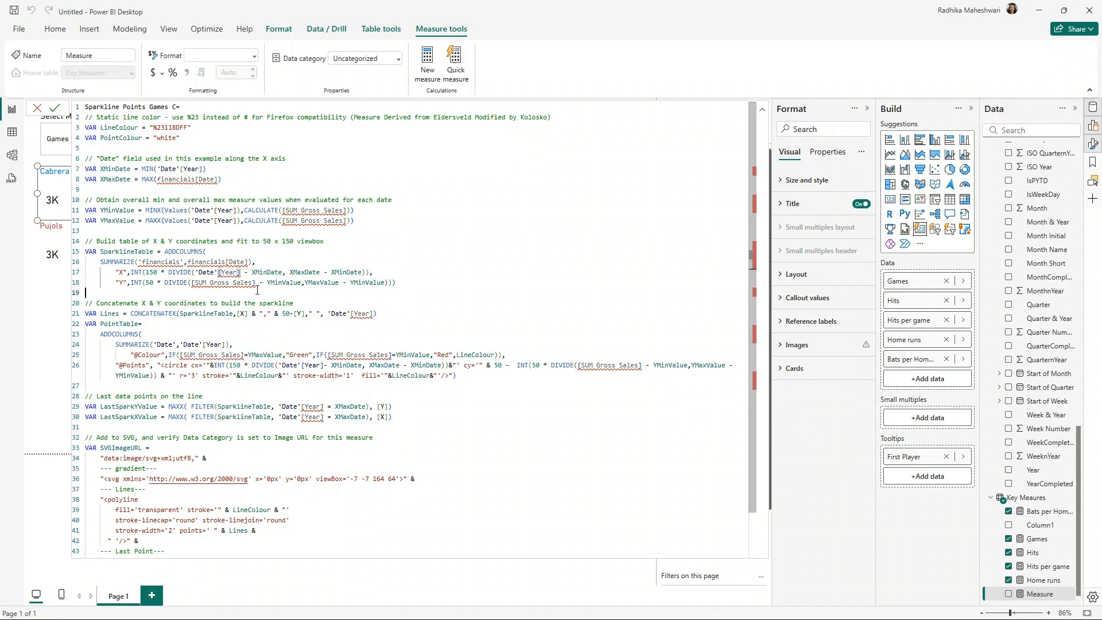
pyautogui.doubleClick(173, 261)
pyautogui.write('Date')
pyautogui.press('Tab')
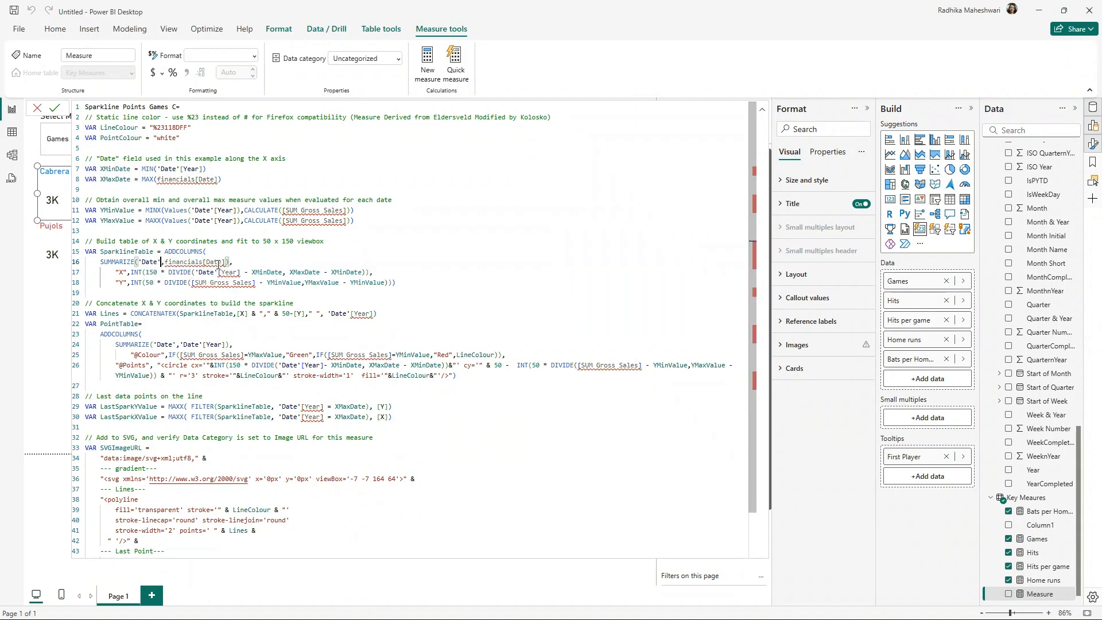
pyautogui.moveTo(224, 262); pyautogui.dragTo(167, 264)
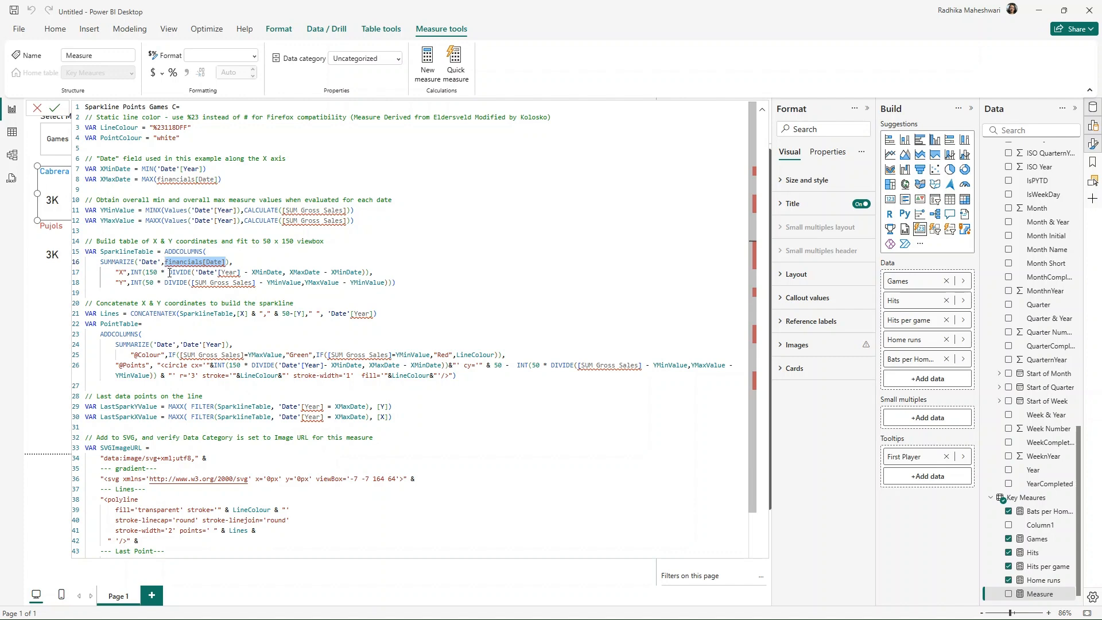
pyautogui.write("'Date'[Year]")
pyautogui.scroll(-2, 235, 223)
pyautogui.scroll(2, 236, 222)
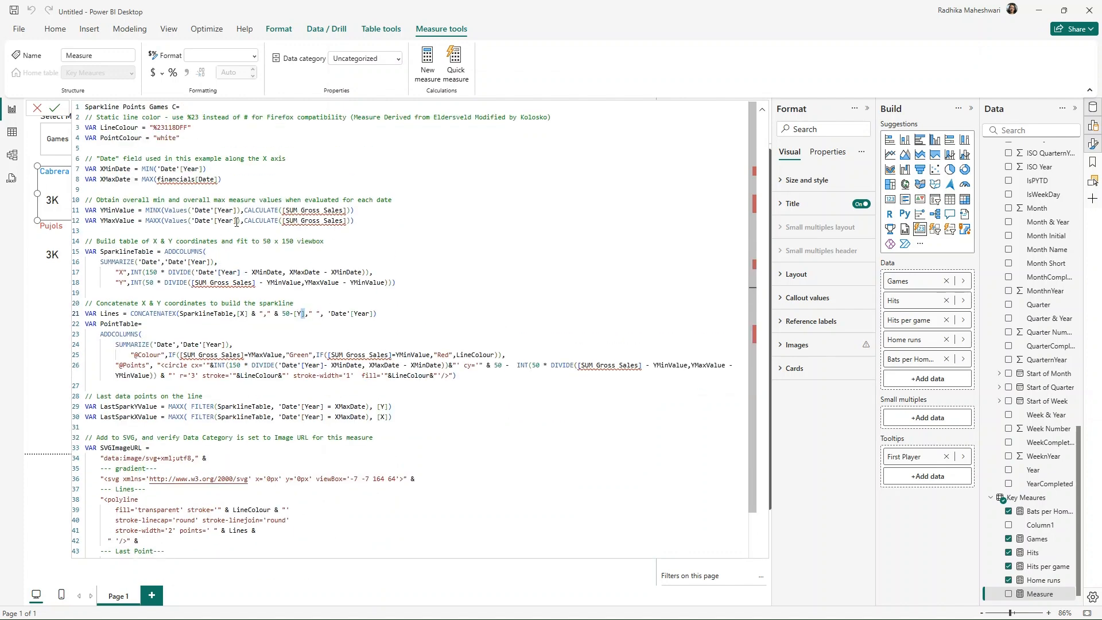
# Replace financials[Date] with 'Date'[Year] in the XMaxDate variable
pyautogui.moveTo(218, 180); pyautogui.dragTo(158, 180)
pyautogui.write("'Date'[Year]")
pyautogui.scroll(-2, 474, 348)
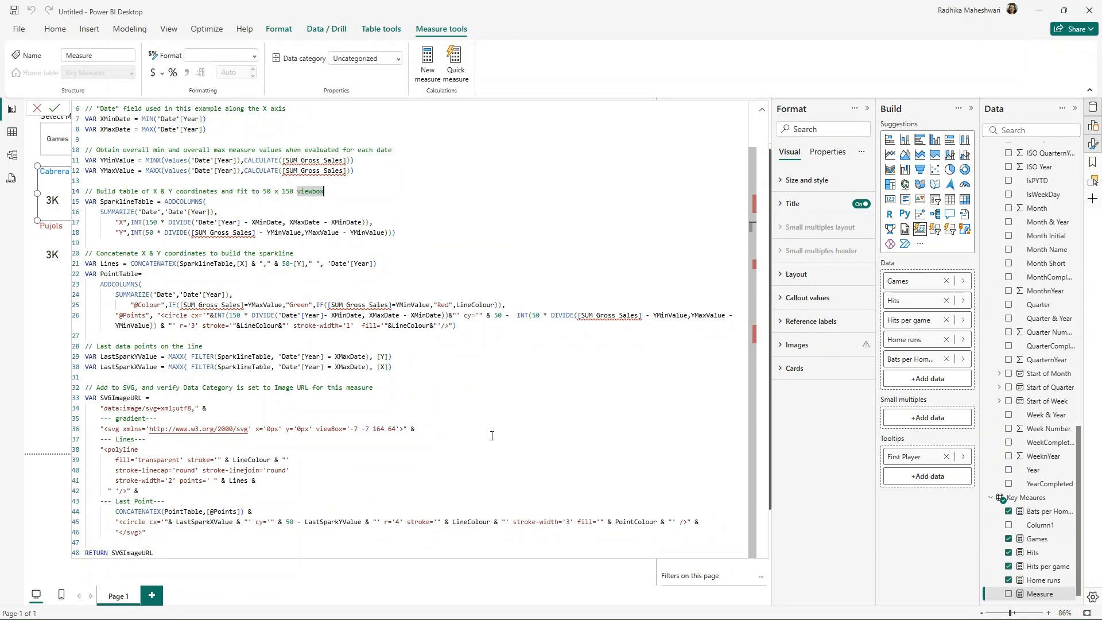
pyautogui.scroll(1, 491, 436)
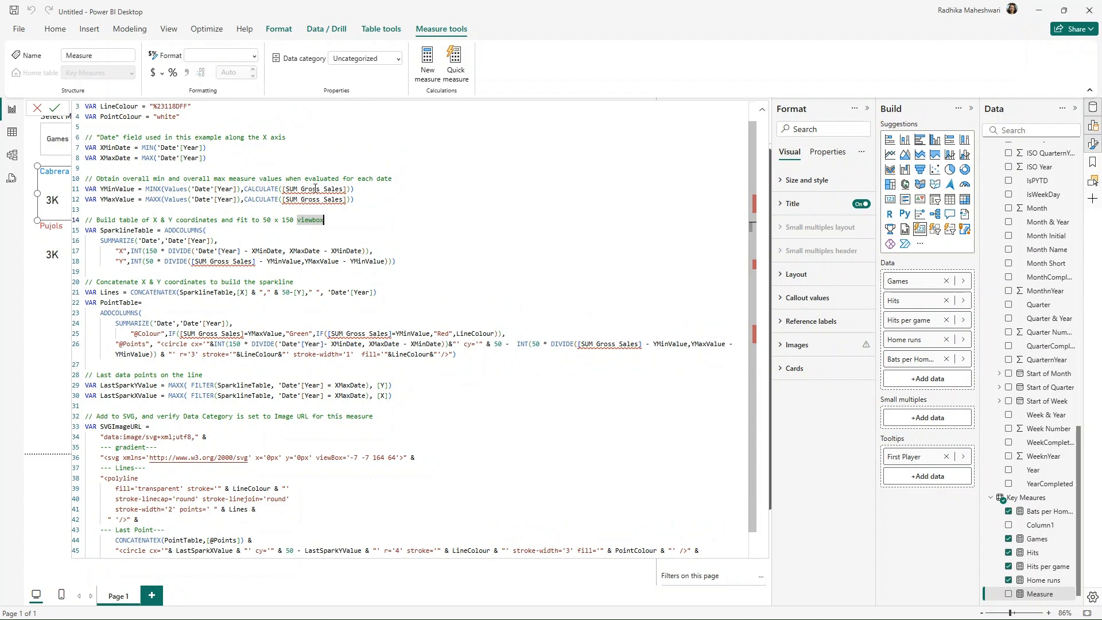
# Replace the SUM Gross Sales measure with [Games] in the YMinValue variable's CALCULATE
pyautogui.moveTo(343, 189); pyautogui.dragTo(290, 188)
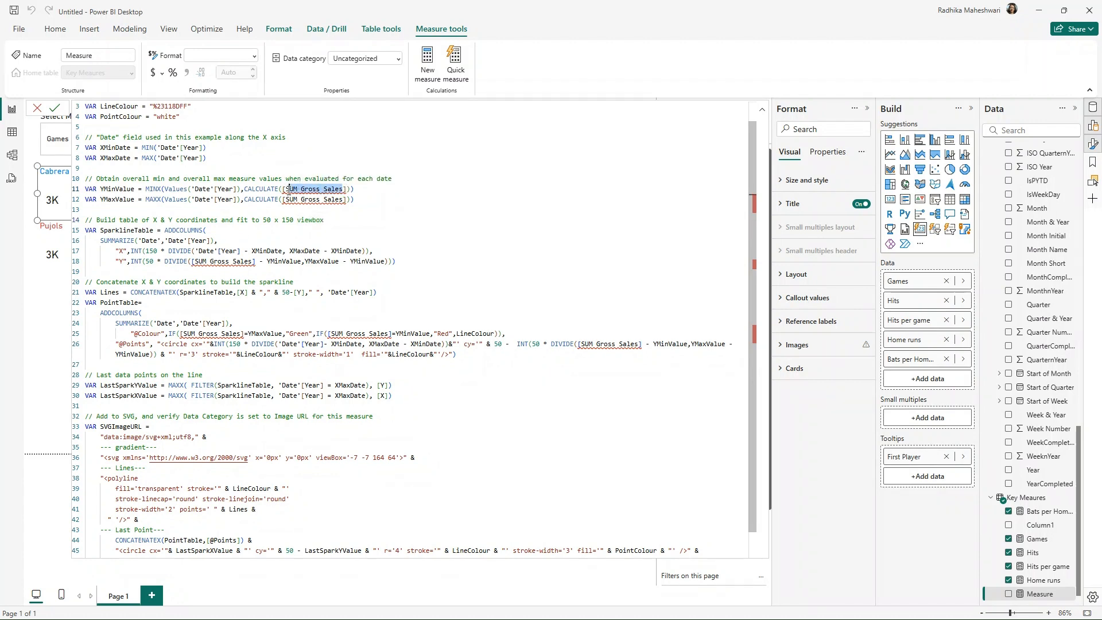
pyautogui.write('Ga')
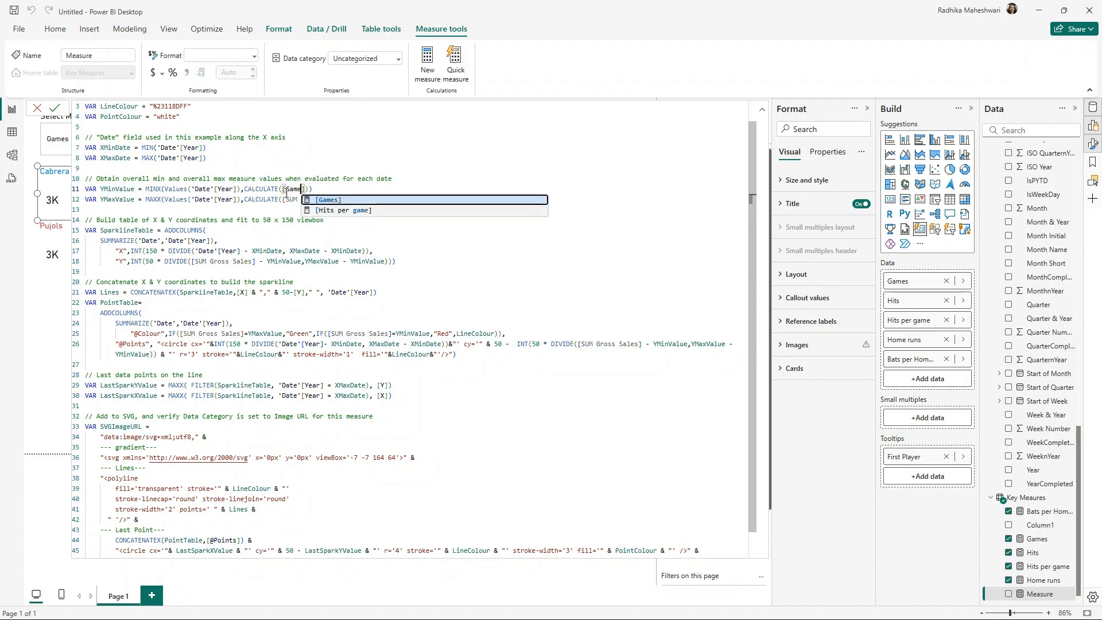
pyautogui.press('Tab')
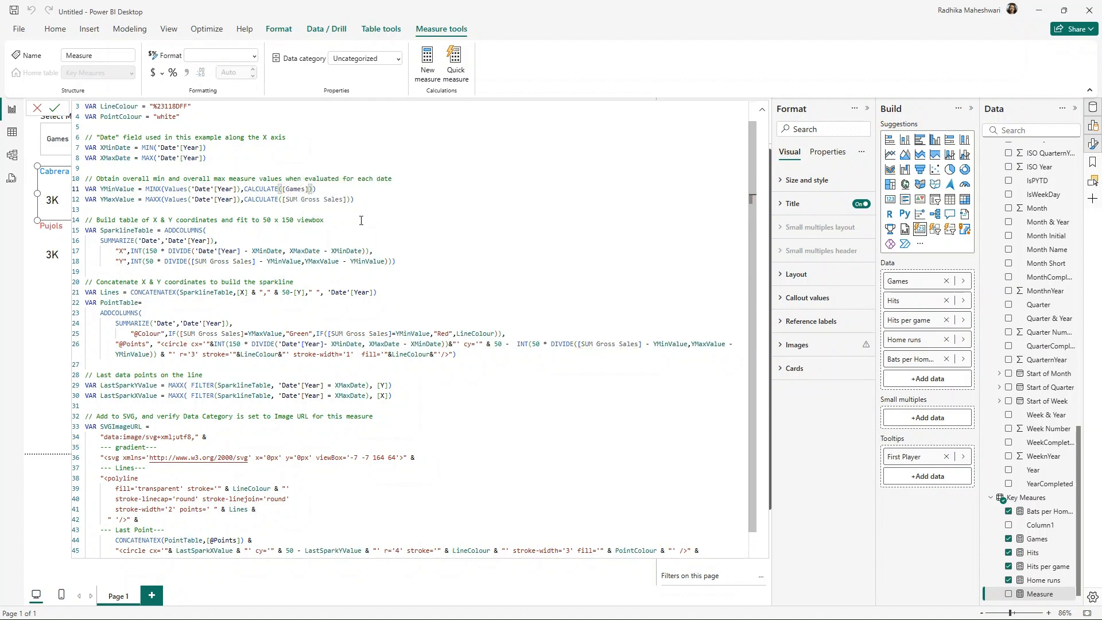
pyautogui.press('Right')
pyautogui.press('Right')
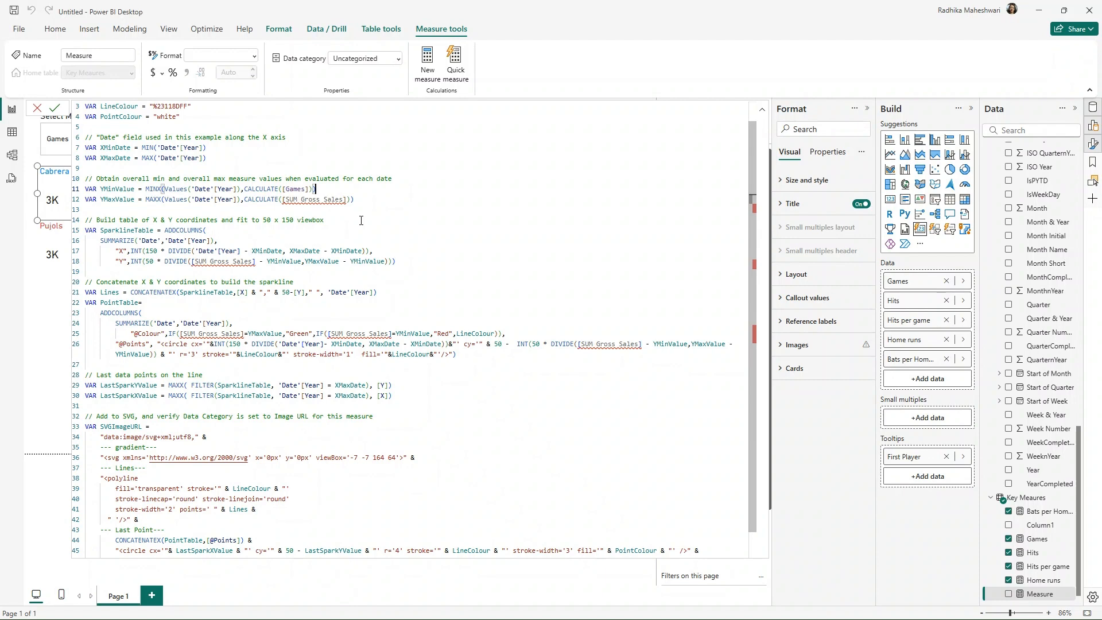
pyautogui.press('BackSpace')
# Reuse the Games measure in YMaxValue's CALCULATE and restore the closing parenthesis at the end of YMinValue
pyautogui.doubleClick(295, 189)
pyautogui.hotkey('ctrl', 'c')
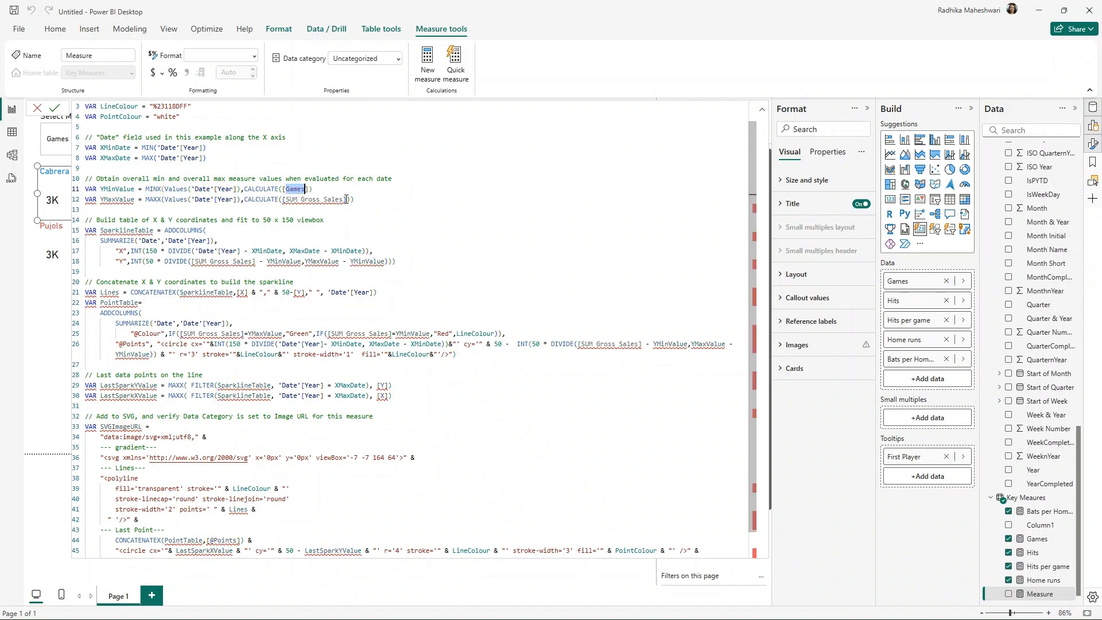
pyautogui.moveTo(343, 200); pyautogui.dragTo(283, 201)
pyautogui.hotkey('ctrl', 'v')
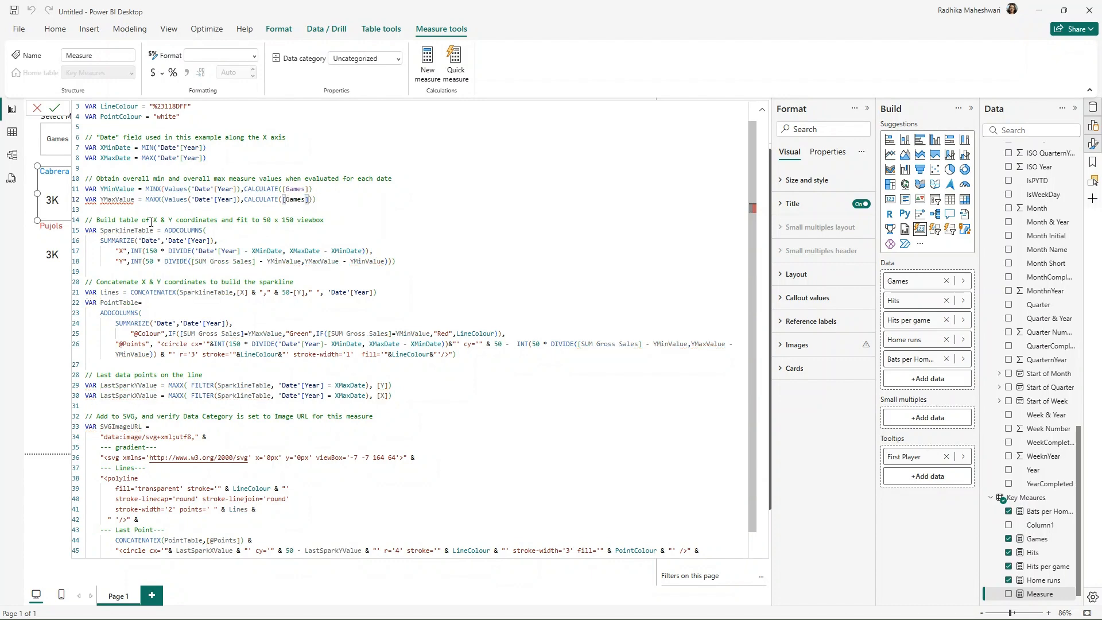
pyautogui.click(318, 268)
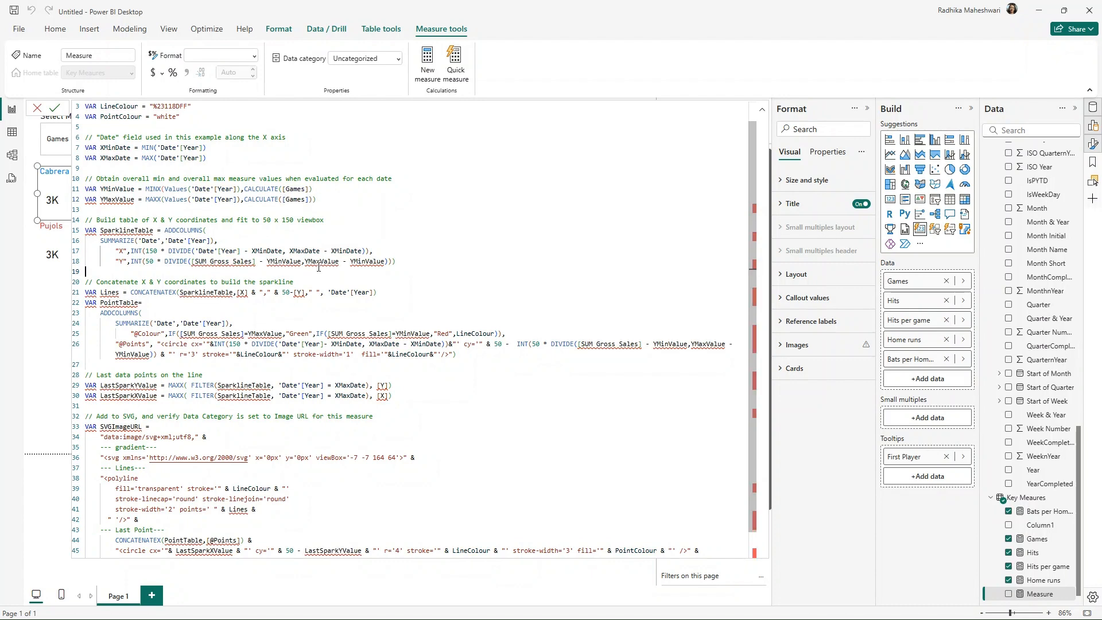
pyautogui.click(323, 188)
pyautogui.write(')')
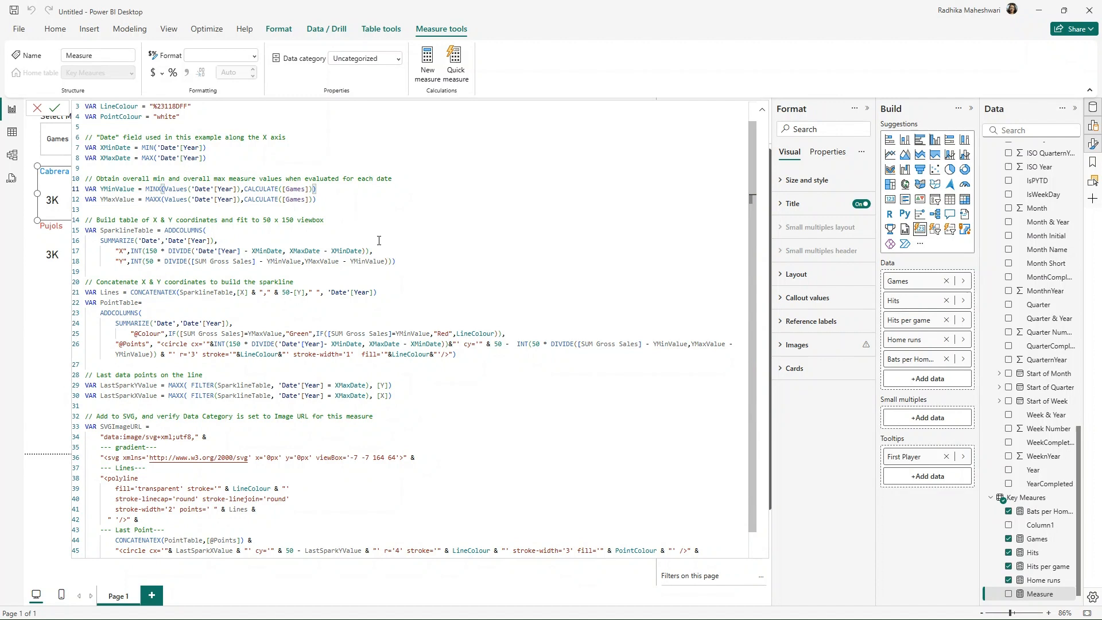
# Replace SUM Gross Sales with Games in the Y coordinate expression of SparklineTable
pyautogui.moveTo(344, 242); pyautogui.dragTo(356, 260)
pyautogui.click(313, 280)
pyautogui.moveTo(253, 262); pyautogui.dragTo(193, 261)
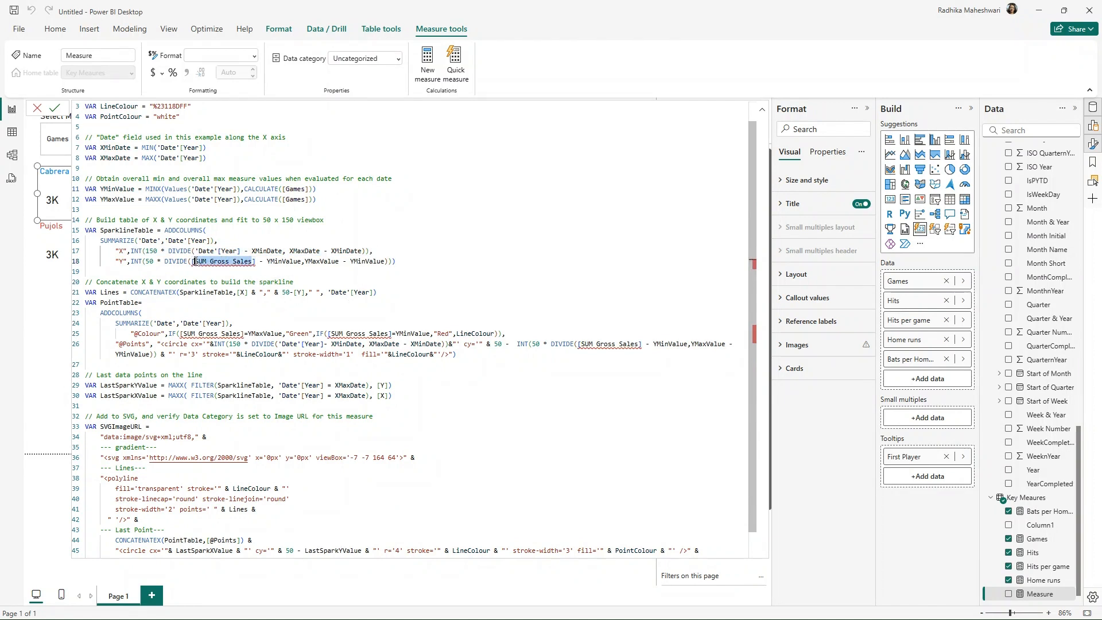
pyautogui.hotkey('ctrl', 'v')
pyautogui.click(142, 313)
pyautogui.moveTo(243, 333)
pyautogui.mouseDown()
pyautogui.moveTo(205, 334)
pyautogui.moveTo(196, 351)
pyautogui.moveTo(233, 334)
pyautogui.moveTo(354, 335)
pyautogui.moveTo(344, 344)
pyautogui.moveTo(298, 335)
pyautogui.mouseUp()
pyautogui.hotkey('ctrl', 'v')
pyautogui.hotkey('ctrl', 'v')
pyautogui.click(431, 371)
pyautogui.hotkey('ctrl', 'z')
pyautogui.press('BackSpace')
pyautogui.press('BackSpace')
pyautogui.hotkey('ctrl', 'v')
pyautogui.click(597, 367)
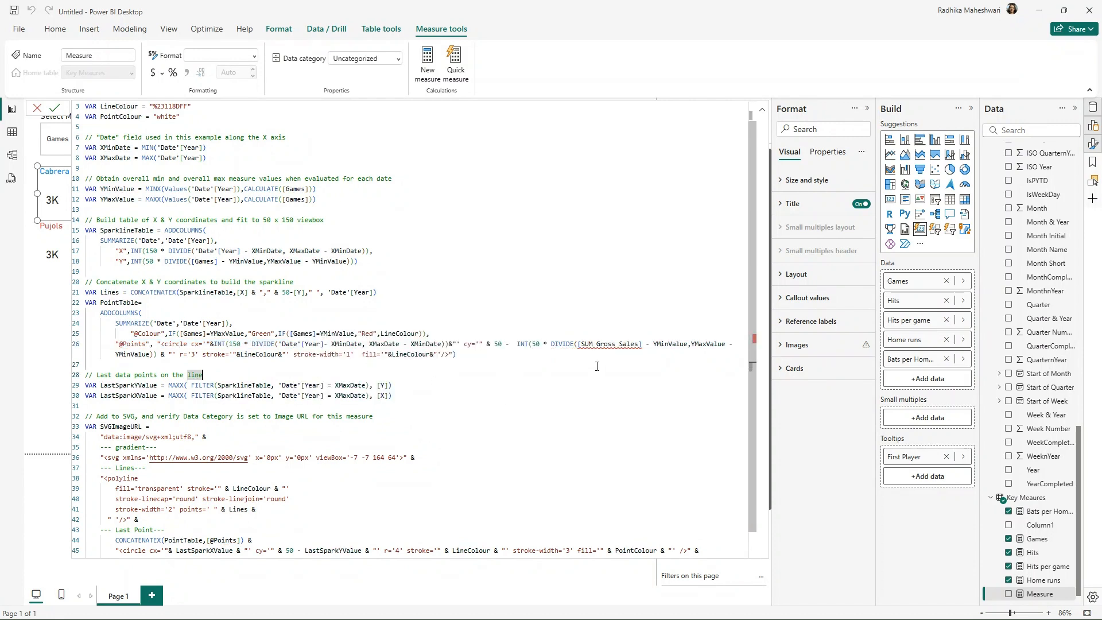
pyautogui.moveTo(641, 344); pyautogui.dragTo(580, 344)
pyautogui.hotkey('ctrl', 'v')
pyautogui.click(394, 395)
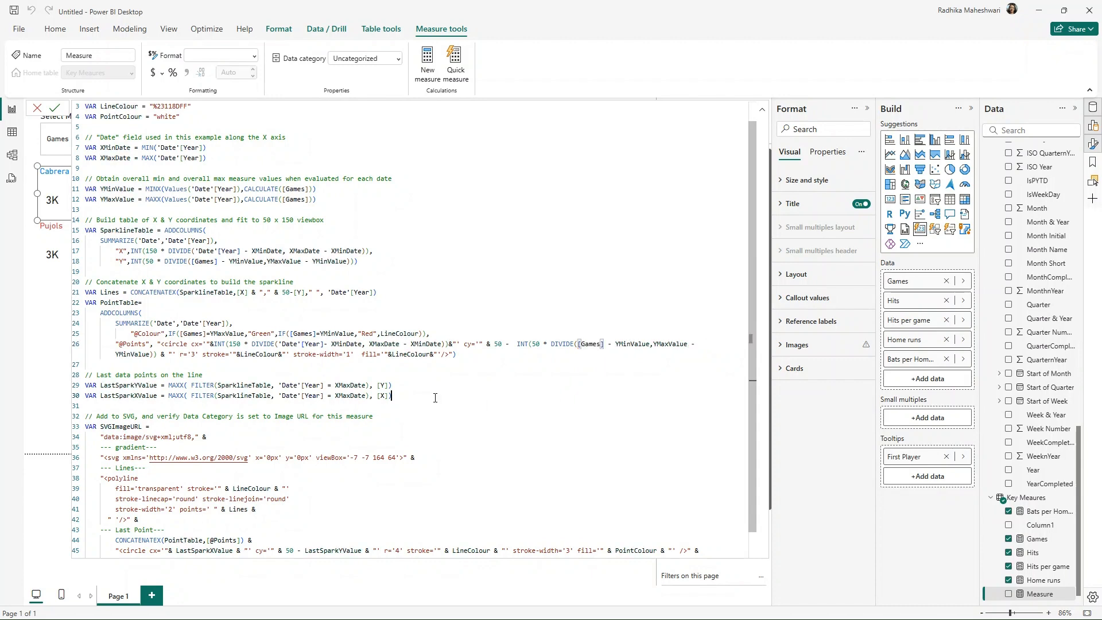
pyautogui.scroll(1, 368, 255)
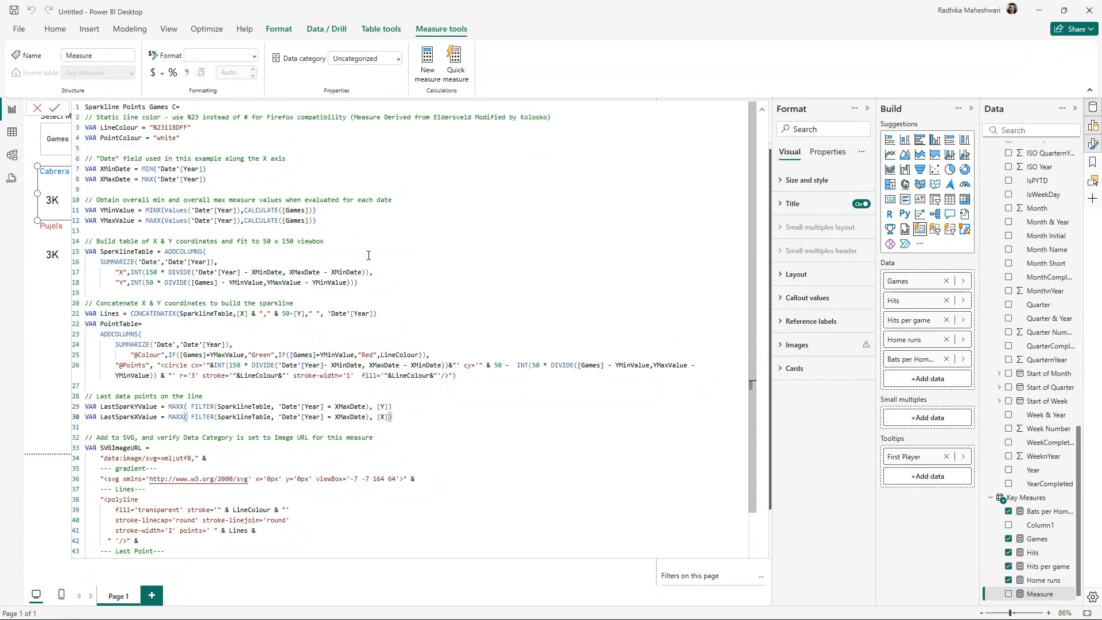
pyautogui.scroll(-2, 376, 278)
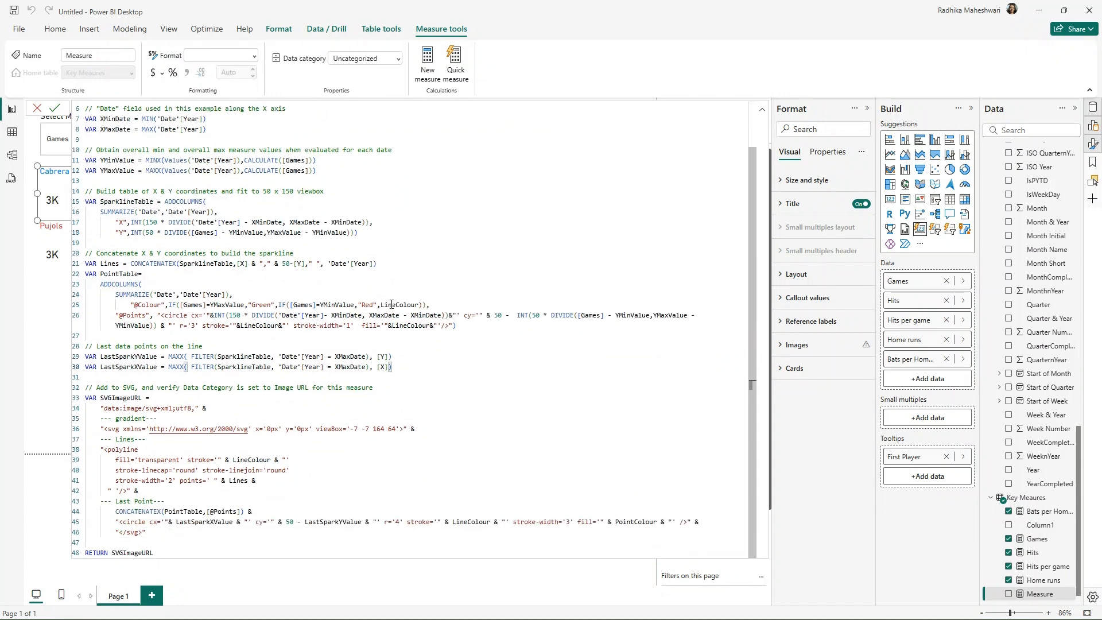
pyautogui.scroll(2, 413, 327)
pyautogui.click(56, 110)
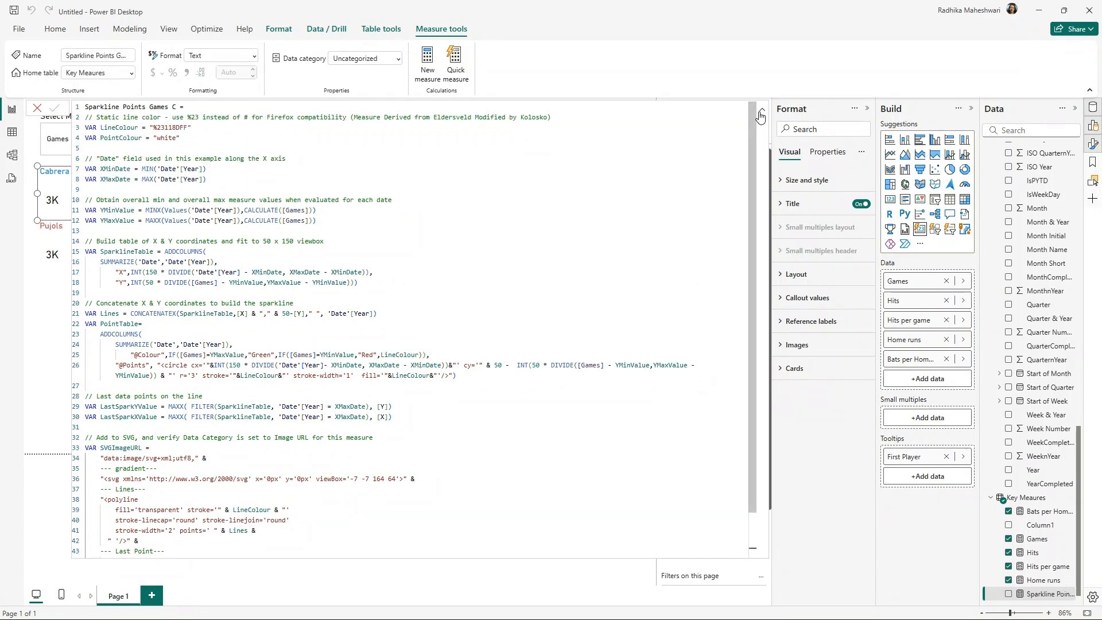
pyautogui.click(763, 109)
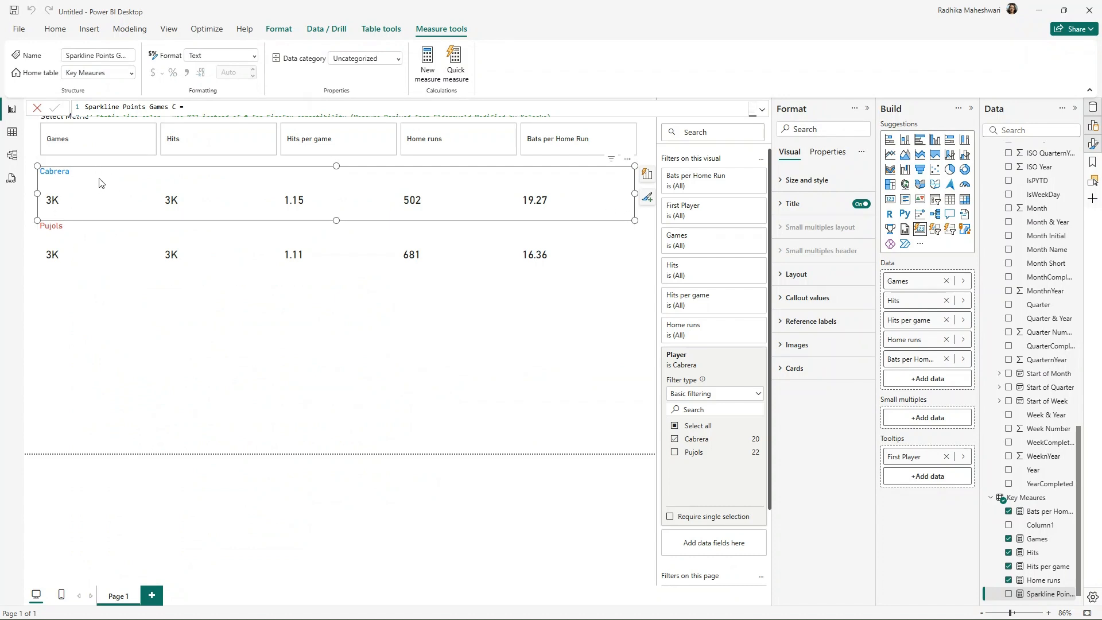
# Enable the image for the Games series in the Cabrera card visual
pyautogui.click(795, 370)
pyautogui.click(814, 371)
pyautogui.click(813, 347)
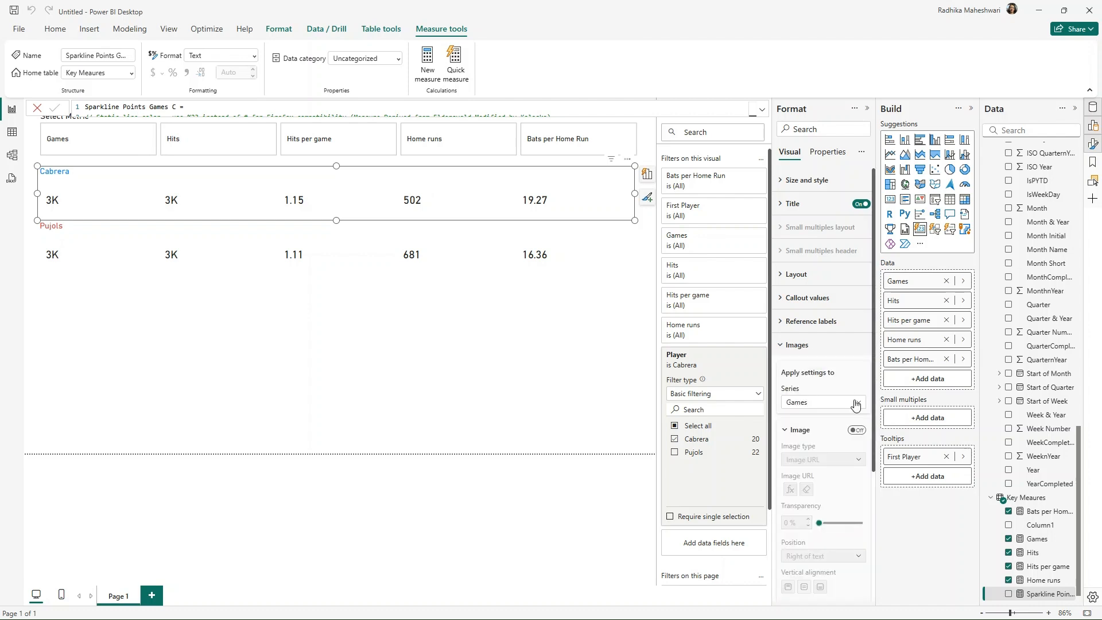
pyautogui.click(856, 430)
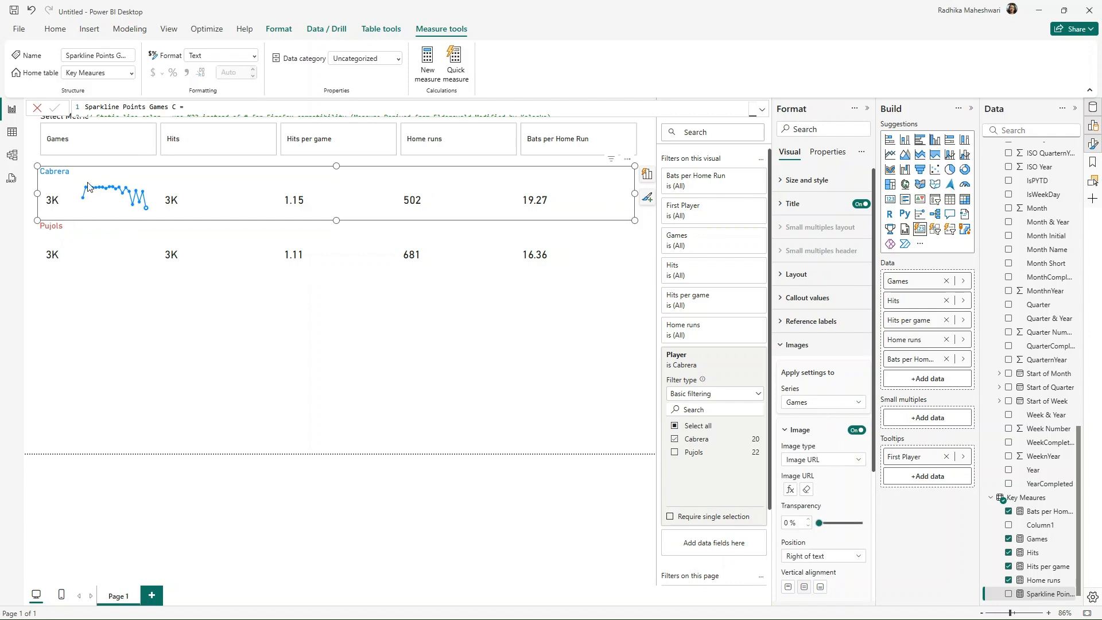
# Base the Games series' image URL on the field value of the Sparkline Points Games C measure
pyautogui.scroll(-1, 832, 491)
pyautogui.click(806, 451)
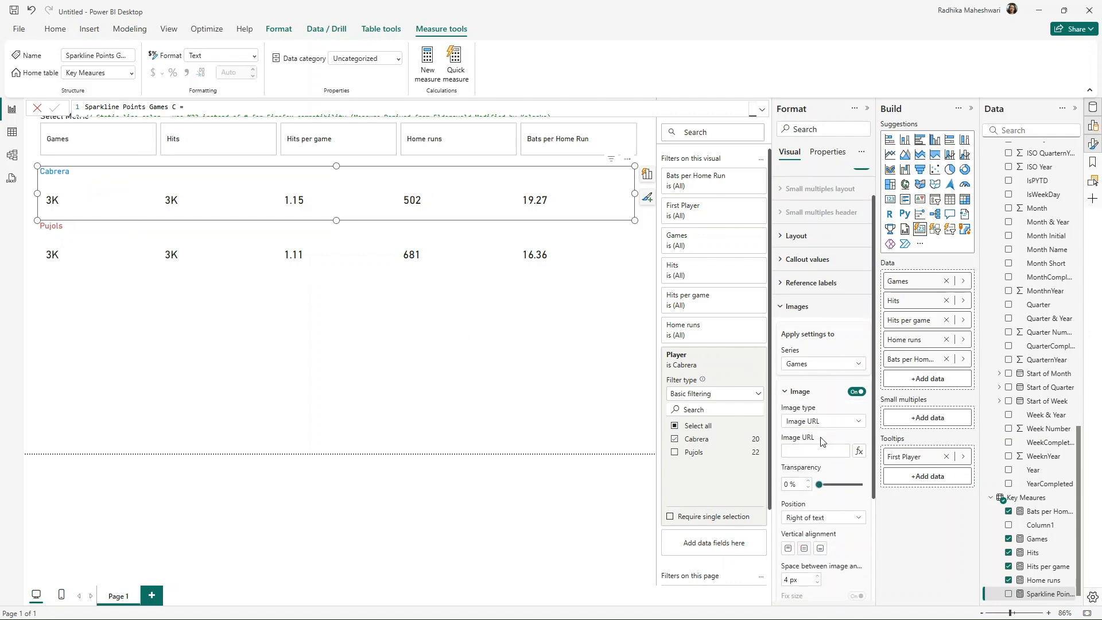
pyautogui.click(859, 451)
pyautogui.click(355, 237)
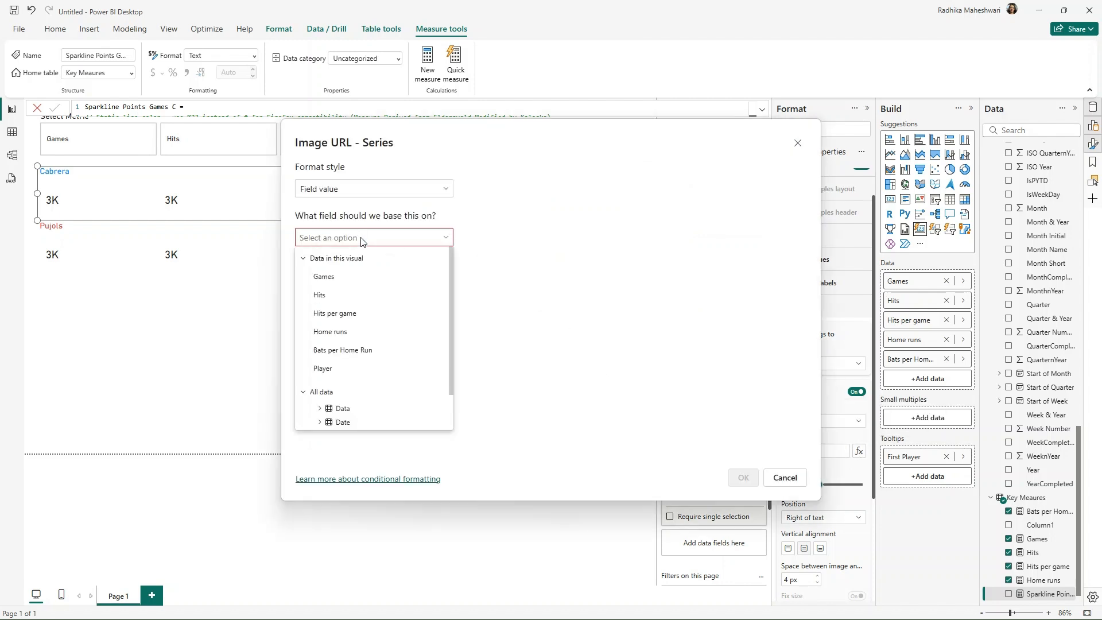
pyautogui.write('spar')
pyautogui.click(401, 424)
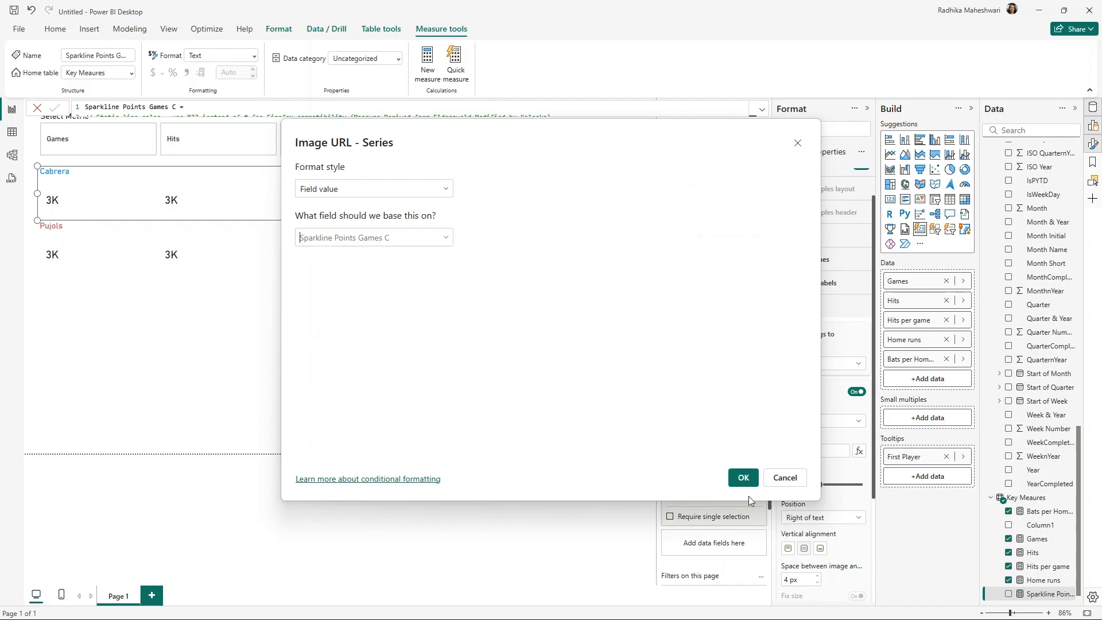
pyautogui.click(742, 478)
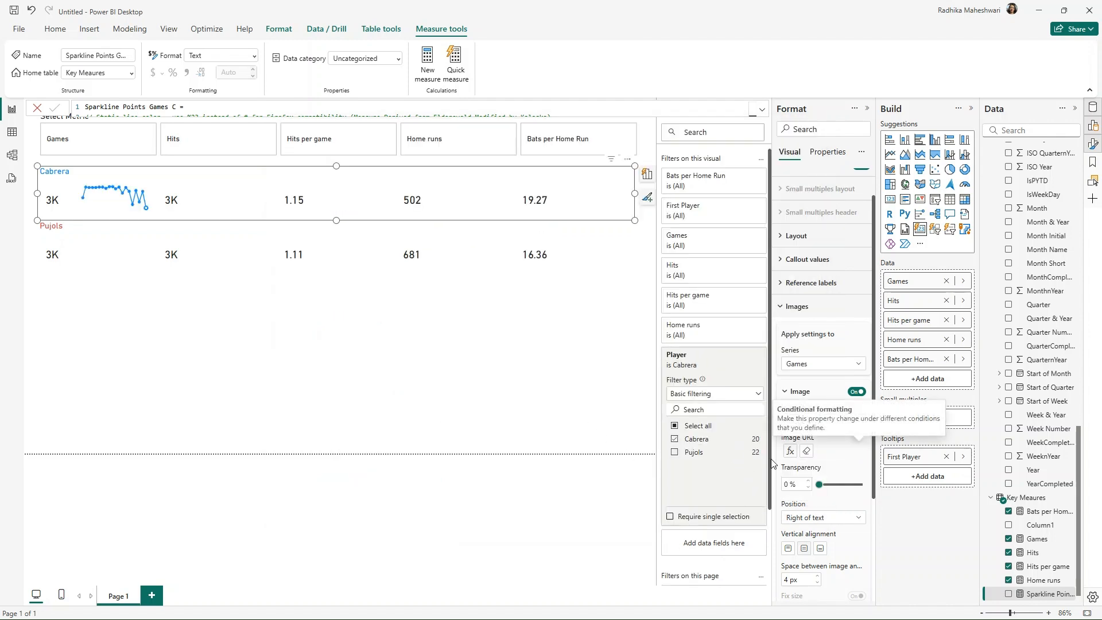
pyautogui.scroll(-2, 821, 505)
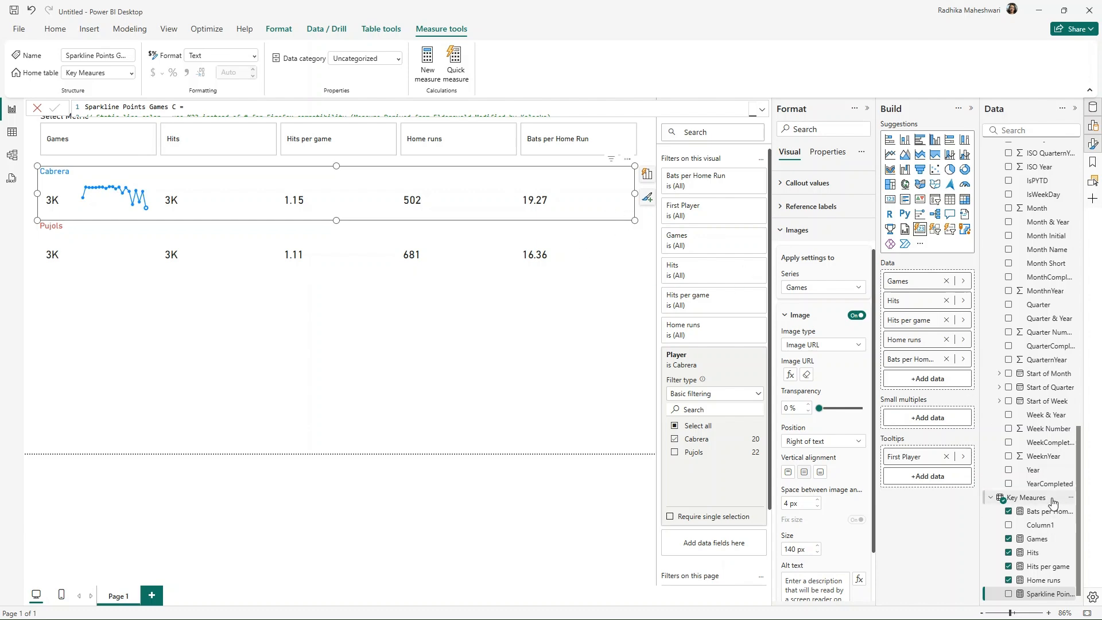
# Examine the Sparkline Points Games C formula's year field, Games references and LineColour value
pyautogui.scroll(-1, 1046, 529)
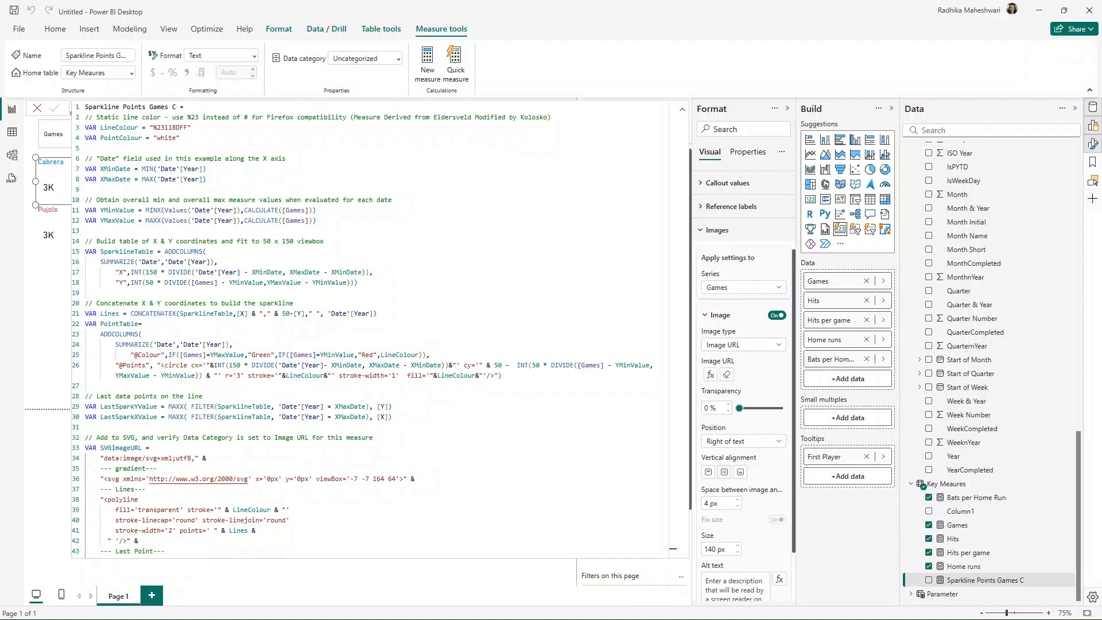
pyautogui.moveTo(419, 260); pyautogui.dragTo(306, 220)
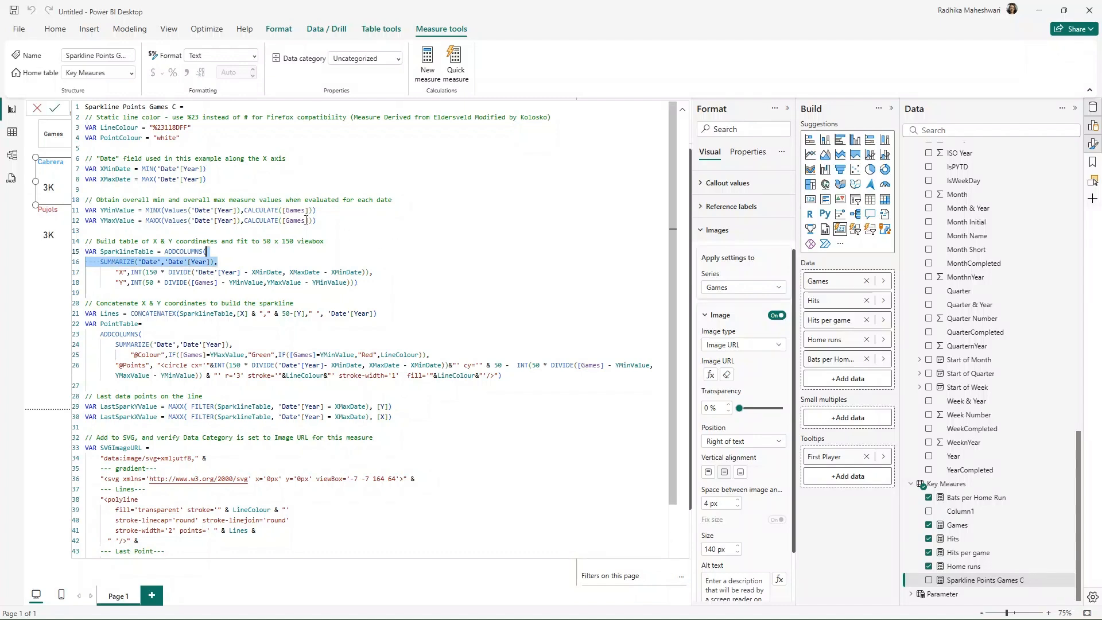
pyautogui.doubleClick(300, 210)
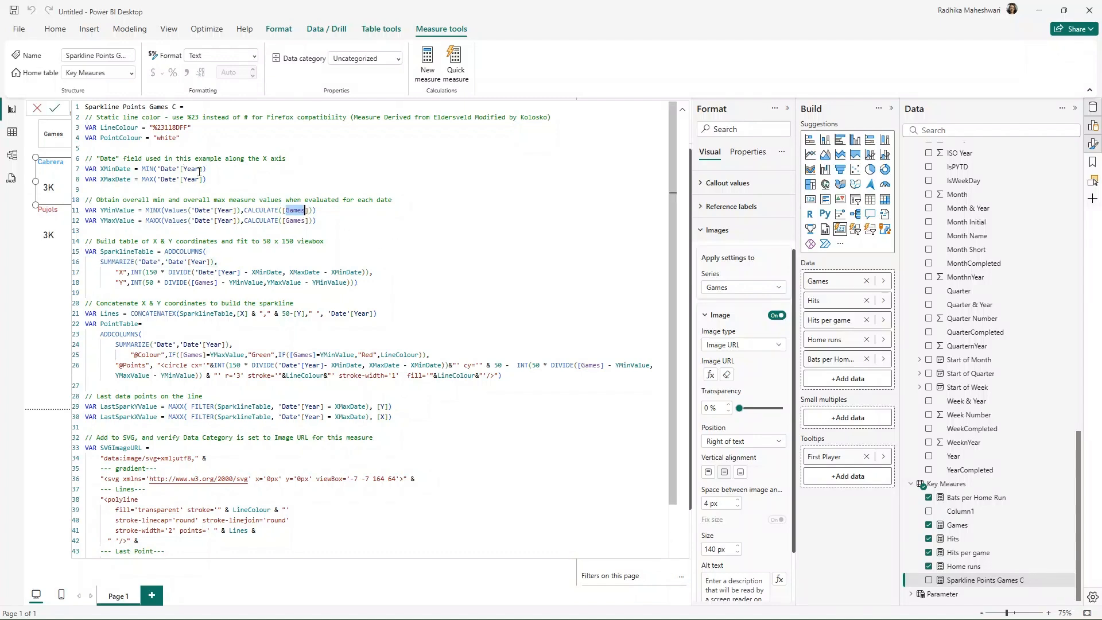
pyautogui.moveTo(213, 180); pyautogui.dragTo(149, 162)
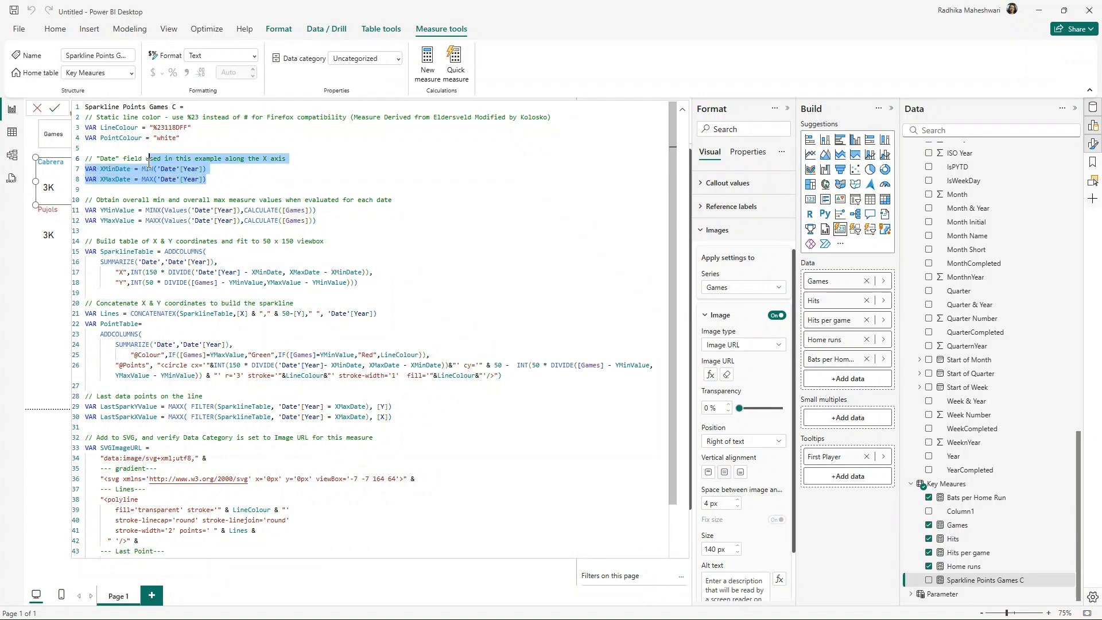
pyautogui.click(340, 225)
pyautogui.doubleClick(291, 210)
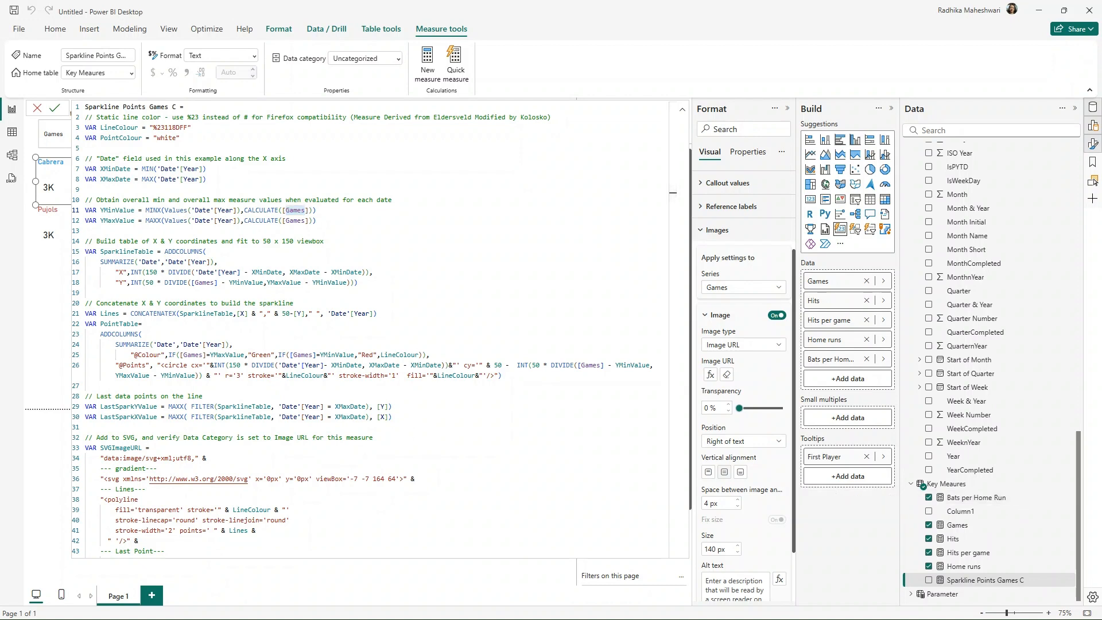
pyautogui.click(276, 149)
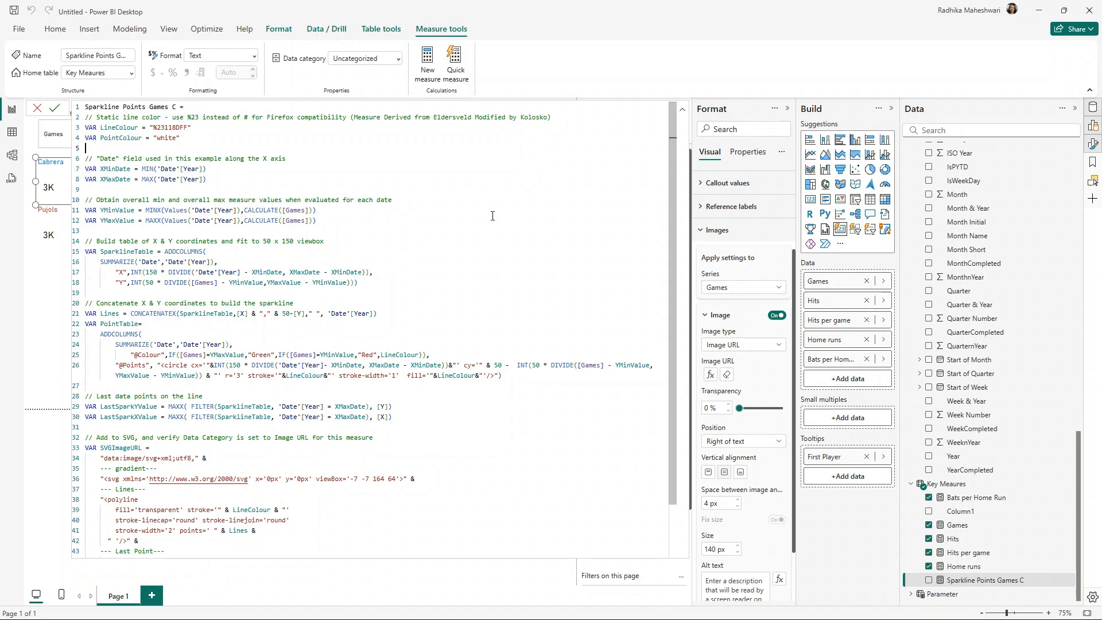
pyautogui.moveTo(196, 127); pyautogui.dragTo(146, 129)
# Add a Sparkline Points Games P measure to Key Meaures from the copied Games sparkline code, with LineColour "red"
pyautogui.rightClick(956, 485)
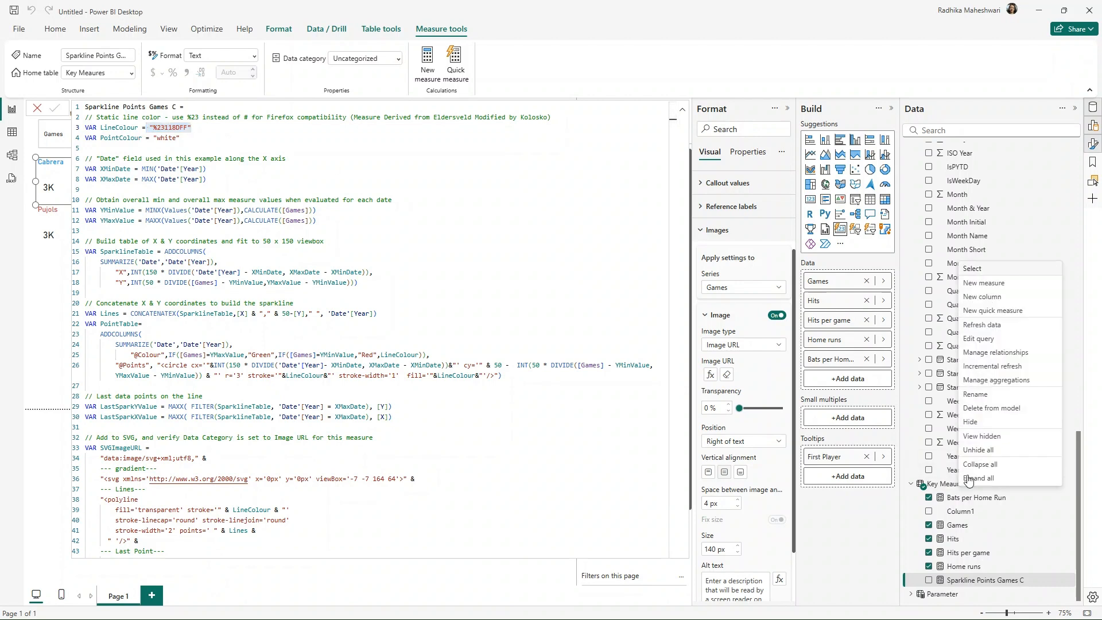
pyautogui.click(999, 284)
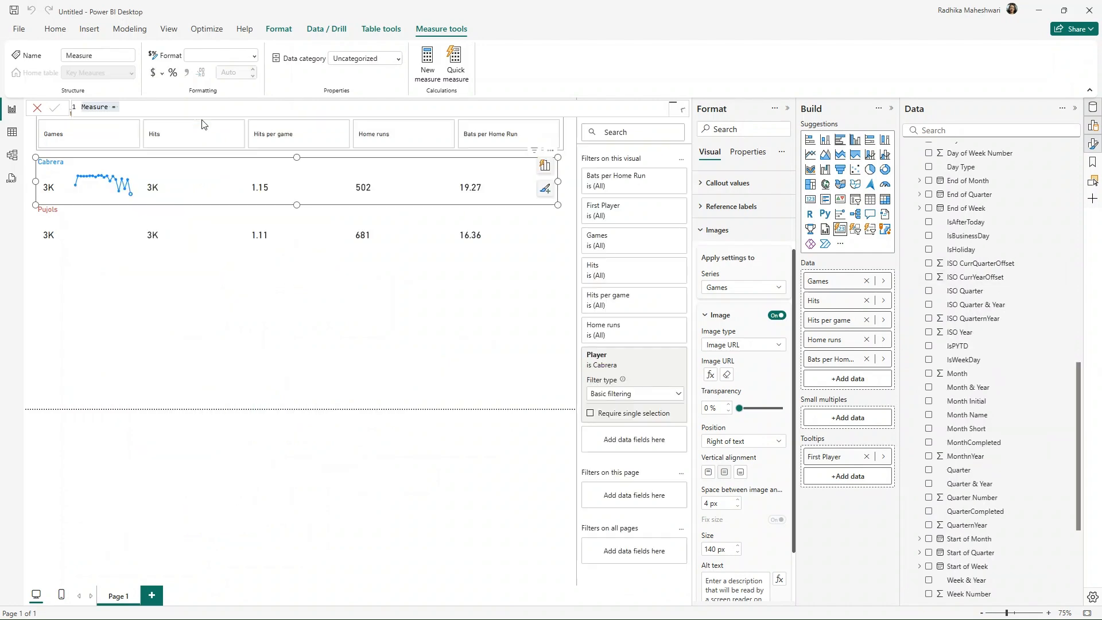
pyautogui.hotkey('ctrl', 'v')
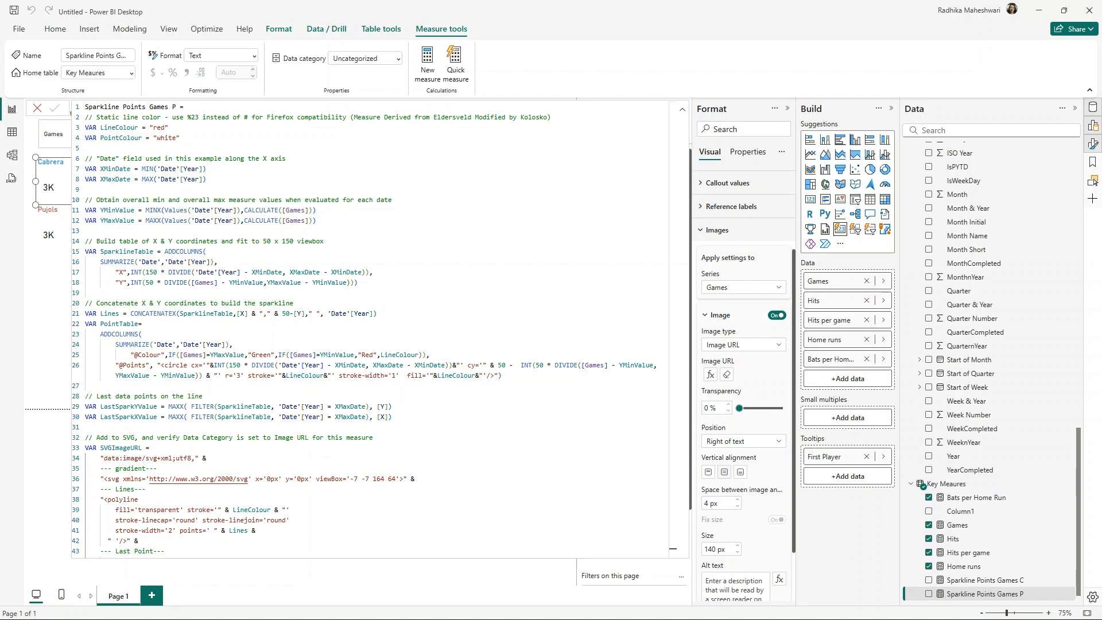
# Add a Sparkline Points Hits C measure to Key Meaures by pasting the Hits-based sparkline code with LineColour "%23118DFF"
pyautogui.scroll(1, 918, 482)
pyautogui.rightClick(963, 521)
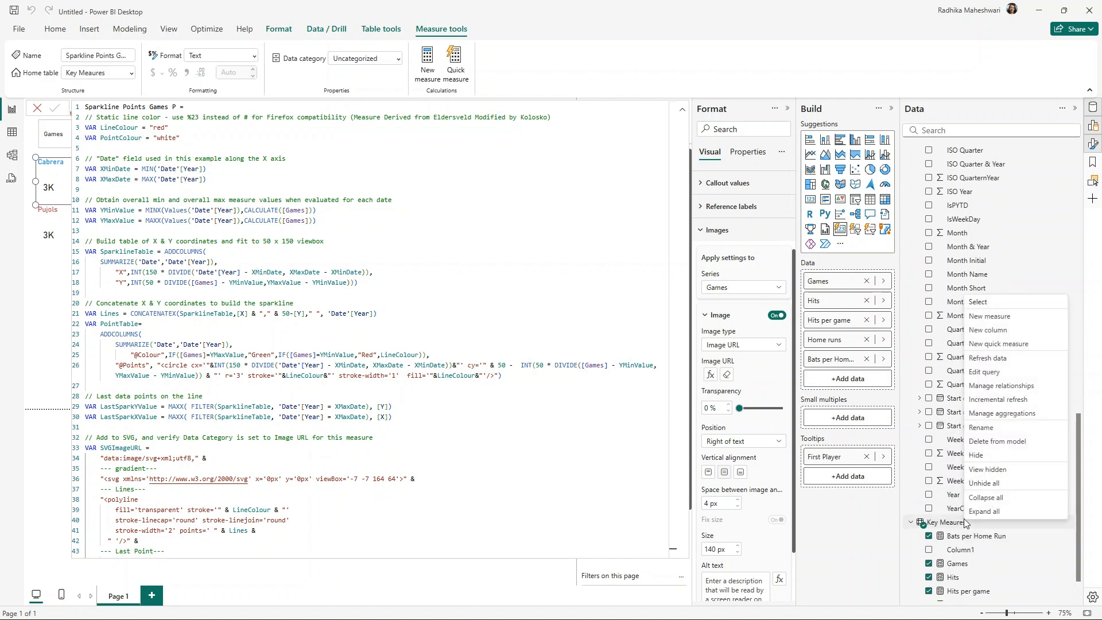
pyautogui.click(998, 317)
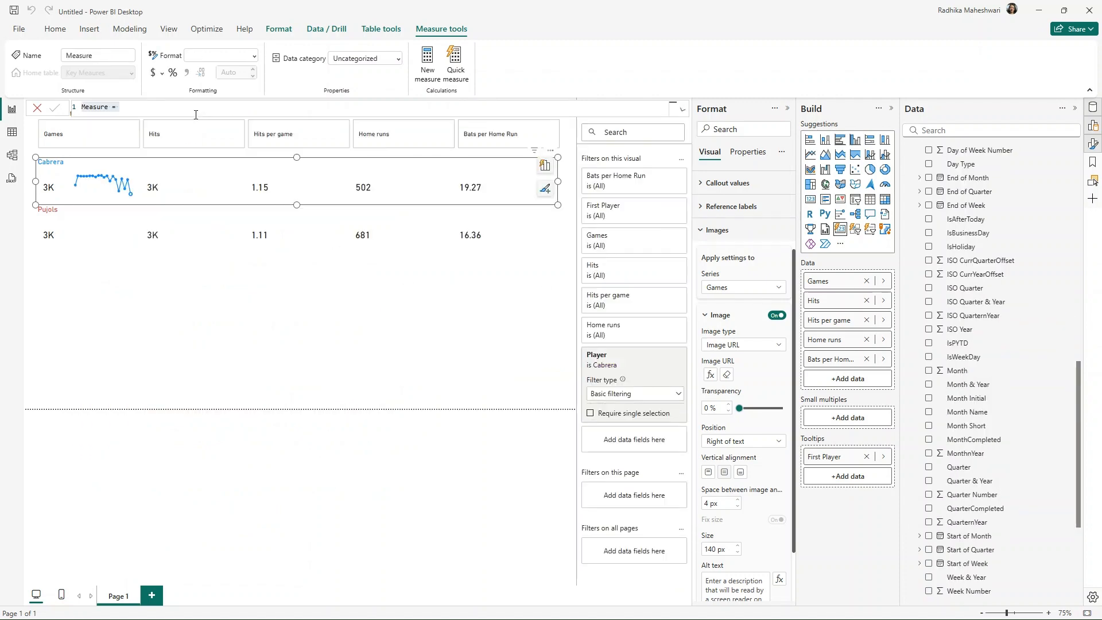
pyautogui.click(196, 111)
pyautogui.hotkey('ctrl', 'a')
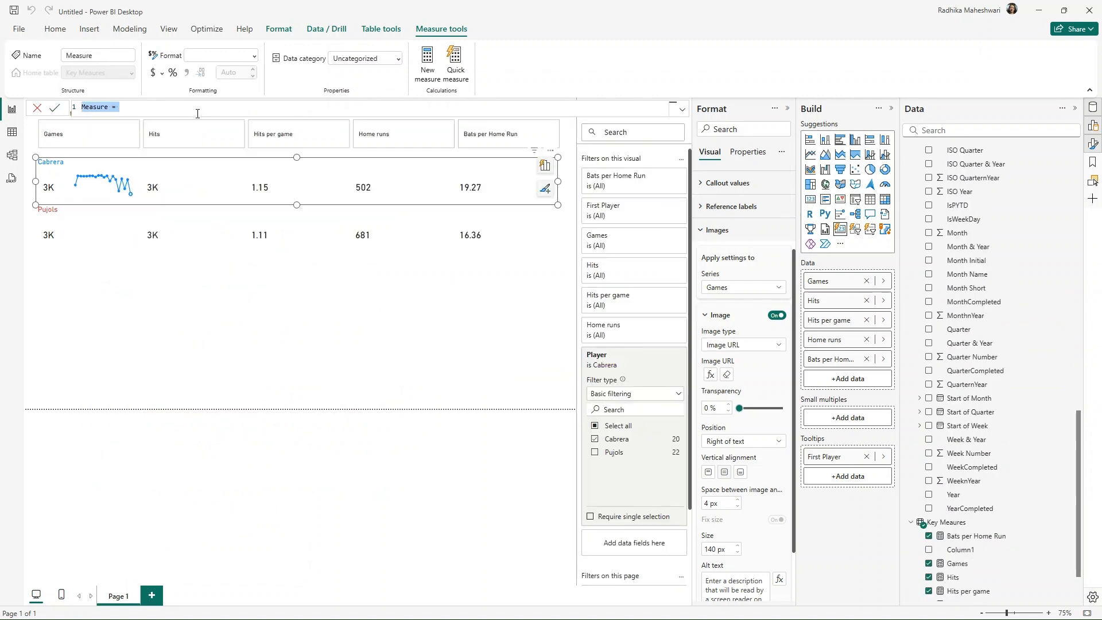
pyautogui.hotkey('ctrl', 'v')
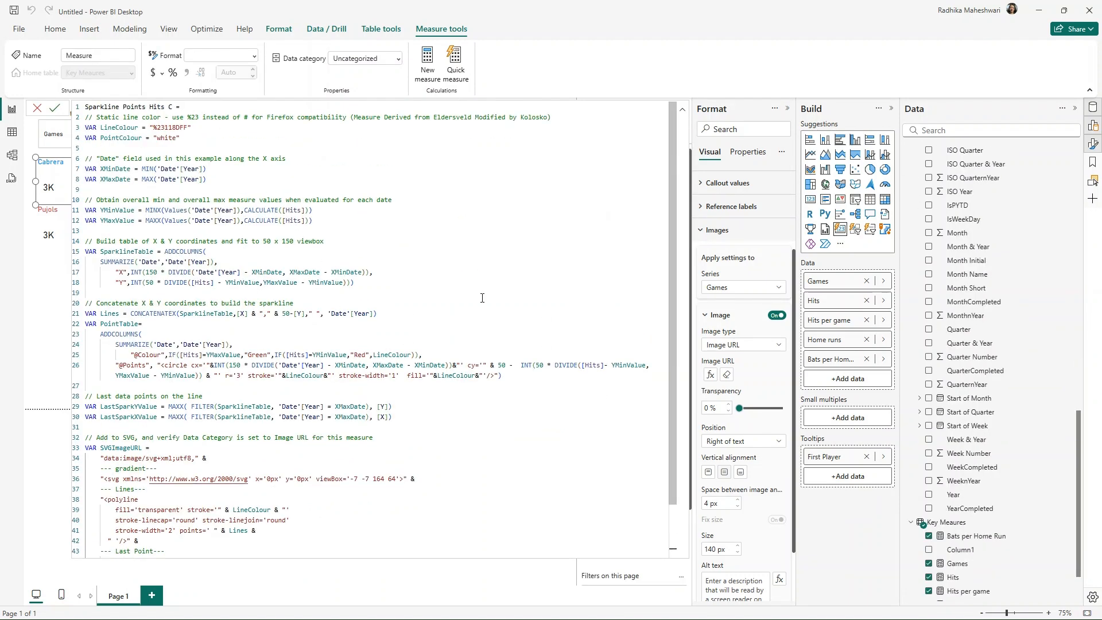
pyautogui.moveTo(489, 408); pyautogui.dragTo(489, 400)
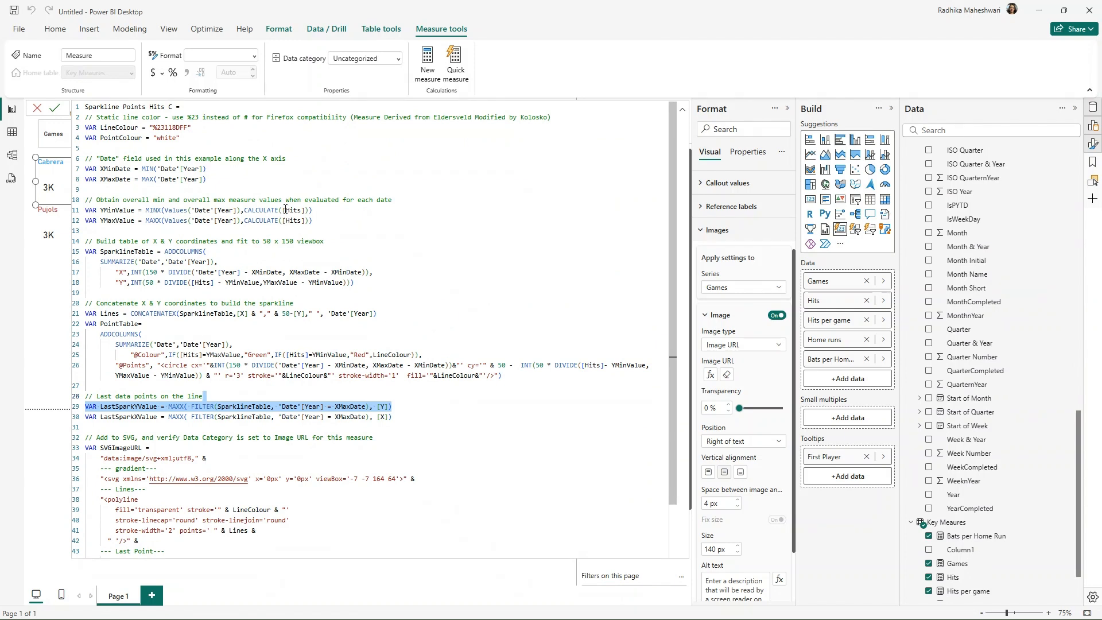
pyautogui.moveTo(285, 209); pyautogui.dragTo(300, 231)
pyautogui.click(448, 376)
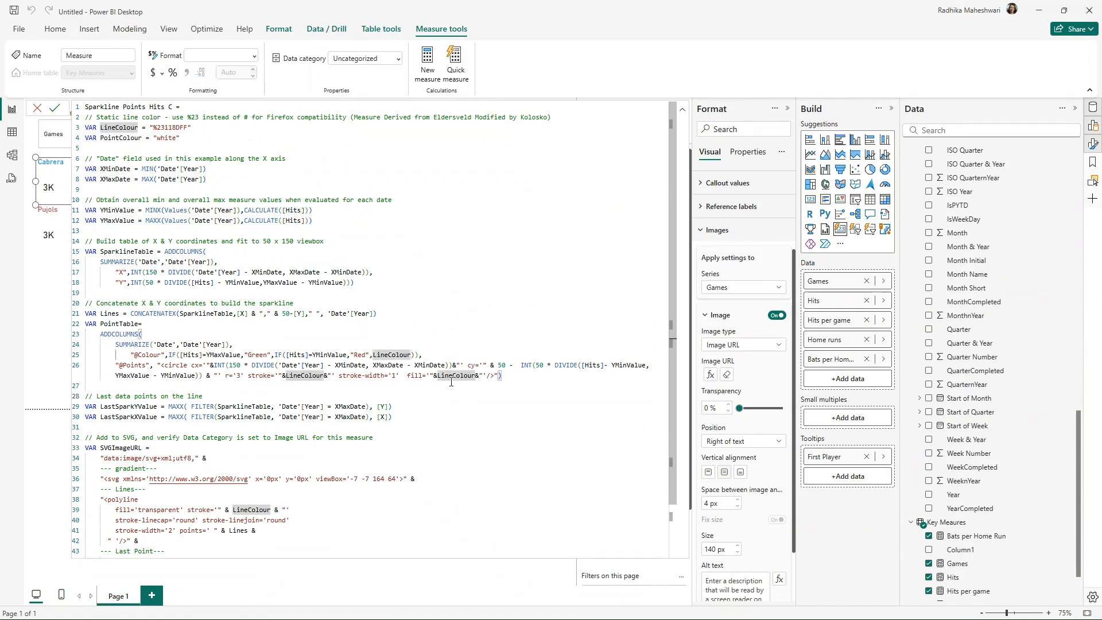
pyautogui.press('Return')
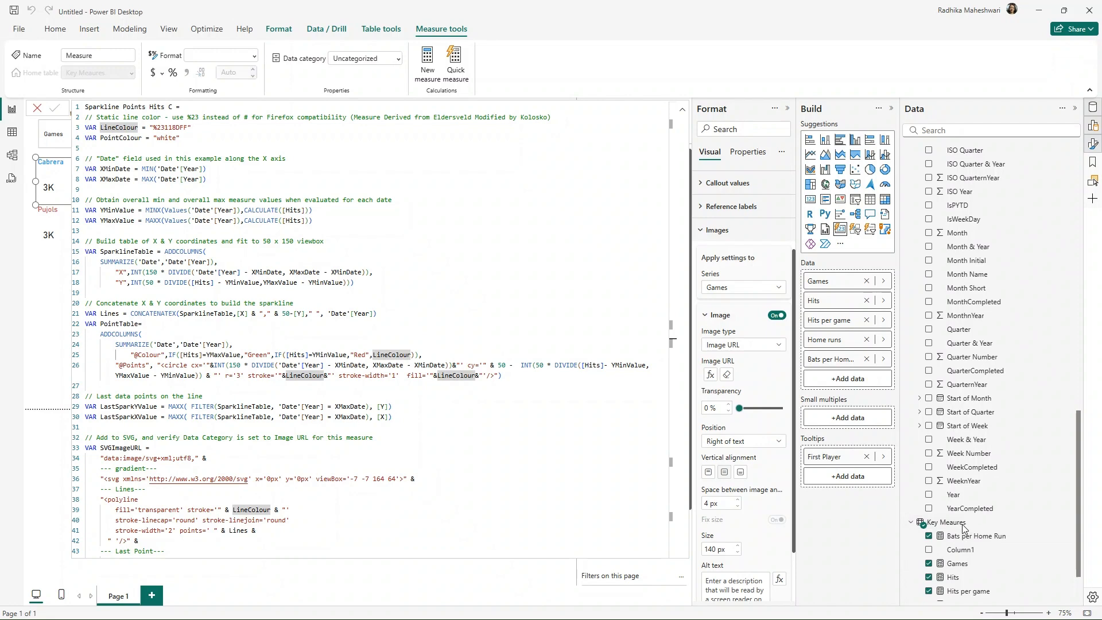
# Add a Sparkline Points Hits P measure to Key Meaures from the Hits sparkline code, with LineColour "red"
pyautogui.rightClick(953, 527)
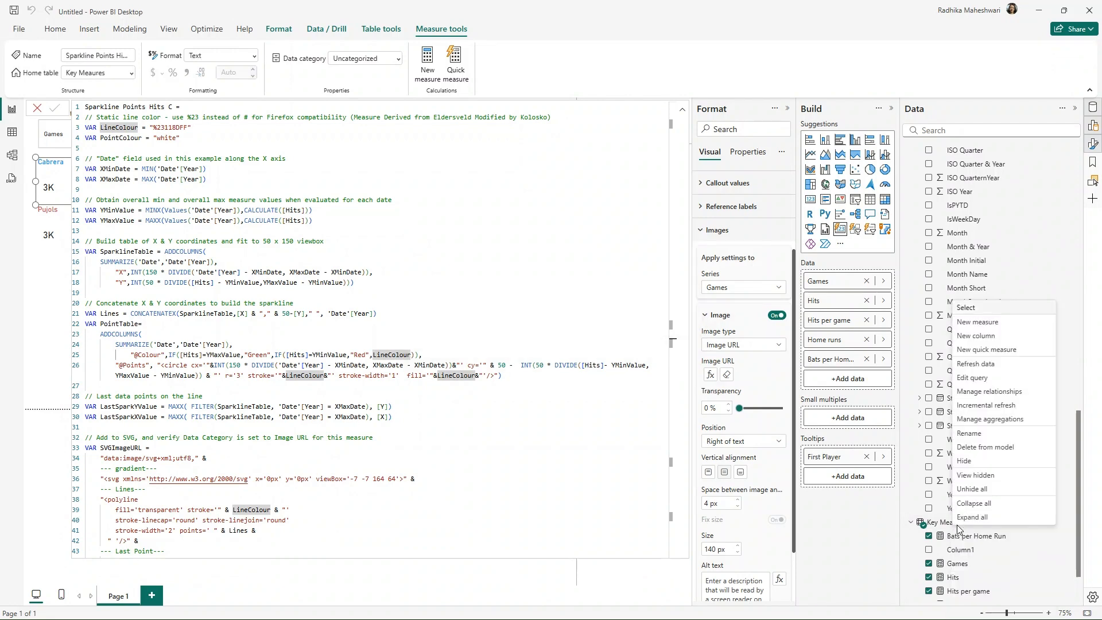
pyautogui.click(999, 327)
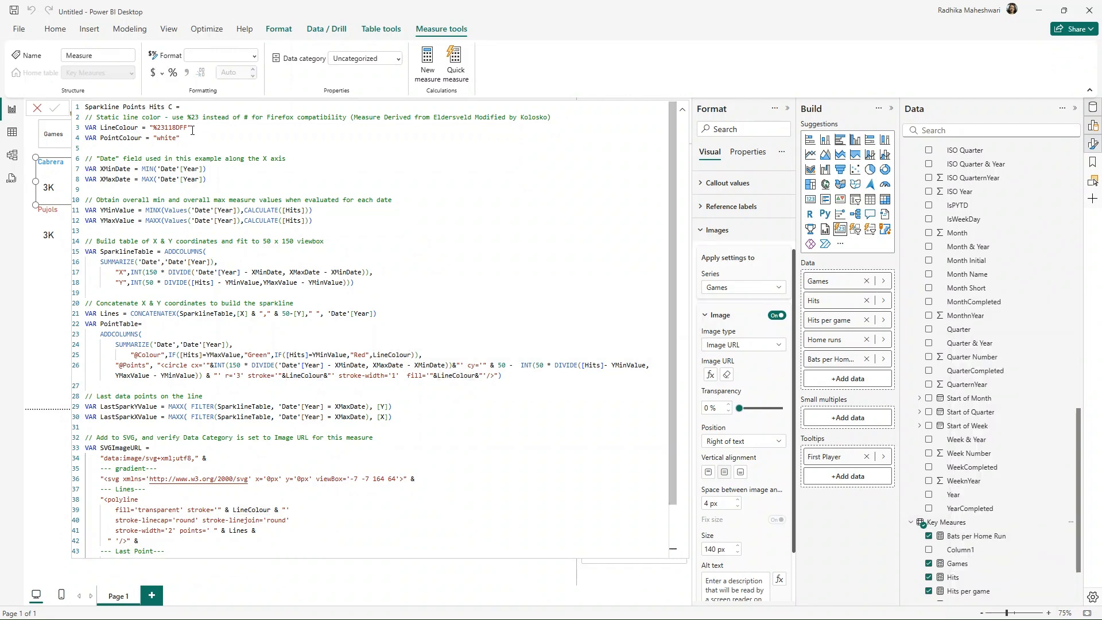
pyautogui.hotkey('ctrl', 'v')
pyautogui.scroll(2, 180, 126)
pyautogui.moveTo(168, 107); pyautogui.dragTo(177, 106)
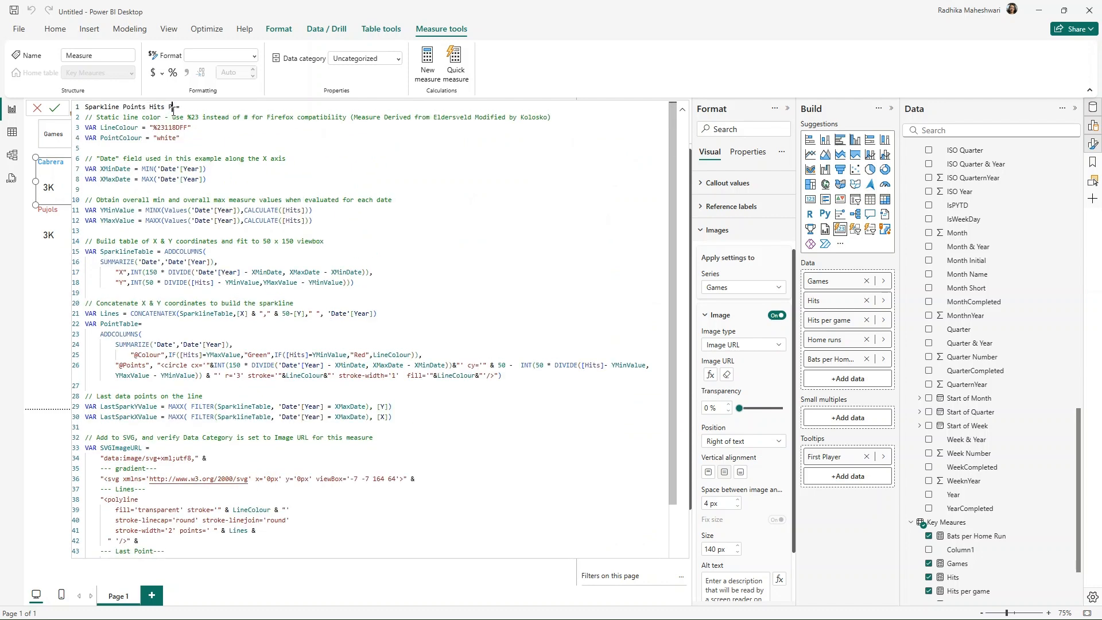
pyautogui.press('BackSpace')
pyautogui.press('Return')
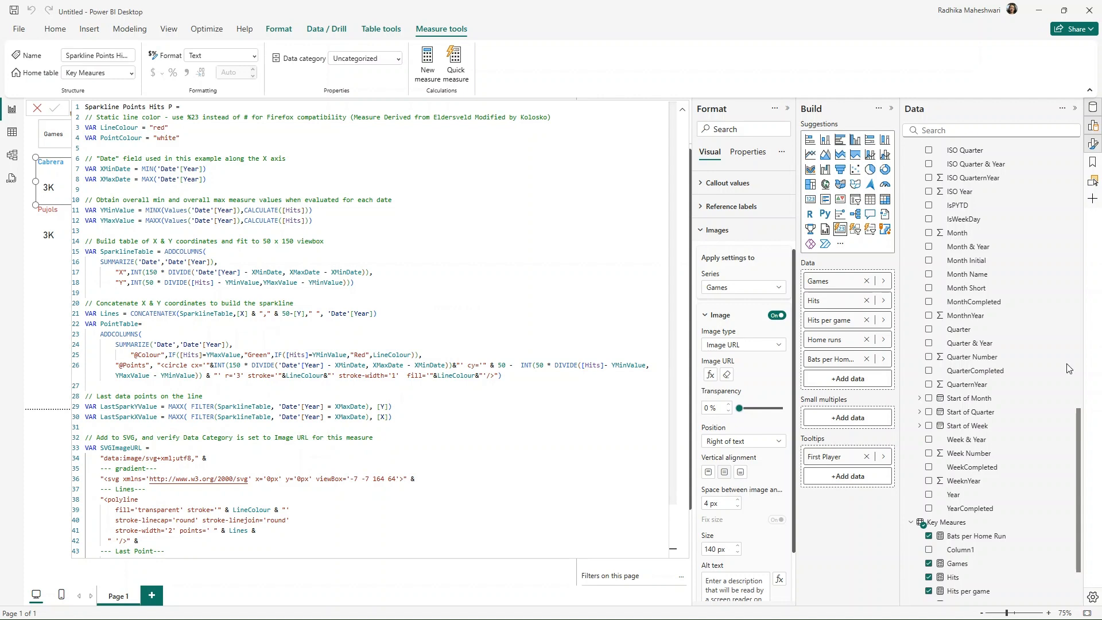
# Add a Sparkline Points Hits per game C measure to Key Meaures by pasting its sparkline code with LineColour "%23118DFF"
pyautogui.rightClick(971, 523)
pyautogui.click(1019, 320)
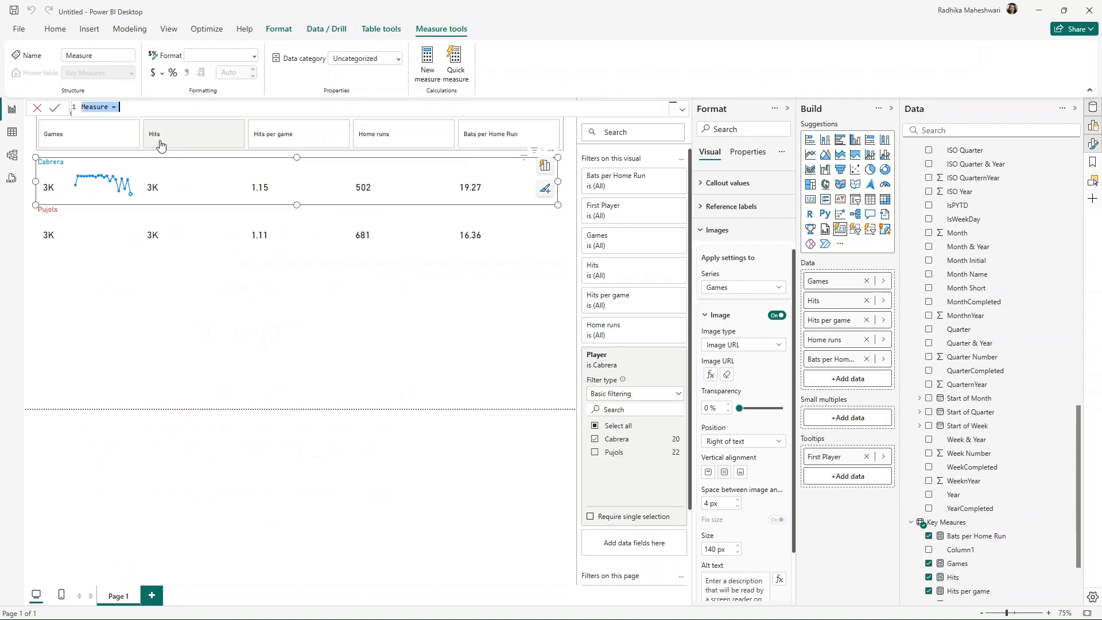
pyautogui.hotkey('ctrl', 'a')
pyautogui.hotkey('ctrl', 'v')
pyautogui.click(271, 148)
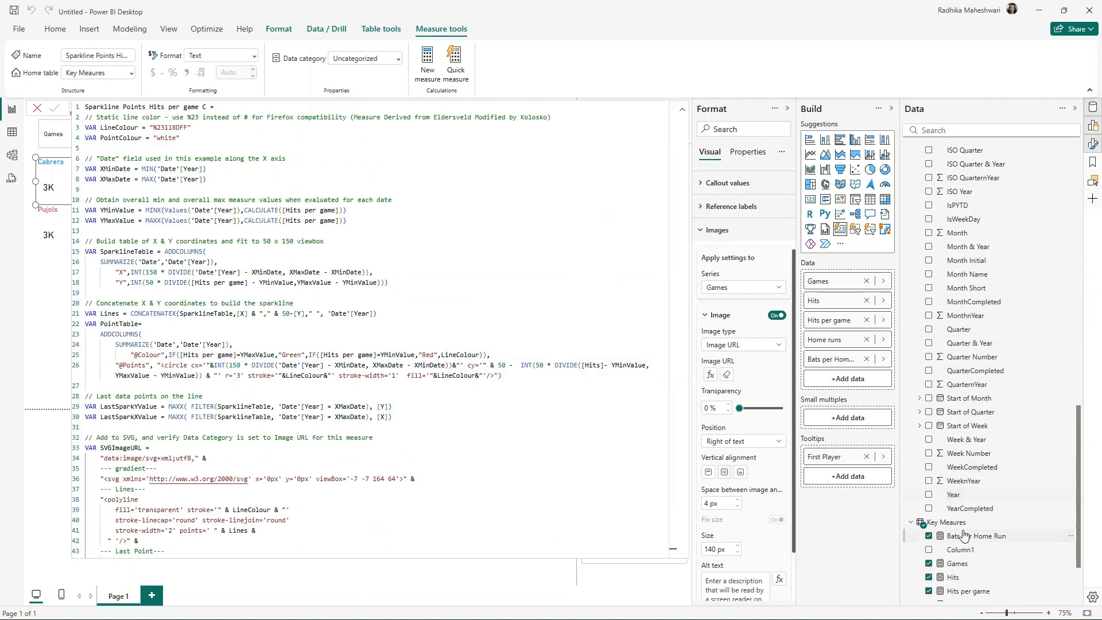
# Add a Sparkline Points Hits per game P measure to Key Meaures from the copied Hits per game sparkline code, with LineColour "red"
pyautogui.rightClick(958, 523)
pyautogui.click(1009, 321)
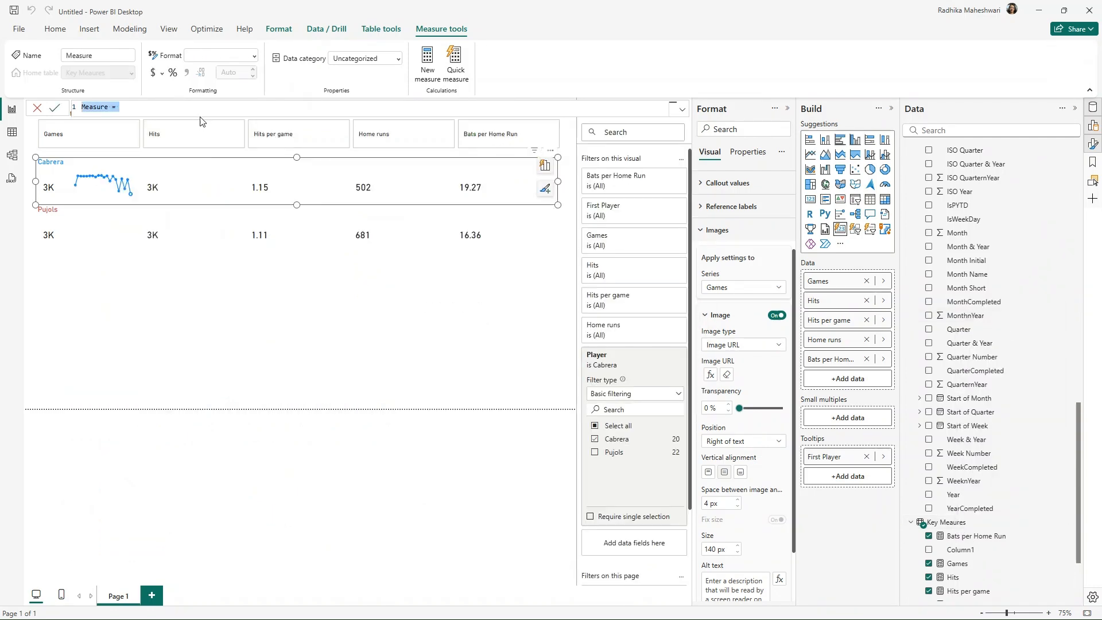
pyautogui.hotkey('ctrl', 'v')
pyautogui.scroll(2, 233, 203)
pyautogui.doubleClick(177, 126)
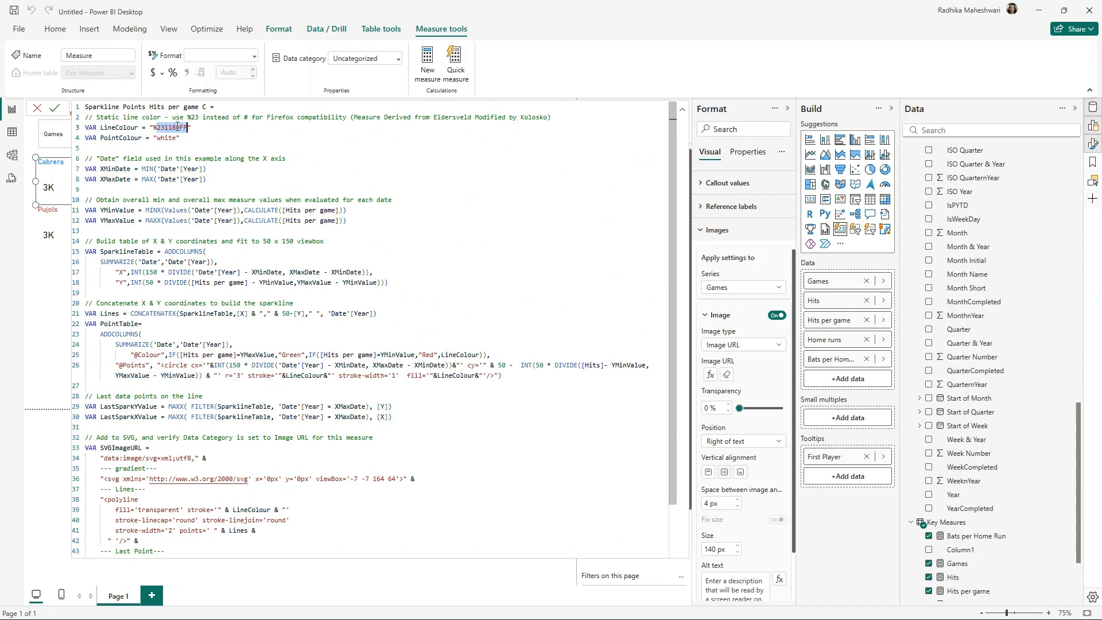
pyautogui.press('BackSpace')
pyautogui.press('BackSpace')
pyautogui.write('red')
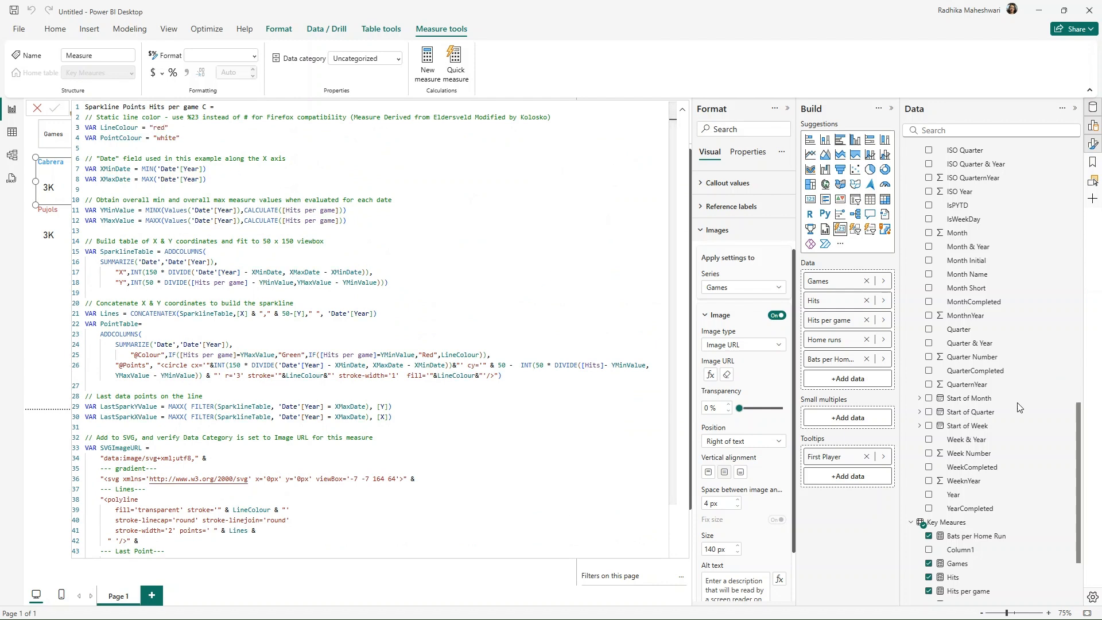
pyautogui.press('Return')
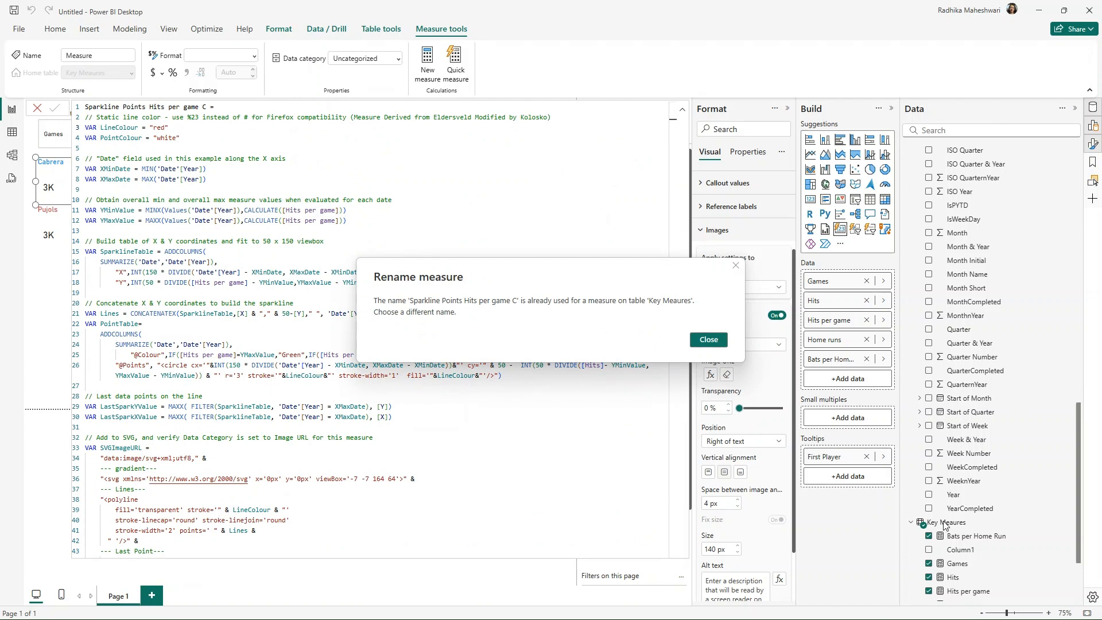
pyautogui.click(707, 339)
pyautogui.scroll(-5, 955, 420)
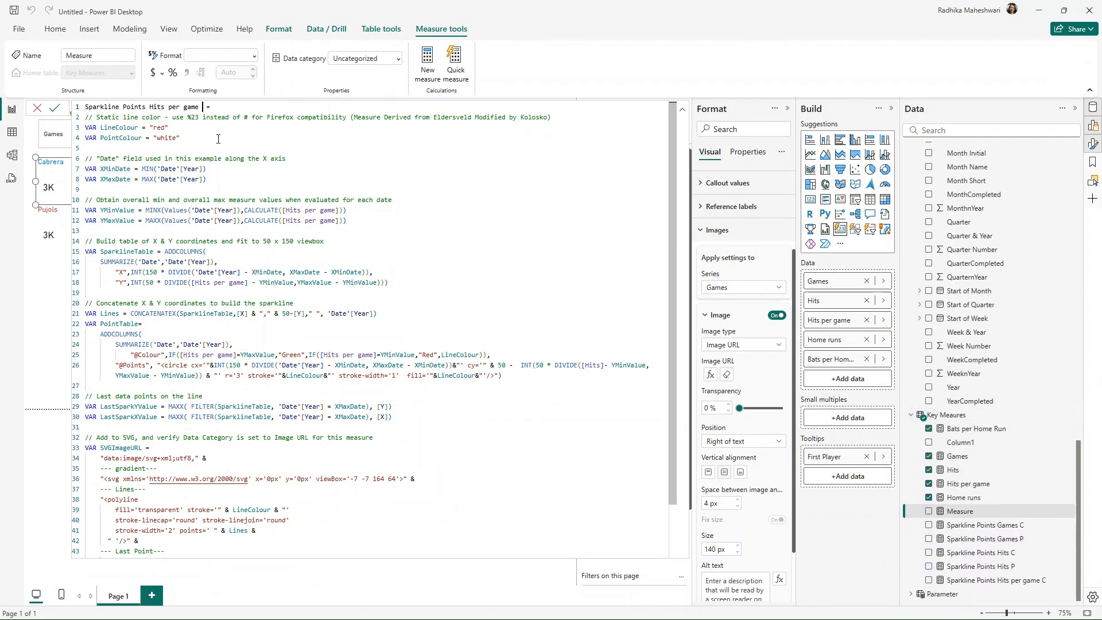
pyautogui.press('Return')
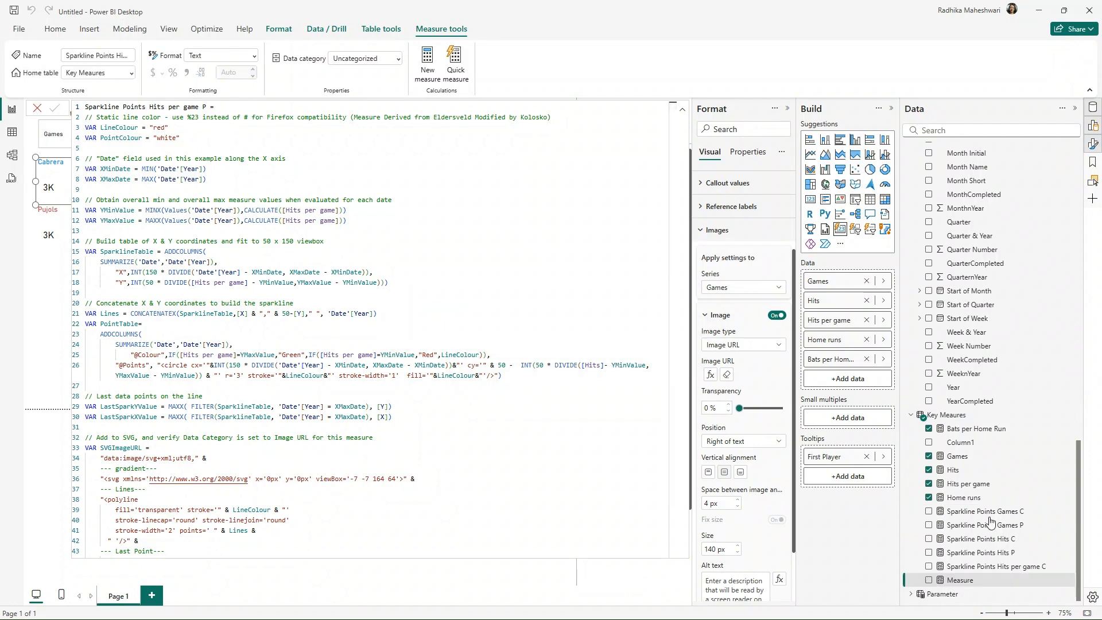
# Add a Sparkline Points Home runs C measure to Key Meaures by pasting the Home runs sparkline code with LineColour "%23118DFF"
pyautogui.rightClick(947, 415)
pyautogui.click(504, 224)
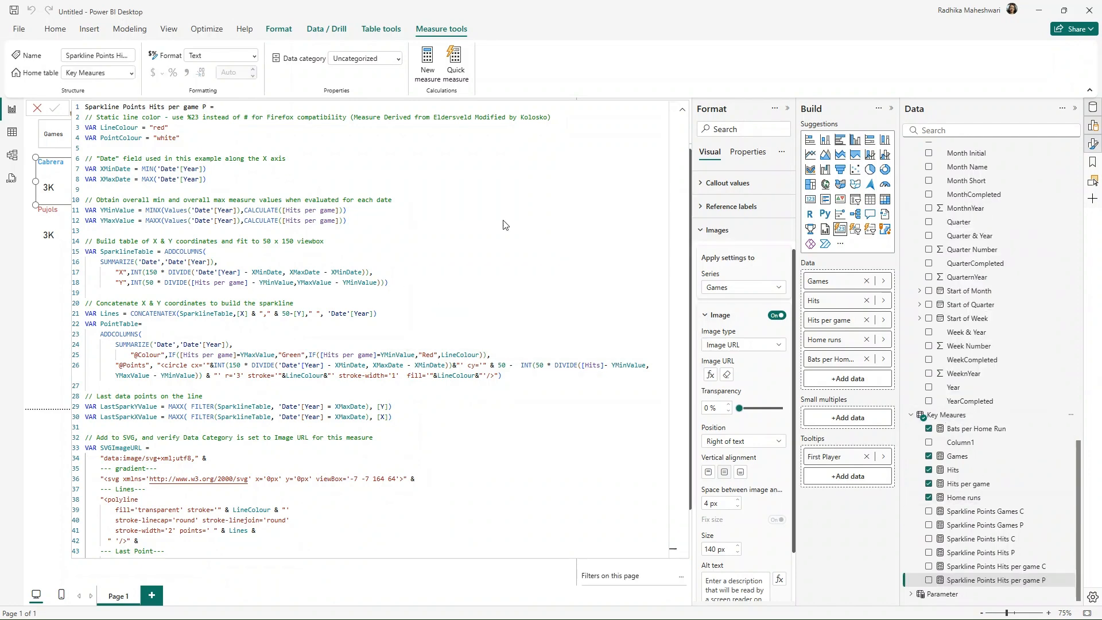
pyautogui.hotkey('ctrl', 'a')
pyautogui.hotkey('ctrl', 'v')
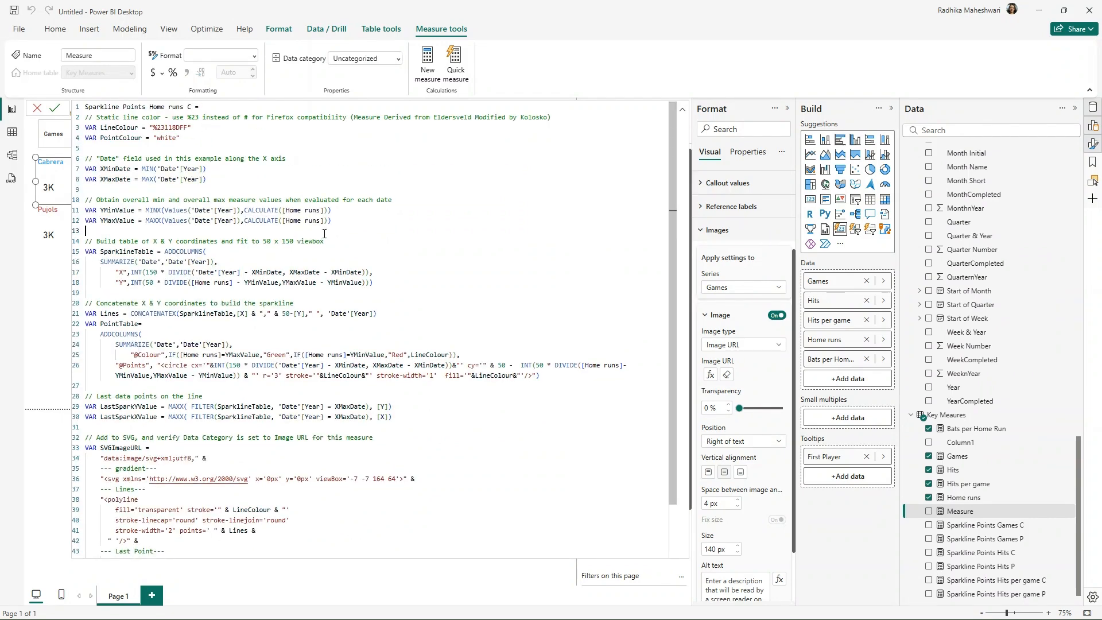
pyautogui.press('Return')
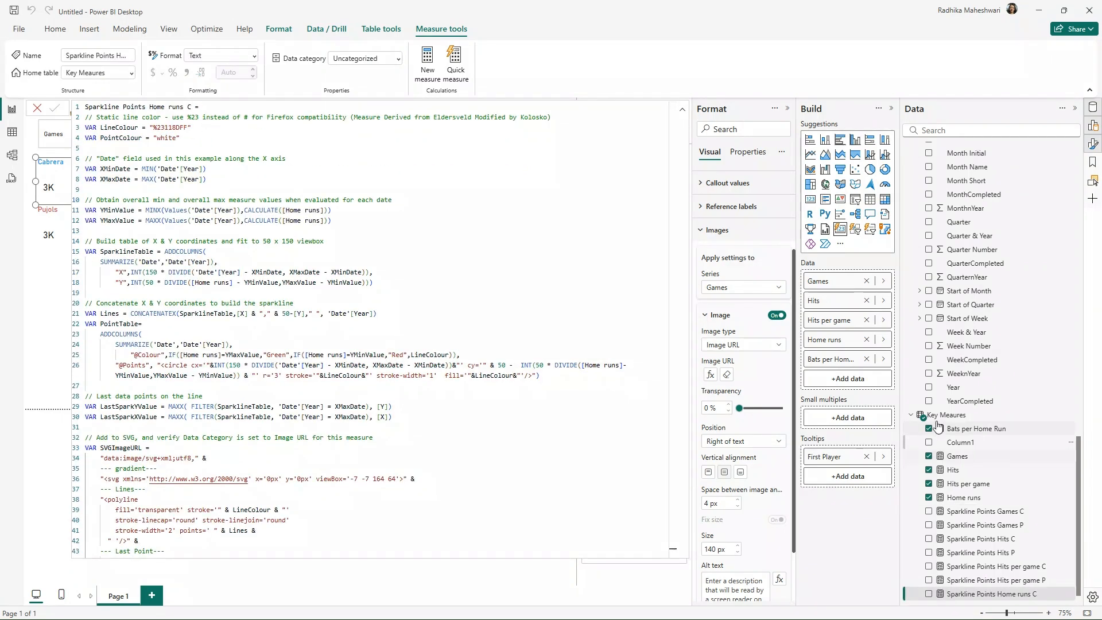
# Add a Sparkline Points Home runs P measure to Key Meaures from the Home runs sparkline code, with LineColour "red"
pyautogui.rightClick(939, 424)
pyautogui.click(972, 221)
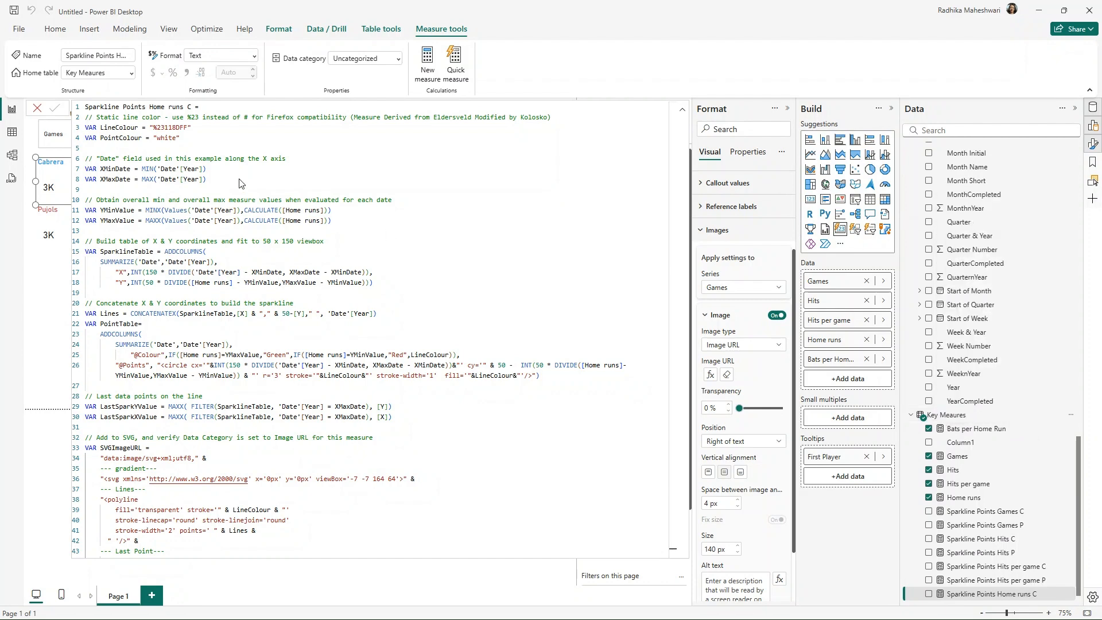
pyautogui.hotkey('ctrl', 'v')
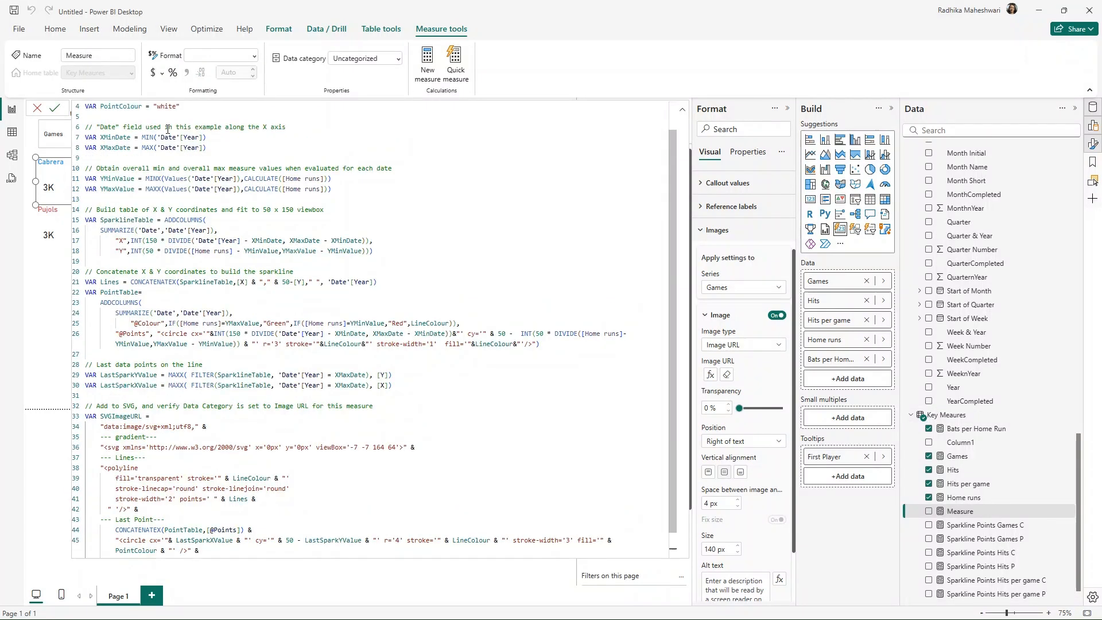
pyautogui.write('P =')
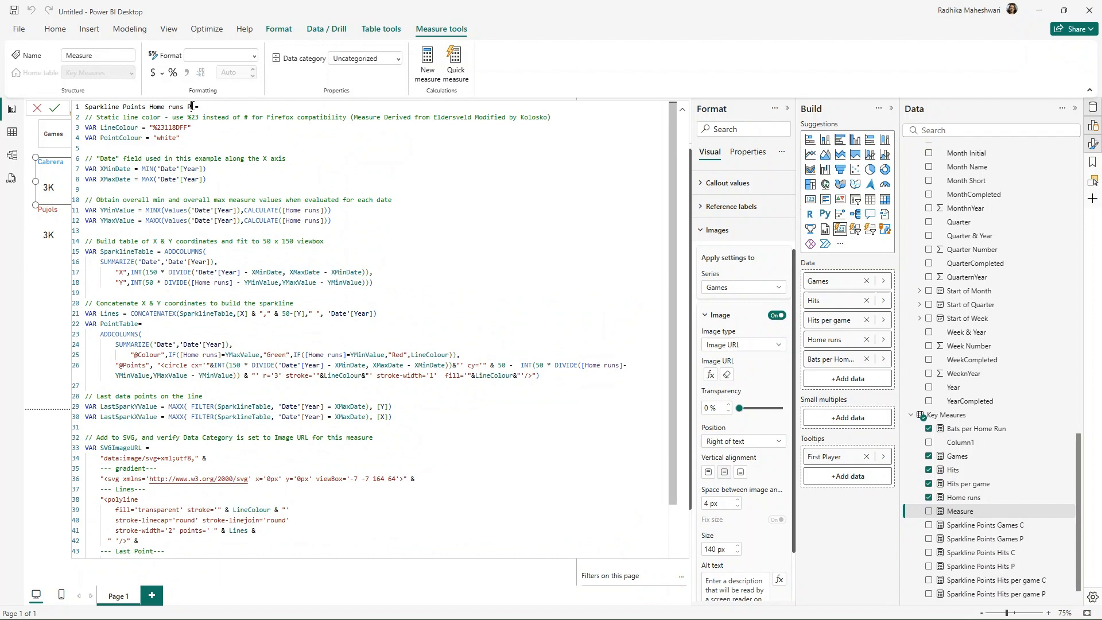
pyautogui.moveTo(197, 188); pyautogui.dragTo(194, 180)
pyautogui.doubleClick(180, 127)
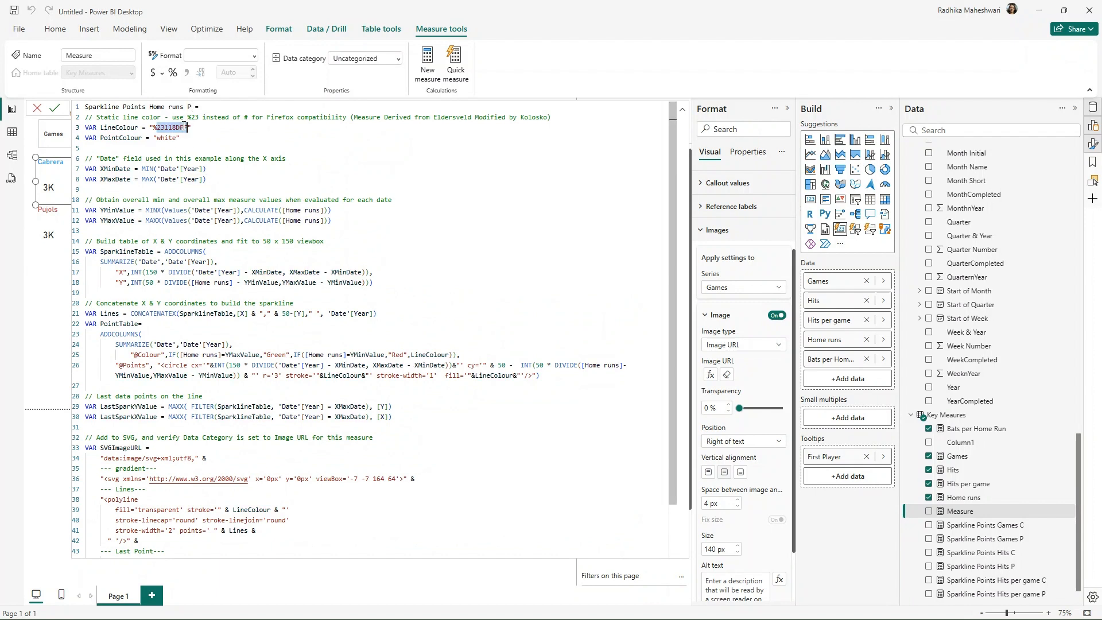
pyautogui.write('red')
pyautogui.press('Return')
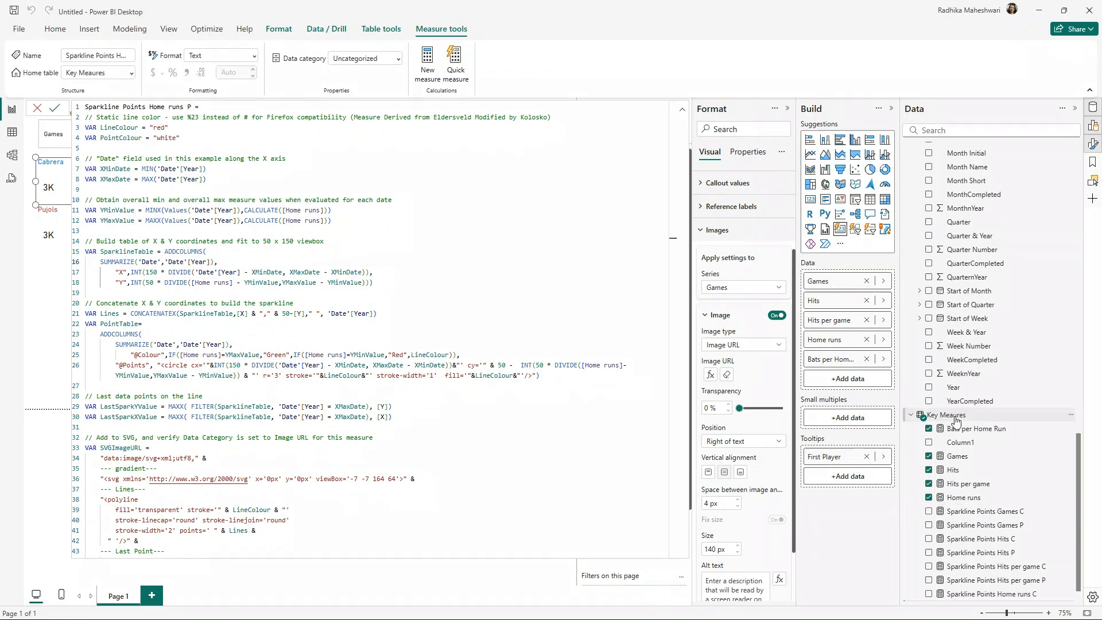
# Add a Sparkline Points Bats per Home Run C measure to Key Meaures by pasting the Hits-based sparkline code with LineColour "%23118DFF"
pyautogui.rightClick(954, 418)
pyautogui.click(998, 214)
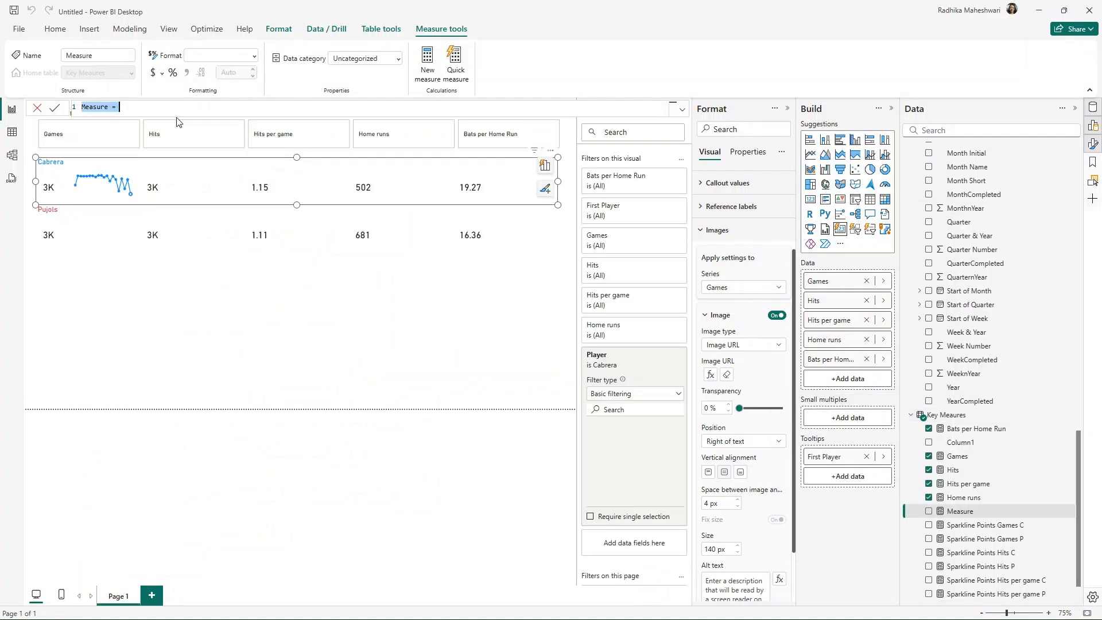
pyautogui.hotkey('ctrl', 'v')
pyautogui.scroll(2, 222, 159)
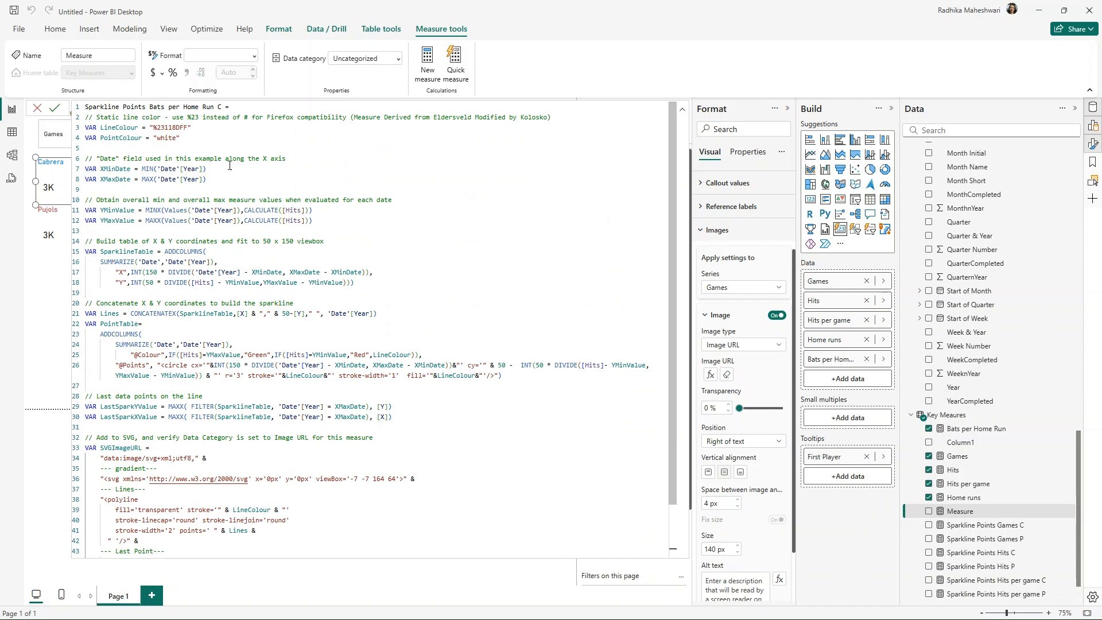
pyautogui.click(272, 158)
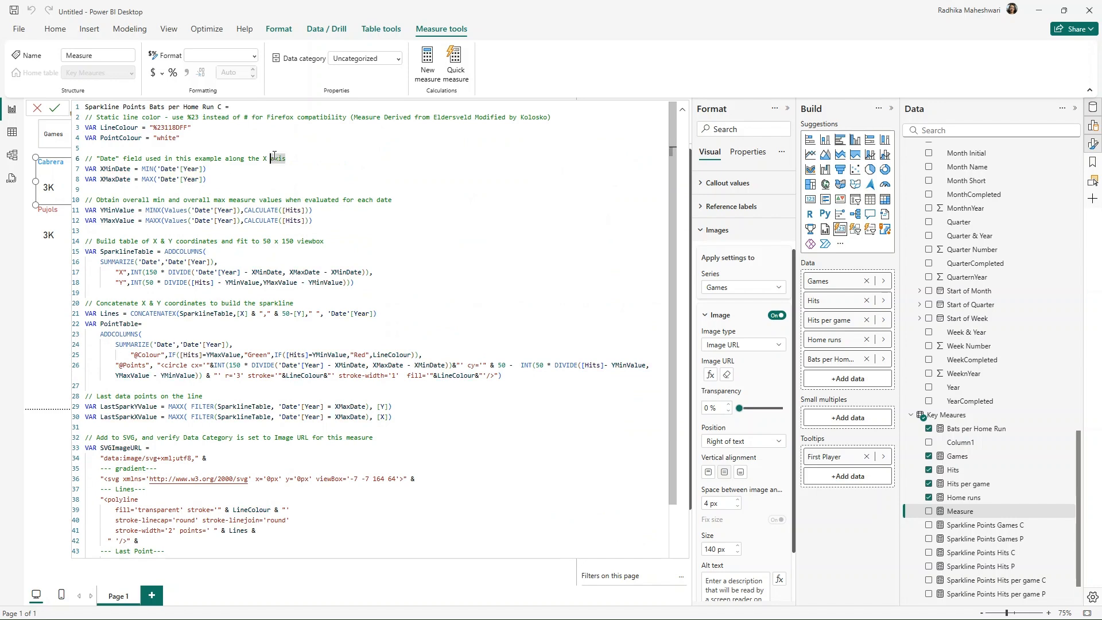
pyautogui.press('Return')
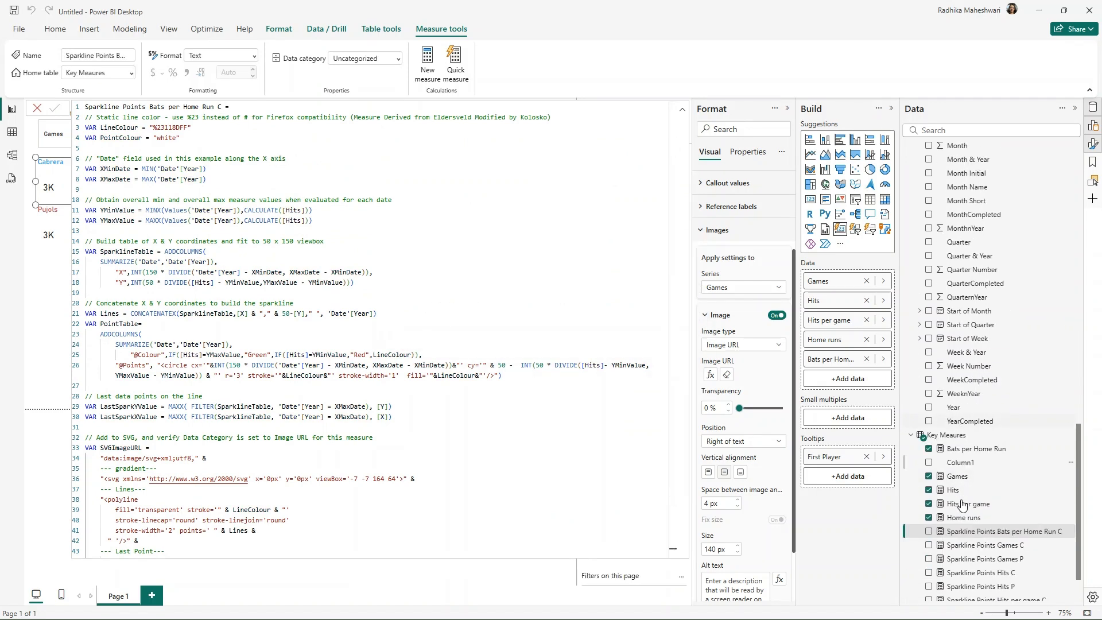
# Add a Sparkline Points Bats per Home Run P measure to Key Meaures from the same sparkline code, with LineColour "red"
pyautogui.scroll(-1, 997, 461)
pyautogui.rightClick(955, 373)
pyautogui.click(982, 395)
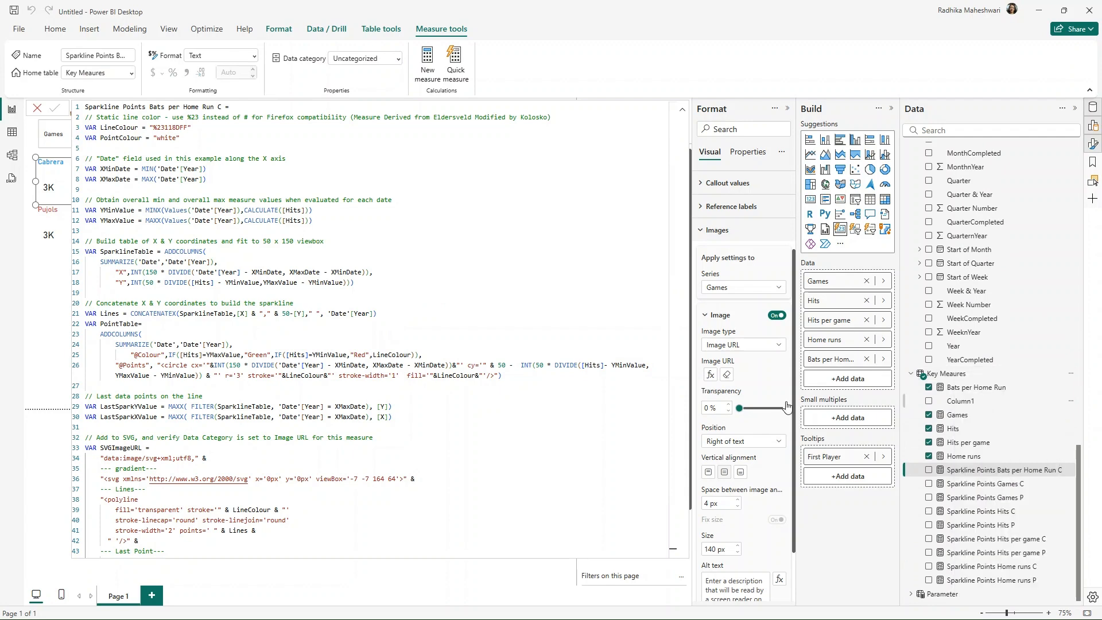
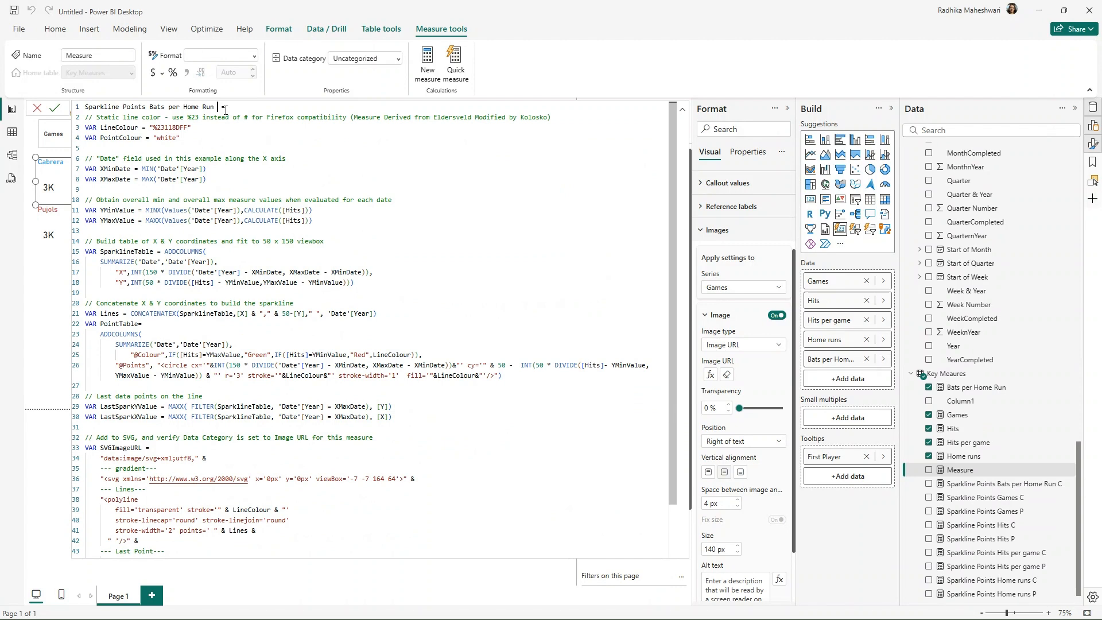
pyautogui.doubleClick(176, 129)
pyautogui.press('BackSpace')
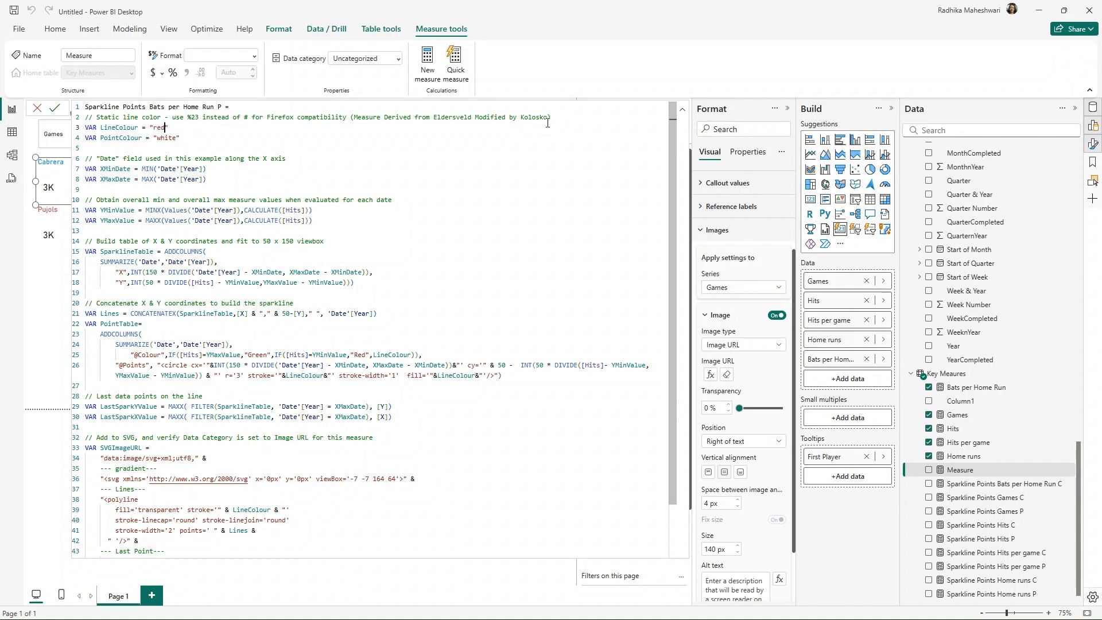
pyautogui.click(501, 182)
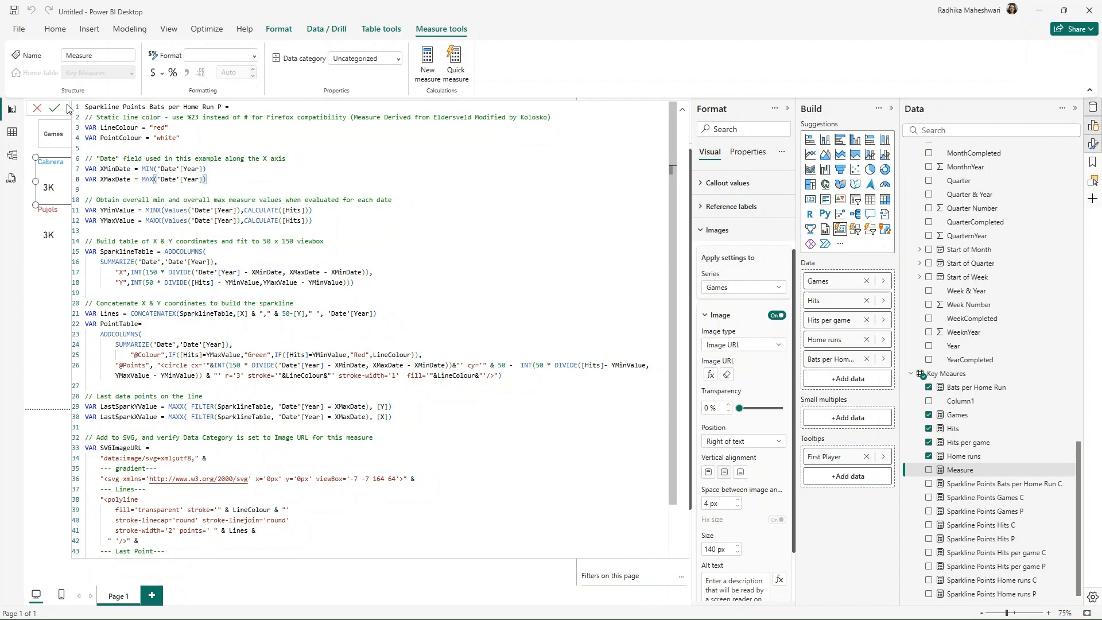
pyautogui.press('Return')
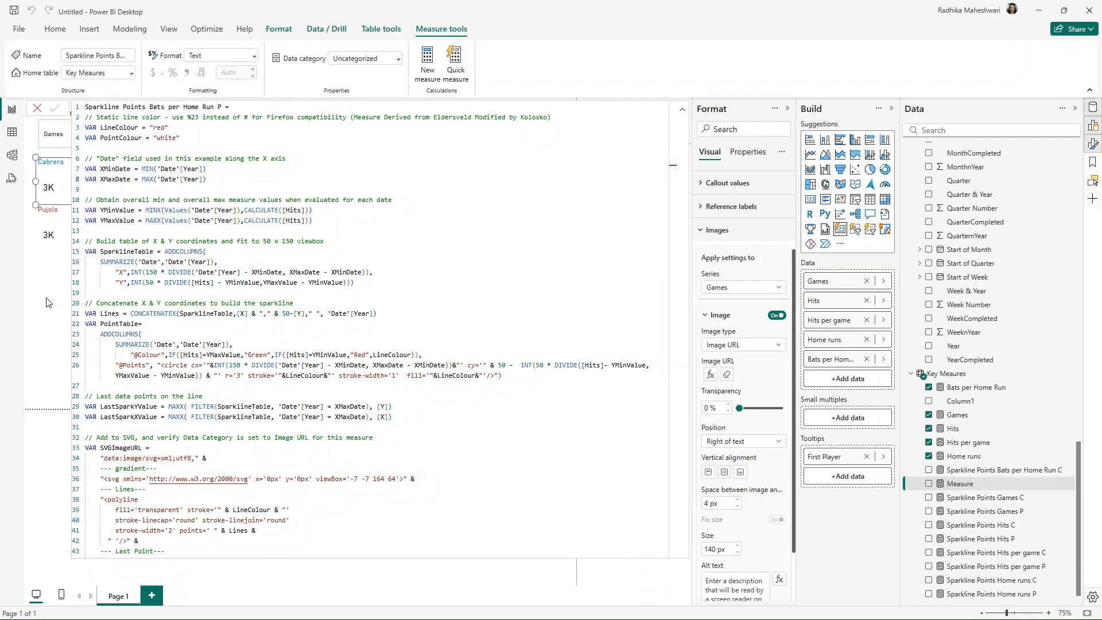
pyautogui.click(680, 114)
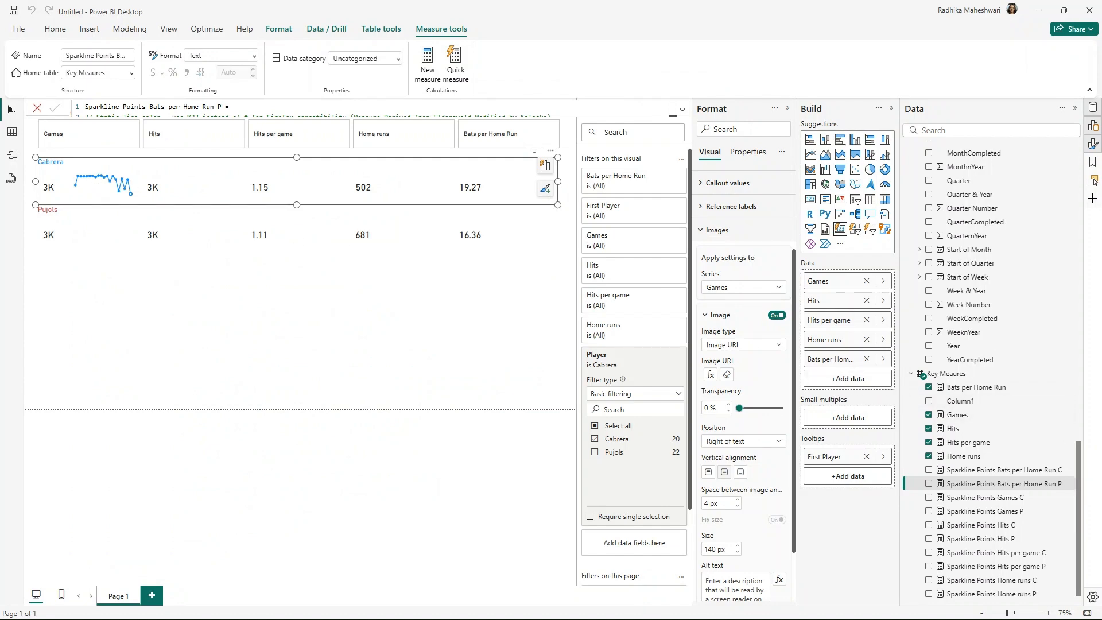
# On the Cabrera card, turn on the image for the Hits series and set its image type to Image URL
pyautogui.click(198, 304)
pyautogui.click(192, 198)
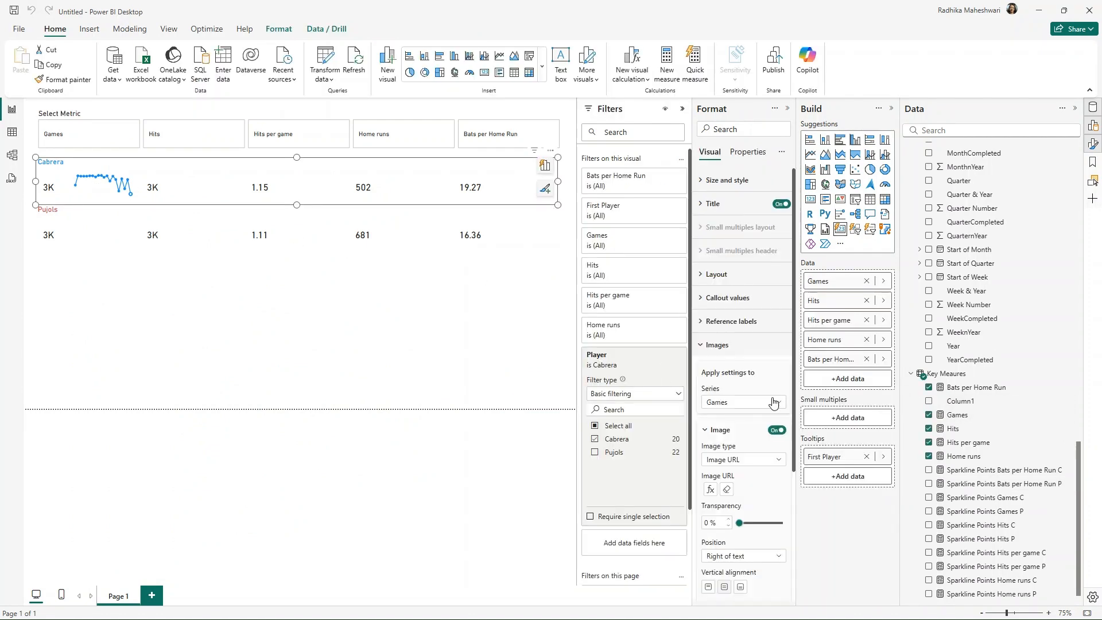
pyautogui.click(743, 402)
pyautogui.click(739, 445)
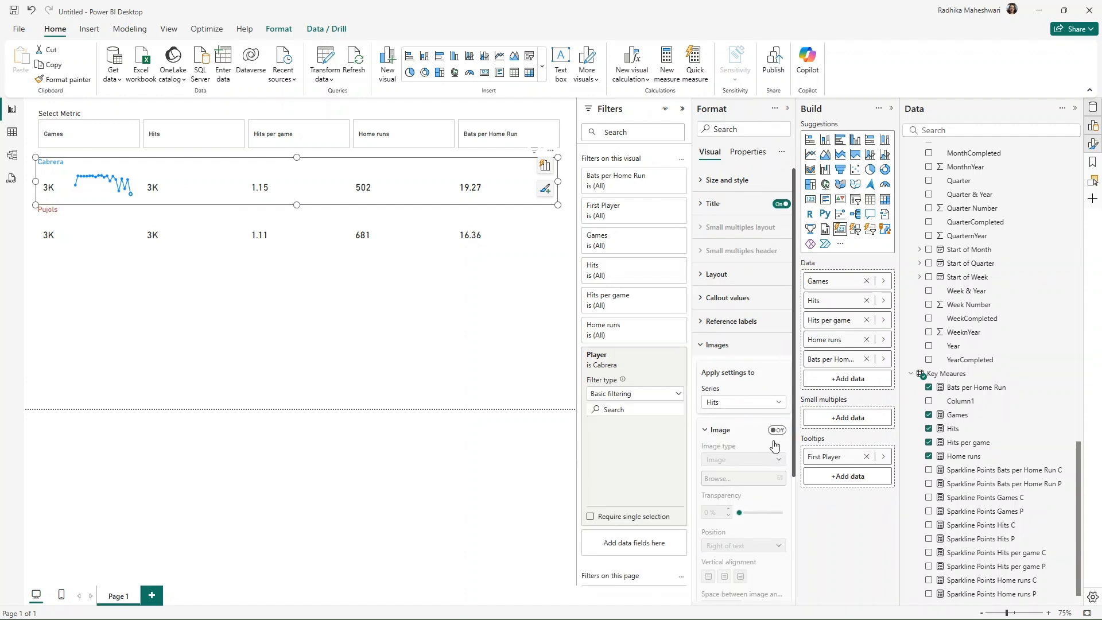
pyautogui.click(741, 460)
pyautogui.click(752, 483)
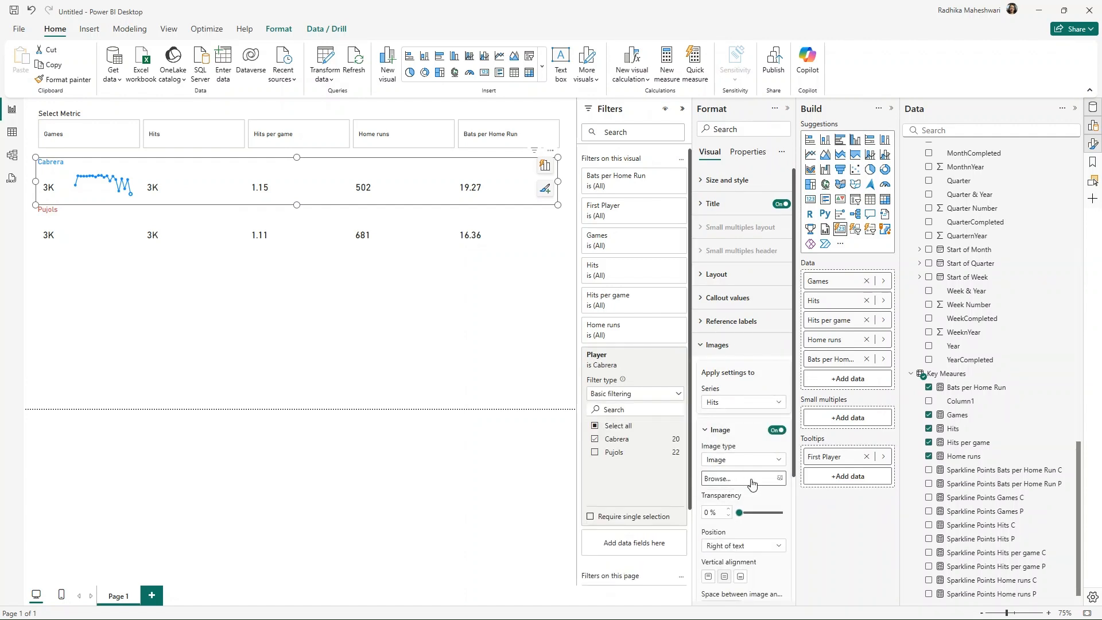
pyautogui.click(743, 459)
pyautogui.click(731, 484)
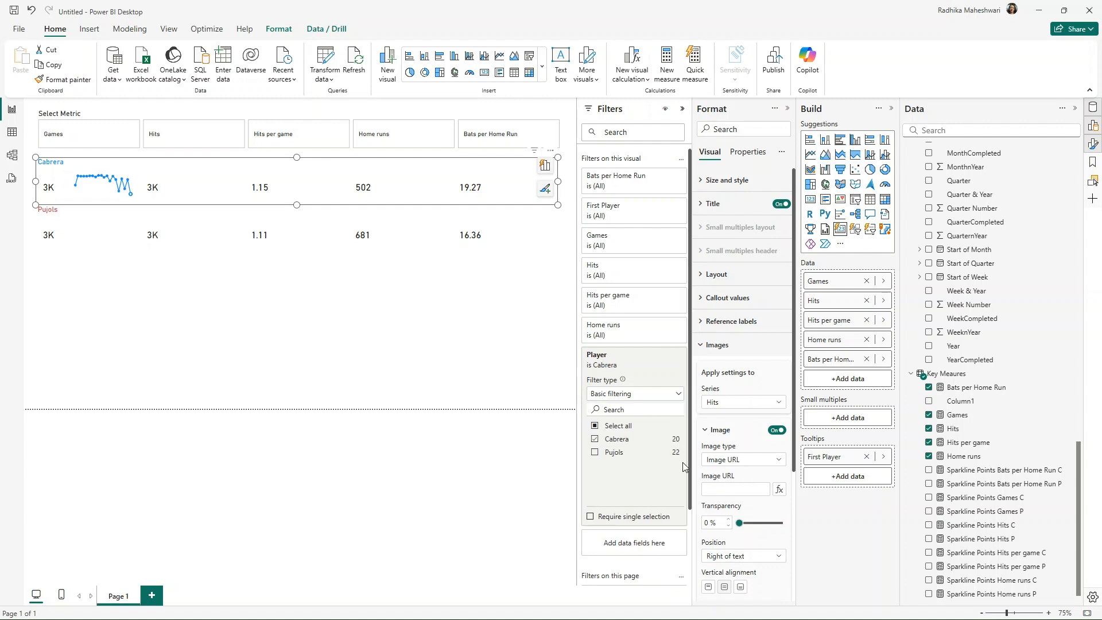
# Base the Hits series' image URL on the Sparkline Points Hits per game C field value
pyautogui.click(778, 493)
pyautogui.click(343, 237)
pyautogui.write('spark')
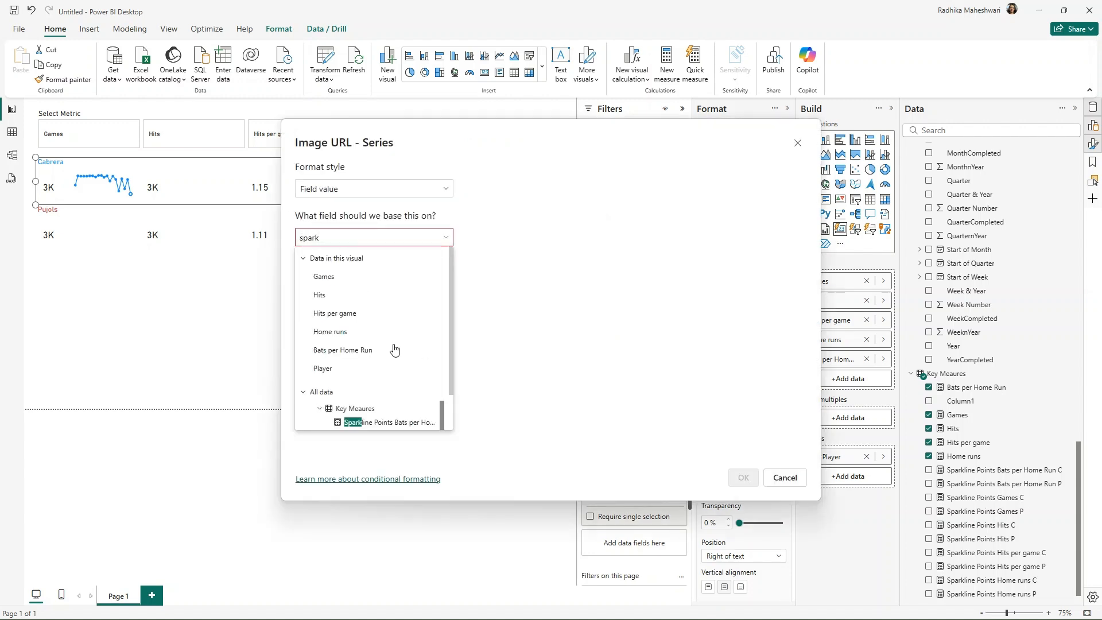
pyautogui.scroll(-5, 396, 353)
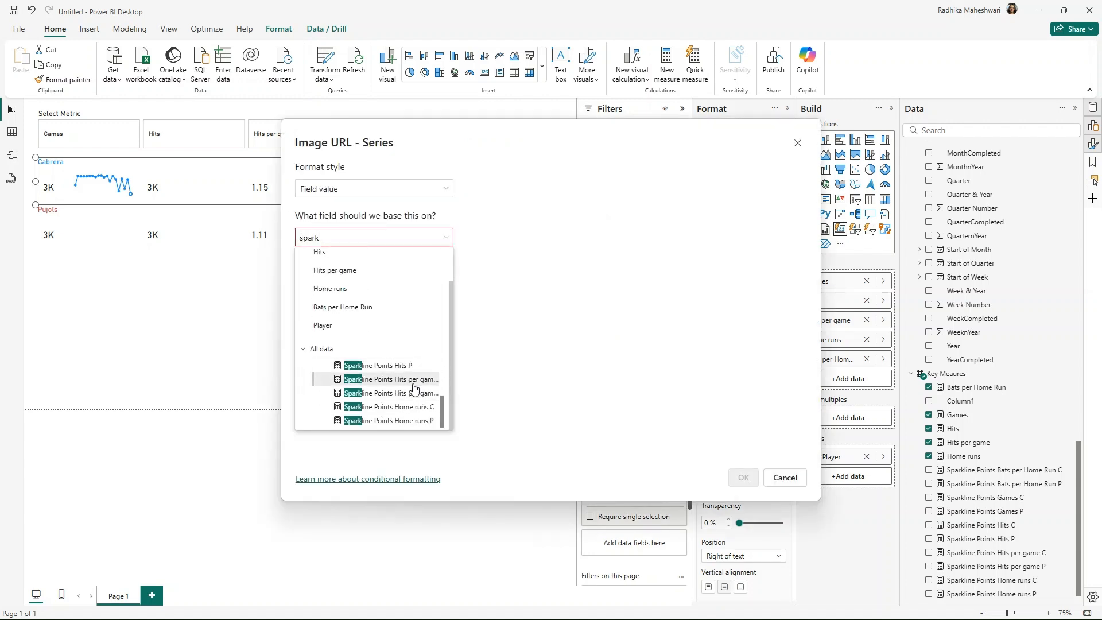
pyautogui.click(415, 387)
pyautogui.click(743, 477)
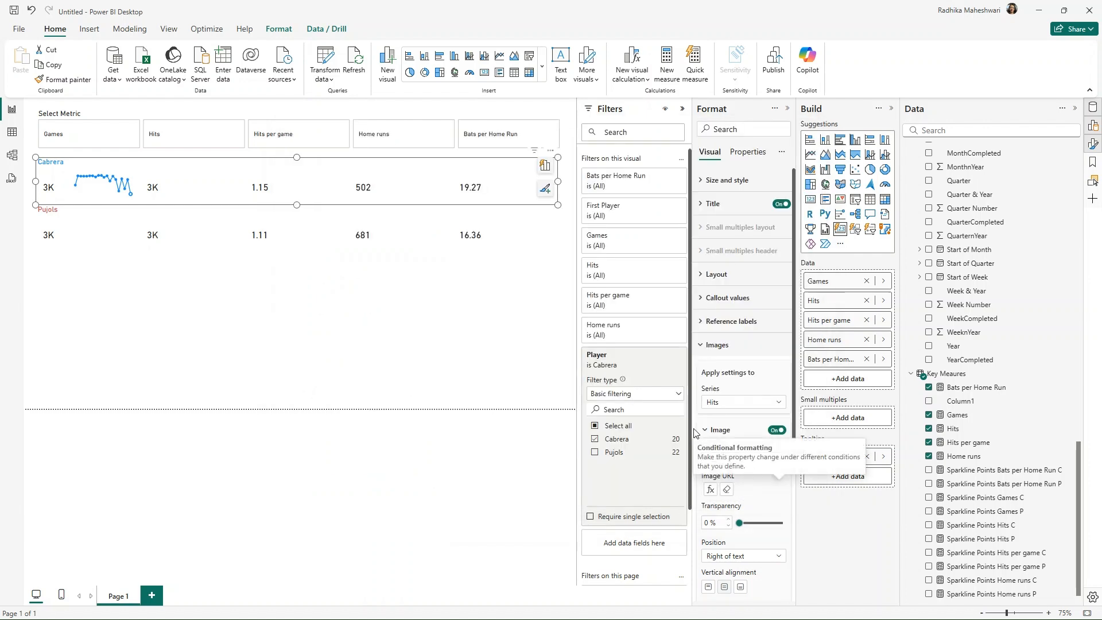
pyautogui.click(743, 401)
pyautogui.click(728, 457)
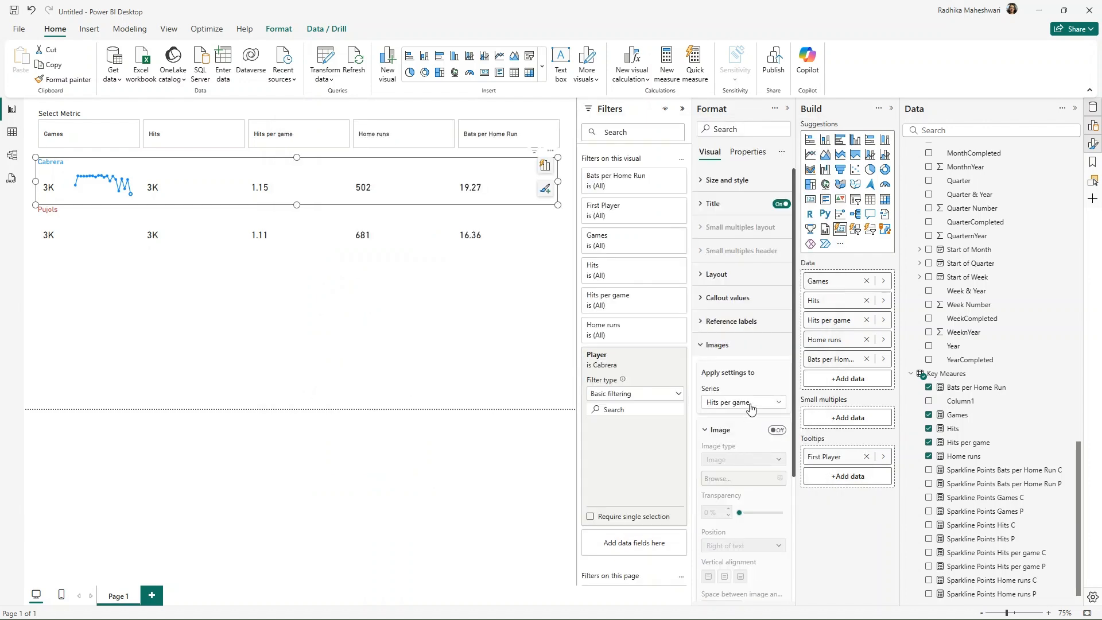
pyautogui.click(749, 403)
pyautogui.click(742, 444)
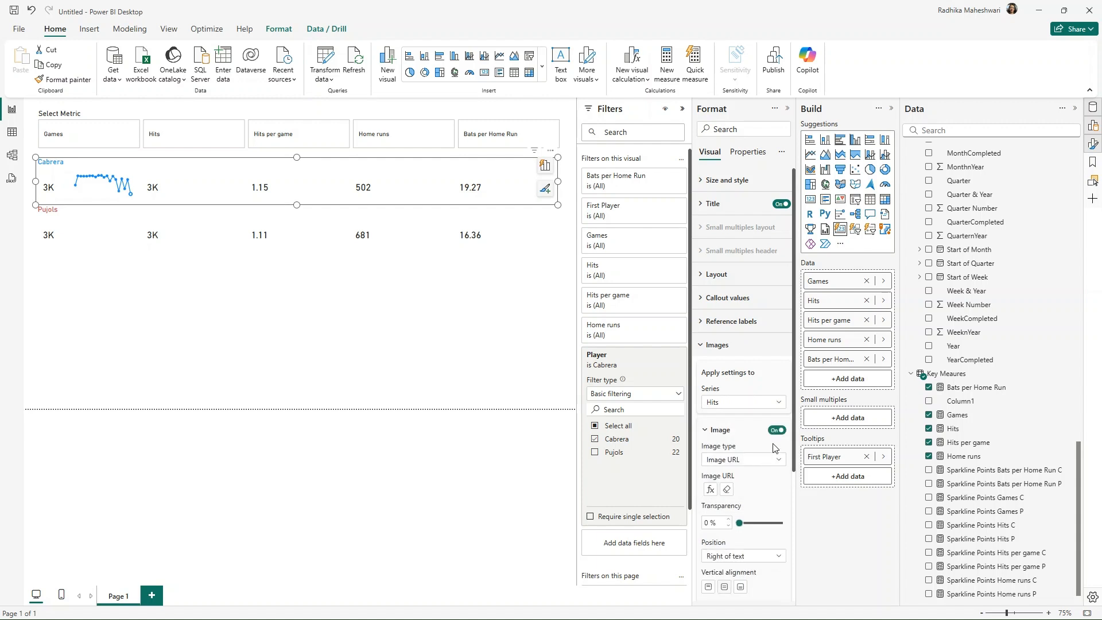
# Base the Hits series' image URL on the Sparkline Points Hits C field value and set the image size to 140 px
pyautogui.click(711, 489)
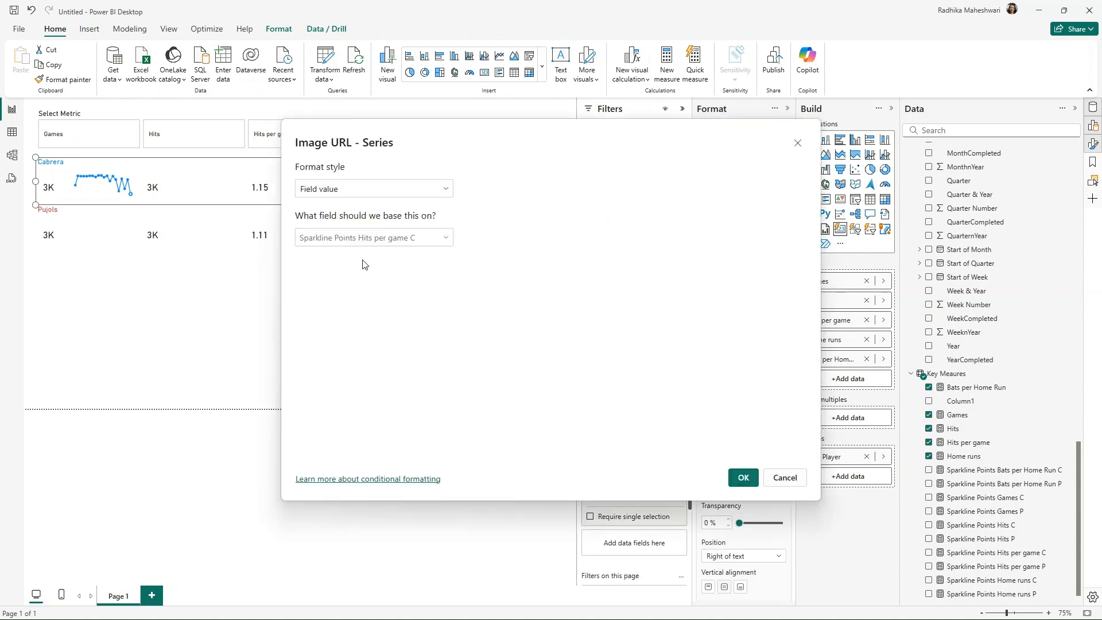
pyautogui.click(401, 242)
pyautogui.write('hots')
pyautogui.scroll(-1, 389, 361)
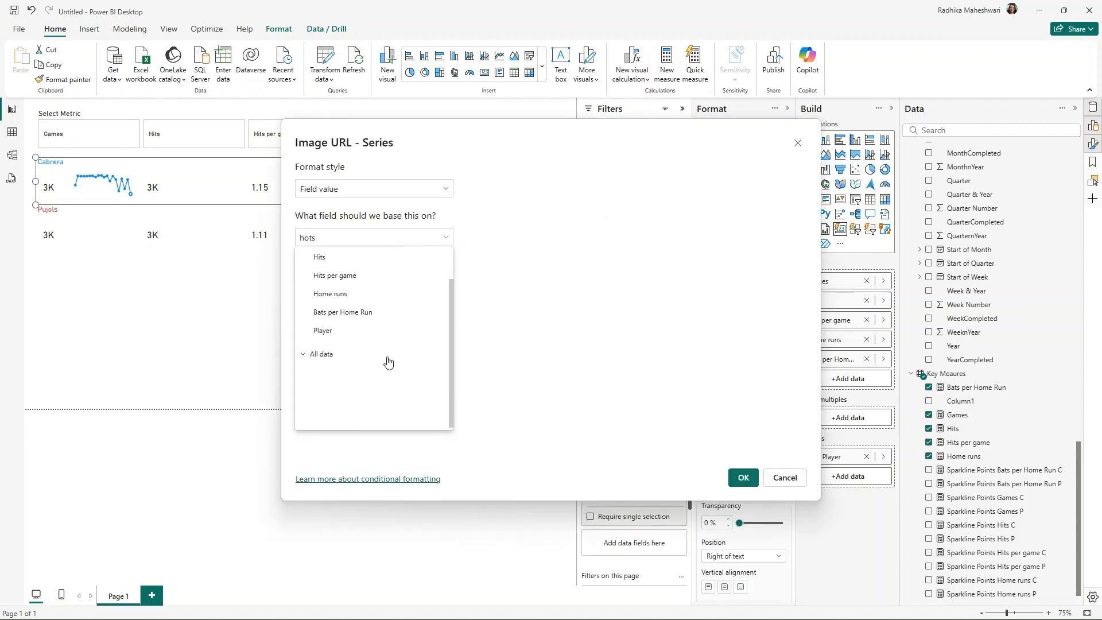
pyautogui.press('BackSpace')
pyautogui.press('BackSpace')
pyautogui.press('BackSpace')
pyautogui.write('it')
pyautogui.scroll(-1, 390, 367)
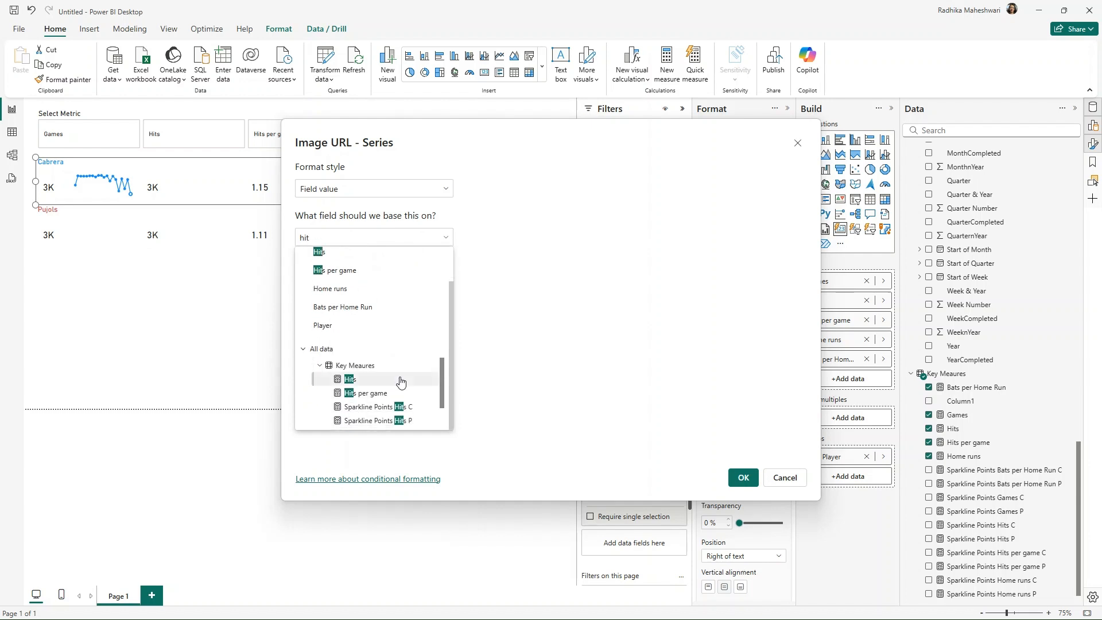
pyautogui.click(383, 420)
pyautogui.click(743, 477)
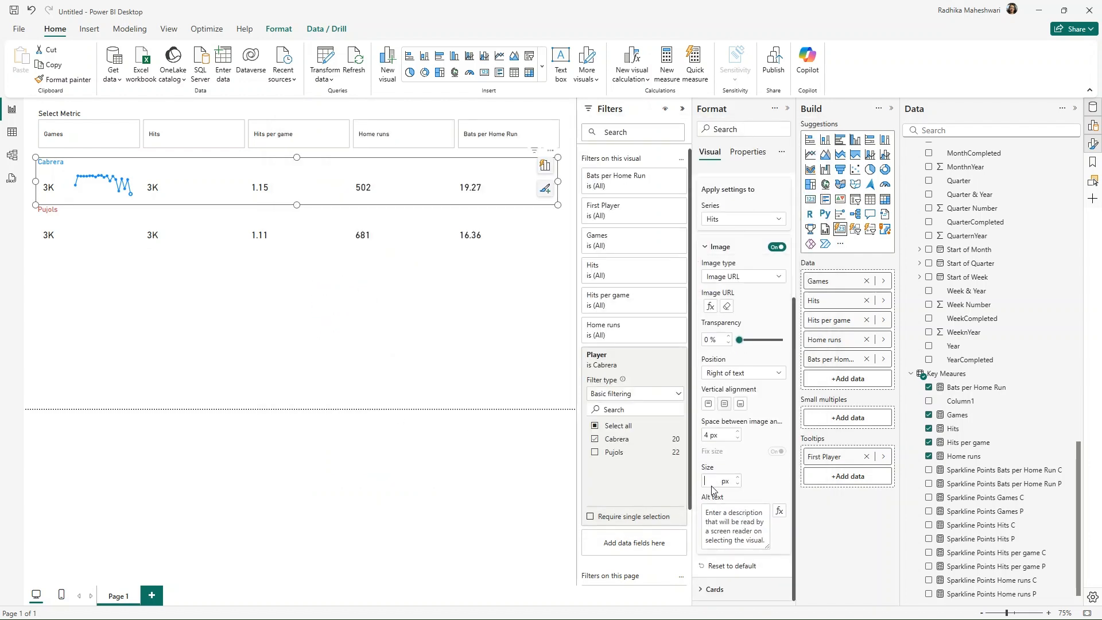
pyautogui.click(711, 481)
pyautogui.write('0')
# Turn on the image for the Cabrera card's Hits per game series and set its image type to Image URL
pyautogui.click(742, 220)
pyautogui.click(746, 272)
pyautogui.click(777, 258)
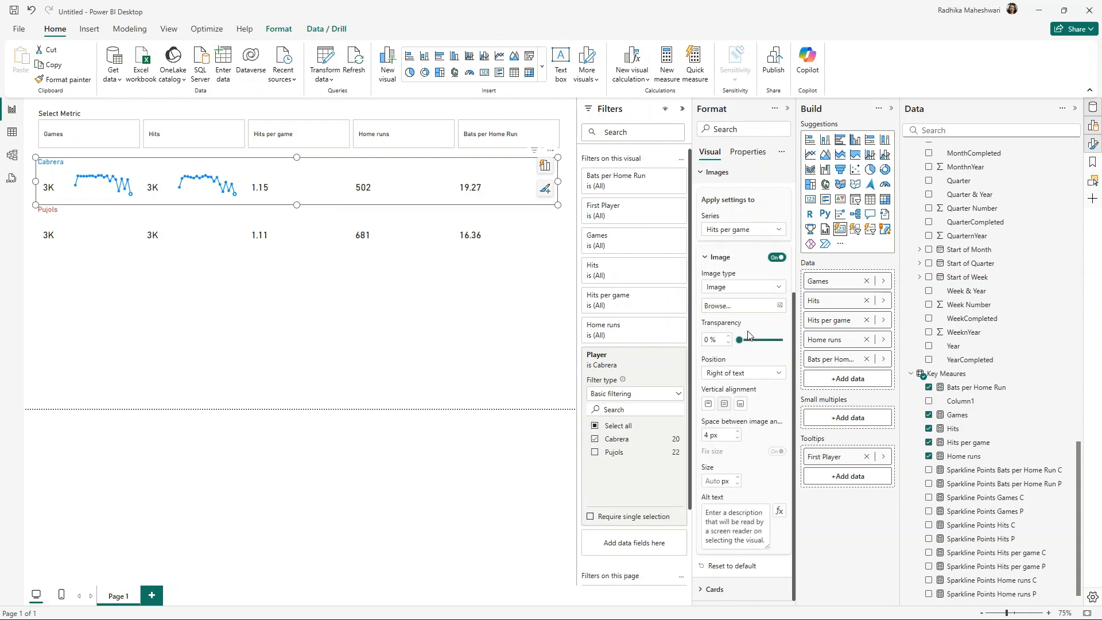
pyautogui.click(746, 287)
pyautogui.click(741, 313)
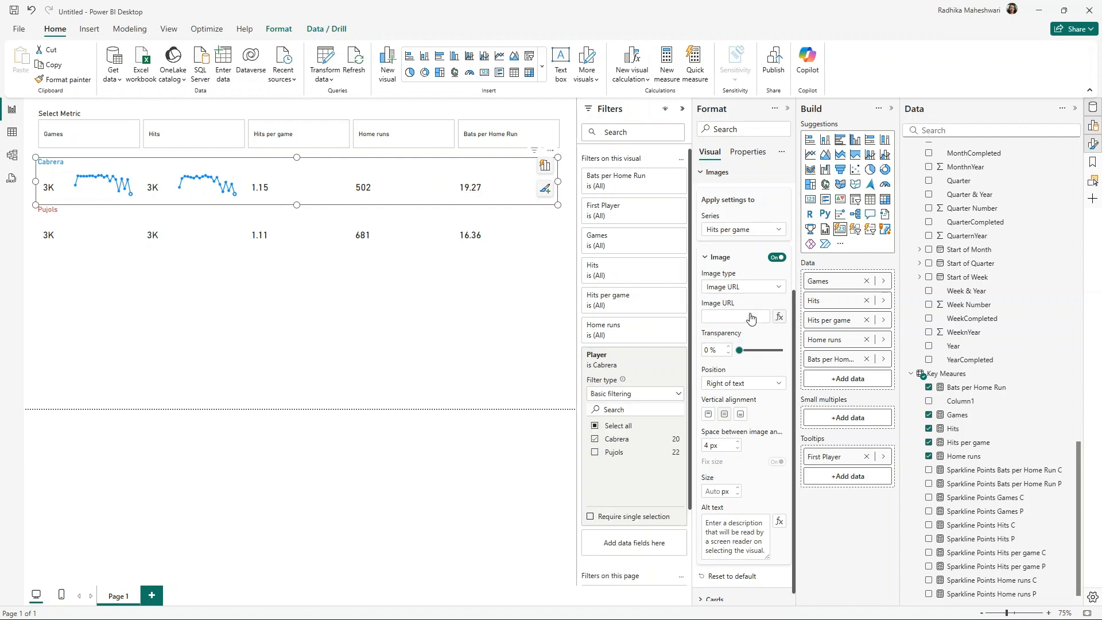
# Base the Hits per game series' image URL on Sparkline Points Bats per Home Run C and set the image size to 140 px
pyautogui.click(778, 316)
pyautogui.click(373, 241)
pyautogui.write('hit')
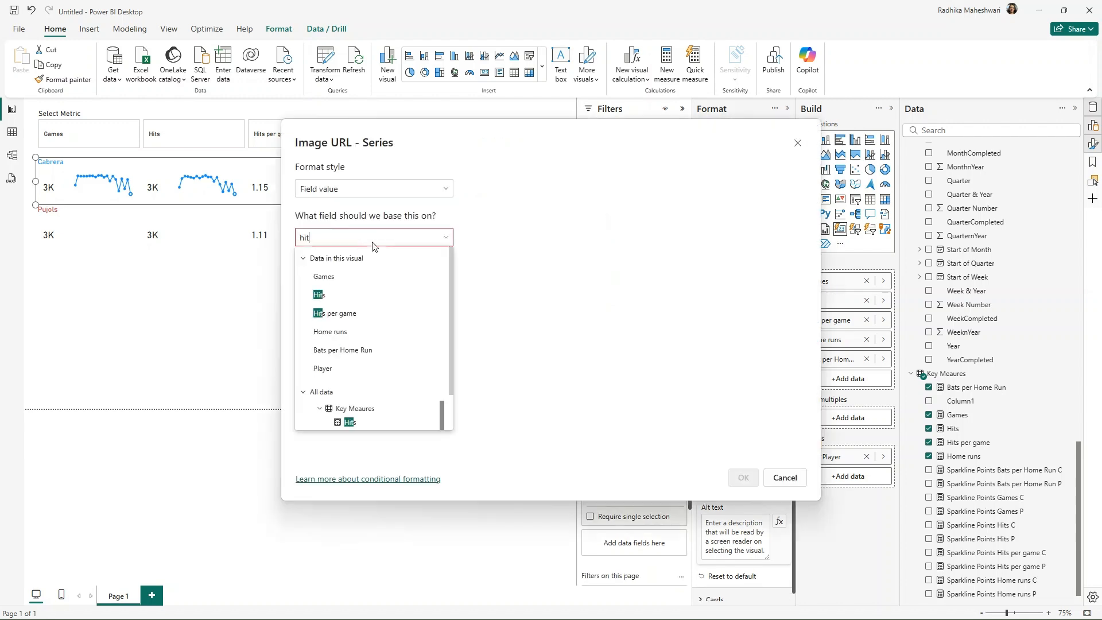
pyautogui.scroll(-2, 394, 320)
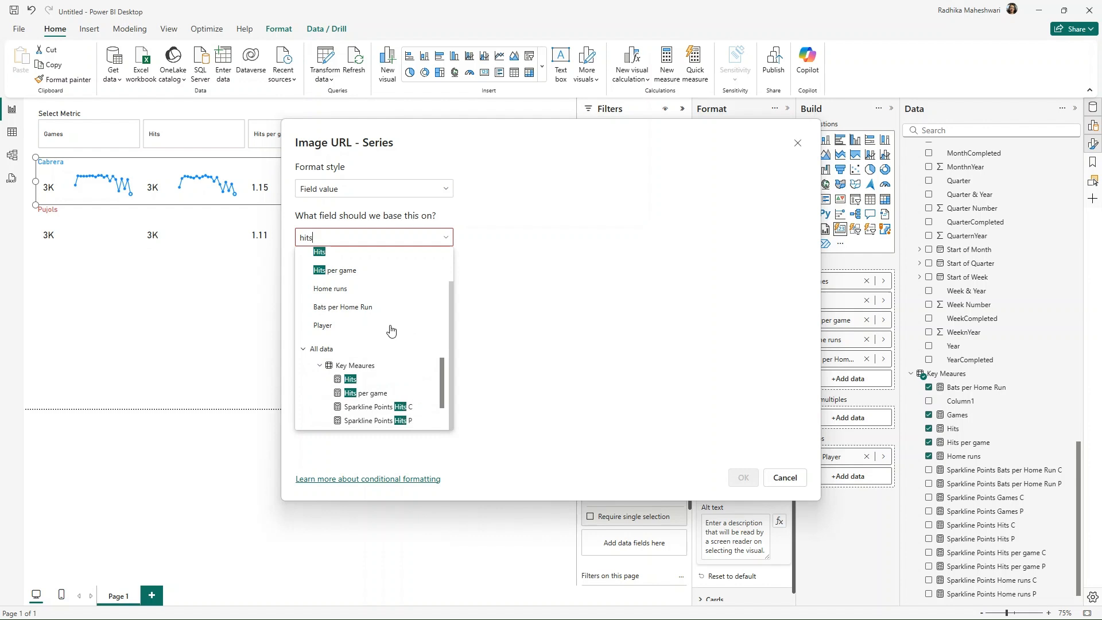
pyautogui.click(423, 421)
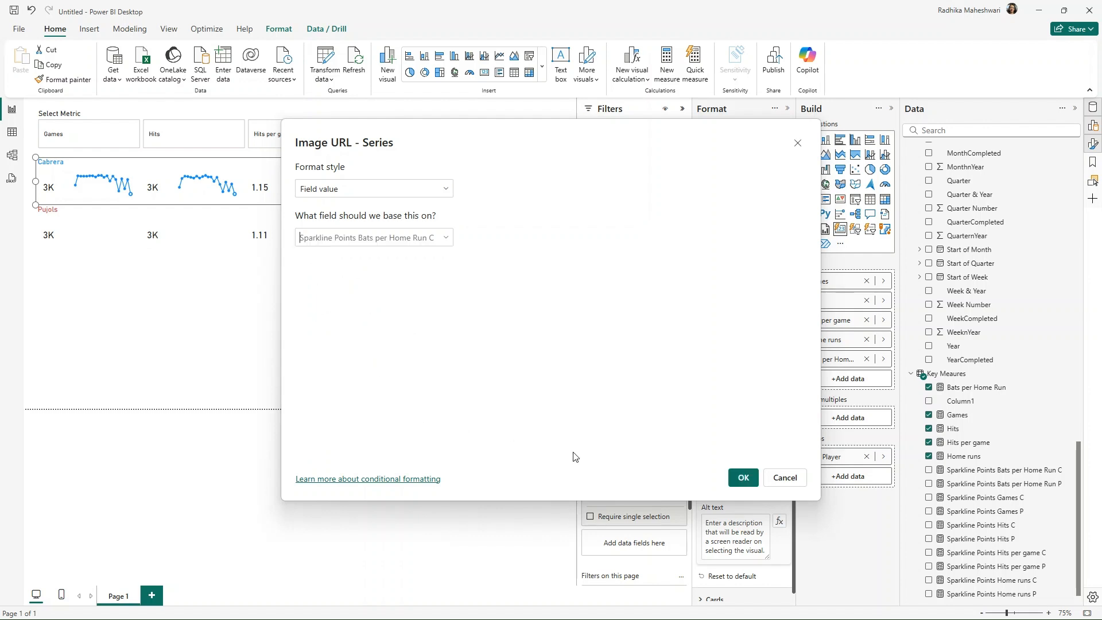
pyautogui.click(741, 478)
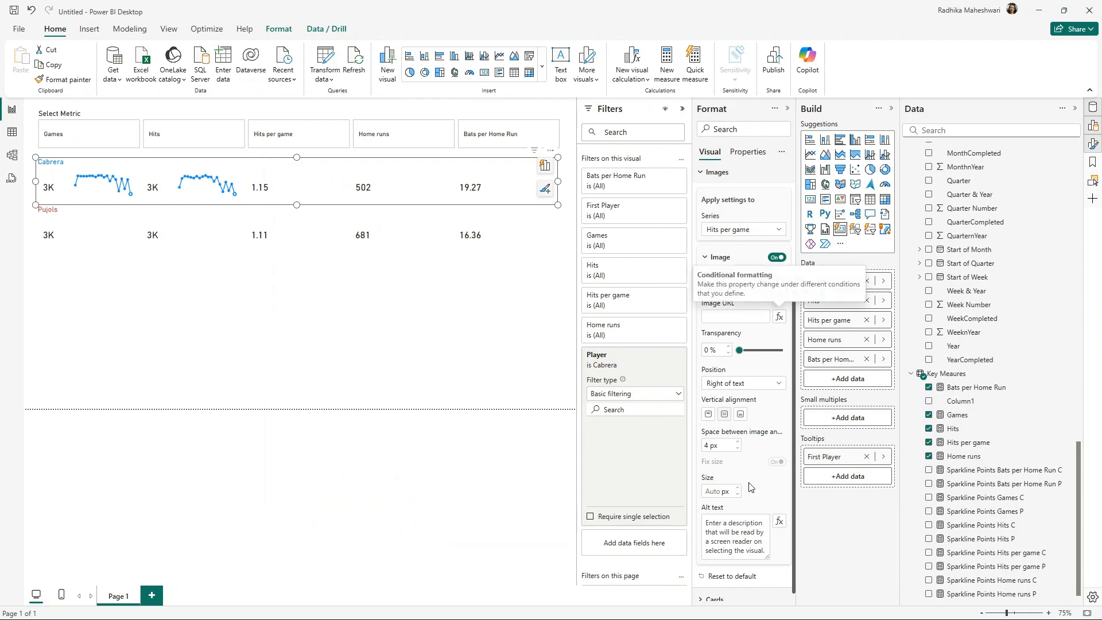
pyautogui.click(716, 492)
pyautogui.write('0')
# Turn on the image for the Cabrera card's Home runs series and set its image type to Image URL
pyautogui.click(744, 229)
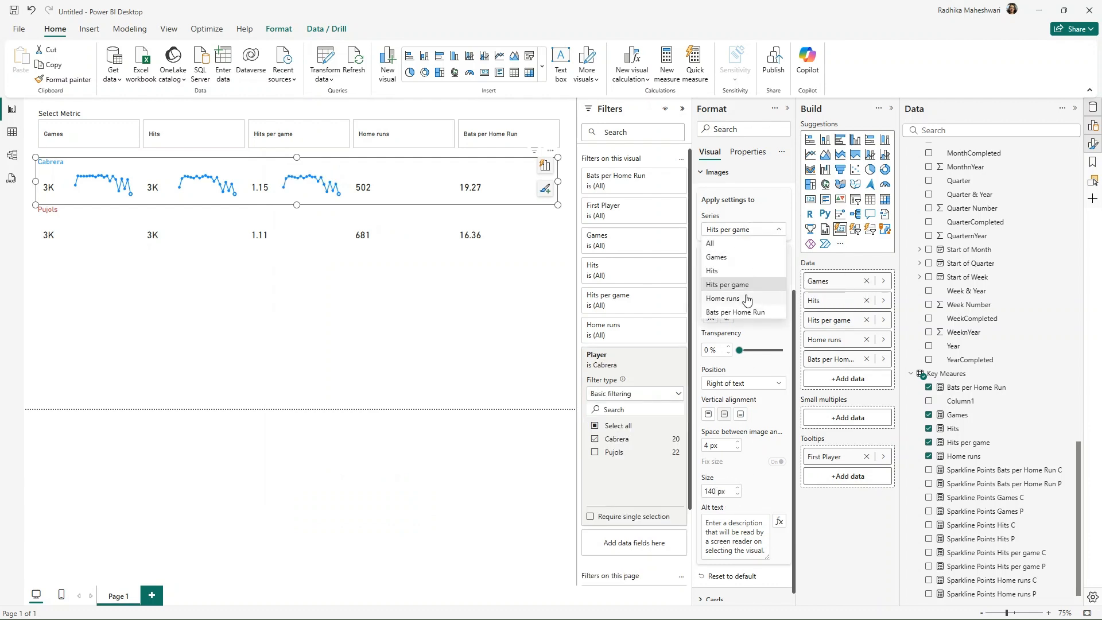
pyautogui.click(739, 292)
pyautogui.click(739, 289)
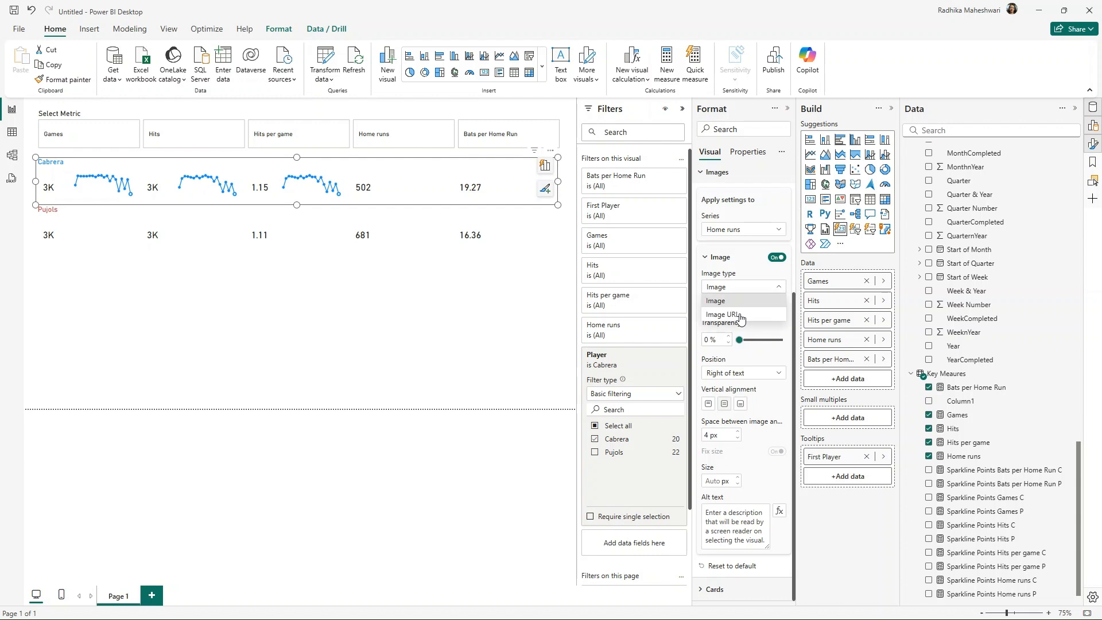
pyautogui.click(741, 315)
# Base the Home runs series' image URL on Sparkline Points Bats per Home Run C and set the image size to 140 px
pyautogui.click(779, 316)
pyautogui.click(336, 237)
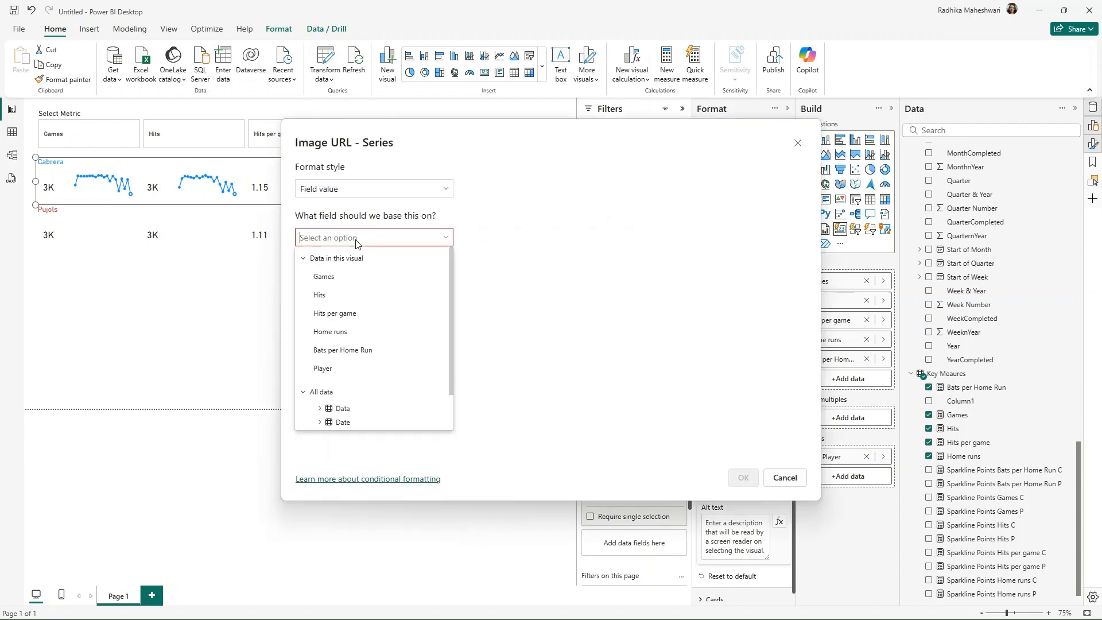
pyautogui.write('home')
pyautogui.scroll(-1, 348, 316)
pyautogui.click(349, 316)
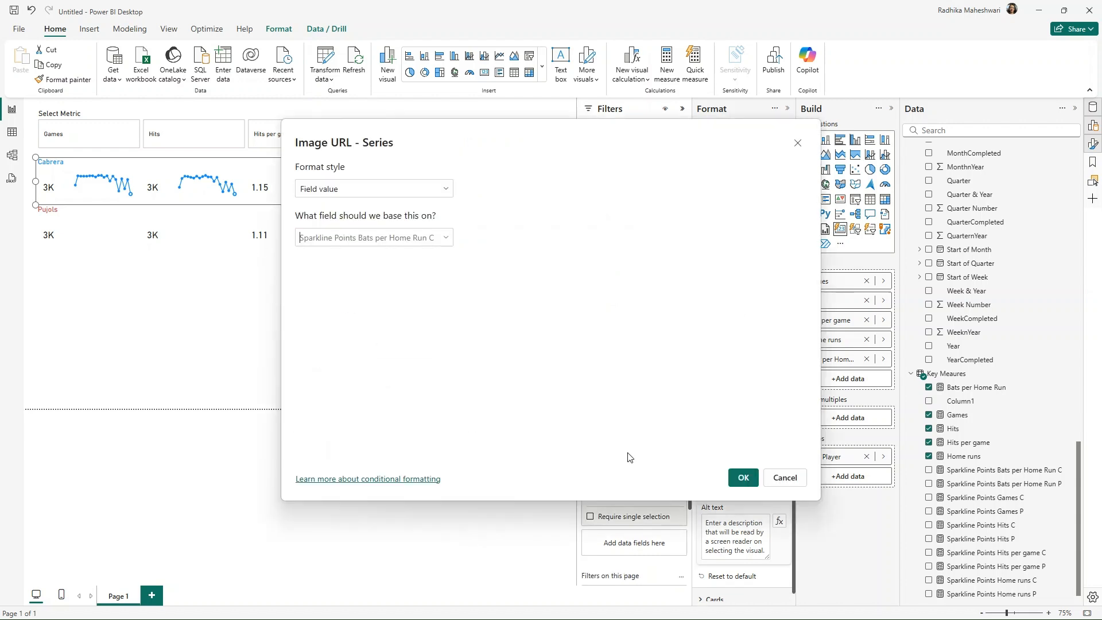
pyautogui.click(743, 477)
pyautogui.click(714, 491)
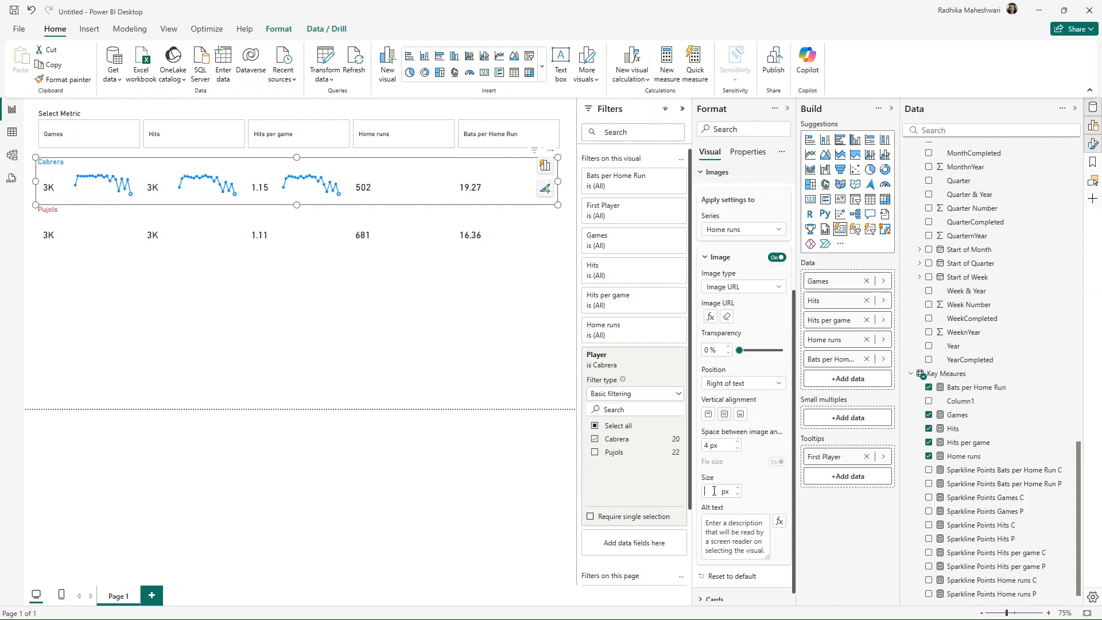
# Turn on the image for the Cabrera card's Bats per Home Run series and set its image type to Image URL
pyautogui.click(741, 229)
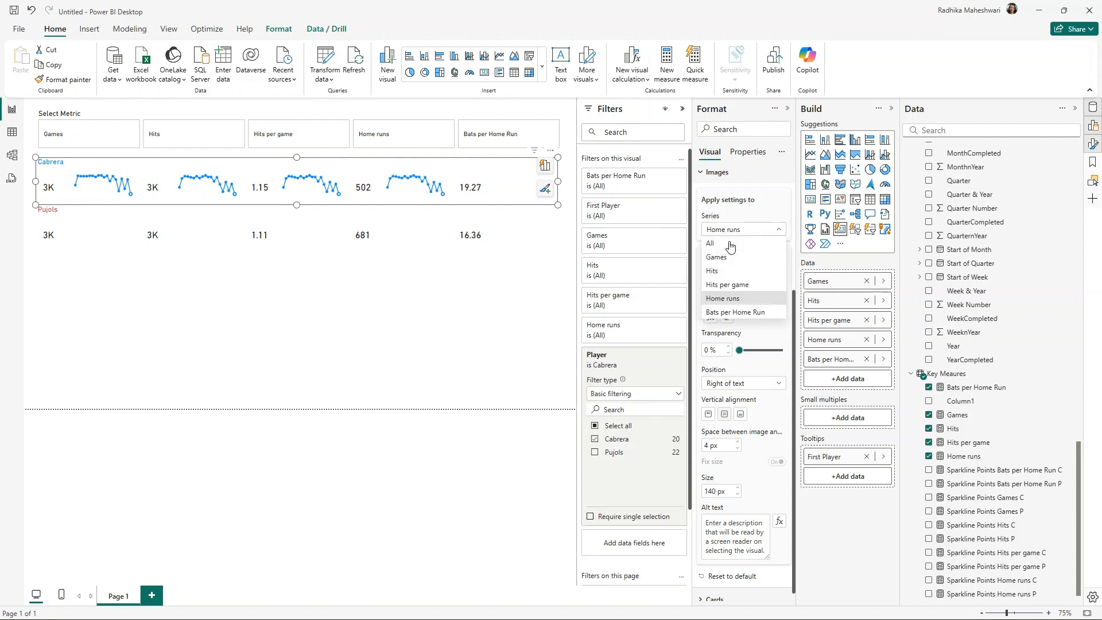
pyautogui.click(746, 314)
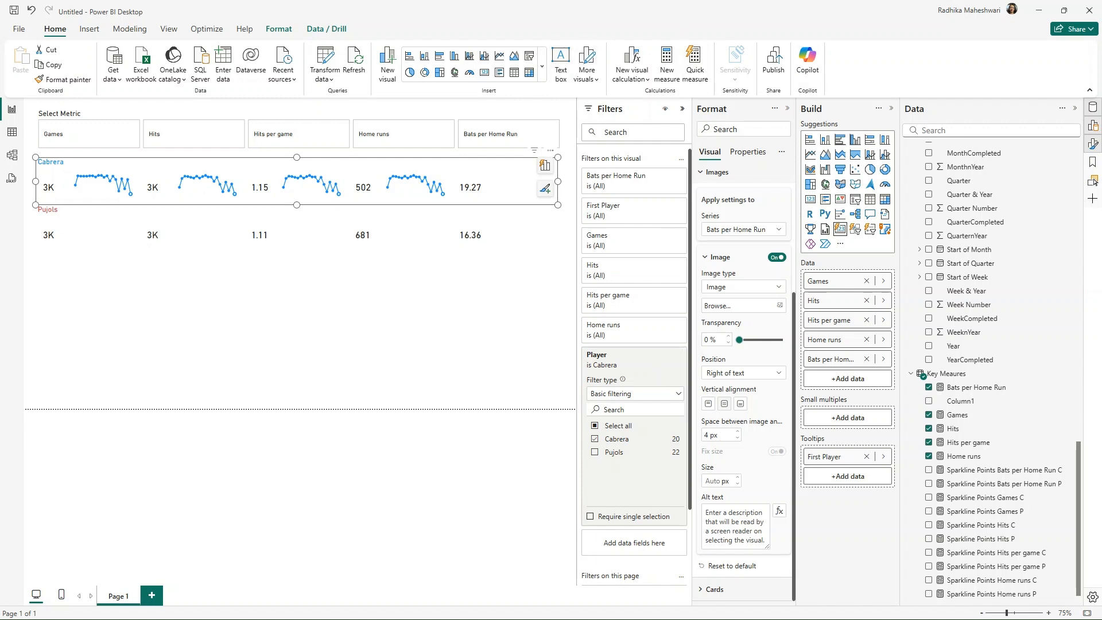
pyautogui.click(744, 286)
pyautogui.click(769, 314)
# Base the Bats per Home Run series' image URL on Sparkline Points Bats per Home Run C and set the image size to 140 px
pyautogui.click(780, 317)
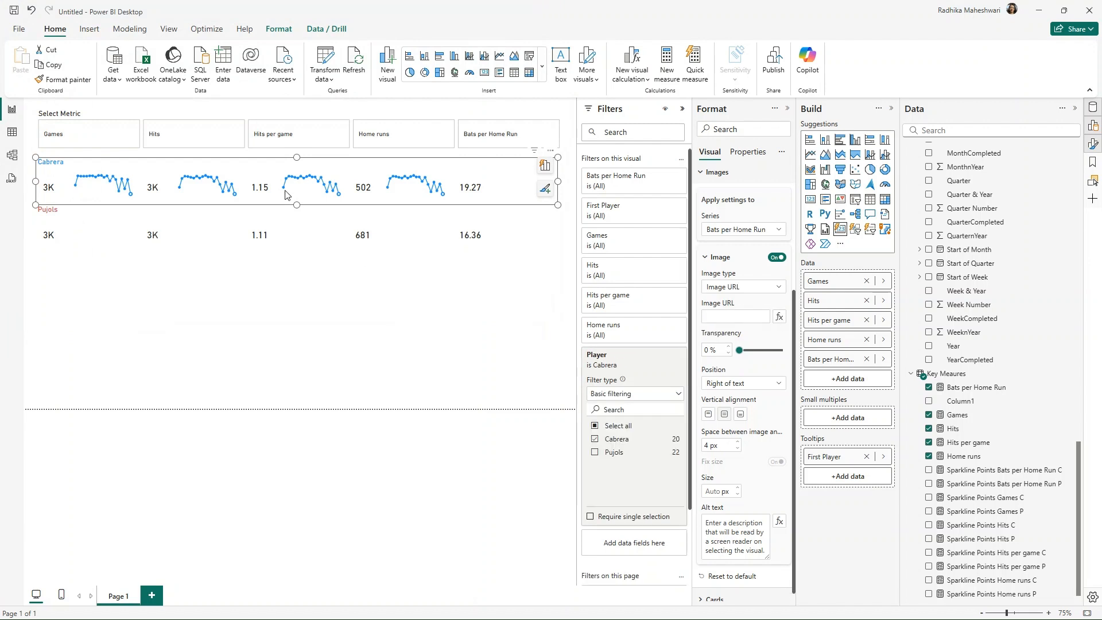
pyautogui.click(351, 240)
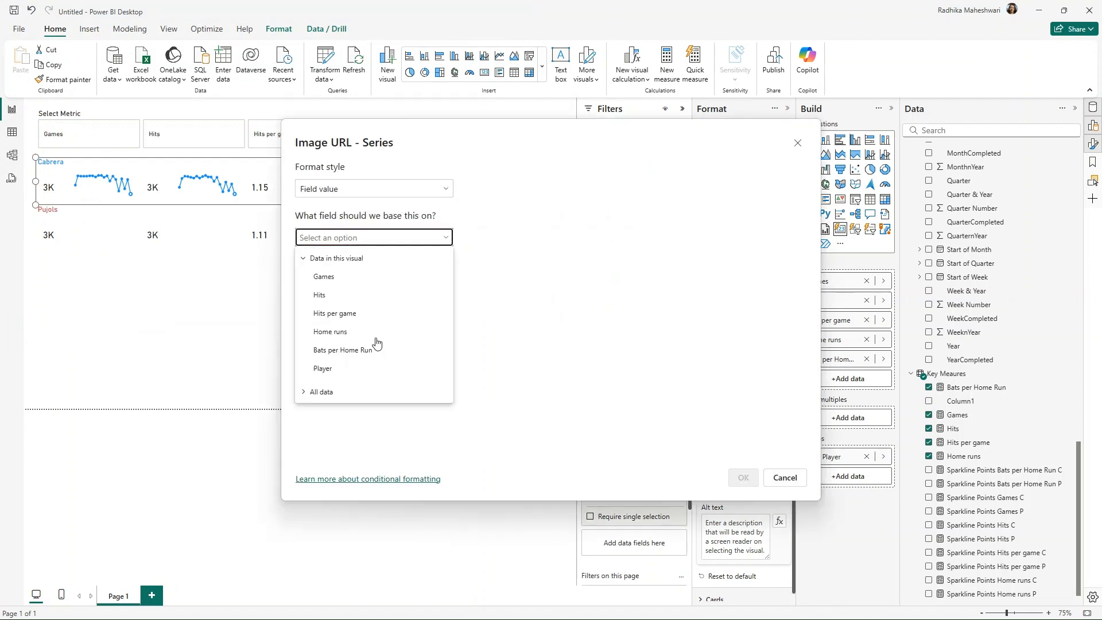
pyautogui.click(378, 252)
pyautogui.write('bat')
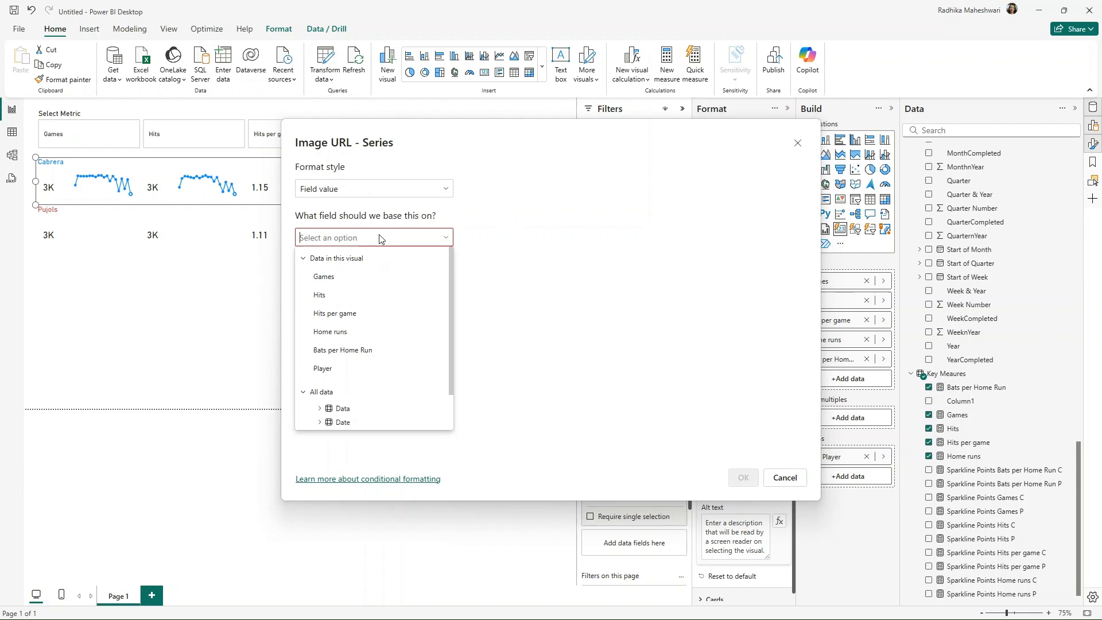
pyautogui.scroll(-1, 364, 316)
pyautogui.click(415, 383)
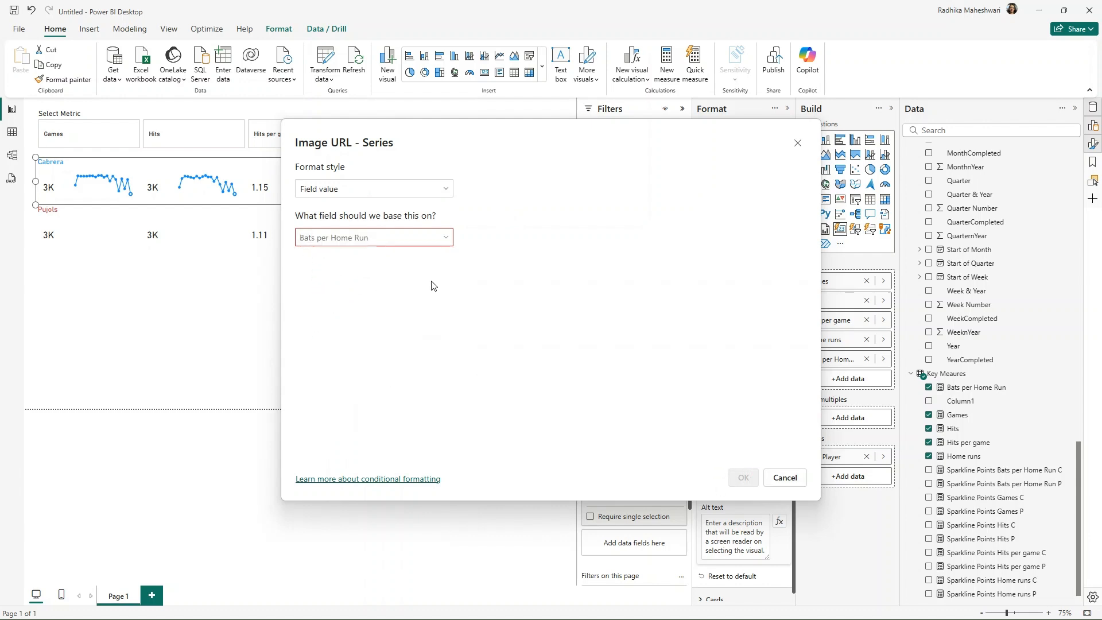
pyautogui.click(385, 239)
pyautogui.write('bat')
pyautogui.scroll(-1, 400, 254)
pyautogui.click(422, 401)
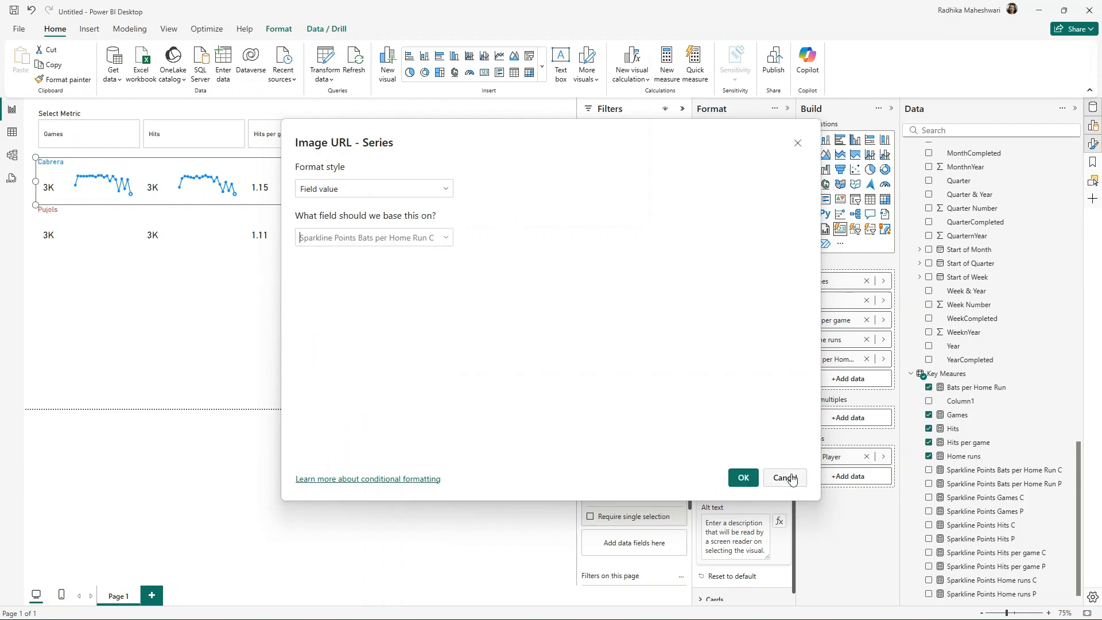
pyautogui.click(743, 478)
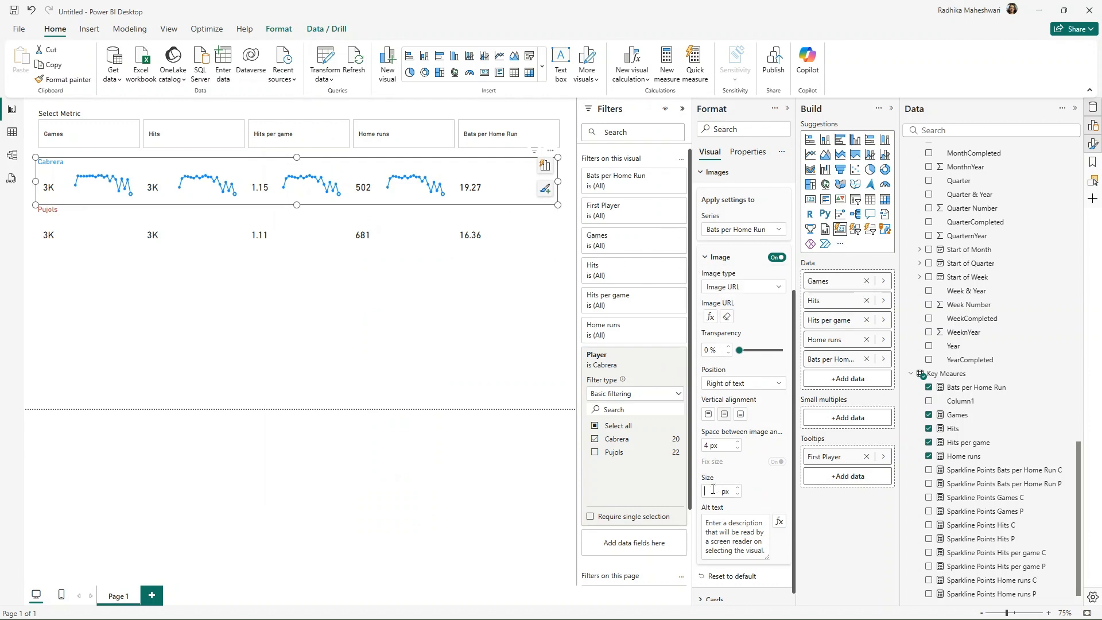
# On the Pujols card, turn on the image for the Bats per Home Run series and set its image type to Image URL
pyautogui.click(89, 239)
pyautogui.click(777, 258)
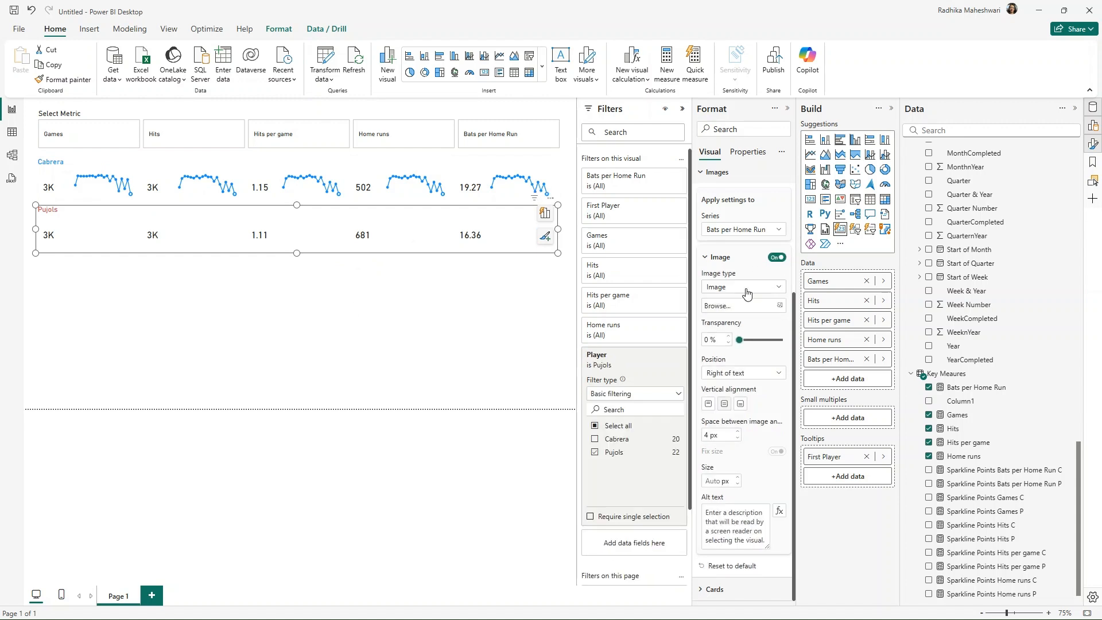
pyautogui.click(744, 286)
pyautogui.click(749, 313)
# Base the Pujols card's Bats per Home Run image URL on Sparkline Points Games P and set the image size to 140 px
pyautogui.click(779, 317)
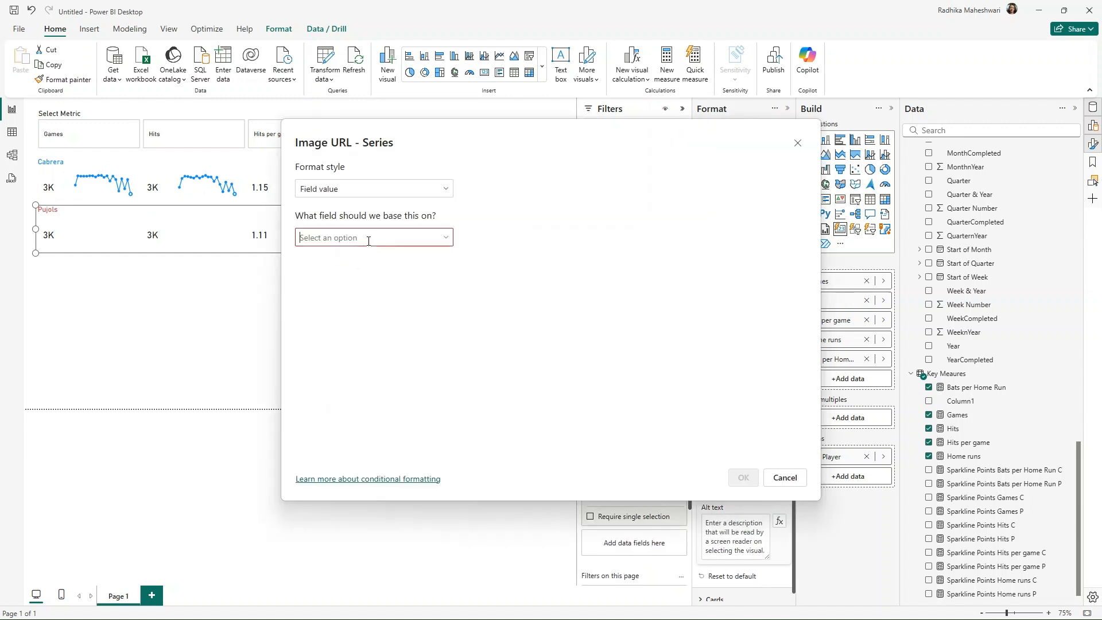
pyautogui.click(372, 240)
pyautogui.write('game')
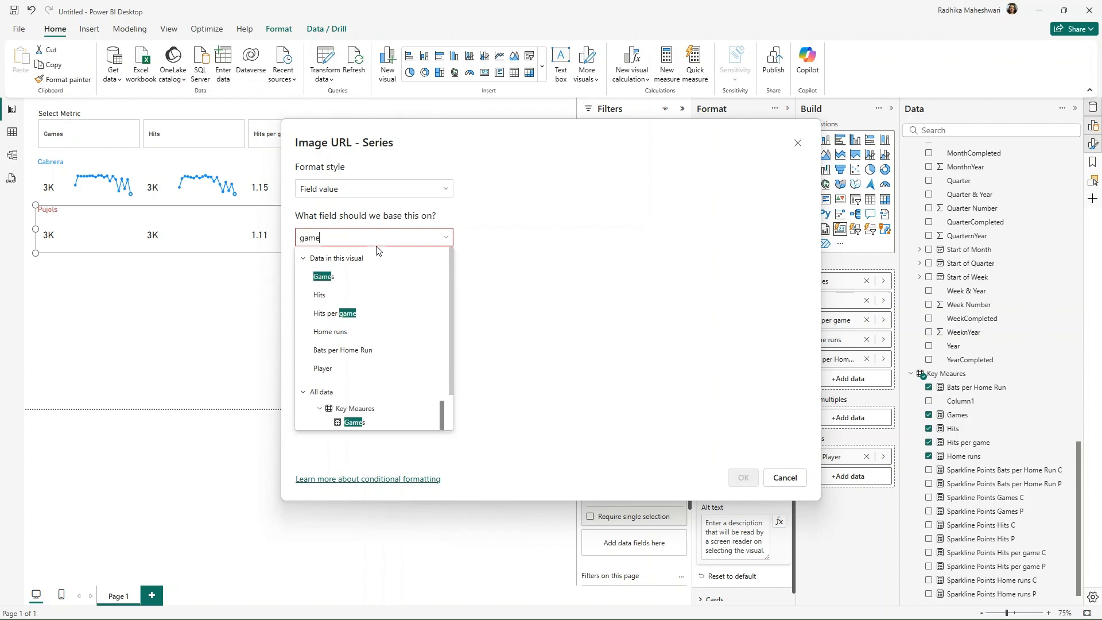
pyautogui.scroll(-1, 376, 408)
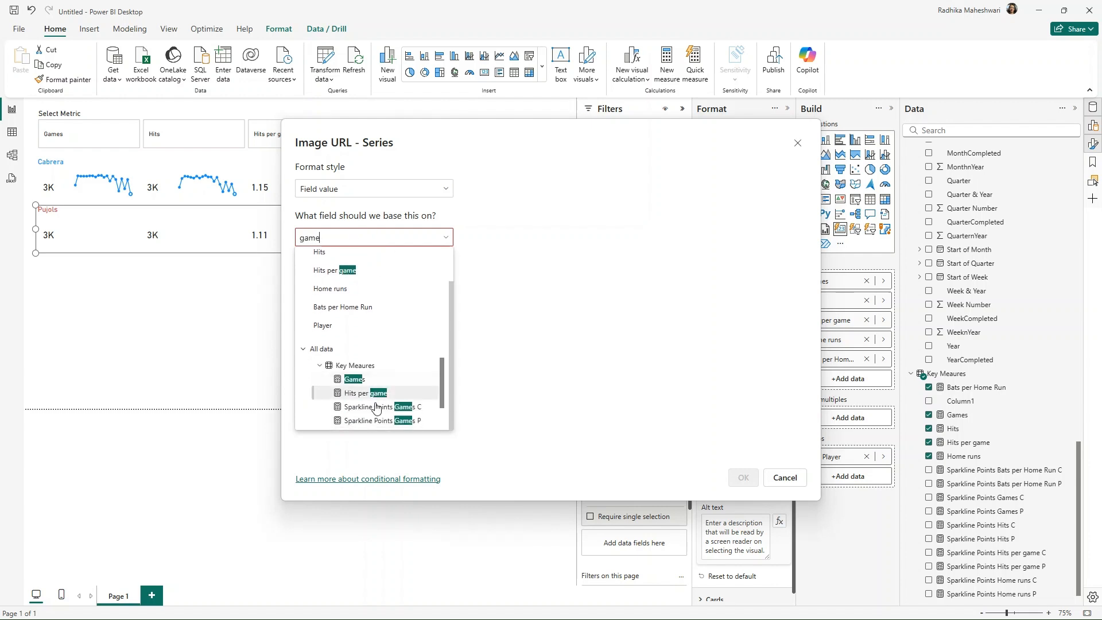
pyautogui.click(425, 430)
pyautogui.click(744, 477)
pyautogui.click(717, 489)
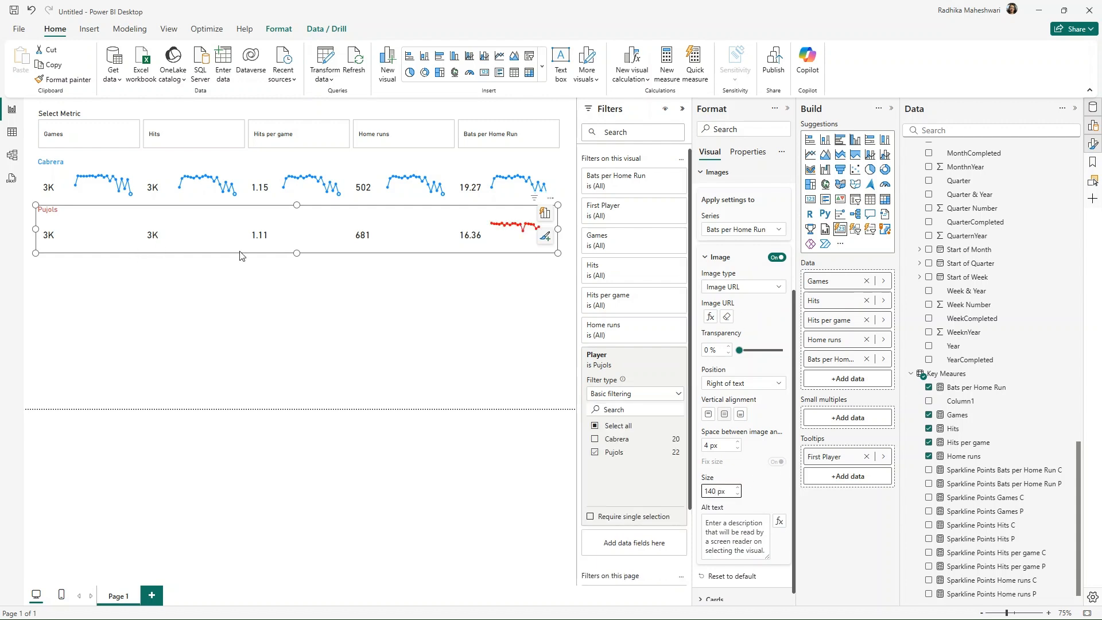
# Turn on the image for the Pujols card's Games series and set its image type to Image URL
pyautogui.click(742, 229)
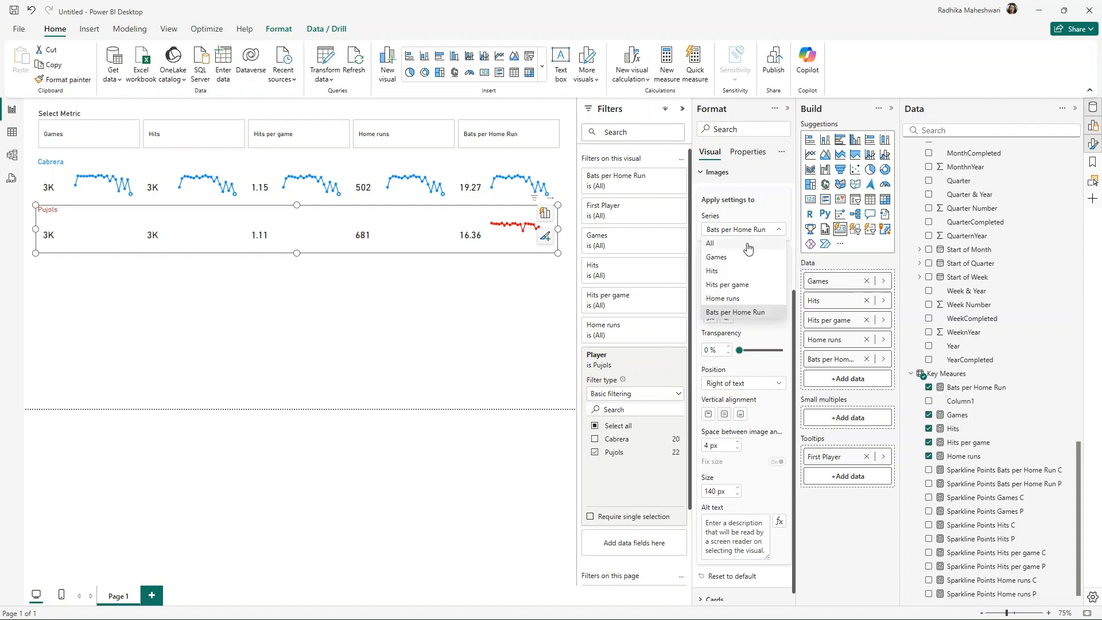
pyautogui.click(729, 258)
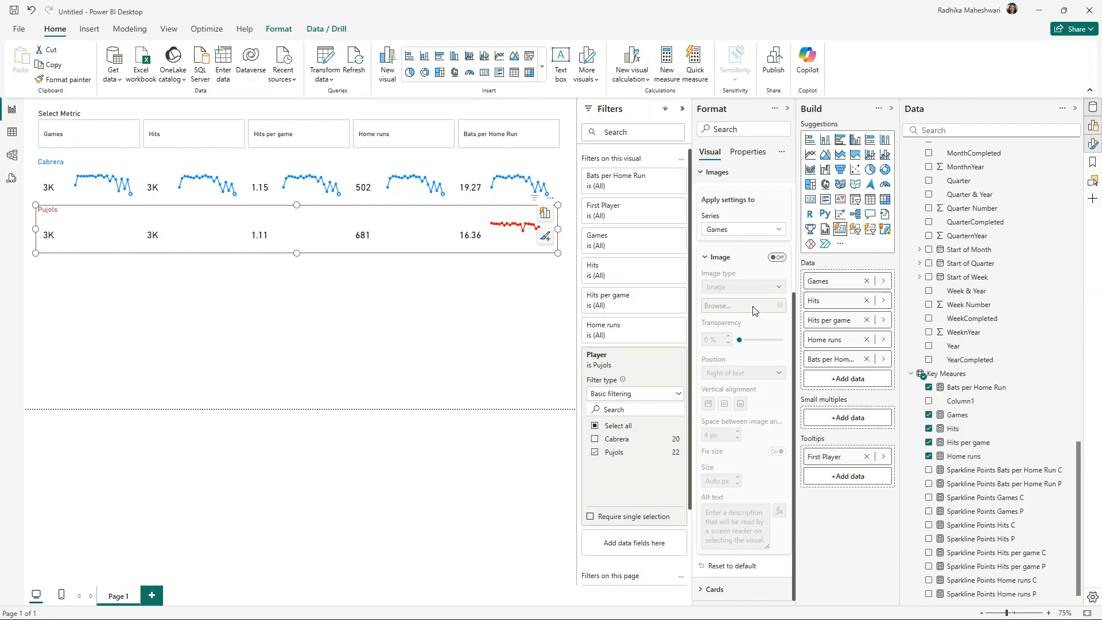
pyautogui.click(777, 257)
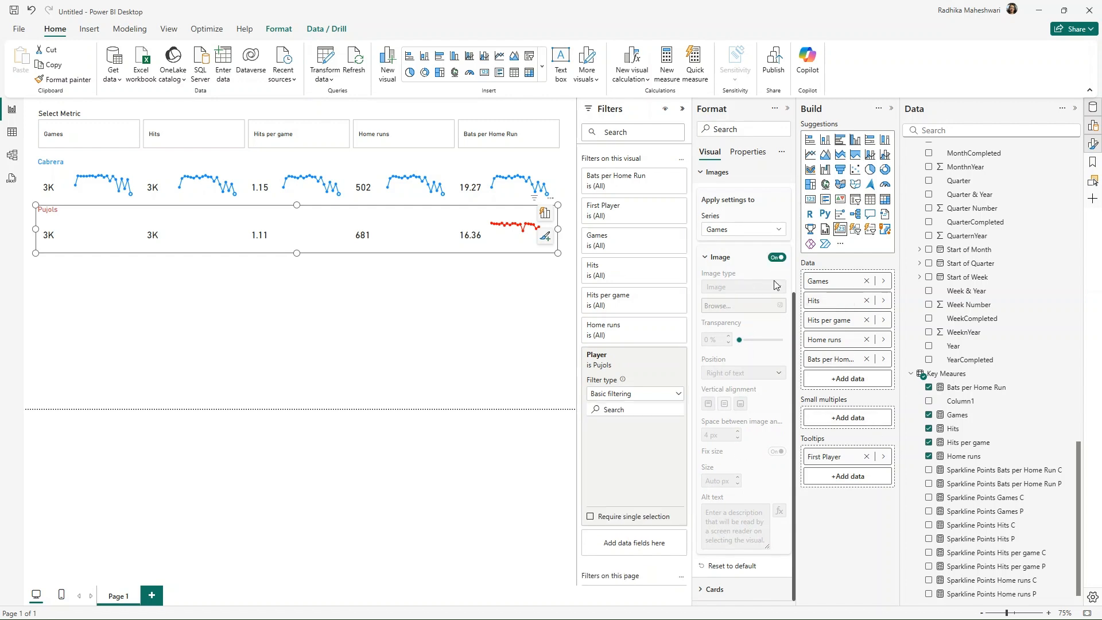
pyautogui.click(743, 286)
pyautogui.click(722, 314)
# Base the Pujols card's Games image URL on Sparkline Points Games P and set the image size to 140 px
pyautogui.click(781, 316)
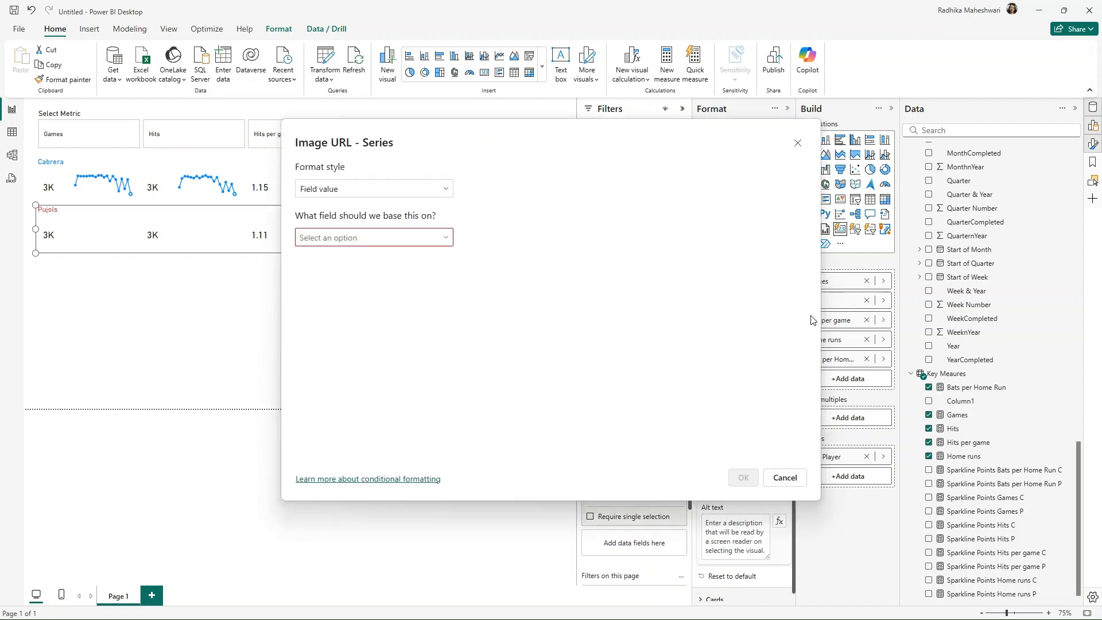
pyautogui.click(392, 238)
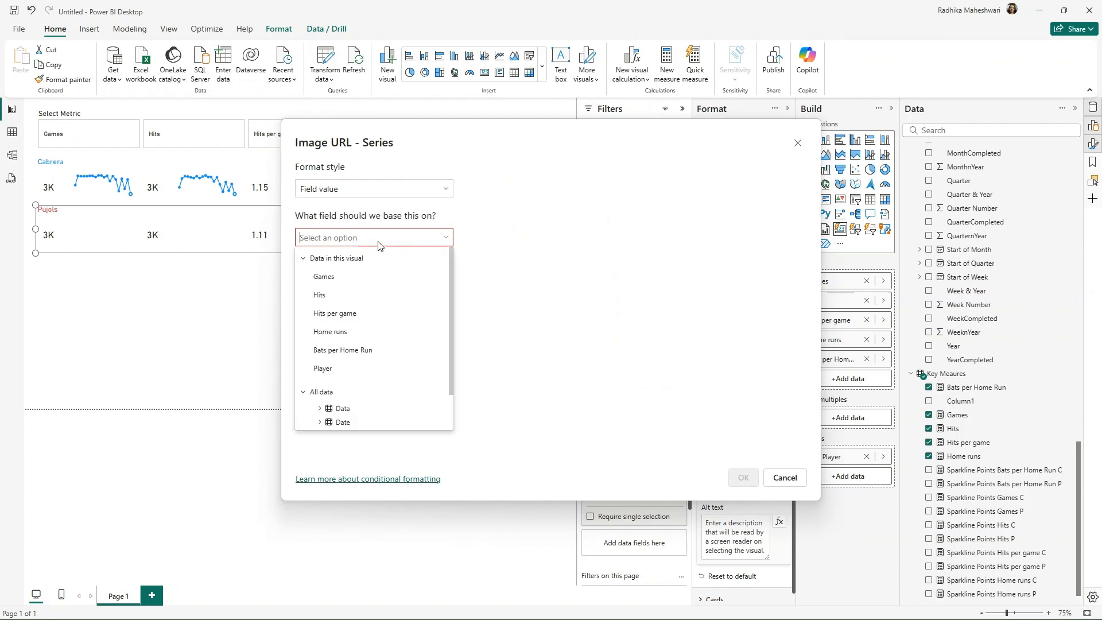
pyautogui.write('game')
pyautogui.scroll(-1, 384, 401)
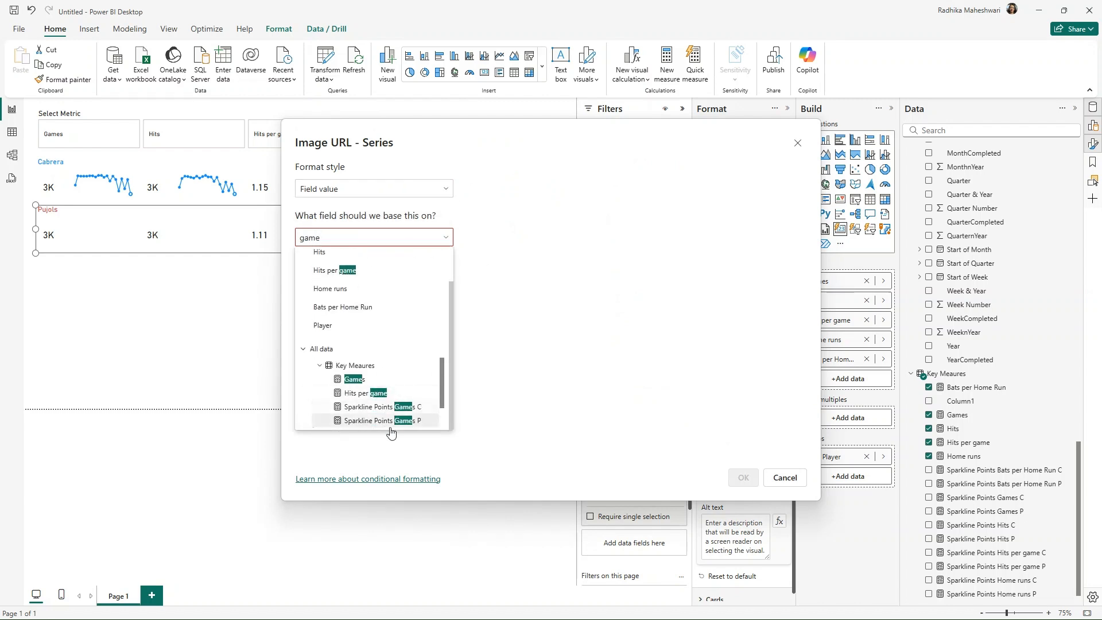
pyautogui.click(393, 408)
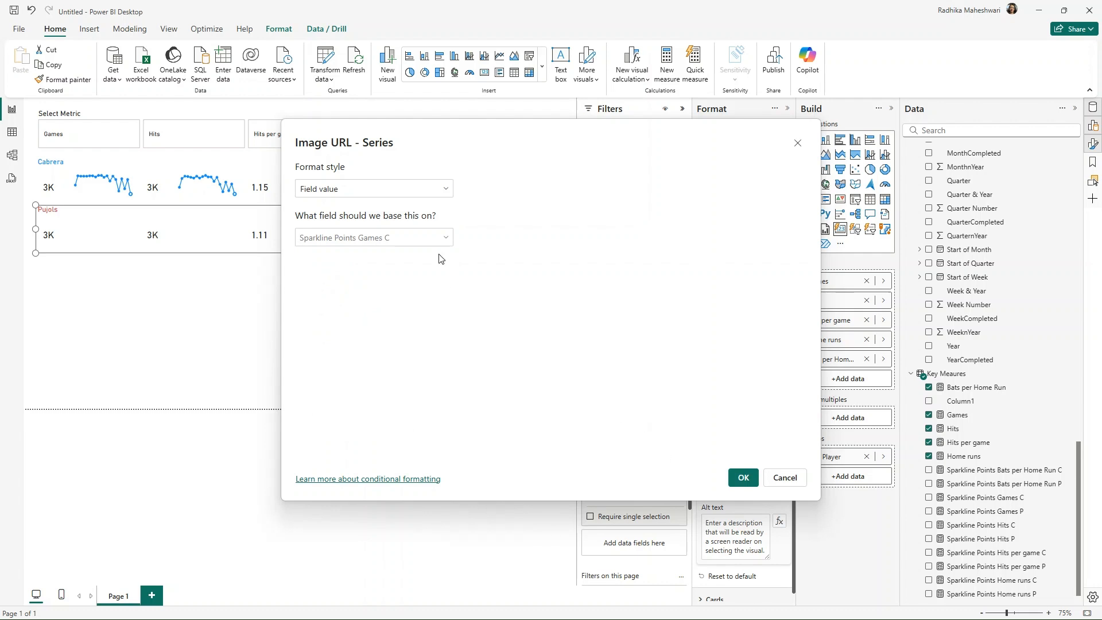
pyautogui.click(430, 237)
pyautogui.scroll(-2, 403, 288)
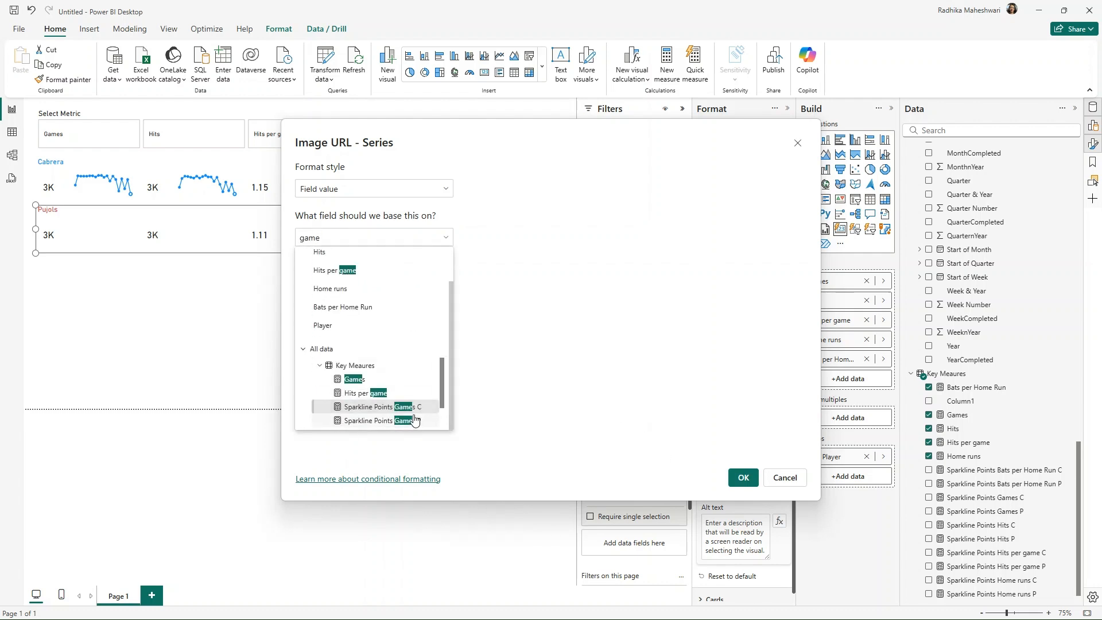
pyautogui.click(416, 420)
pyautogui.click(742, 477)
pyautogui.click(718, 491)
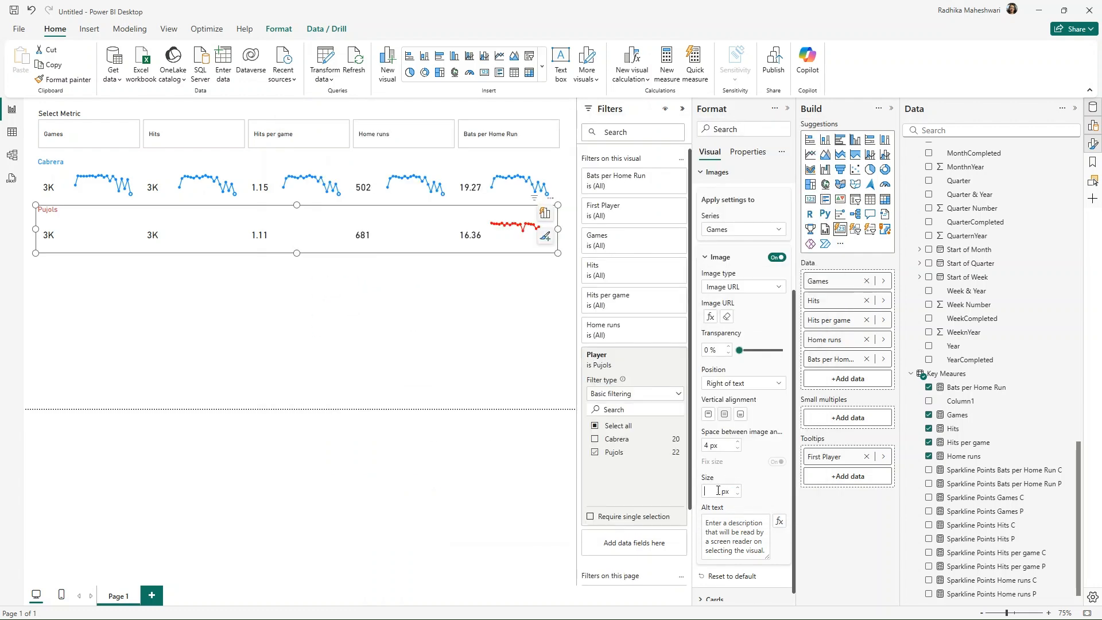
pyautogui.write('140')
pyautogui.press('Return')
# Turn on the image for the Pujols card's Hits series and set its image type to Image URL
pyautogui.click(743, 229)
pyautogui.click(731, 256)
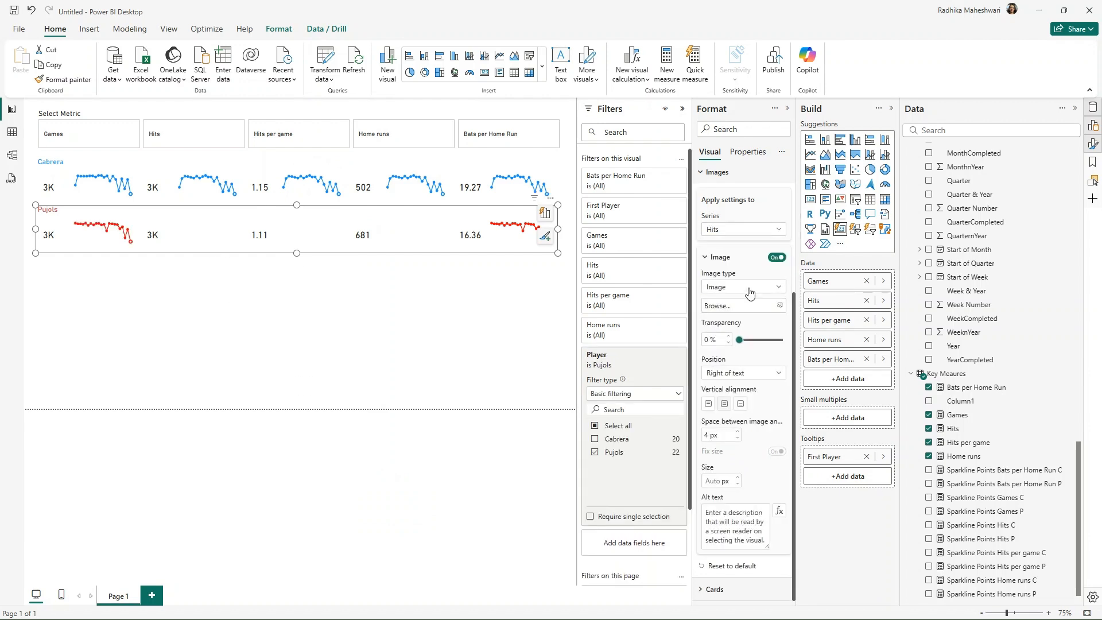
pyautogui.click(749, 287)
pyautogui.click(746, 316)
# Base the Pujols card's Hits image URL on Sparkline Points Hits P and set the image size to 140 px
pyautogui.click(779, 317)
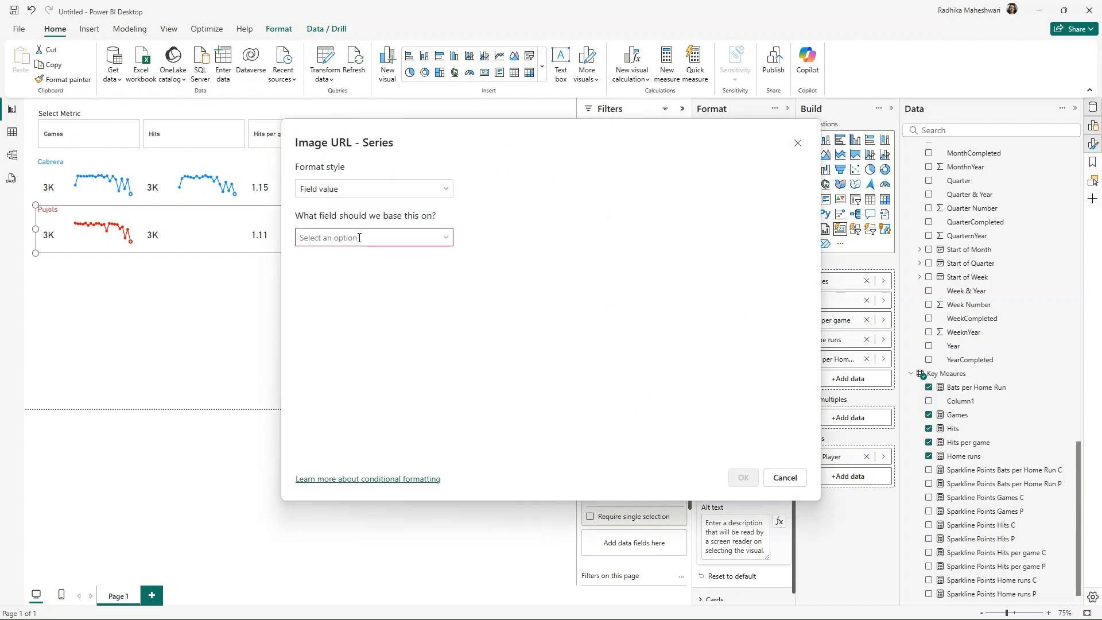
pyautogui.click(359, 237)
pyautogui.write('hit')
pyautogui.scroll(-1, 425, 379)
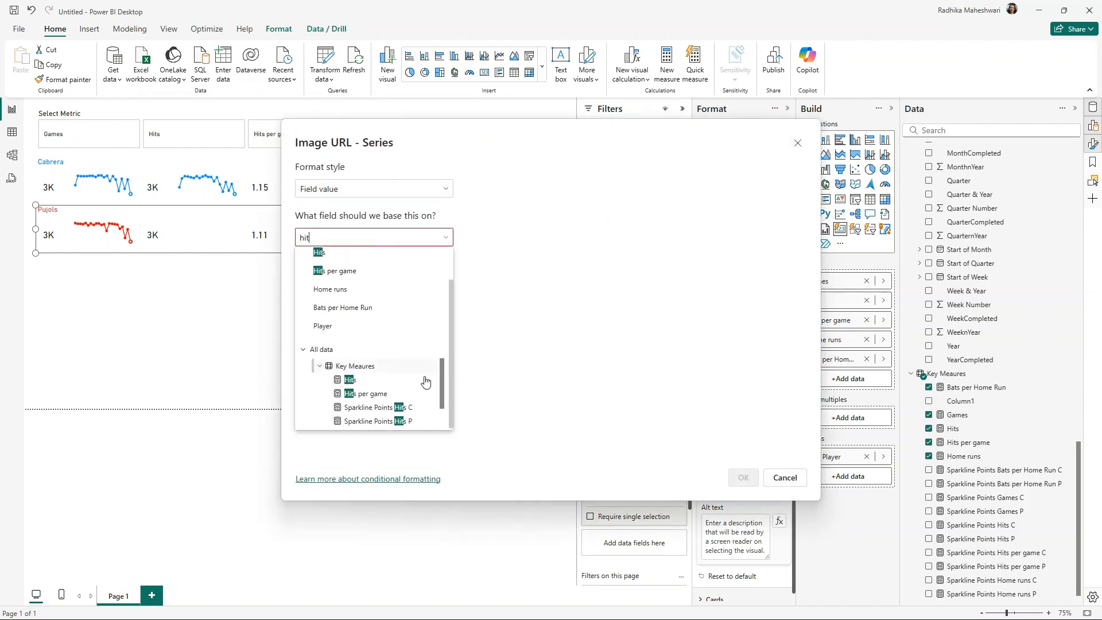
pyautogui.click(409, 423)
pyautogui.click(744, 478)
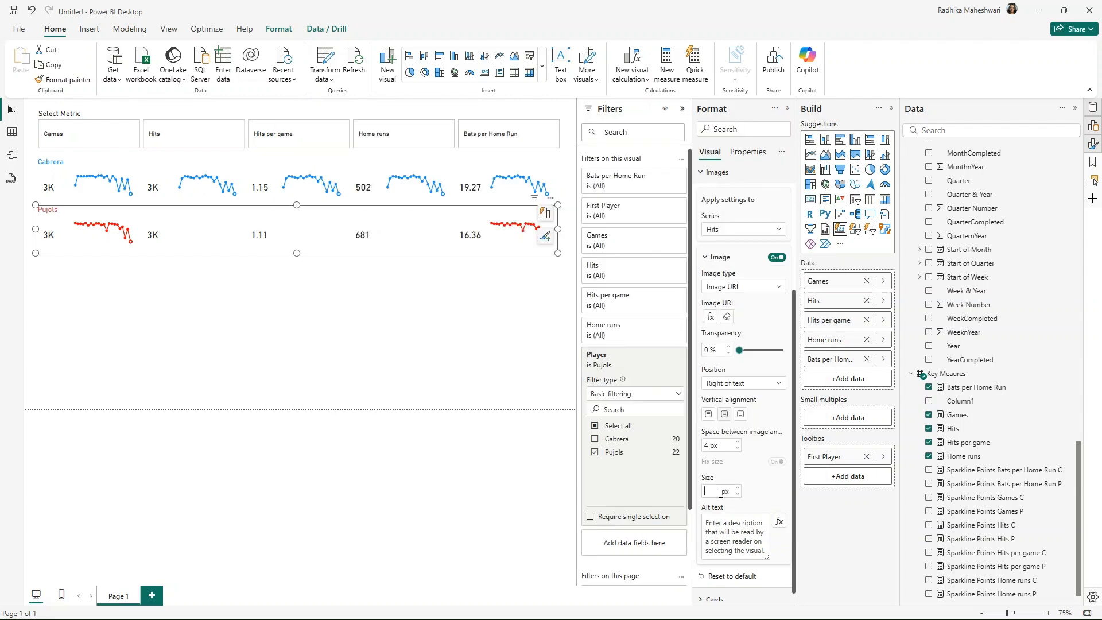
# Turn on the image for the Pujols card's Hits per game series and set its image type to Image URL
pyautogui.click(746, 229)
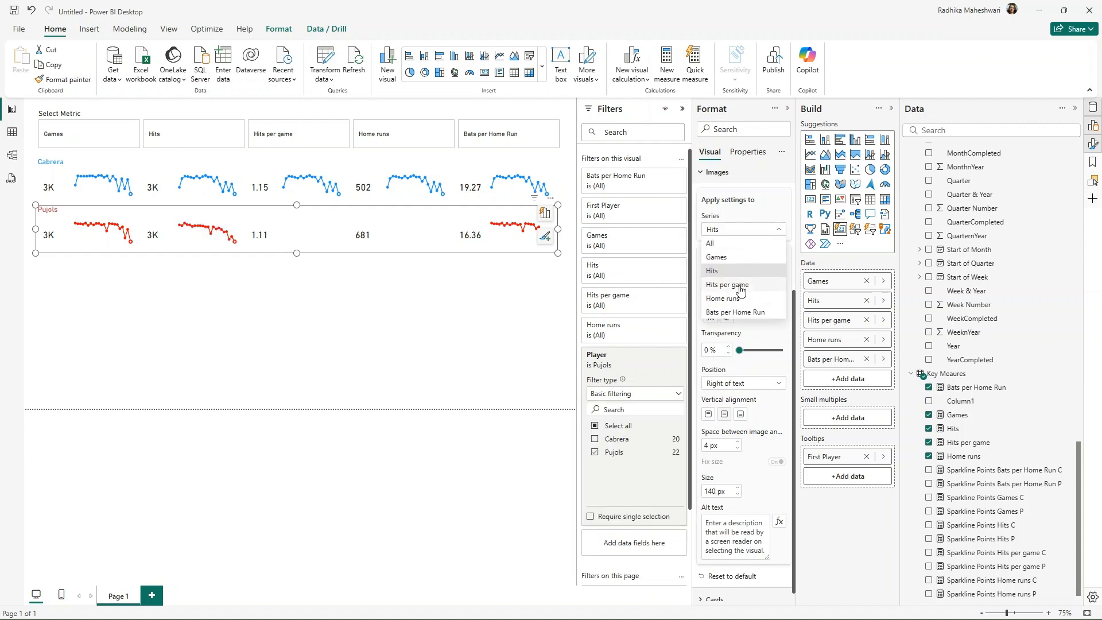
pyautogui.click(742, 285)
pyautogui.click(776, 257)
pyautogui.click(743, 286)
pyautogui.click(727, 313)
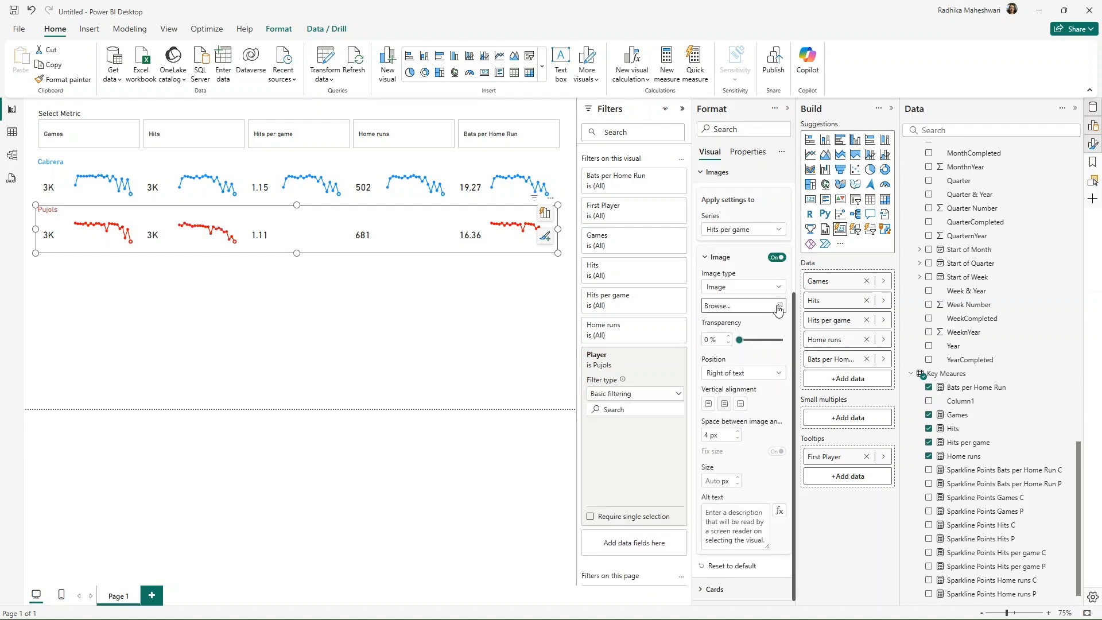
# Base the Pujols card's Hits per game image URL on a Pujols sparkline measure and set the image size to 140 px
pyautogui.click(779, 316)
pyautogui.click(370, 238)
pyautogui.write('per')
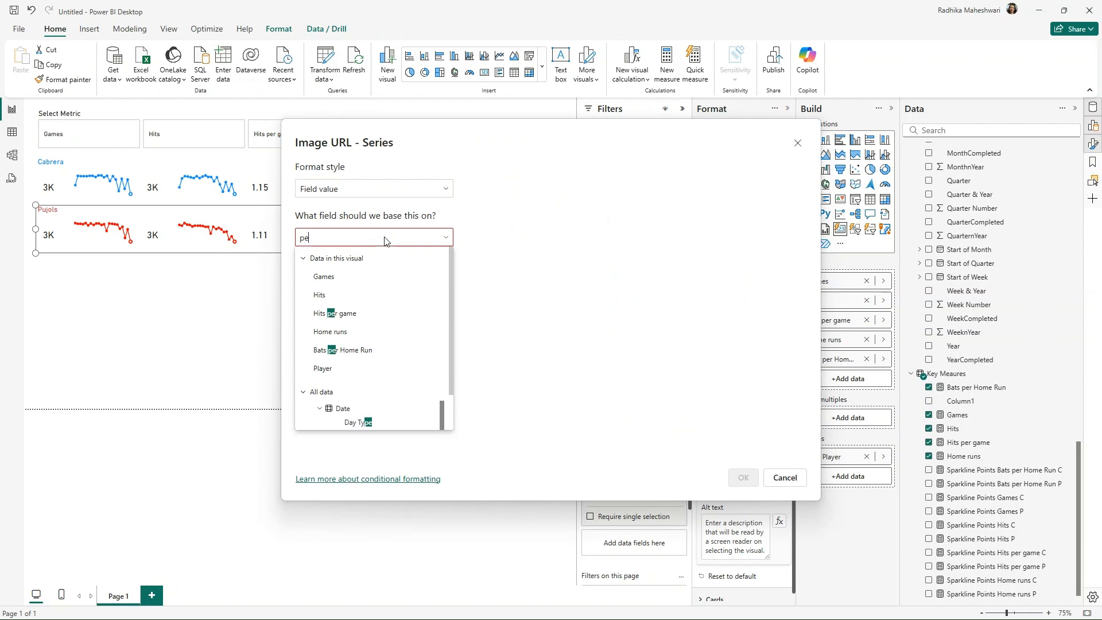
pyautogui.scroll(-1, 382, 337)
pyautogui.click(373, 422)
pyautogui.click(743, 478)
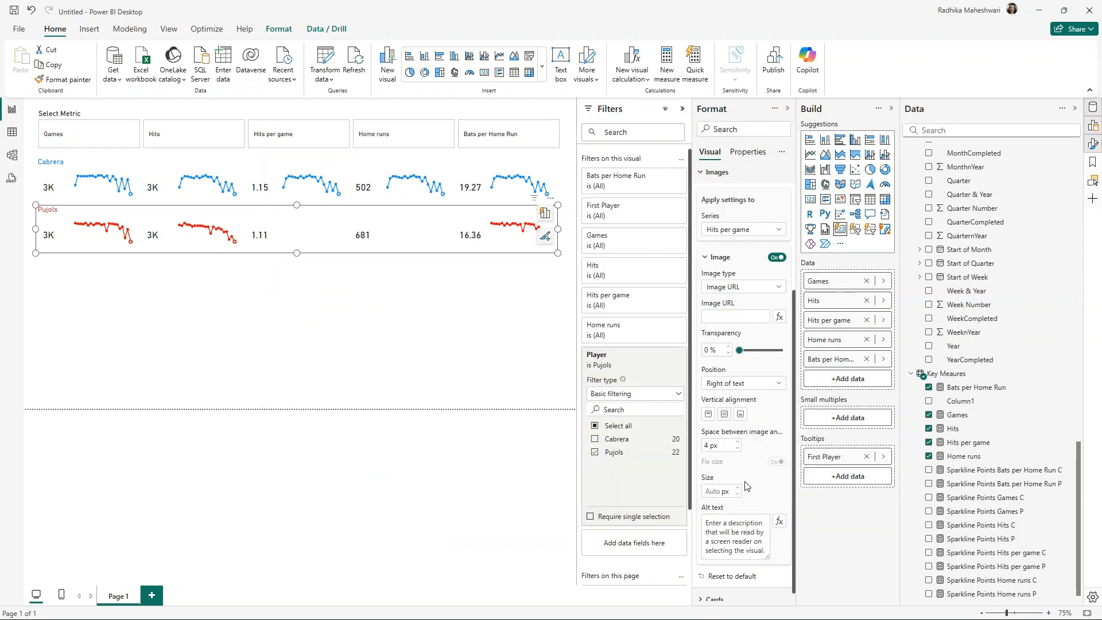
pyautogui.click(720, 490)
pyautogui.write('140')
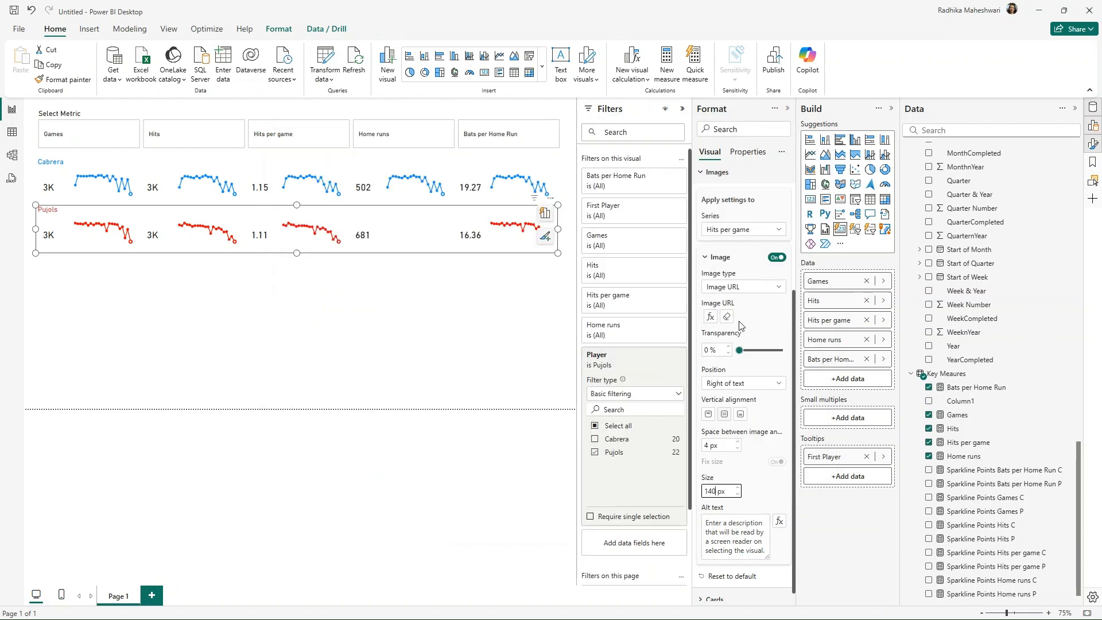
# Turn on the image for the Pujols card's Home runs series and set its image type to Image URL
pyautogui.click(743, 229)
pyautogui.click(741, 296)
pyautogui.click(779, 257)
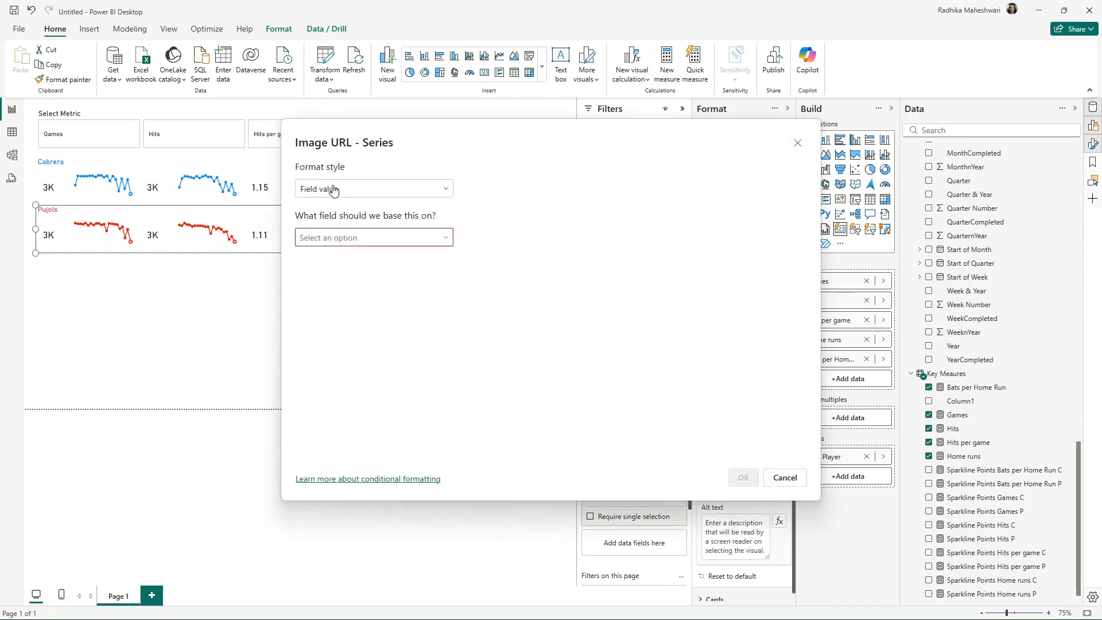
# Base the Pujols card's Home runs image URL on Sparkline Points Bats per Home Run P and set the image size to 140 px
pyautogui.click(368, 240)
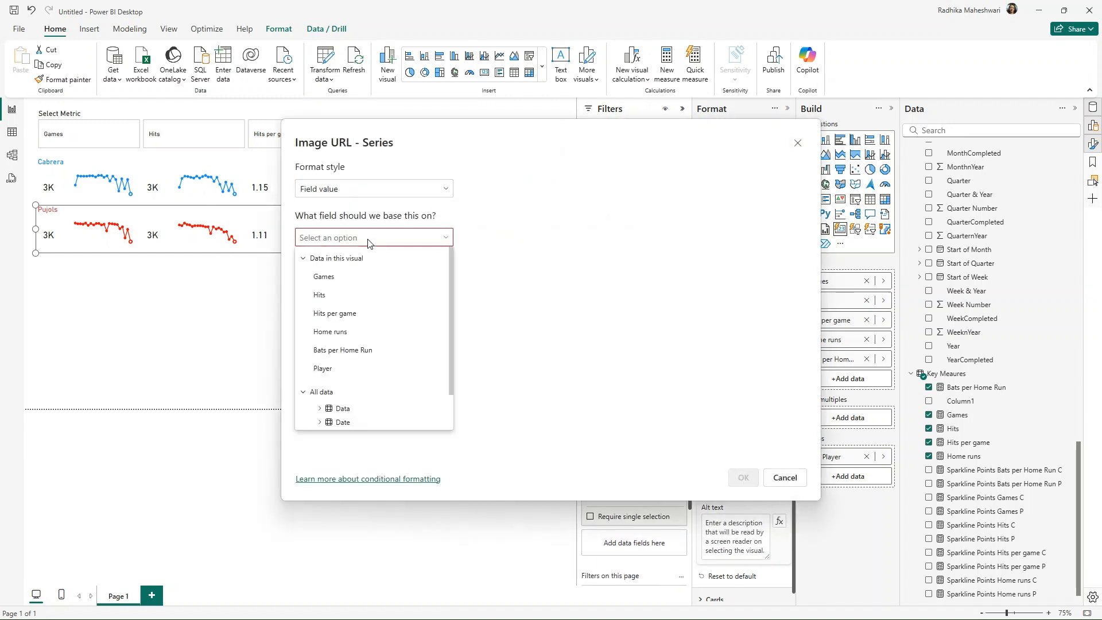
pyautogui.write('home')
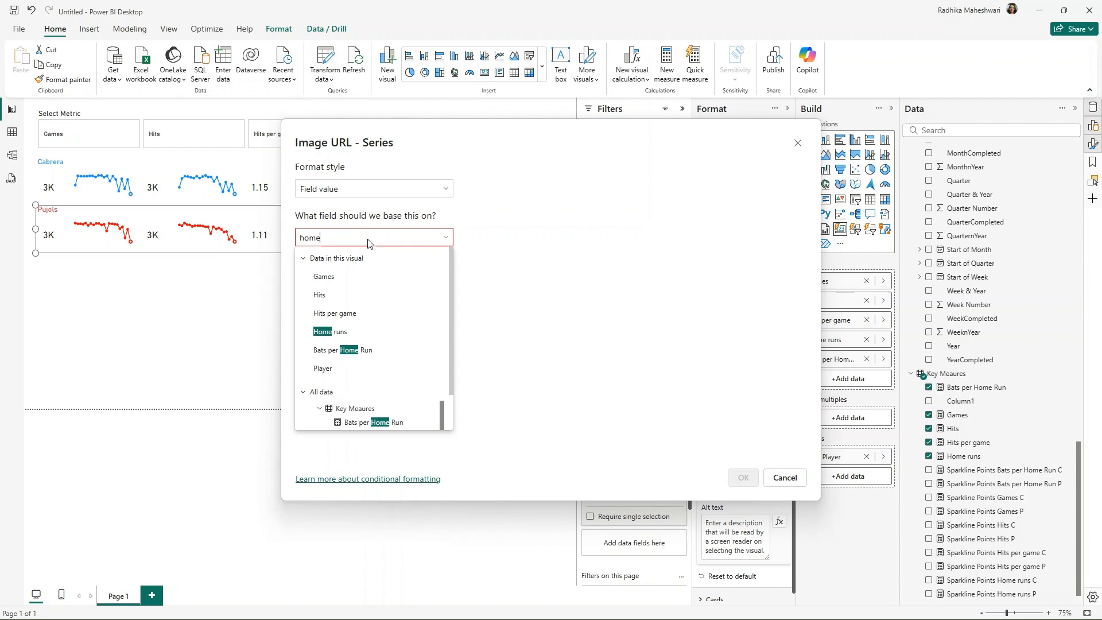
pyautogui.scroll(-1, 410, 414)
pyautogui.click(411, 413)
pyautogui.click(743, 477)
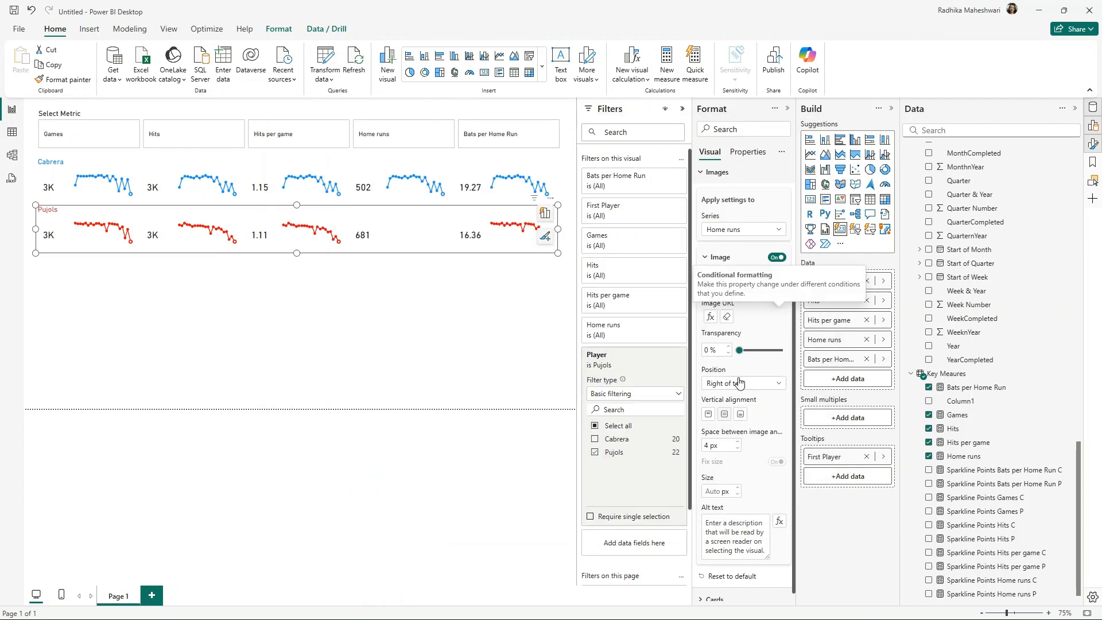
pyautogui.click(717, 493)
pyautogui.write('140')
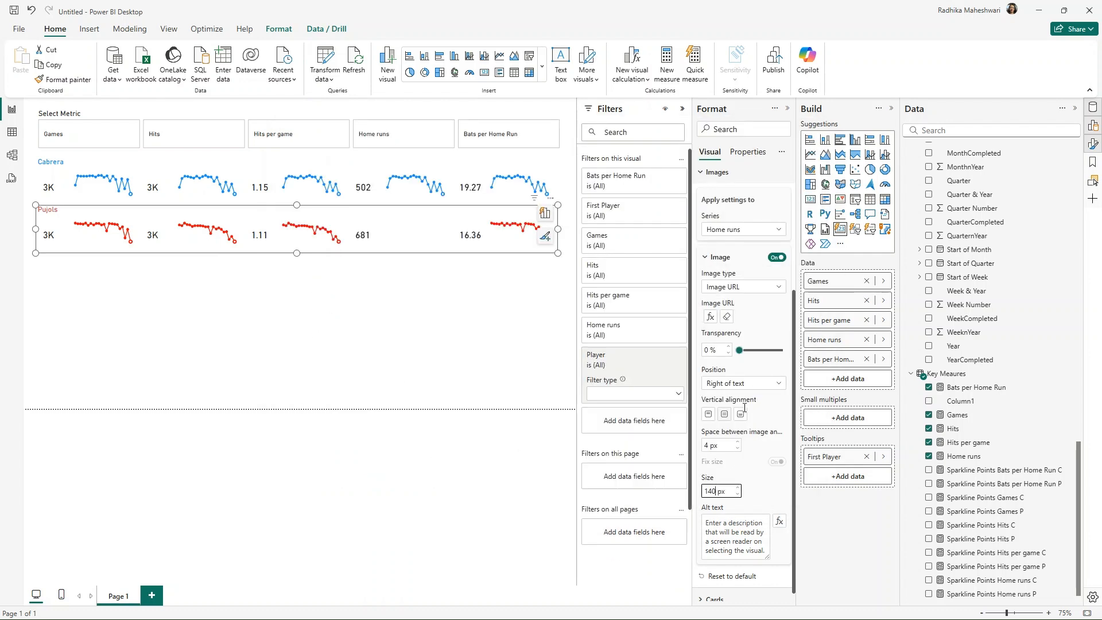
# Review the image settings of the Pujols card's Bats per Home Run, Hits per game and Home runs series
pyautogui.click(744, 230)
pyautogui.click(745, 316)
pyautogui.click(747, 230)
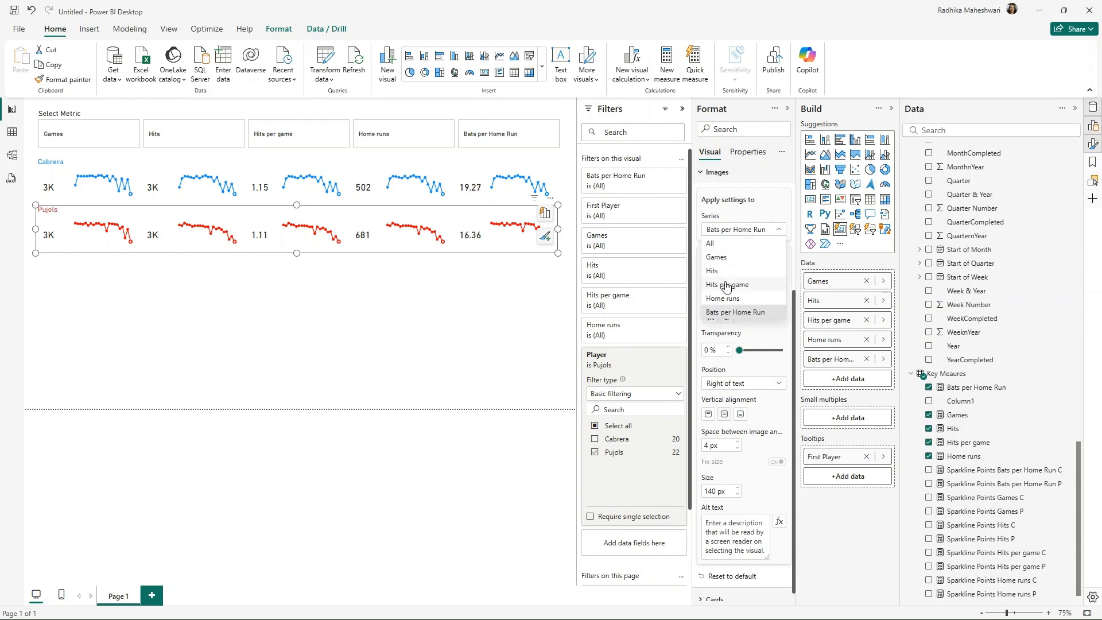
pyautogui.click(727, 285)
pyautogui.click(747, 230)
pyautogui.click(738, 300)
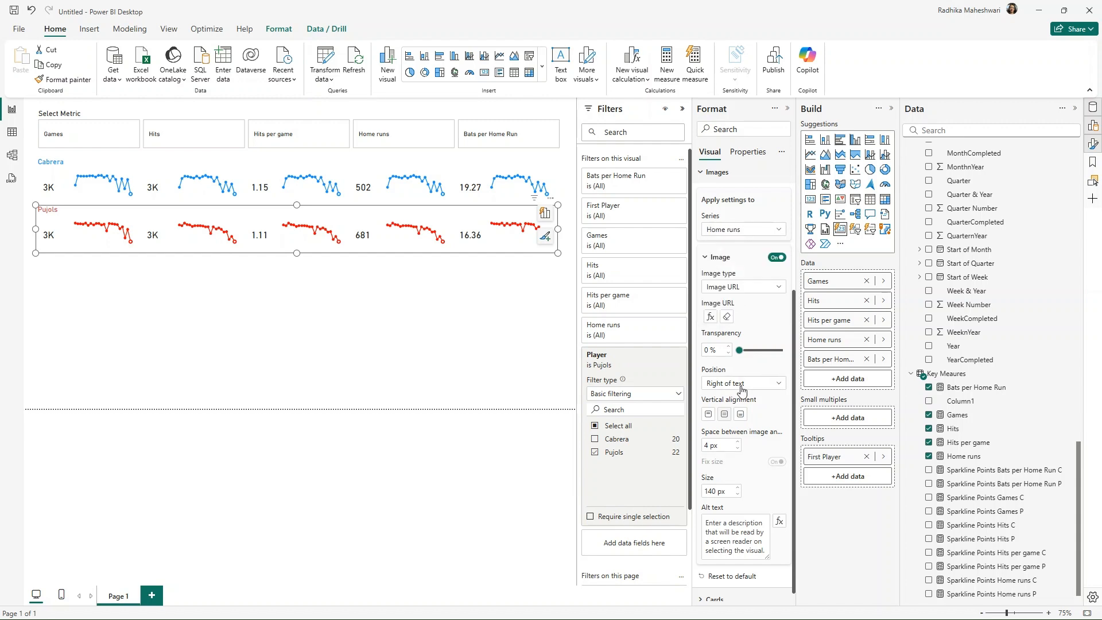
pyautogui.click(711, 317)
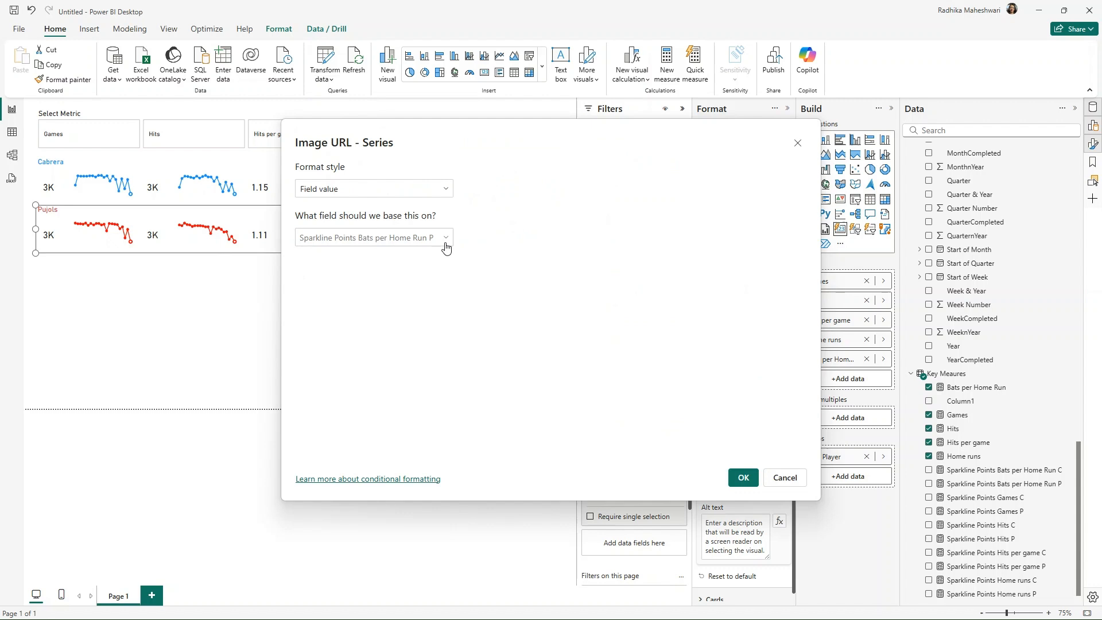
pyautogui.click(422, 239)
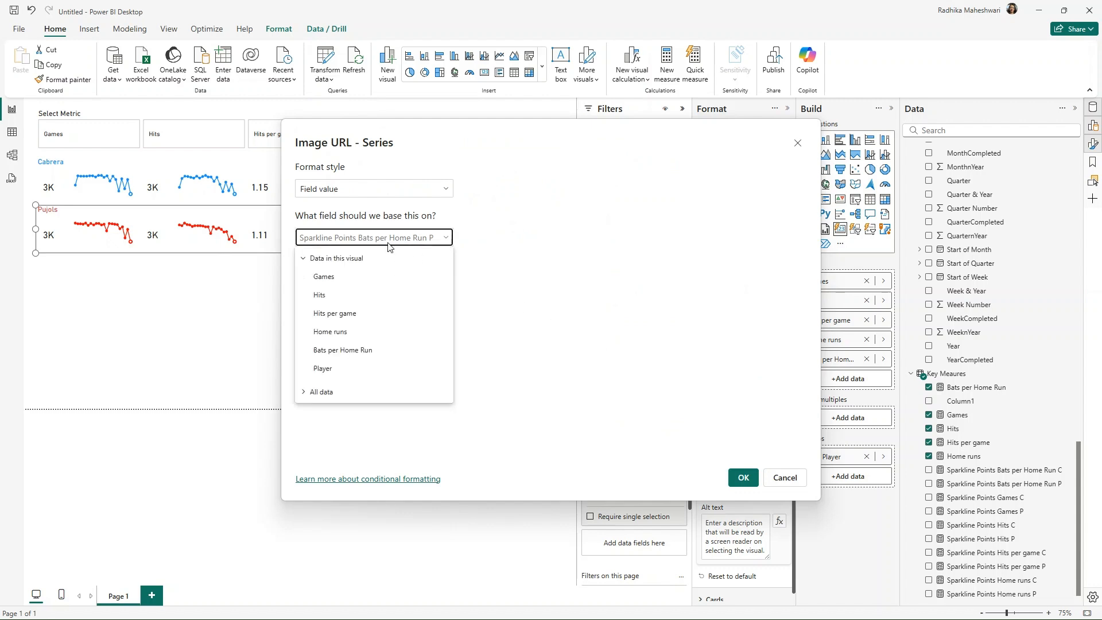
pyautogui.write('home')
pyautogui.scroll(-1, 405, 408)
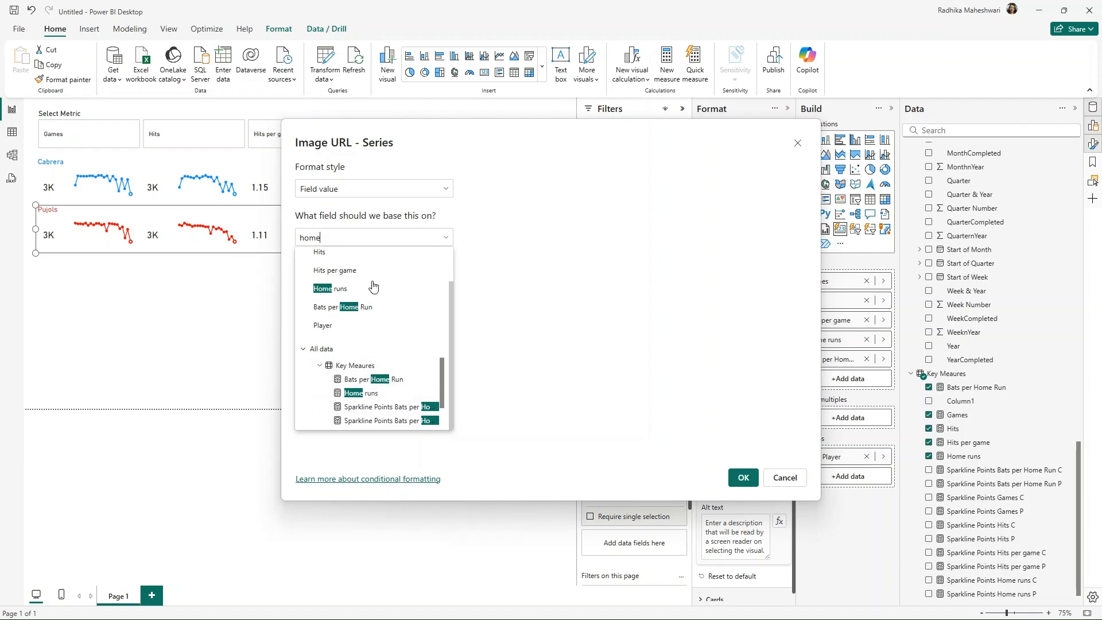
pyautogui.press('BackSpace')
pyautogui.press('BackSpace')
pyautogui.press('BackSpace')
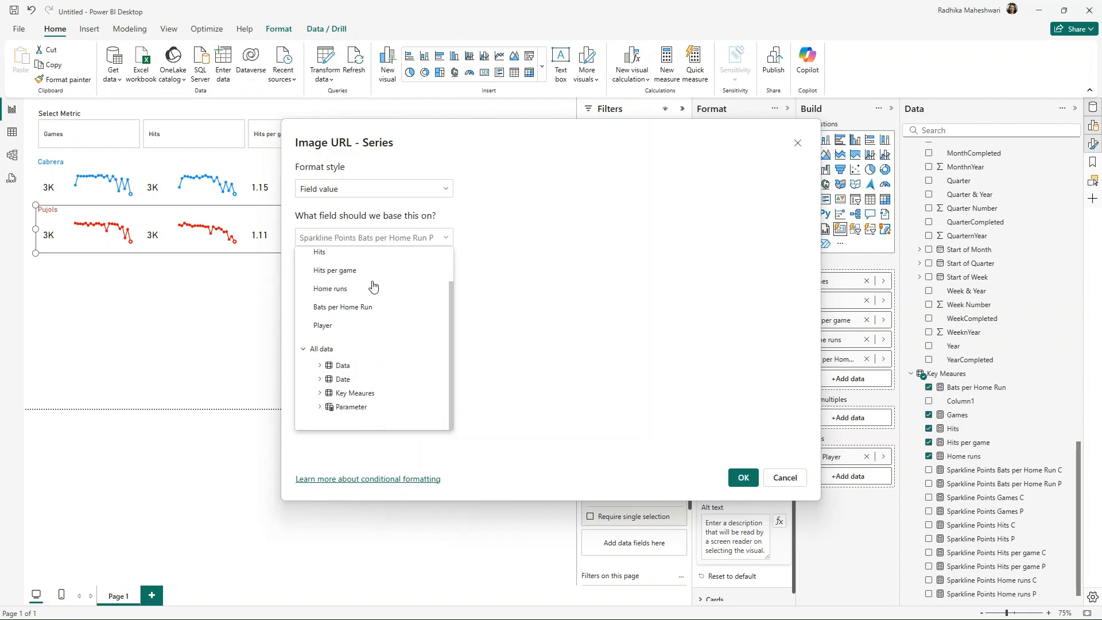
pyautogui.click(310, 151)
pyautogui.click(784, 478)
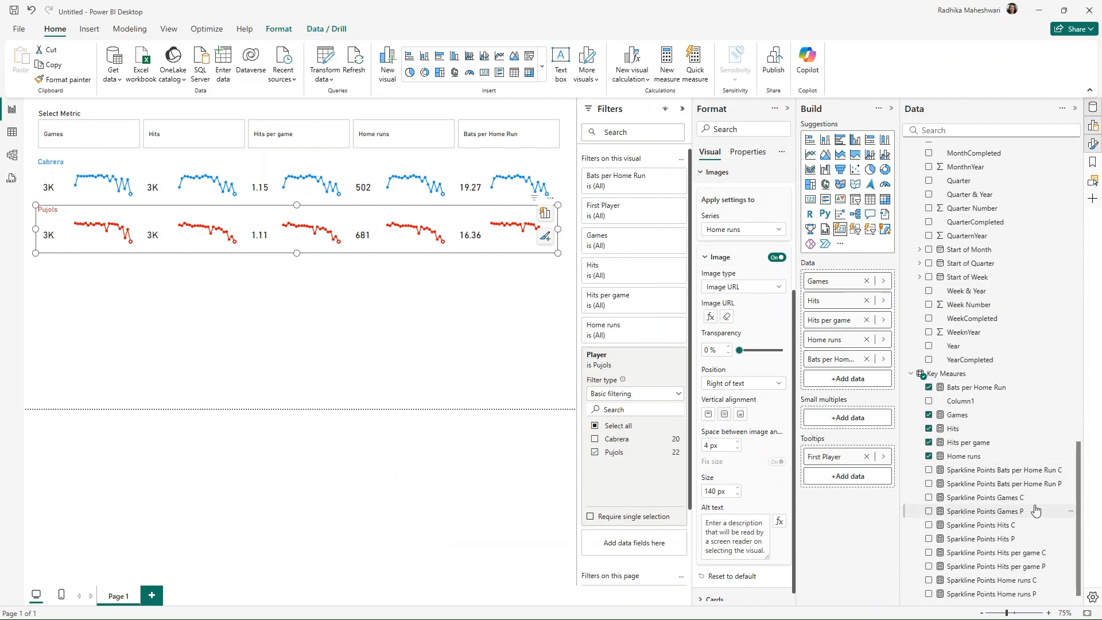
# Change the field behind the Pujols card's Home runs image URL to Sparkline Points Home runs P
pyautogui.click(711, 317)
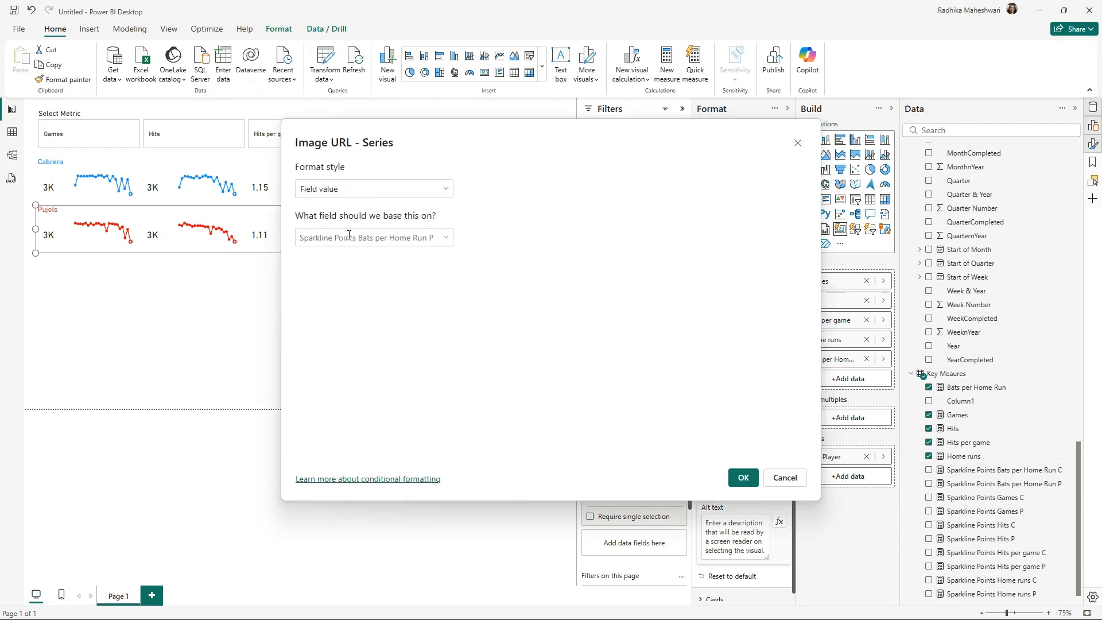
pyautogui.click(373, 237)
pyautogui.write('home')
pyautogui.scroll(-1, 398, 349)
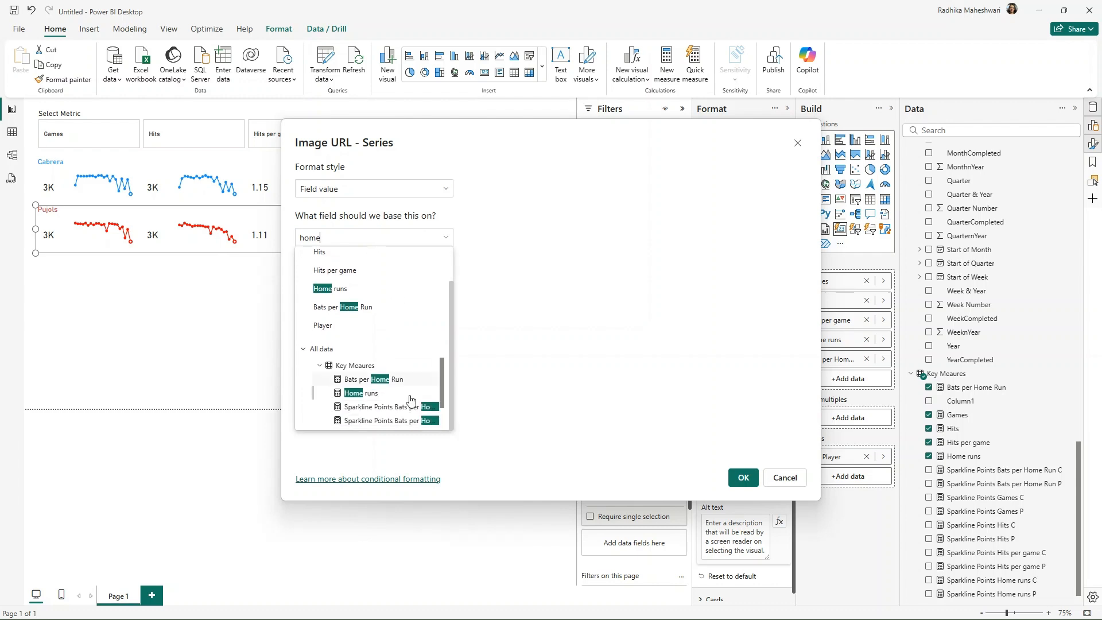
pyautogui.scroll(-2, 390, 413)
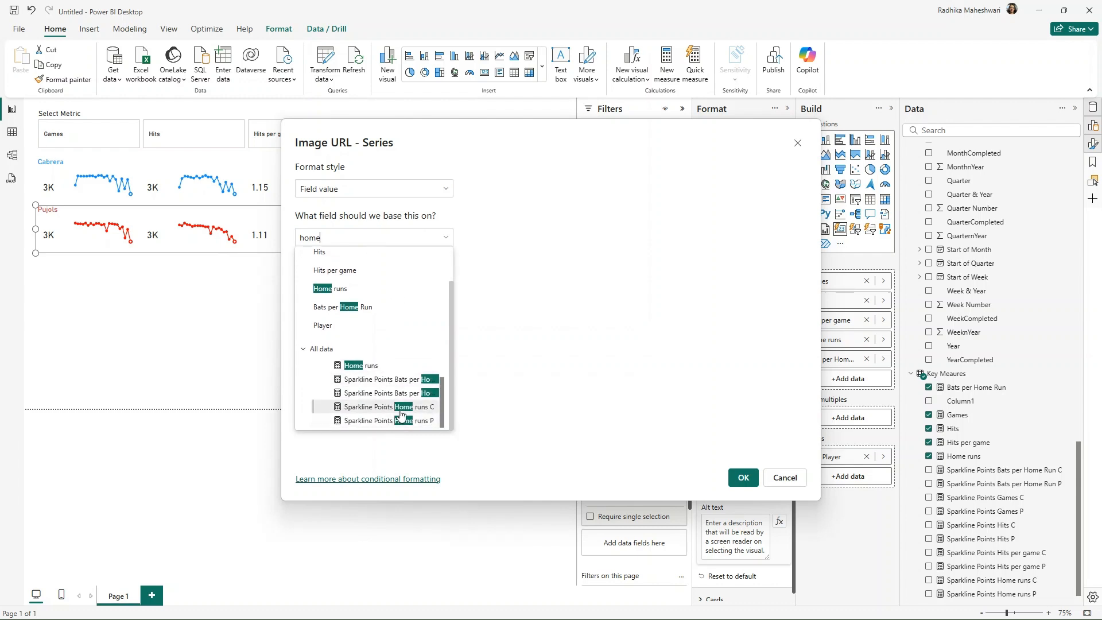
pyautogui.click(403, 420)
pyautogui.click(746, 476)
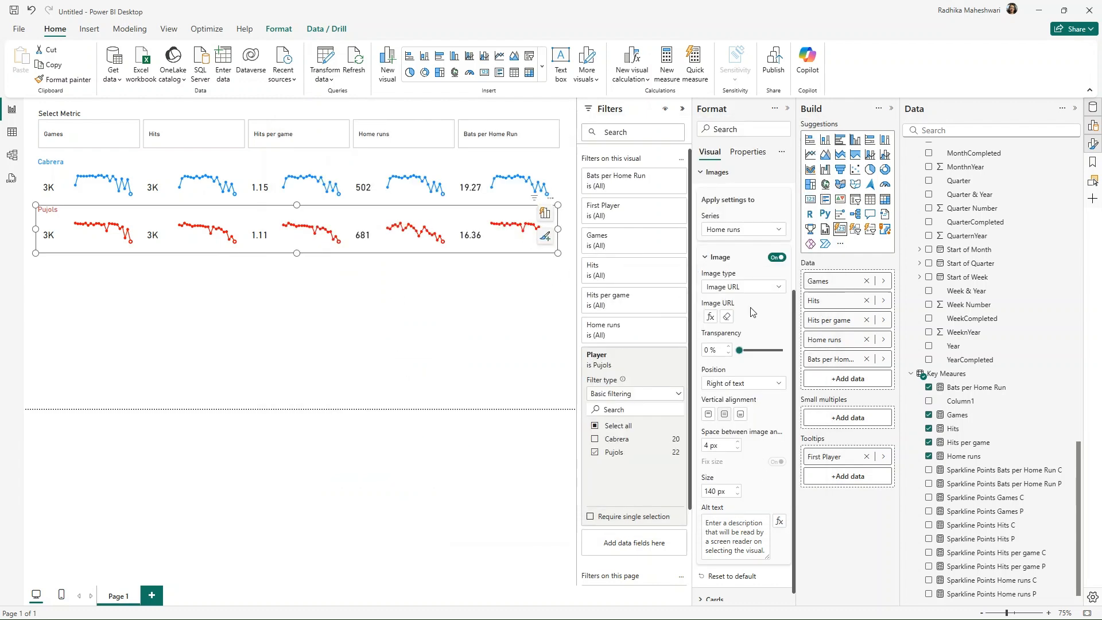
# Change the field behind the Pujols card's Bats per Home Run image URL to Sparkline Points Bats per Home Run P
pyautogui.click(743, 229)
pyautogui.click(769, 313)
pyautogui.click(712, 317)
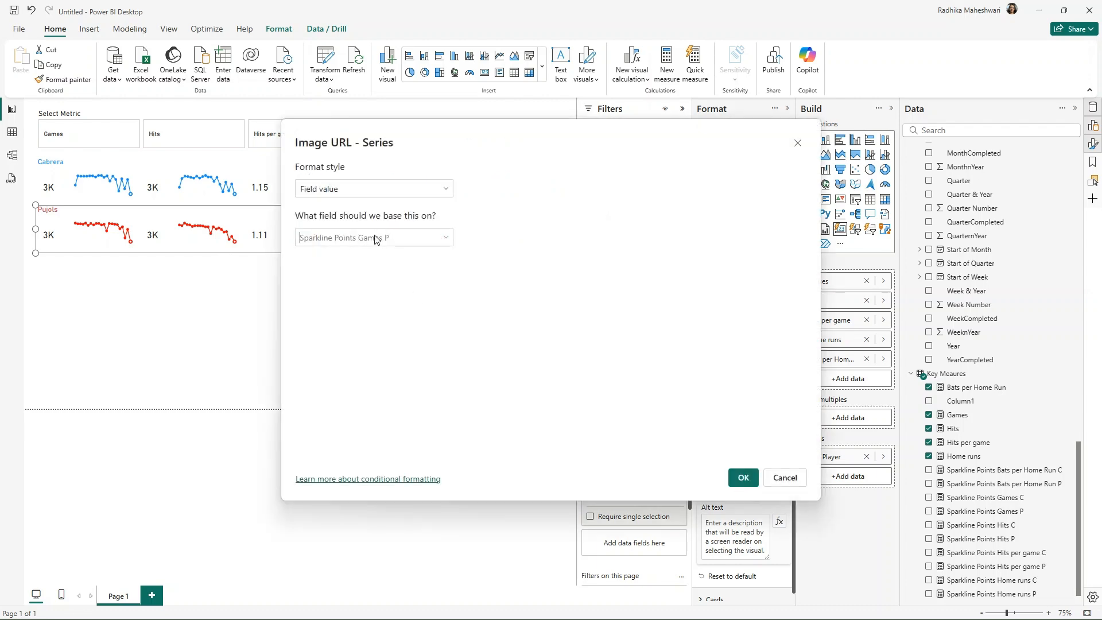
pyautogui.click(373, 237)
pyautogui.write('bat')
pyautogui.scroll(-1, 416, 393)
pyautogui.click(398, 408)
pyautogui.click(745, 478)
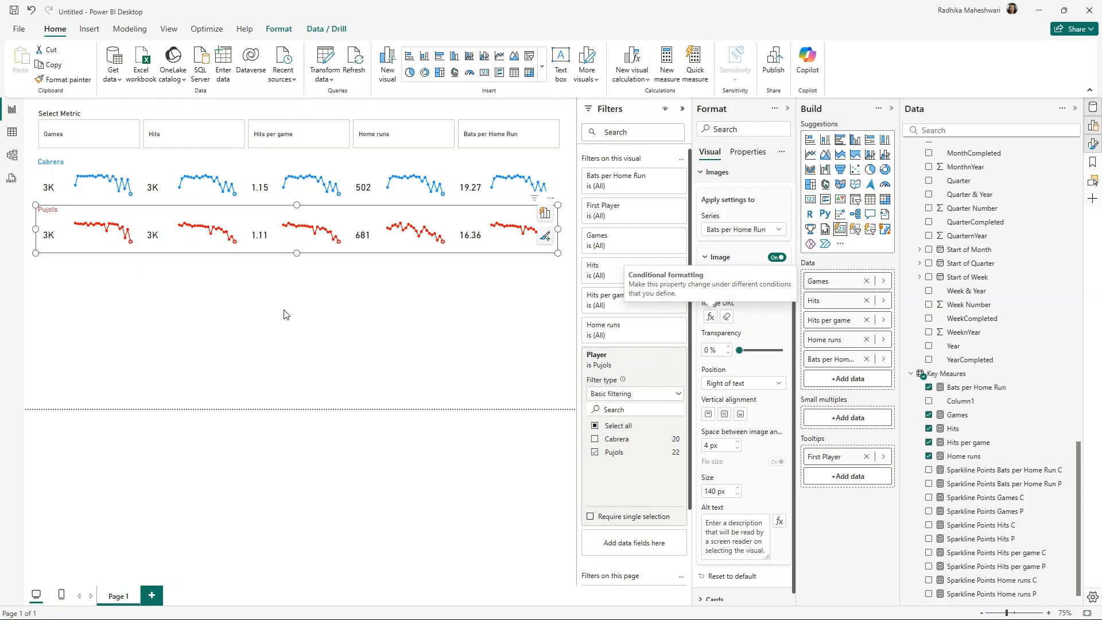
# Deselect the Pujols card and collapse the filter and formatting panes to enlarge the report canvas
pyautogui.click(300, 320)
pyautogui.click(682, 109)
pyautogui.click(787, 108)
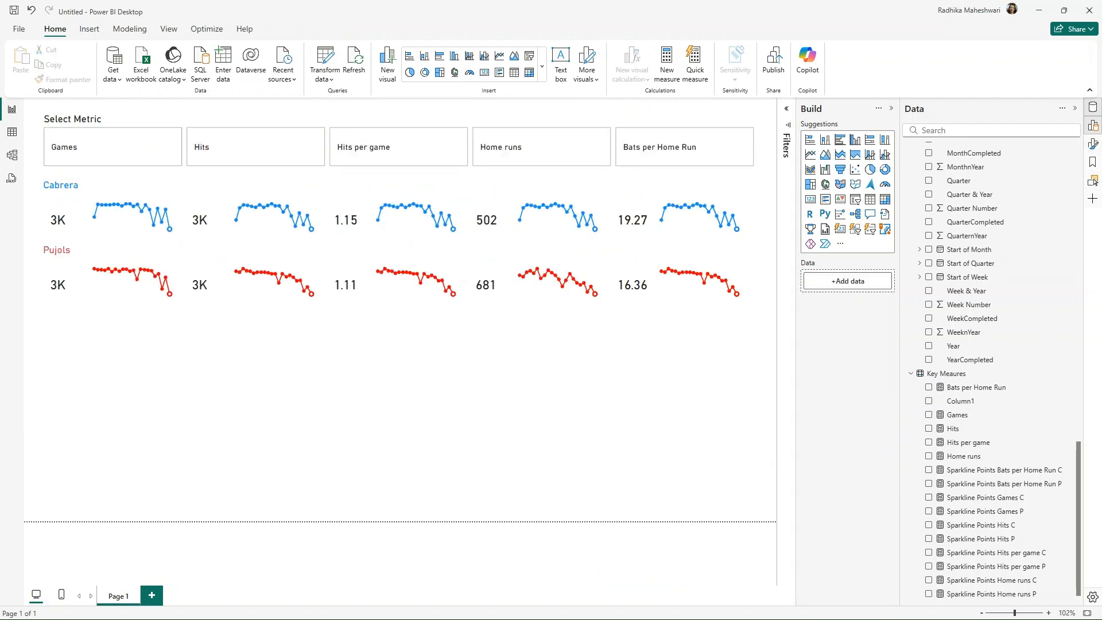
# Move the Cabrera and Pujols cards slightly up so they sit closer beneath the metric slicer
pyautogui.click(748, 190)
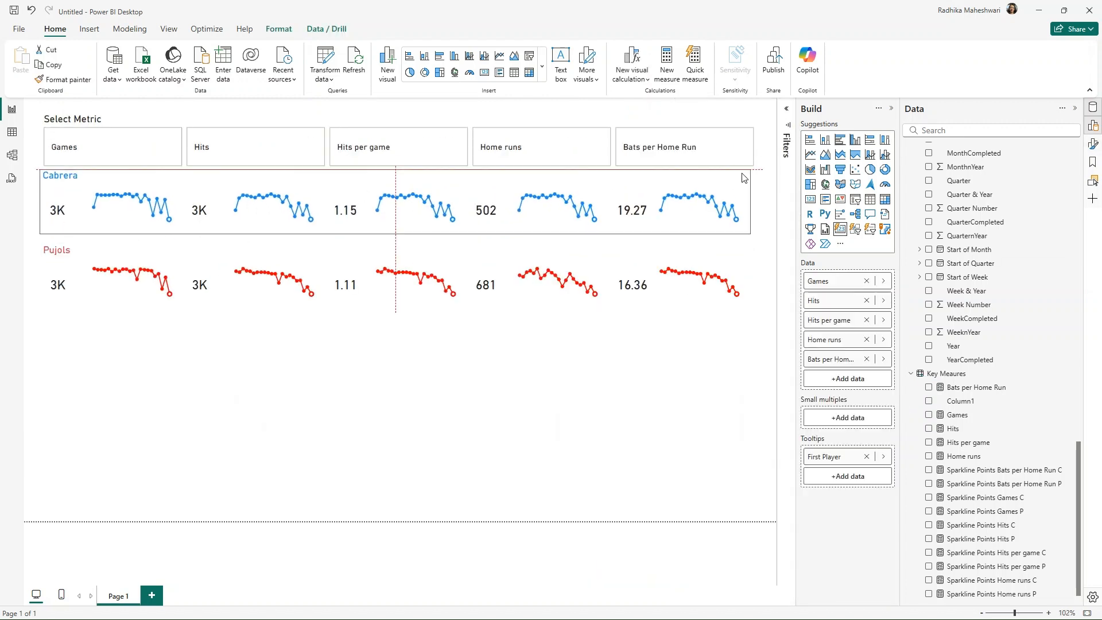
pyautogui.click(745, 254)
pyautogui.click(608, 369)
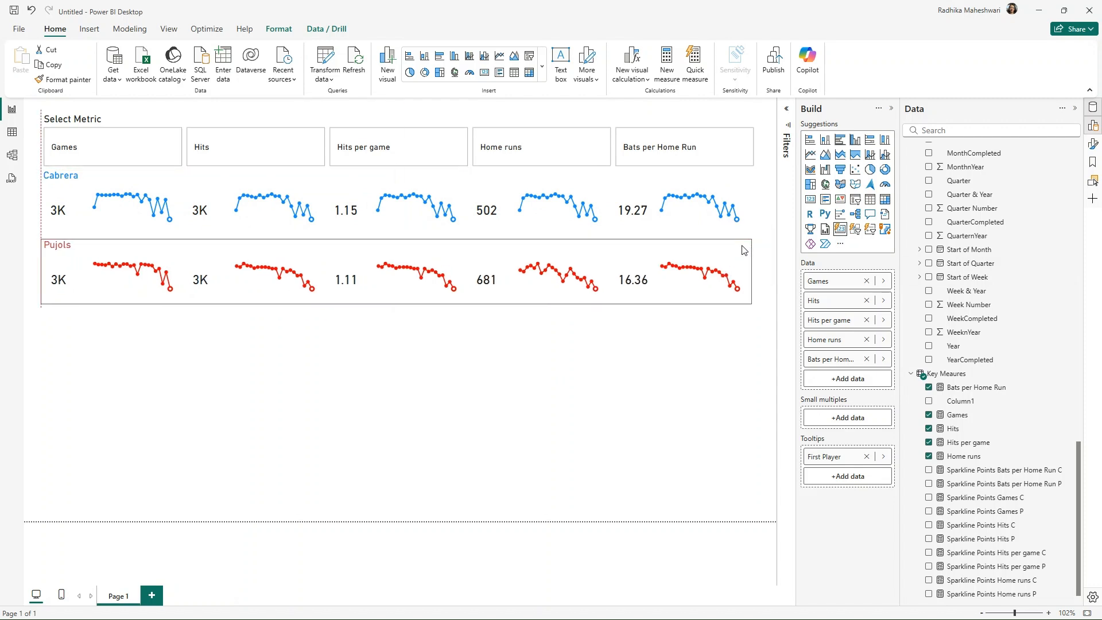
# Insert a line chart below the Pujols card, make it taller, and put Year from the Data table on its x-axis
pyautogui.click(811, 155)
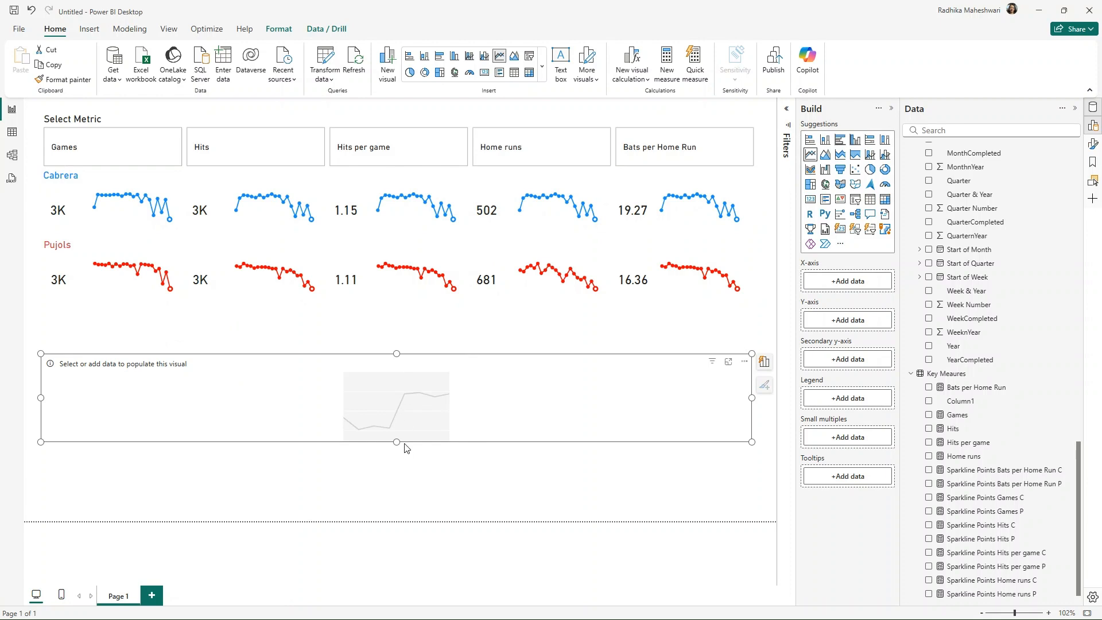
pyautogui.moveTo(396, 441); pyautogui.dragTo(396, 504)
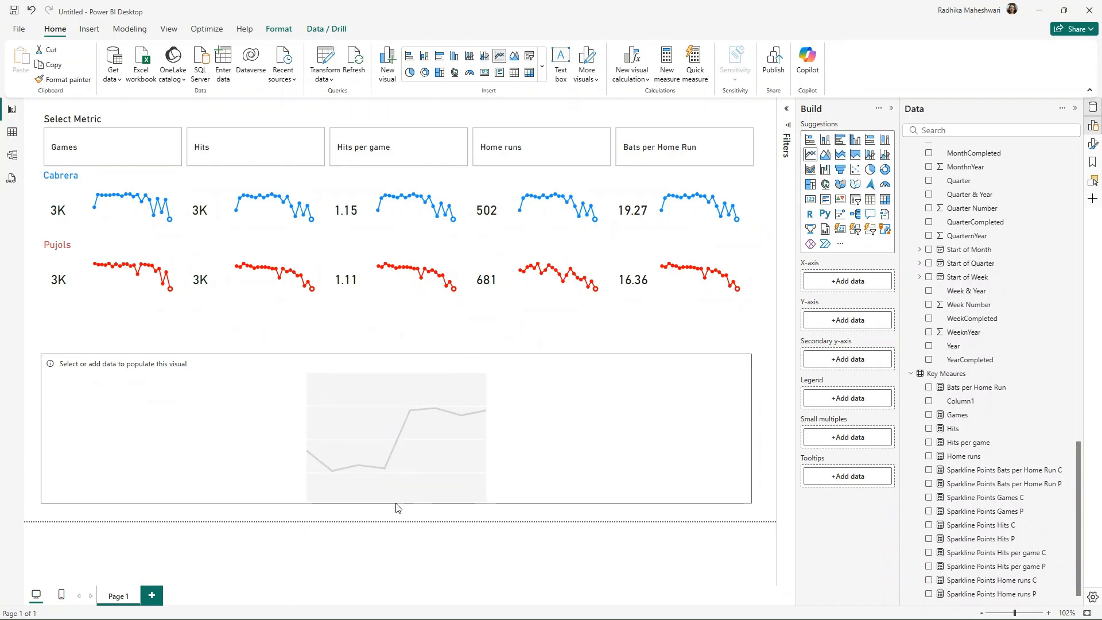
pyautogui.click(837, 282)
pyautogui.write('year')
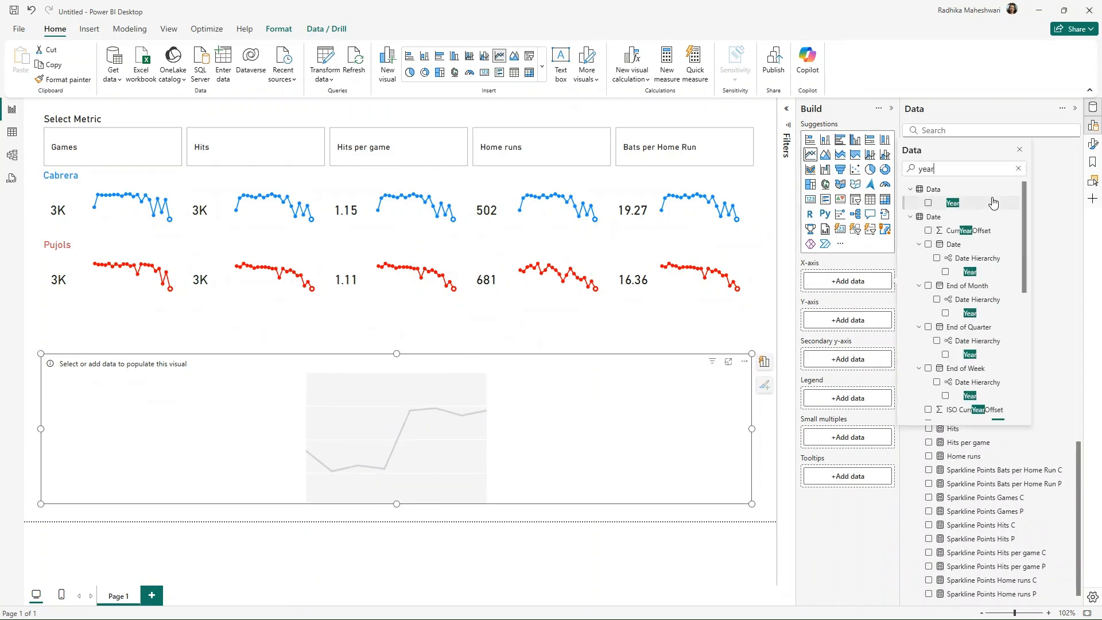
pyautogui.click(949, 203)
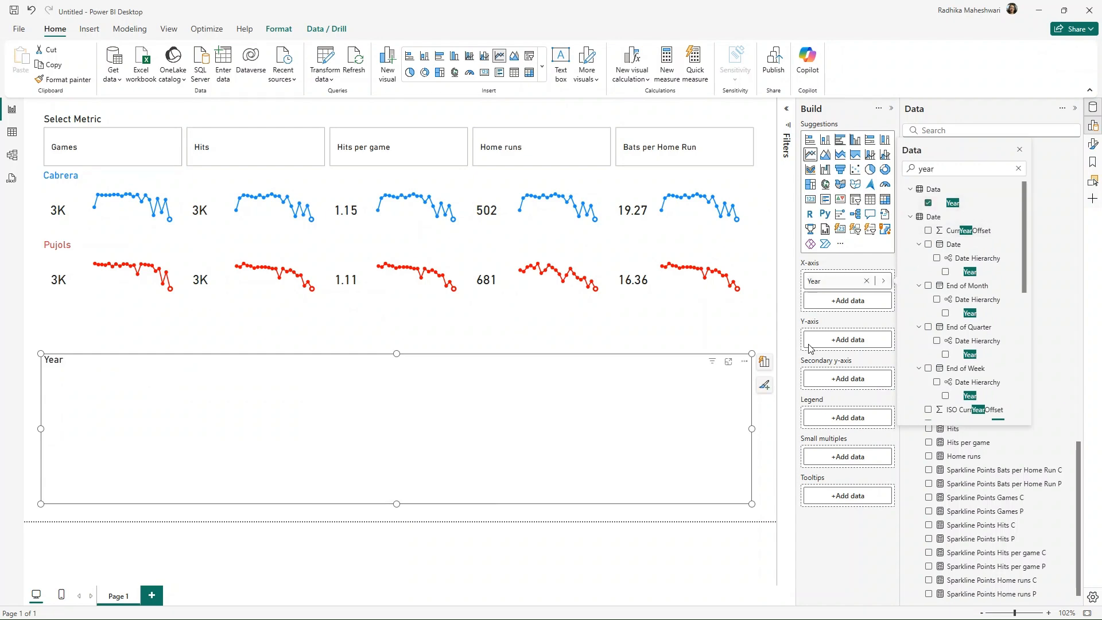
# Add the Parameter field to the line chart's y-axis
pyautogui.click(840, 340)
pyautogui.click(925, 291)
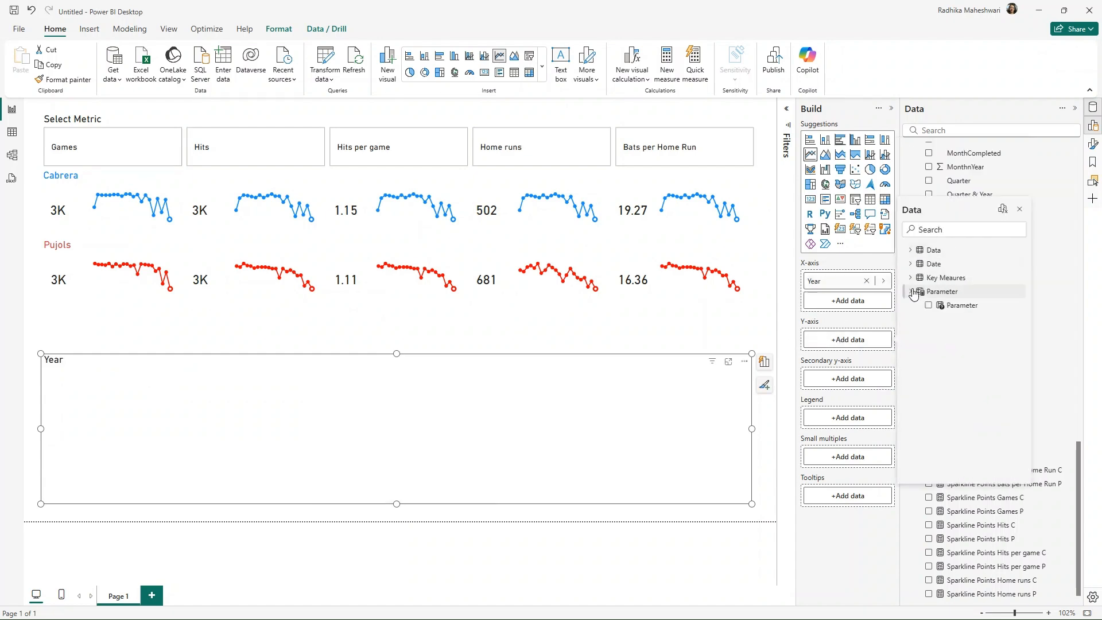
pyautogui.click(928, 306)
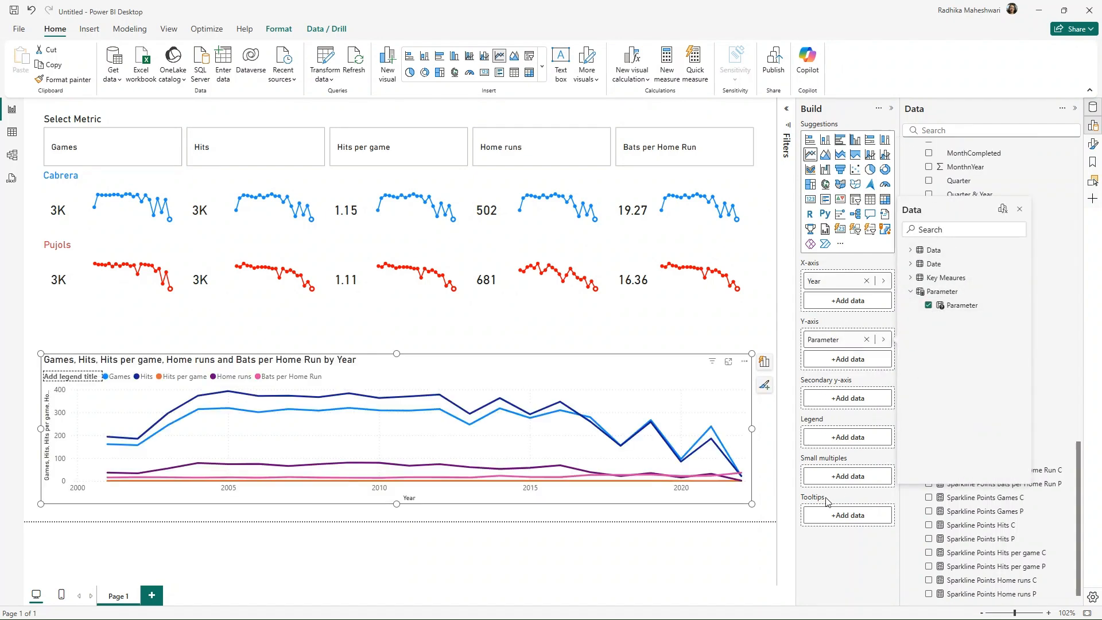
pyautogui.click(850, 569)
# Test the metric slicer on the line chart with Hits and Hits per game, and clear the selection
pyautogui.click(227, 152)
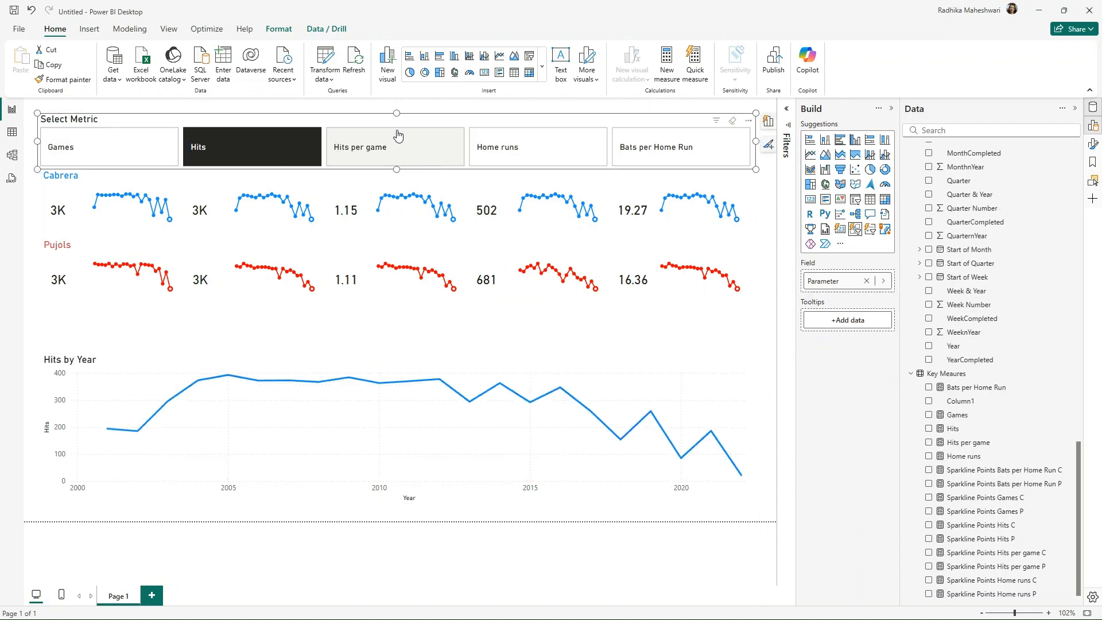
pyautogui.click(396, 156)
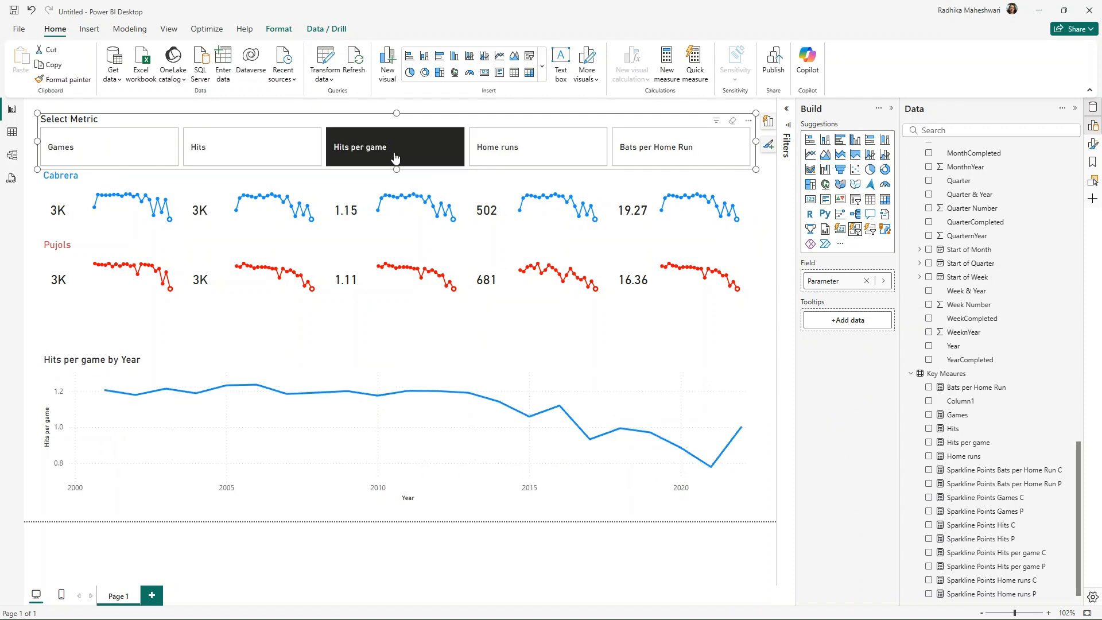
pyautogui.click(395, 156)
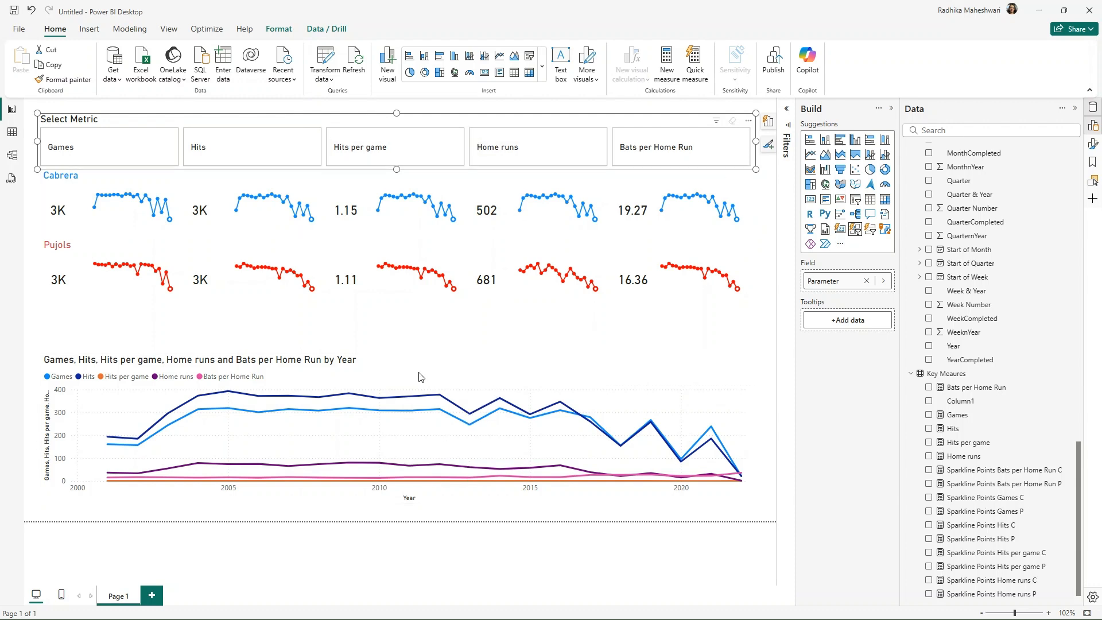
# Extend the line chart's upper edge to just below the Pujols card and deselect the chart
pyautogui.click(403, 357)
pyautogui.moveTo(396, 353); pyautogui.dragTo(396, 315)
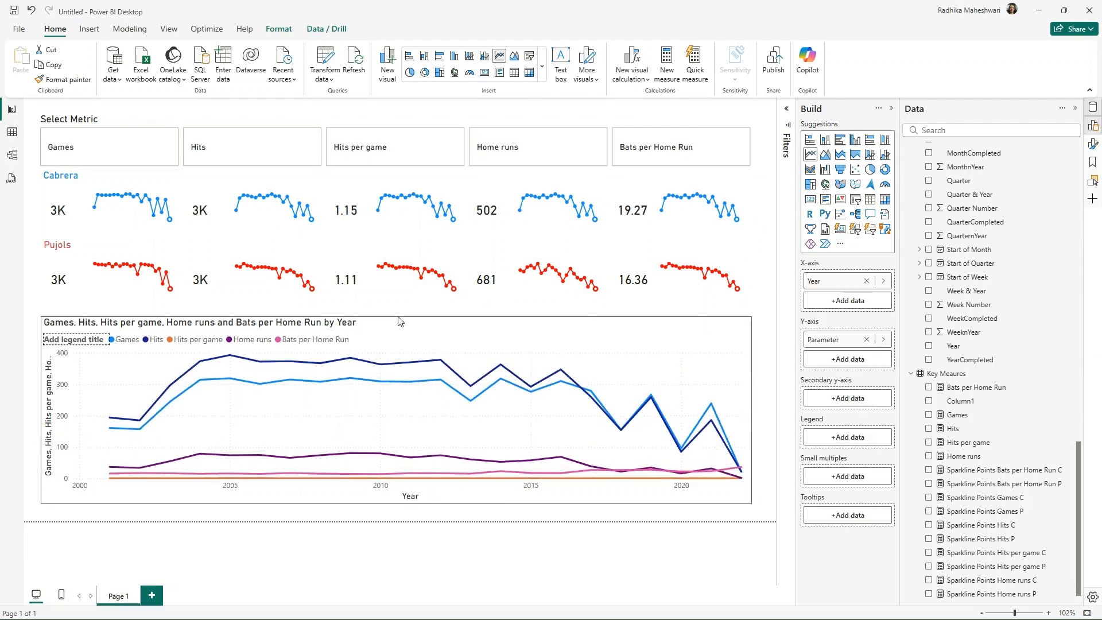
pyautogui.click(446, 318)
pyautogui.click(444, 313)
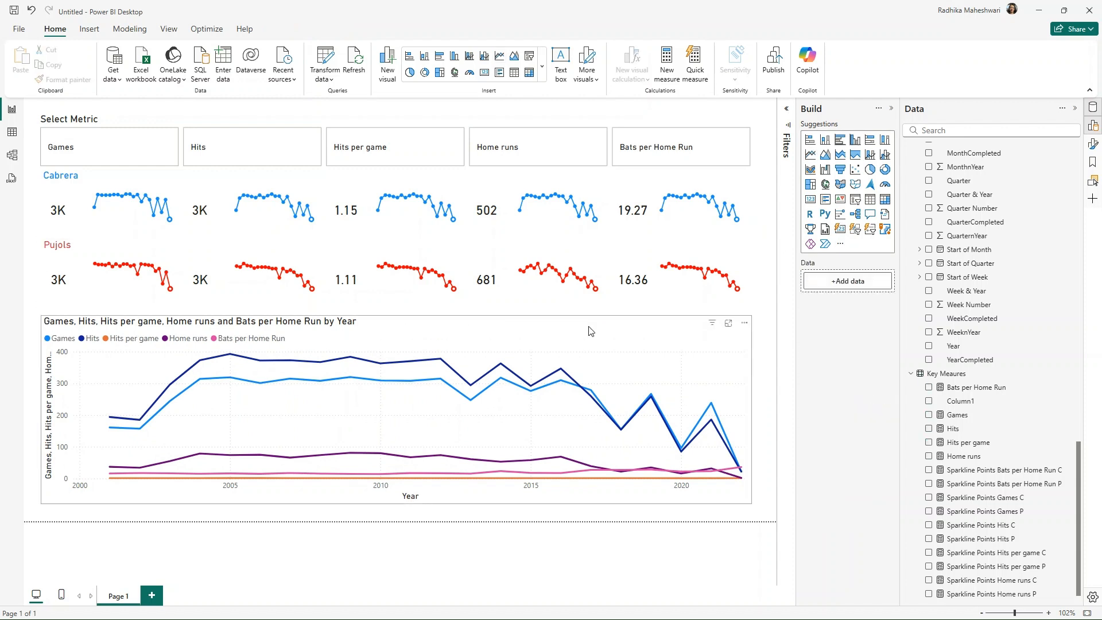